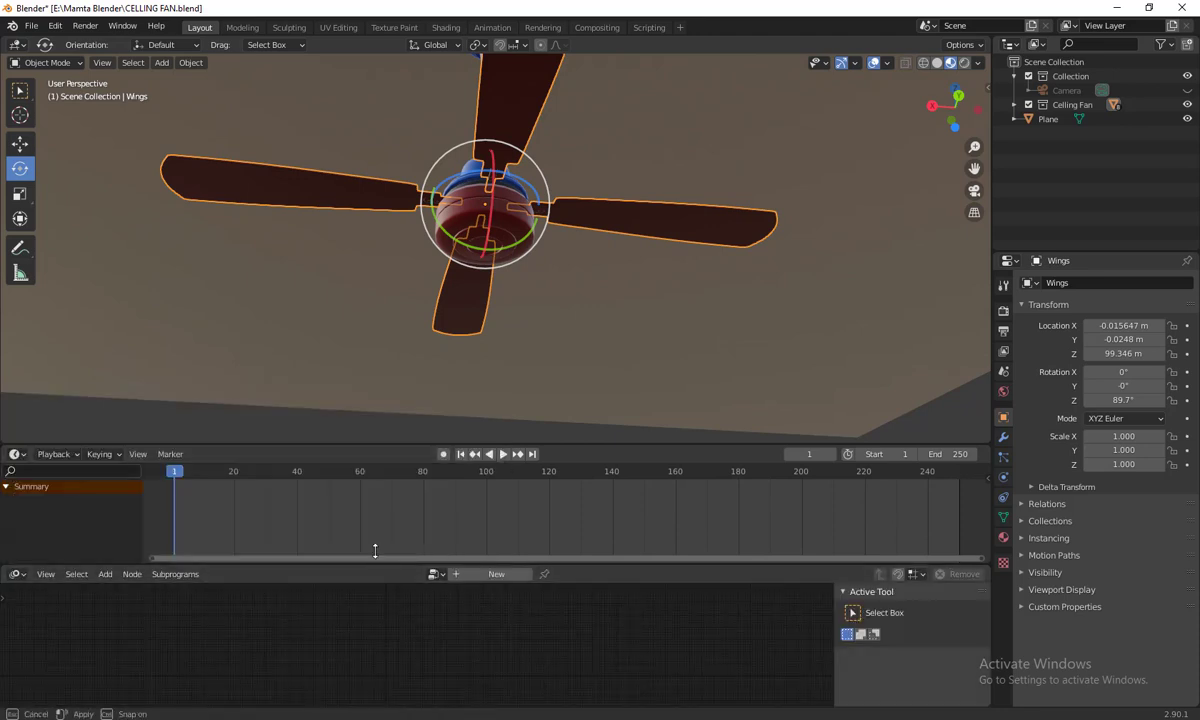
# - Enlarge the node editor and create a node tree named Fan NodeTree
pyautogui.moveTo(375, 563); pyautogui.dragTo(375, 507)
pyautogui.click(493, 518)
pyautogui.doubleClick(460, 517)
pyautogui.press('Home')
pyautogui.write('Fan')
pyautogui.press('Return')
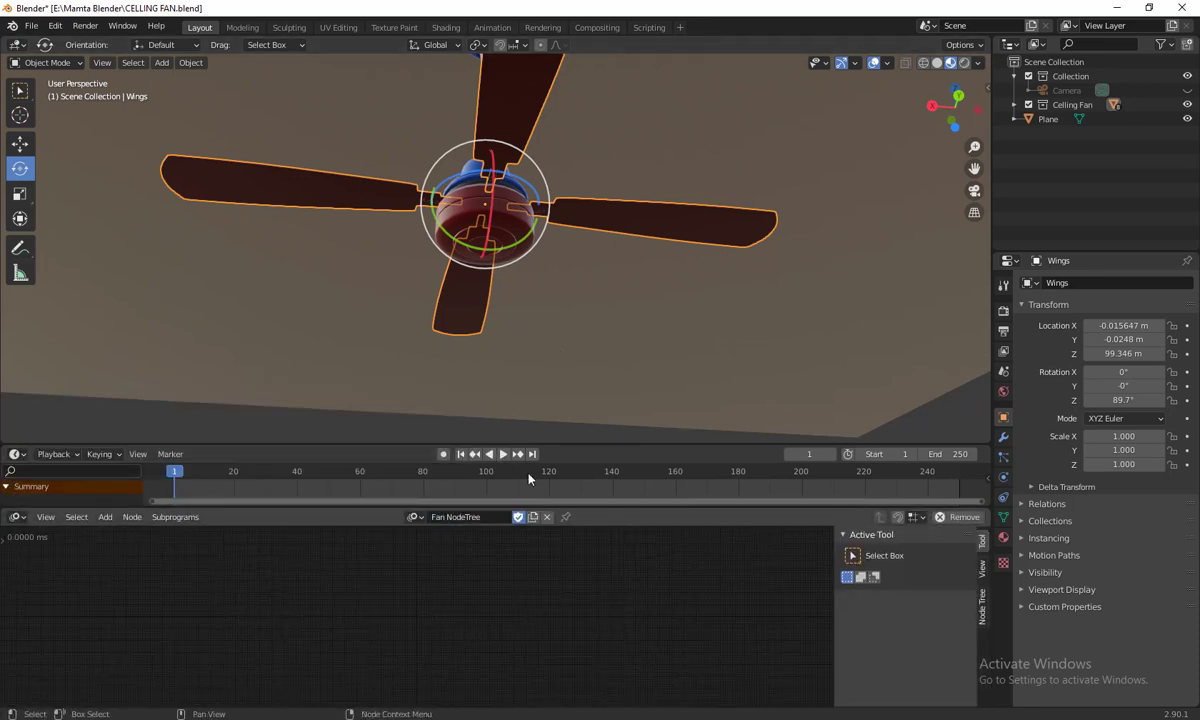
# - Add an Object Input node and assign the selected Wings object to it
pyautogui.hotkey('shift', 'a')
pyautogui.press('Escape')
pyautogui.hotkey('shift', 'a')
pyautogui.moveTo(330, 441)
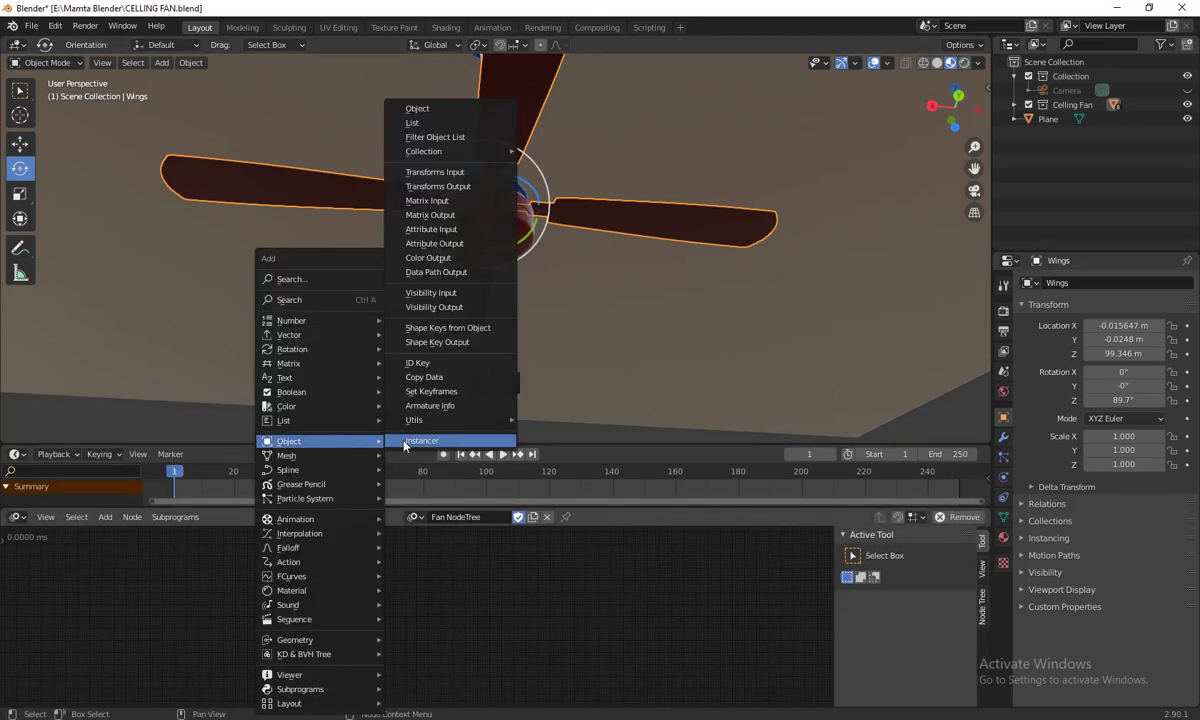
pyautogui.click(417, 109)
pyautogui.scroll(10, 388, 600)
pyautogui.click(359, 655)
pyautogui.click(416, 646)
# - Make more room for the node editor by shrinking the viewport and timeline, and reposition the Object Input node
pyautogui.click(1014, 105)
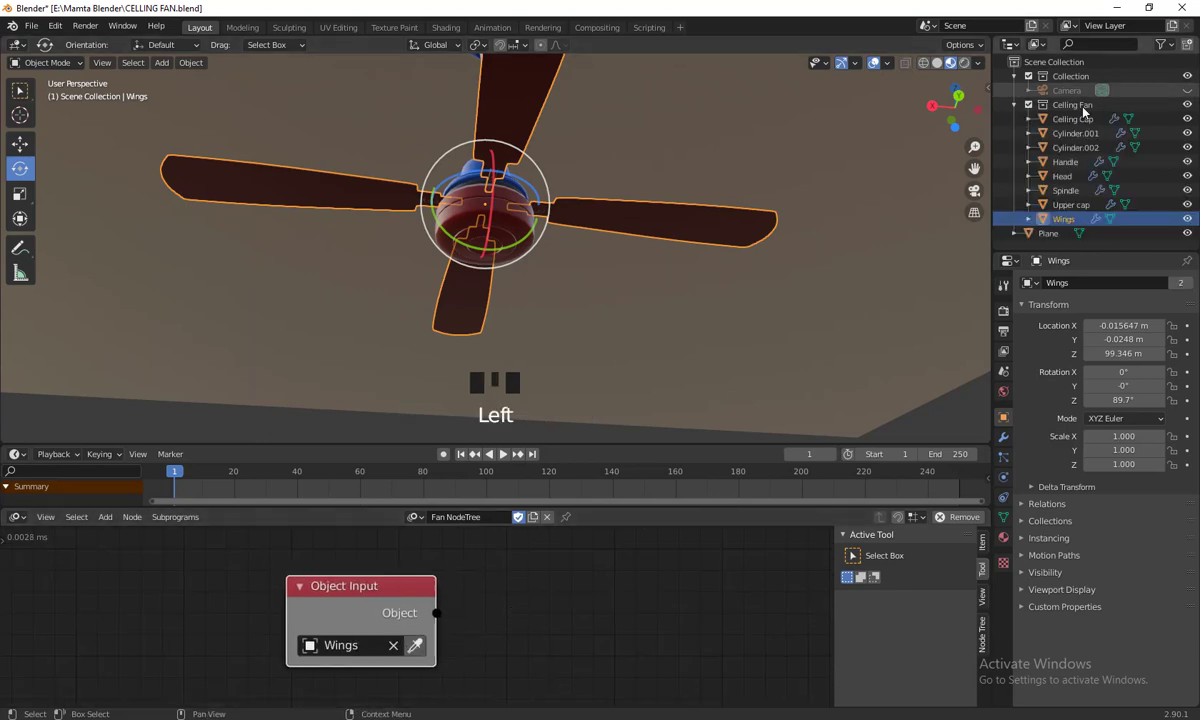
pyautogui.click(1014, 105)
pyautogui.moveTo(356, 591); pyautogui.dragTo(335, 577)
pyautogui.moveTo(480, 444); pyautogui.dragTo(482, 355)
pyautogui.moveTo(488, 508); pyautogui.dragTo(488, 416)
pyautogui.moveTo(348, 527)
pyautogui.mouseDown()
pyautogui.moveTo(355, 506)
pyautogui.moveTo(329, 517)
pyautogui.mouseUp()
# - Add an Object Transforms Output node and connect the Object Input node's object to it
pyautogui.click(532, 552)
pyautogui.hotkey('ctrl', 'a')
pyautogui.write('object tra')
pyautogui.click(612, 586)
pyautogui.click(489, 459)
pyautogui.moveTo(404, 543); pyautogui.dragTo(491, 608)
# - Enable Z rotation on the Object Transforms Output node and spread the two nodes apart
pyautogui.moveTo(537, 148); pyautogui.dragTo(640, 230)
pyautogui.hotkey('ctrl', 'z')
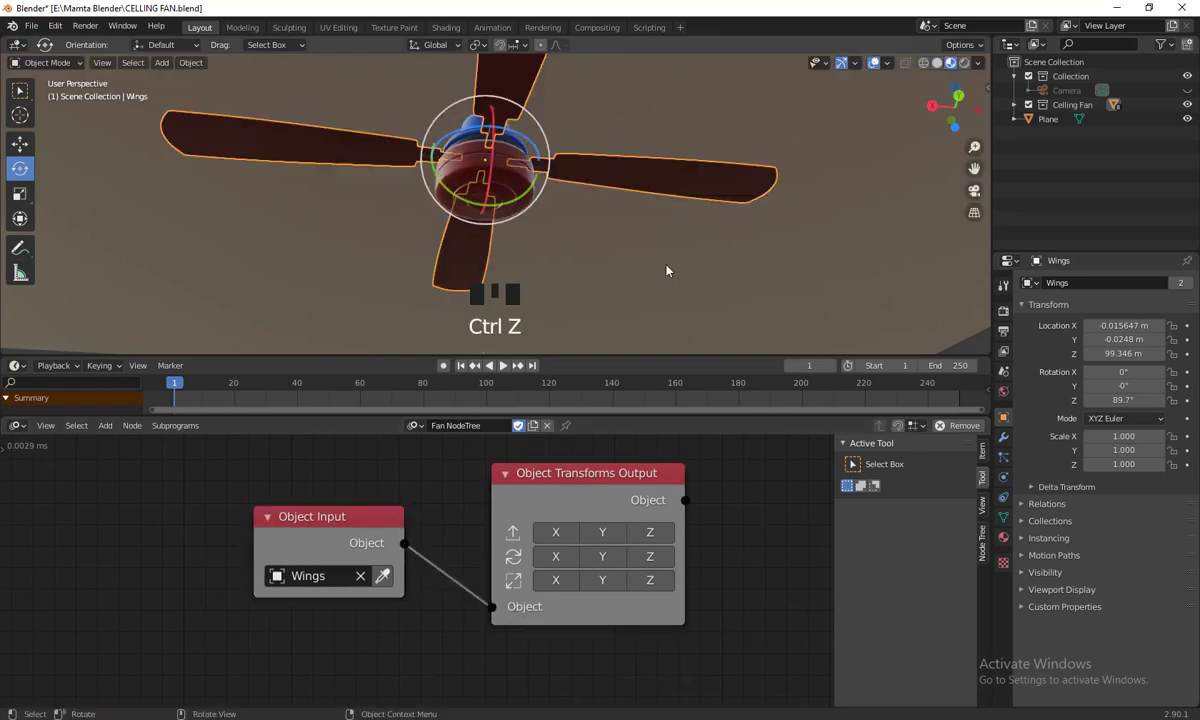
pyautogui.click(664, 562)
pyautogui.scroll(-1, 690, 590)
pyautogui.keyDown('shift'); pyautogui.moveTo(738, 630); pyautogui.dragTo(713, 613, button='middle'); pyautogui.keyUp('shift')
pyautogui.moveTo(326, 510); pyautogui.dragTo(275, 510)
pyautogui.moveTo(581, 476); pyautogui.dragTo(602, 465)
pyautogui.click(177, 388)
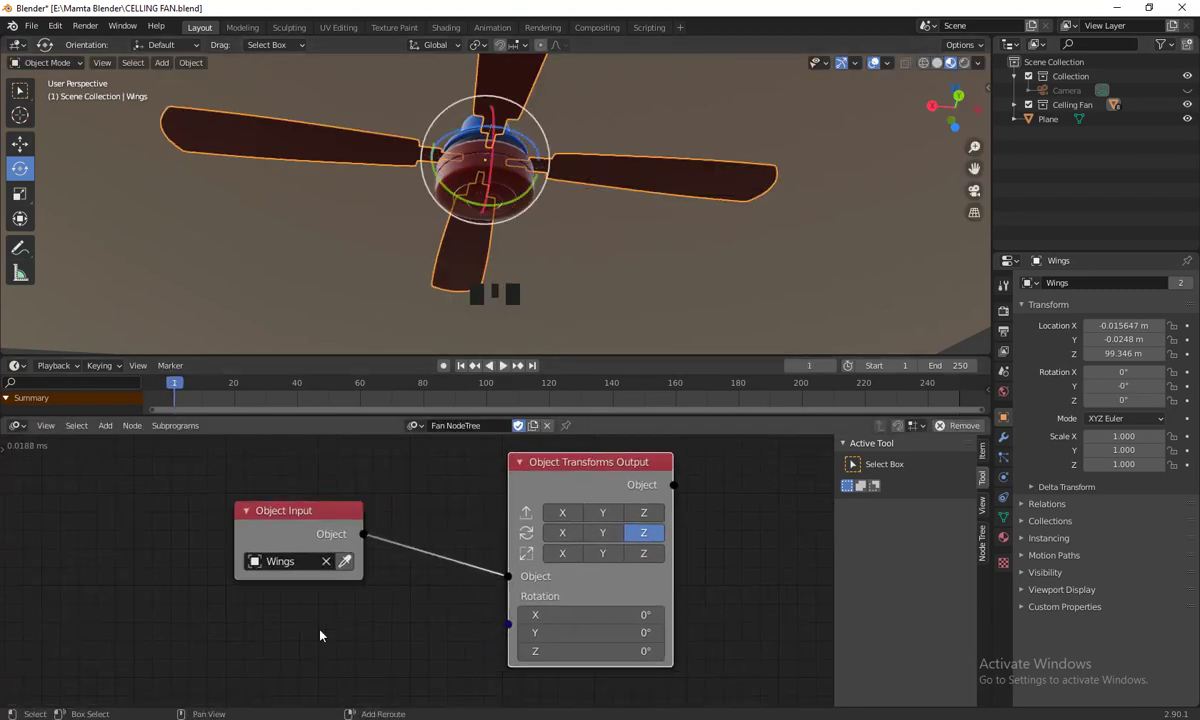
# - Add a Time Info node below the Object Input node, moving the latter up to make room
pyautogui.hotkey('shift', 'a')
pyautogui.moveTo(290, 520)
pyautogui.click(391, 549)
pyautogui.click(105, 660)
pyautogui.moveTo(271, 512); pyautogui.dragTo(245, 484)
pyautogui.moveTo(170, 625); pyautogui.dragTo(170, 613)
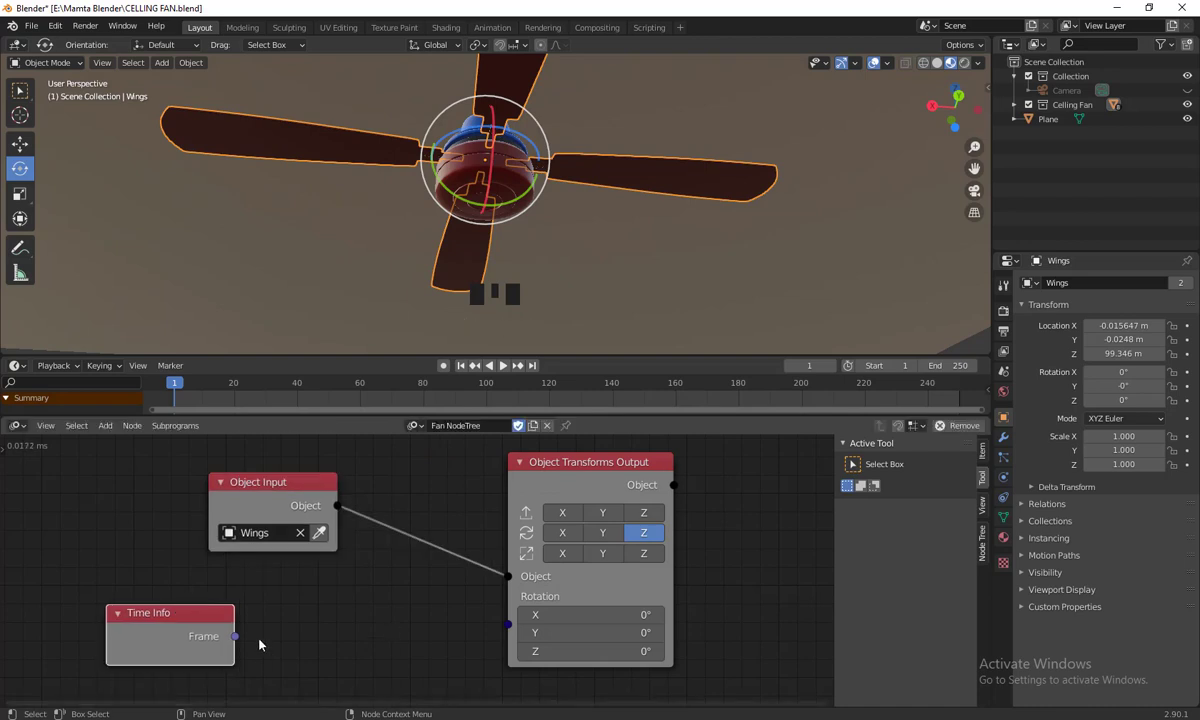
# - Connect the Time Info frame output to the rotation of the Object Transforms Output node and scrub the first frames
pyautogui.moveTo(235, 636); pyautogui.dragTo(510, 626)
pyautogui.scroll(-3, 440, 530)
pyautogui.moveTo(178, 386); pyautogui.dragTo(193, 387)
pyautogui.click(174, 386)
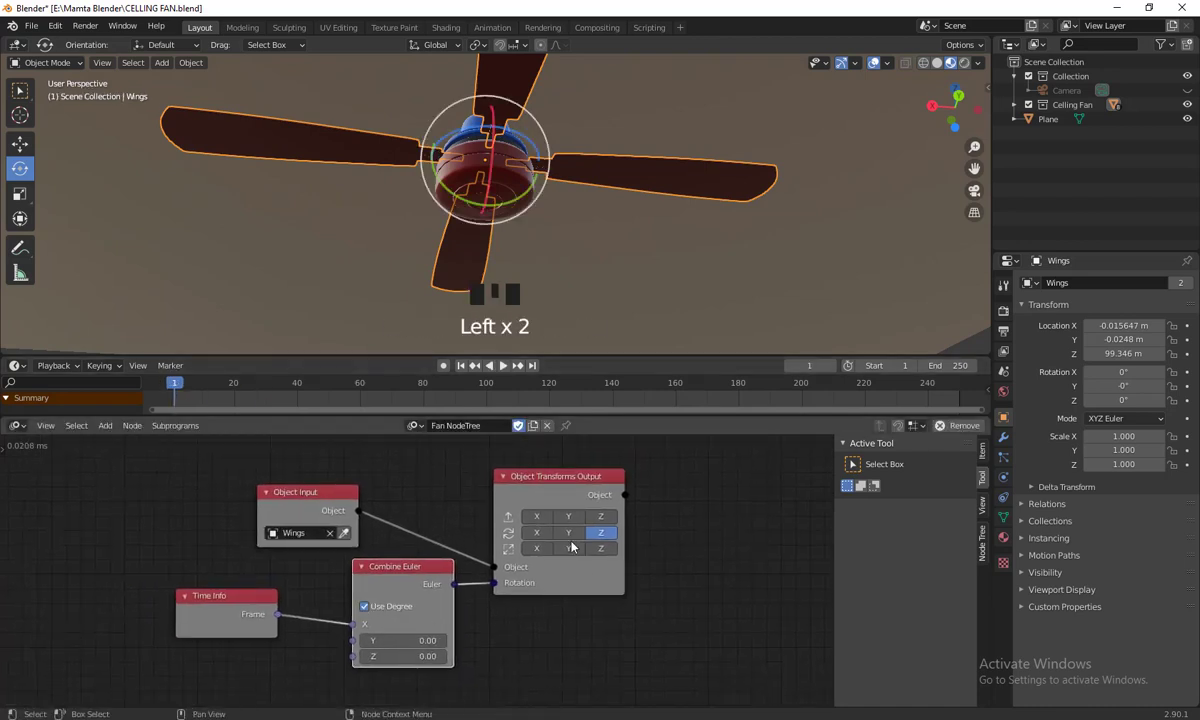
# - Also enable Y and X rotation on the Object Transforms Output node and space out the Combine Euler and Time Info nodes
pyautogui.click(569, 534)
pyautogui.click(538, 534)
pyautogui.moveTo(400, 588); pyautogui.dragTo(407, 610)
pyautogui.moveTo(267, 624); pyautogui.dragTo(222, 634)
pyautogui.moveTo(178, 388)
pyautogui.mouseDown()
pyautogui.moveTo(694, 396)
pyautogui.moveTo(177, 396)
pyautogui.mouseUp()
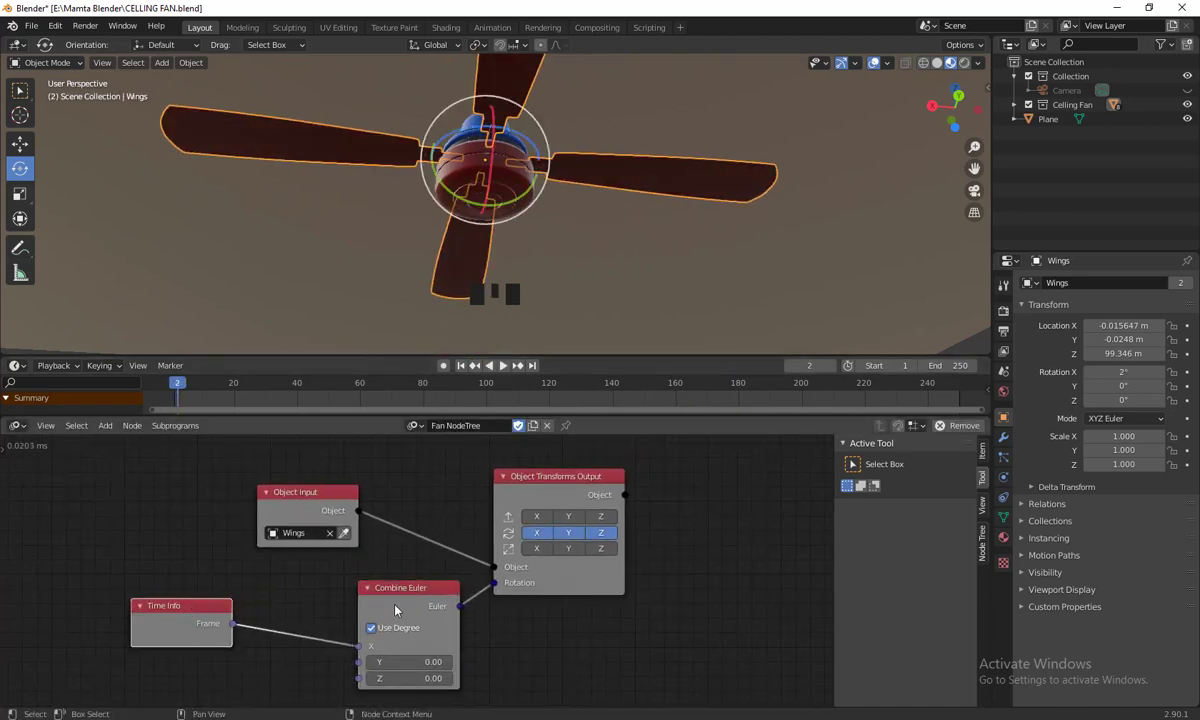
# - Move the frame link from X to Z on the Combine Euler node and view the spinning fan
pyautogui.moveTo(400, 588); pyautogui.dragTo(386, 575)
pyautogui.moveTo(344, 632); pyautogui.dragTo(344, 664)
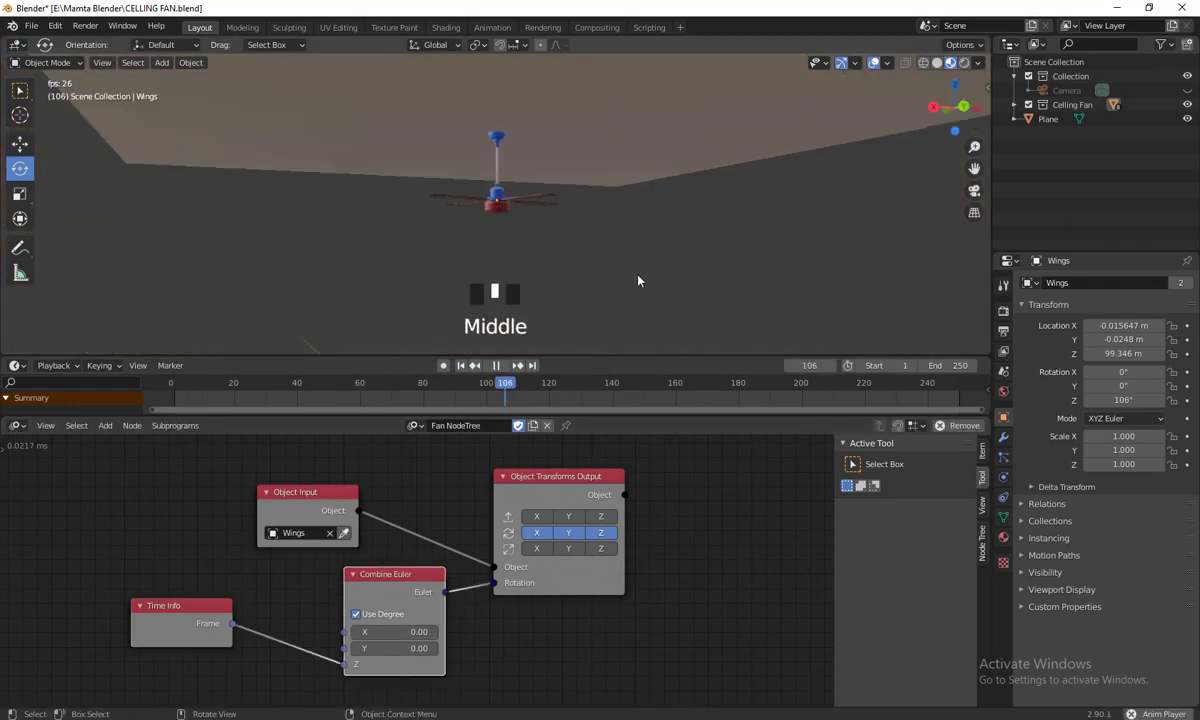
pyautogui.moveTo(640, 281); pyautogui.dragTo(595, 230, button='middle')
pyautogui.scroll(3, 595, 230)
# - Turn off Use Degree on Combine Euler and rearrange the nodes to leave a gap after Time Info
pyautogui.click(362, 615)
pyautogui.moveTo(654, 311); pyautogui.dragTo(650, 262, button='middle')
pyautogui.moveTo(556, 478); pyautogui.dragTo(667, 465)
pyautogui.moveTo(421, 595); pyautogui.dragTo(500, 604)
pyautogui.moveTo(308, 492); pyautogui.dragTo(366, 453)
pyautogui.moveTo(465, 583); pyautogui.dragTo(485, 558)
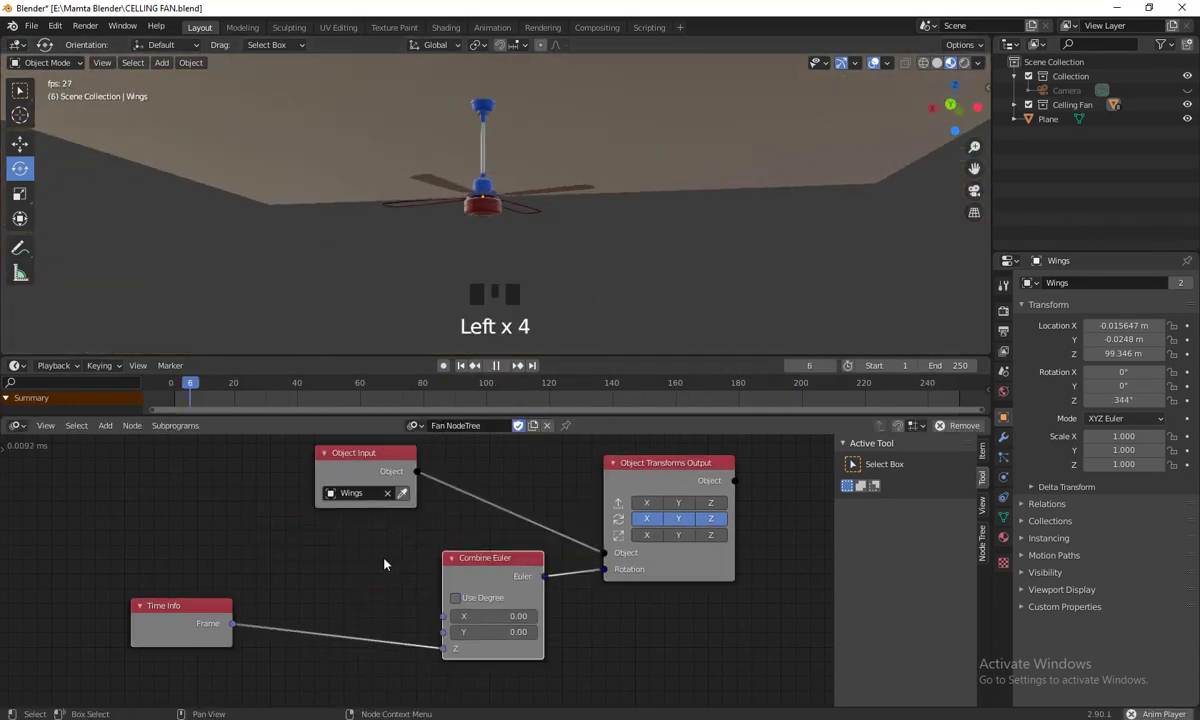
# - Insert a Multiply Math node between Time Info's frame output and the Z input of Combine Euler
pyautogui.hotkey('ctrl', 'a')
pyautogui.hotkey('shift', 'a')
pyautogui.moveTo(272, 322)
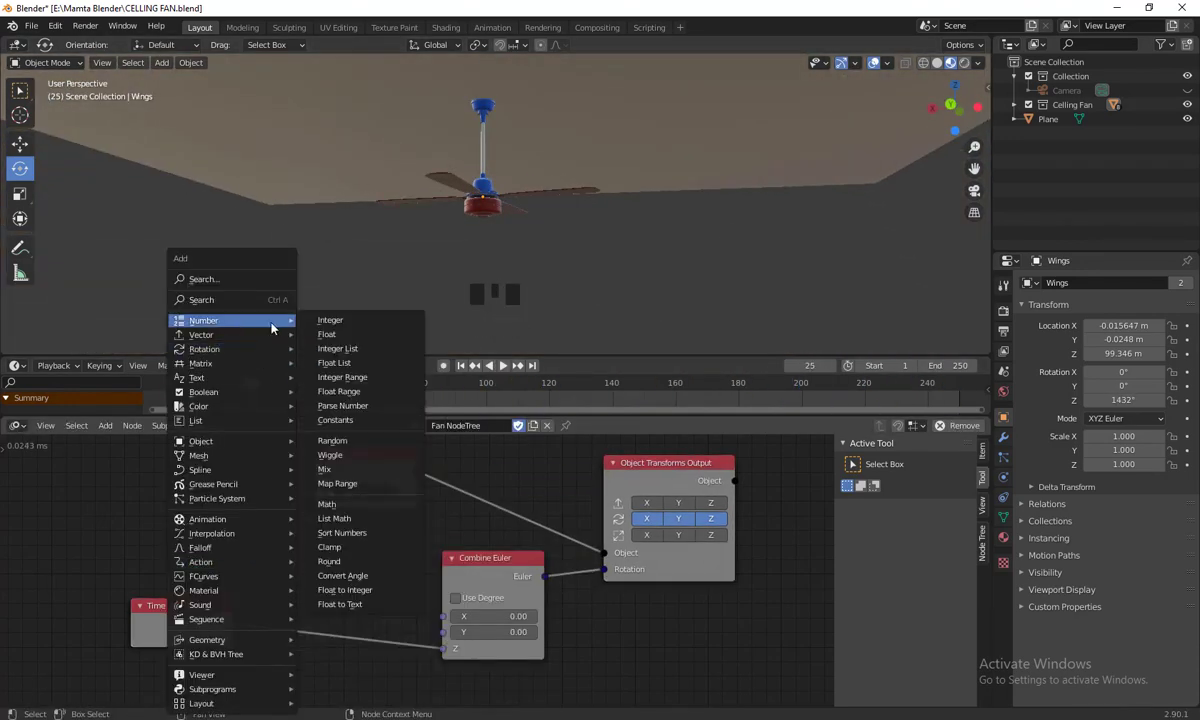
pyautogui.click(330, 504)
pyautogui.click(291, 533)
pyautogui.moveTo(233, 624); pyautogui.dragTo(292, 598)
pyautogui.moveTo(394, 558); pyautogui.dragTo(443, 649)
pyautogui.moveTo(349, 538); pyautogui.dragTo(332, 585)
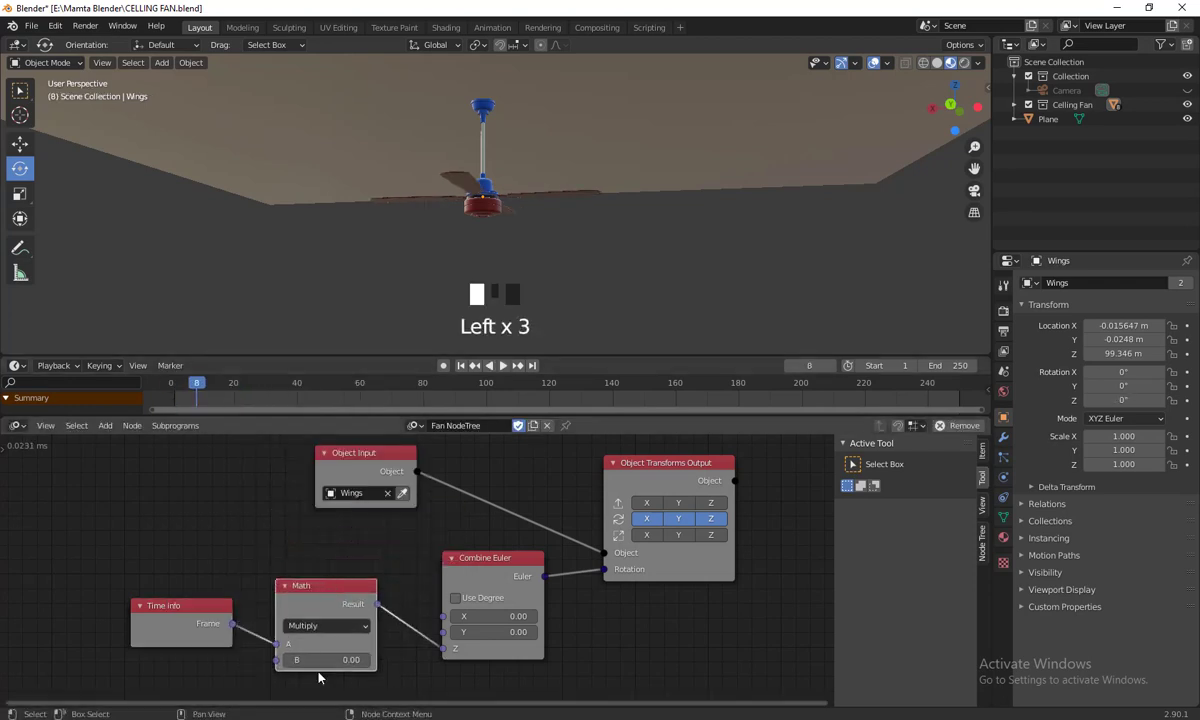
# - Set the Math node's B value to 50 and play the fan animation from below
pyautogui.click(318, 661)
pyautogui.write('50')
pyautogui.press('Return')
pyautogui.moveTo(560, 290); pyautogui.dragTo(558, 215, button='middle')
pyautogui.press('space')
pyautogui.press('space')
pyautogui.click(461, 366)
pyautogui.press('space')
pyautogui.press('space')
# - Set the Math node's B value to 20 and play the animation again
pyautogui.click(326, 660)
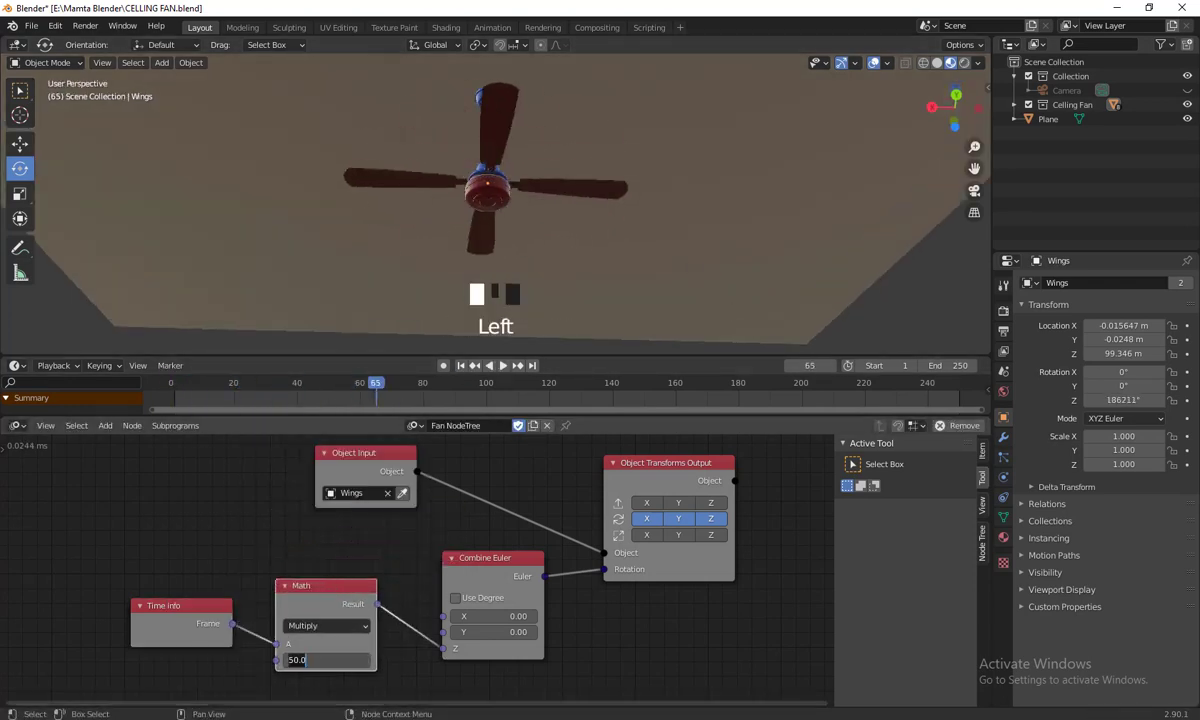
pyautogui.write('20')
pyautogui.press('Return')
pyautogui.press('space')
pyautogui.press('space')
# - Turn Use Degree back on in Combine Euler, set the Math node's B value to -20 and play the animation
pyautogui.click(457, 598)
pyautogui.press('space')
pyautogui.press('space')
pyautogui.click(320, 661)
pyautogui.write('-20')
pyautogui.press('Return')
pyautogui.press('space')
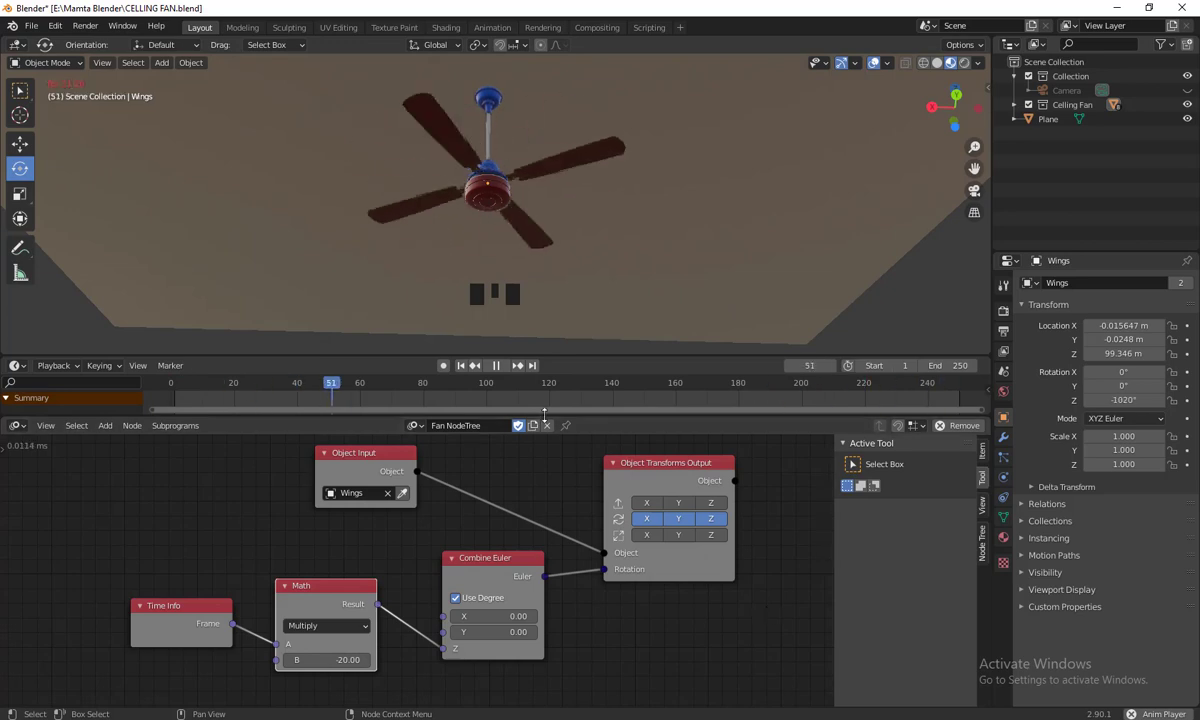
# - Merge the old timeline area into the viewport and switch the node editor area to a timeline
pyautogui.moveTo(545, 416); pyautogui.dragTo(545, 547)
pyautogui.moveTo(3, 353); pyautogui.dragTo(12, 440)
pyautogui.click(18, 557)
pyautogui.click(180, 417)
pyautogui.press('space')
# - Set the animation's end frame to 500, fit the full range in the timeline and play it
pyautogui.doubleClick(947, 557)
pyautogui.write('50')
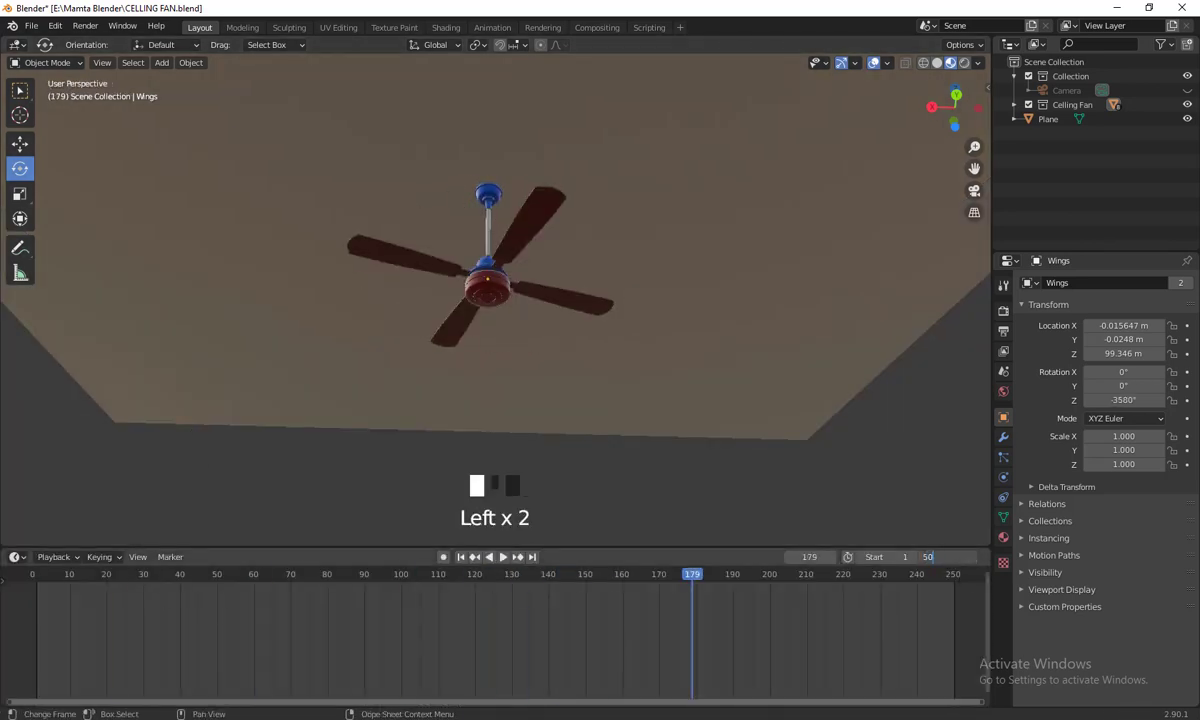
pyautogui.write('0')
pyautogui.press('Return')
pyautogui.moveTo(508, 702); pyautogui.dragTo(975, 706)
pyautogui.moveTo(361, 640); pyautogui.dragTo(21, 637)
pyautogui.press('space')
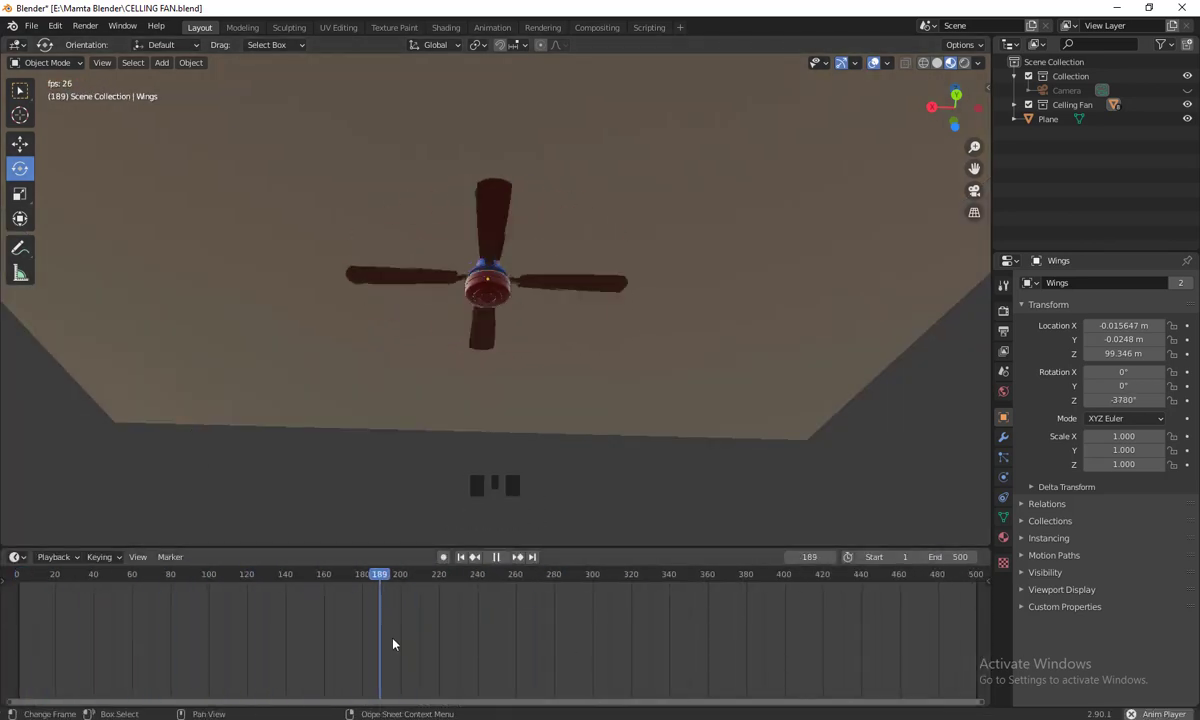
pyautogui.scroll(-6, 664, 410)
pyautogui.moveTo(664, 410); pyautogui.dragTo(694, 469, button='middle')
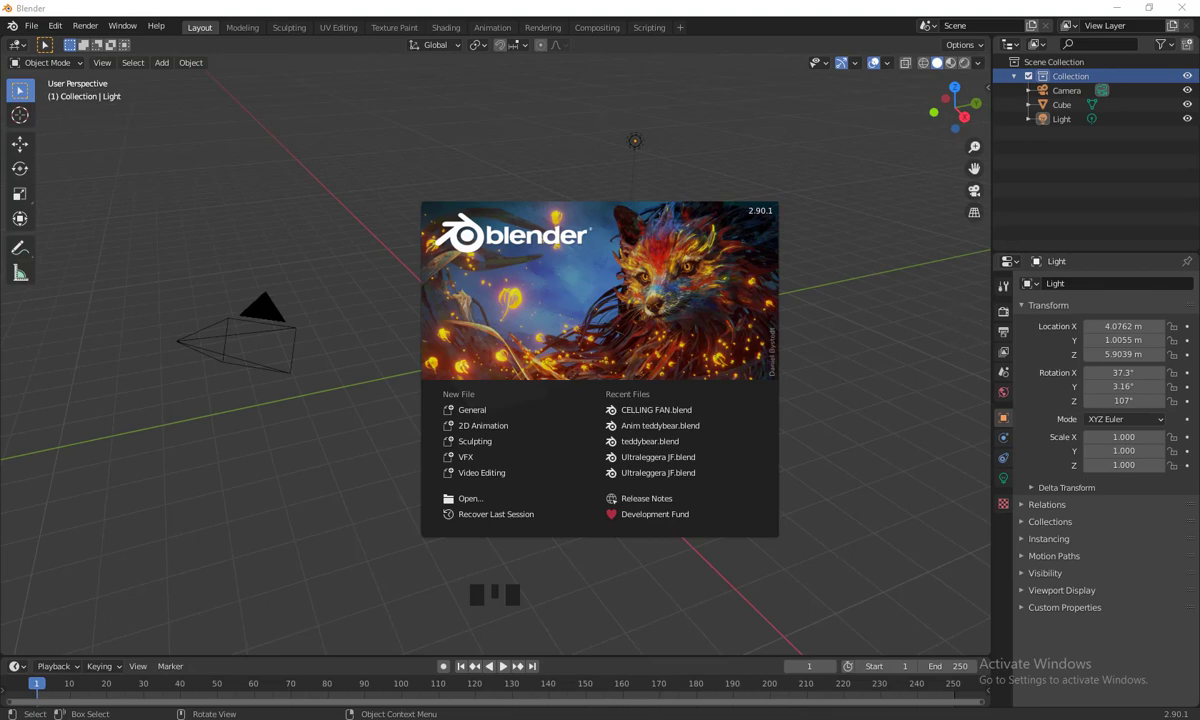
# - Download the latest Windows build of Animation Nodes from animation-nodes.com in the browser
pyautogui.click(648, 630)
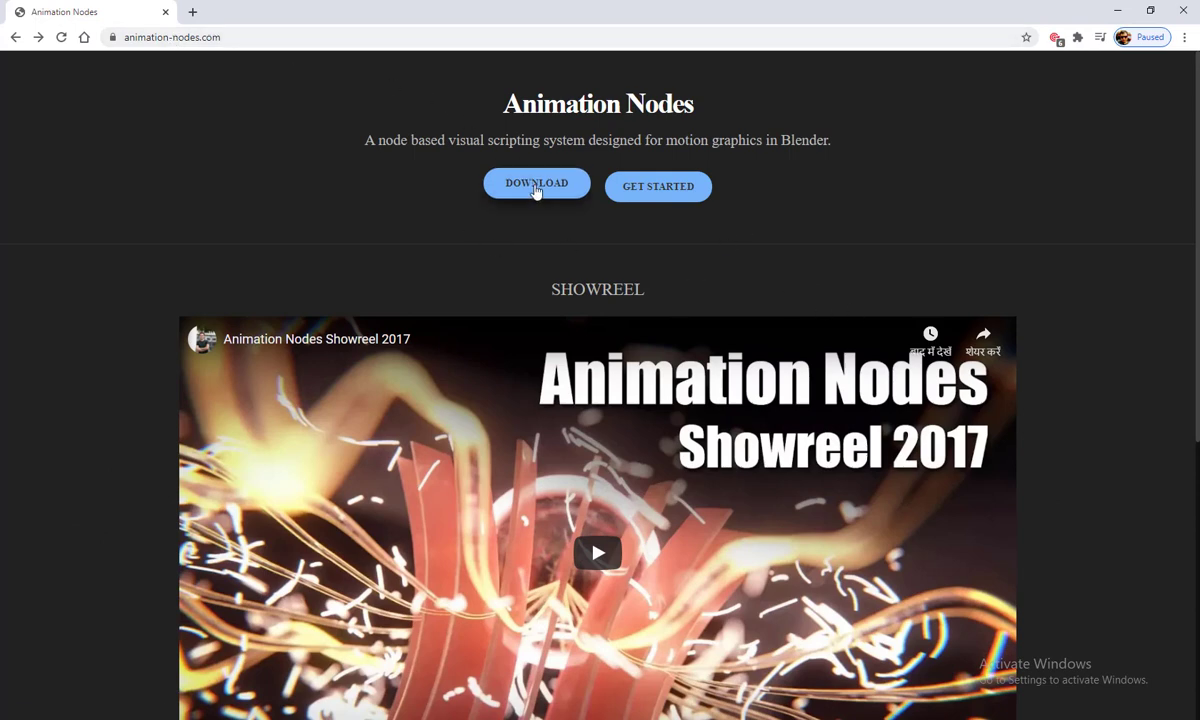
pyautogui.click(536, 192)
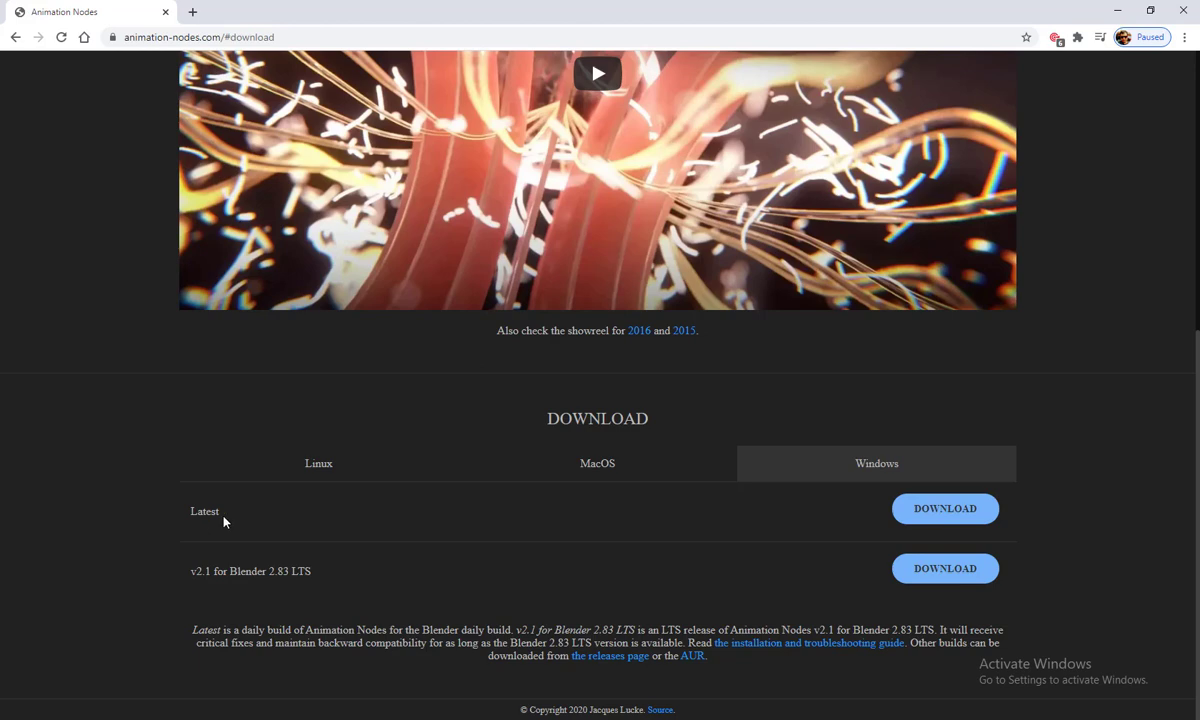
pyautogui.click(941, 508)
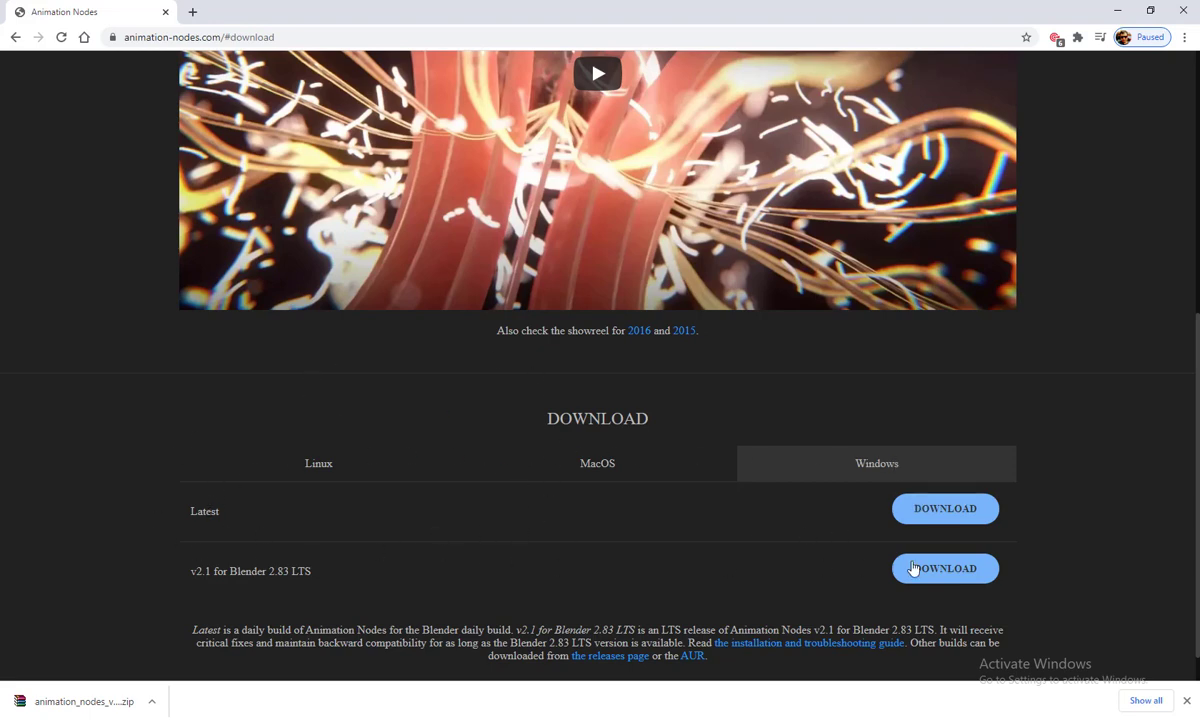
# - Look at the MacOS and Linux download options and return to the Windows ones
pyautogui.click(597, 464)
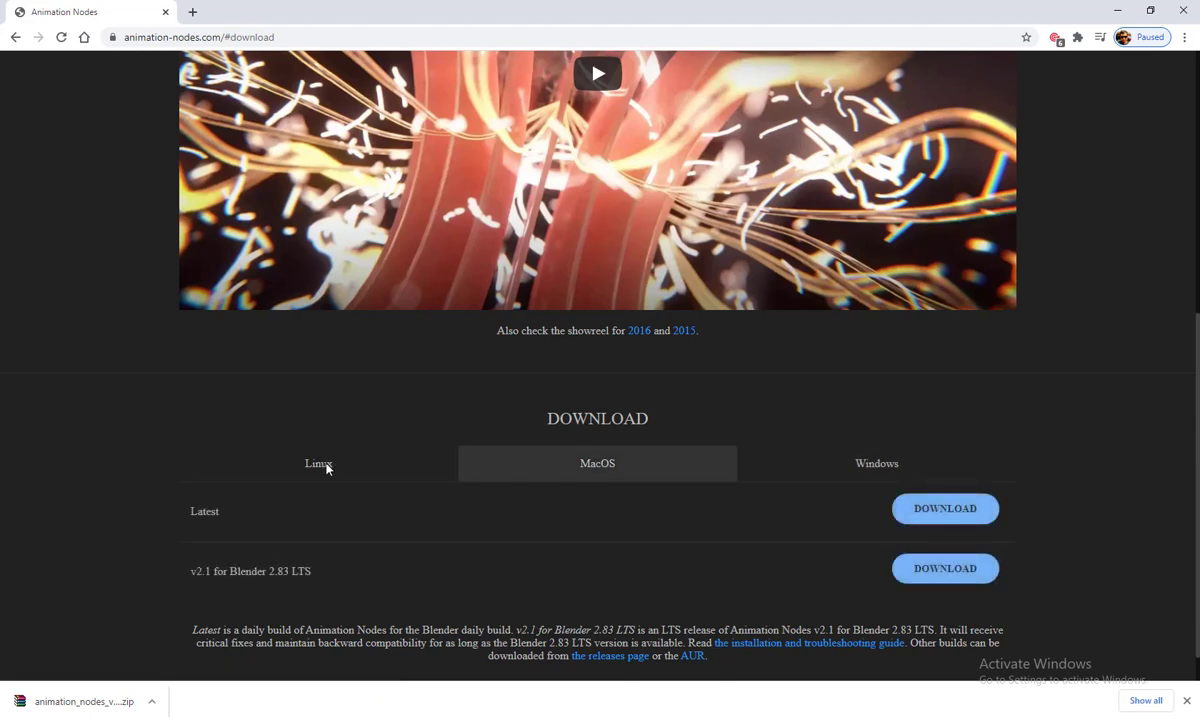
pyautogui.click(325, 464)
pyautogui.click(880, 465)
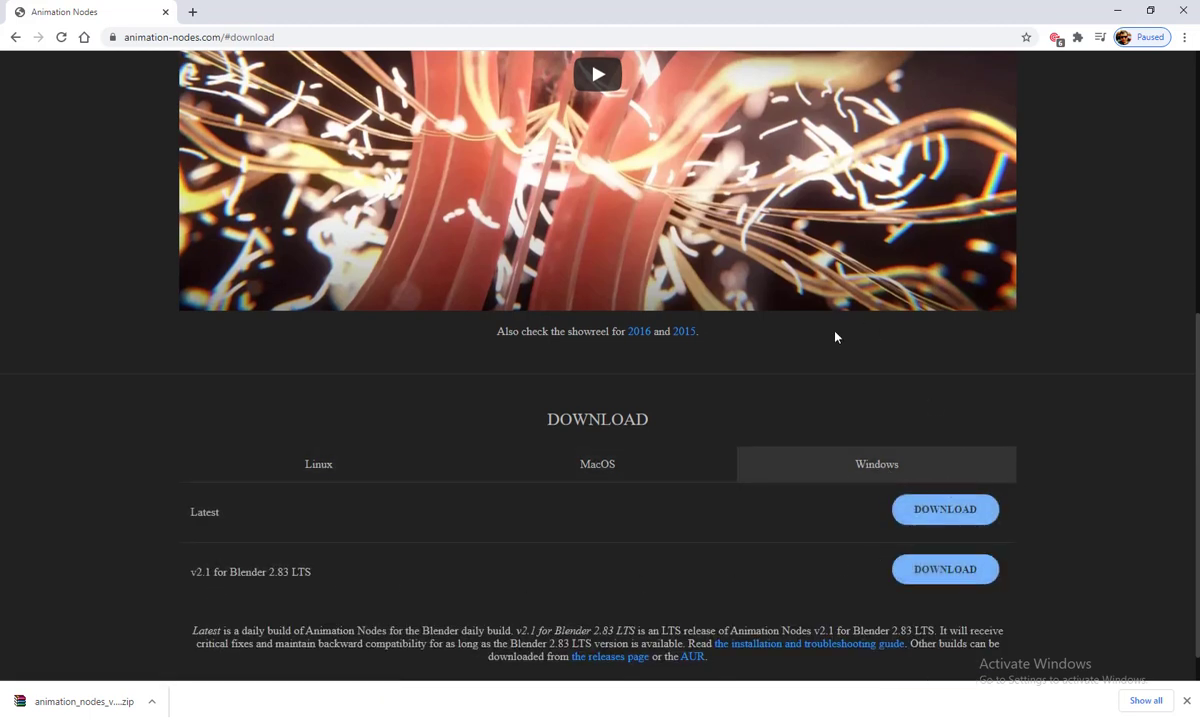
# - Open the Animation Nodes getting-started documentation and look through its external links and tutorials
pyautogui.scroll(5, 836, 335)
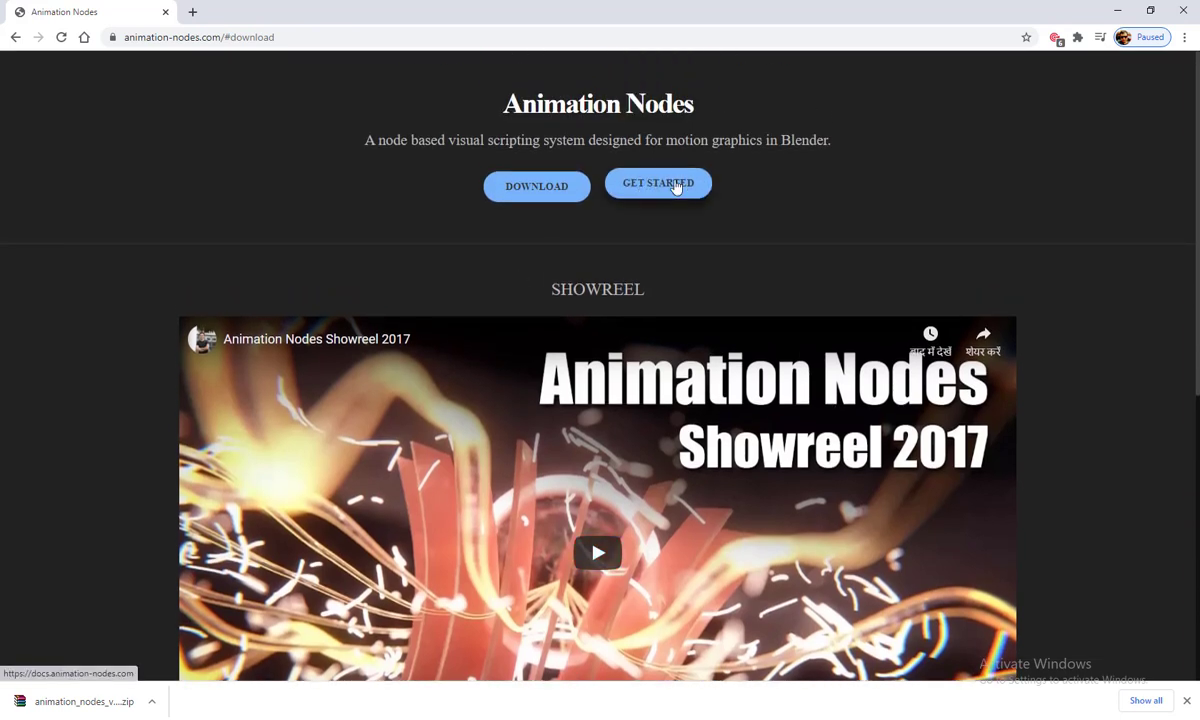
pyautogui.click(651, 187)
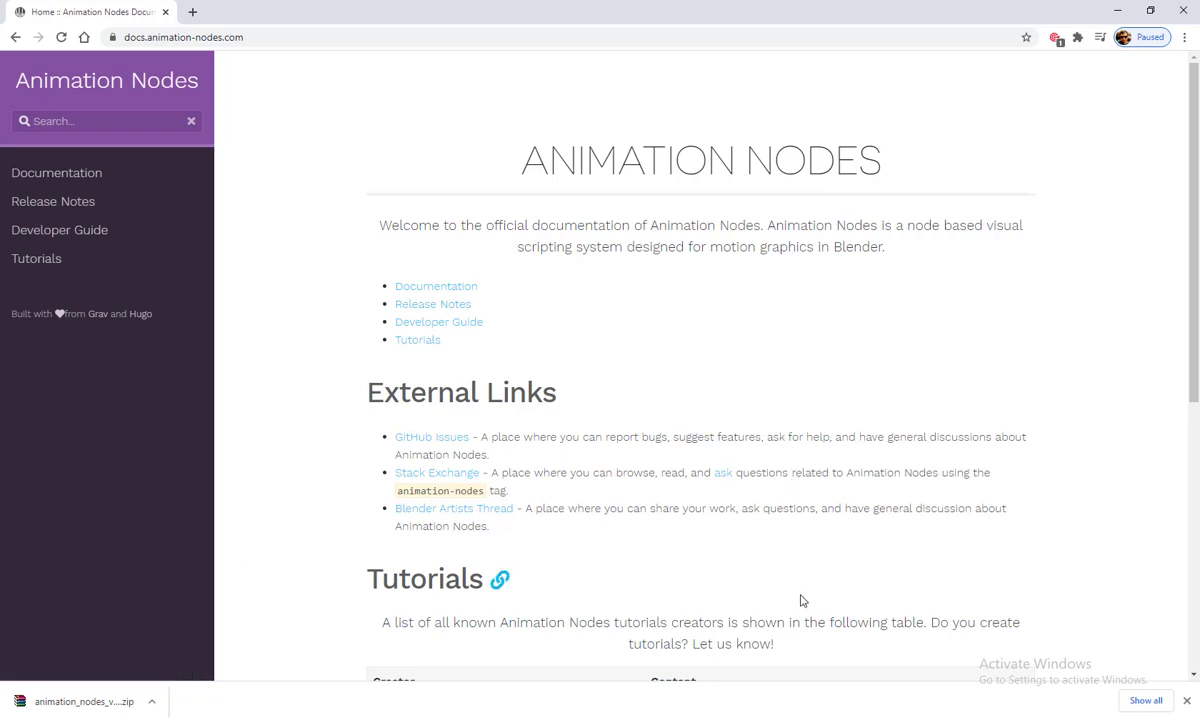
pyautogui.scroll(-4, 817, 566)
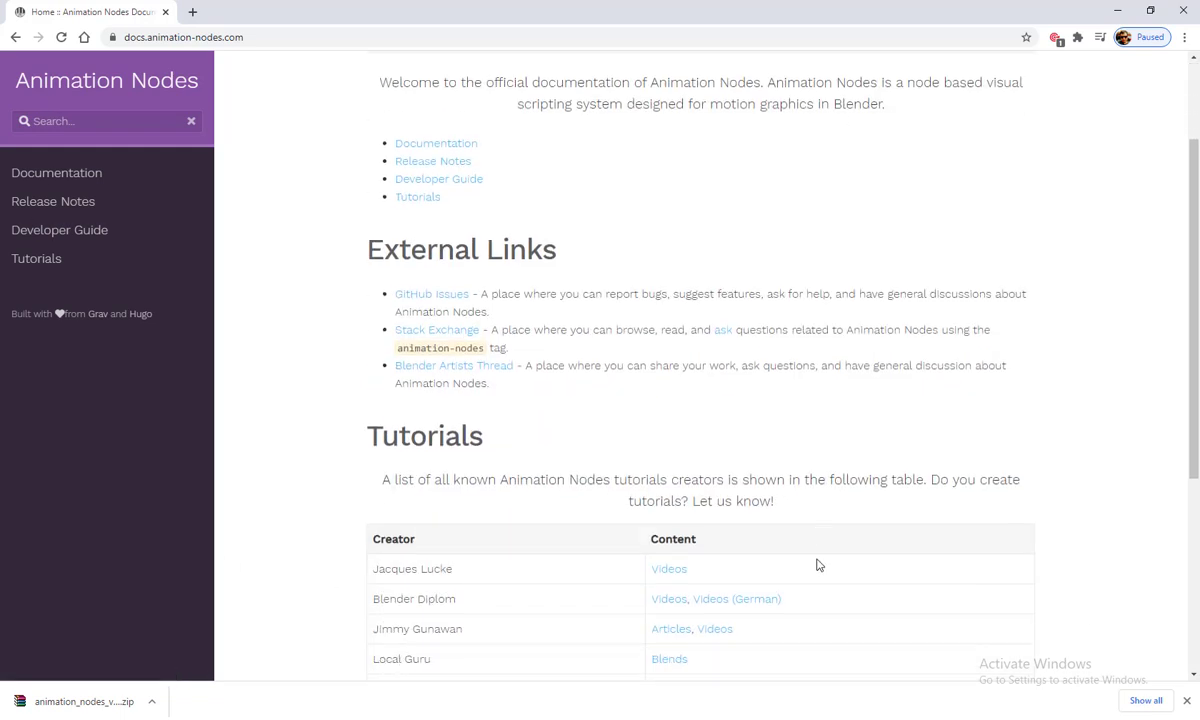
pyautogui.scroll(4, 817, 565)
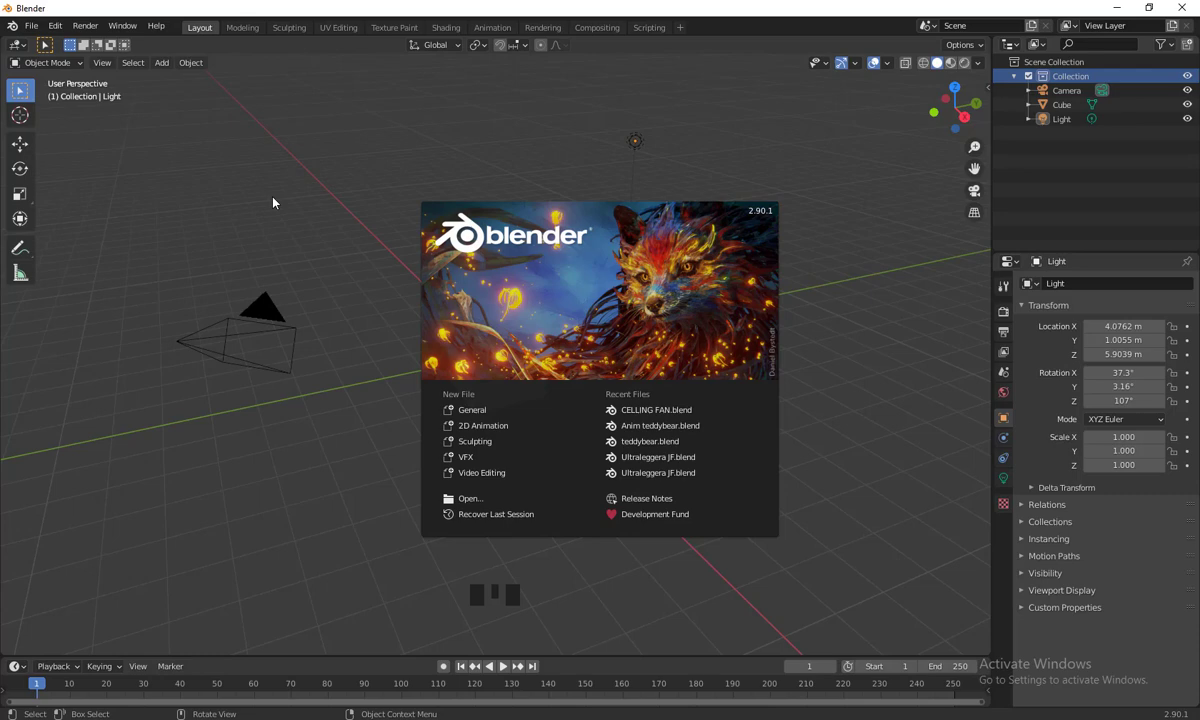
# - Switch to Blender, open the add-on preferences in the middle of the screen and clear the add-on search filter
pyautogui.click(60, 30)
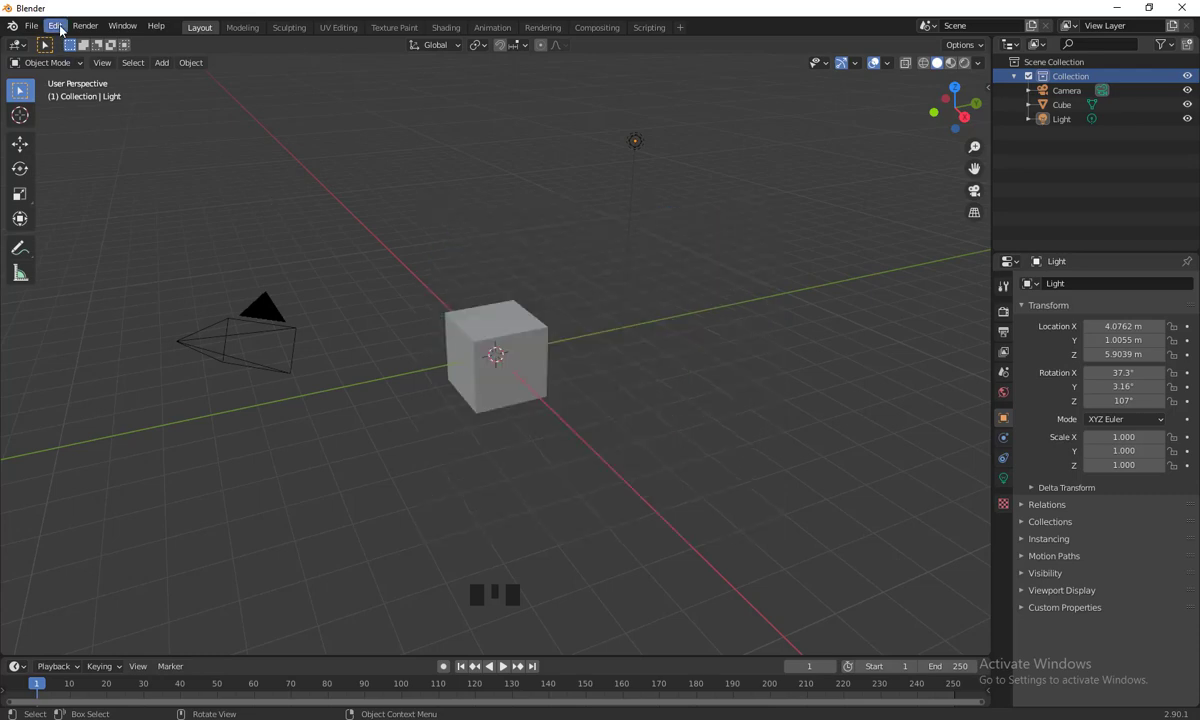
pyautogui.click(60, 30)
pyautogui.click(130, 236)
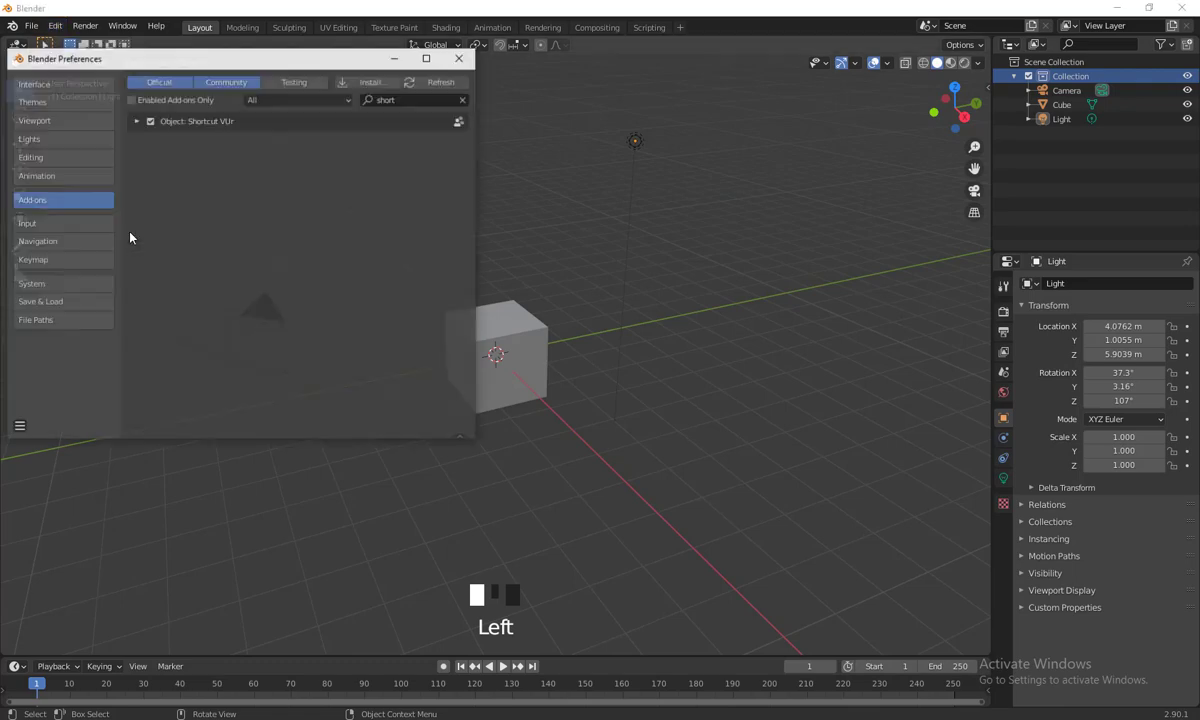
pyautogui.moveTo(242, 62); pyautogui.dragTo(542, 146)
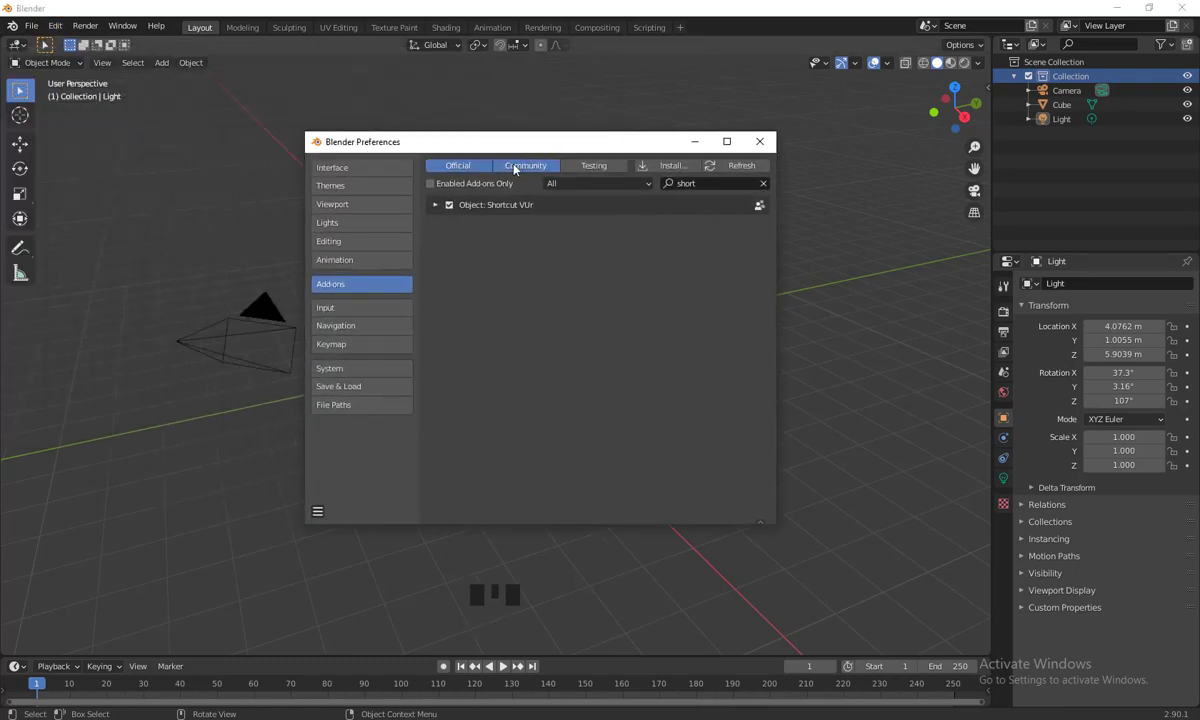
pyautogui.click(700, 186)
pyautogui.press('BackSpace')
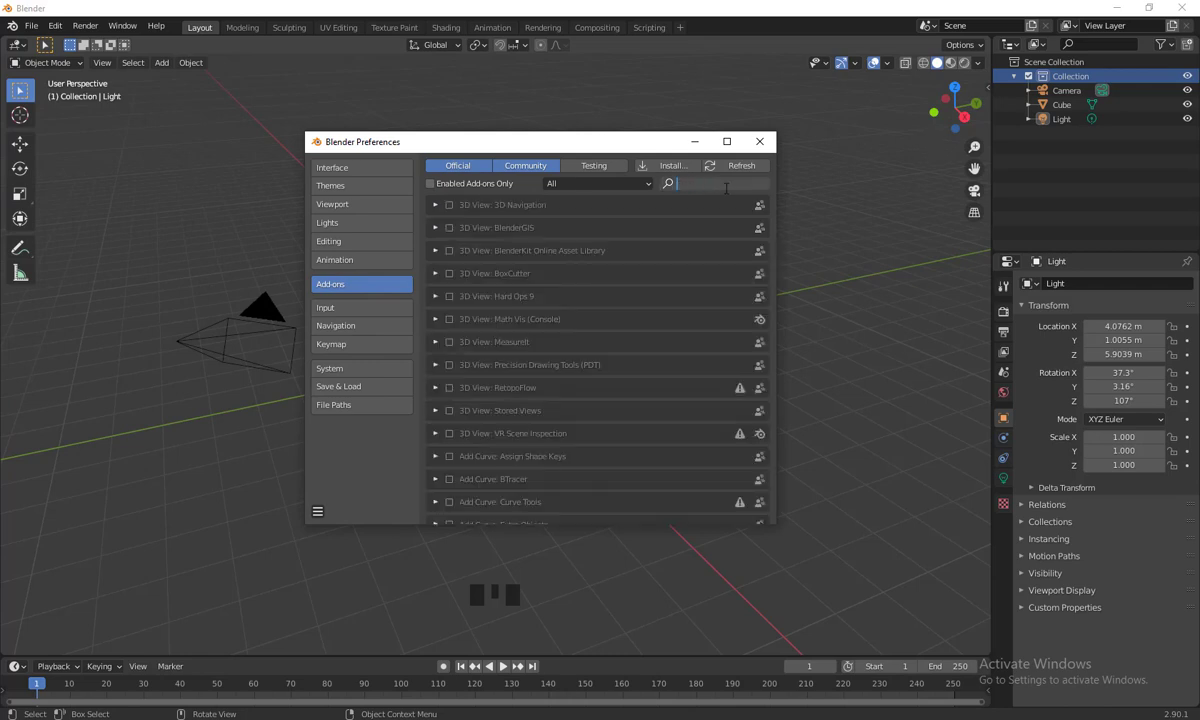
# - Install the add-on from animation_nodes_v2_2_windows_py37 (1).zip in the E:\Blender plugins folder
pyautogui.moveTo(632, 145); pyautogui.dragTo(611, 161)
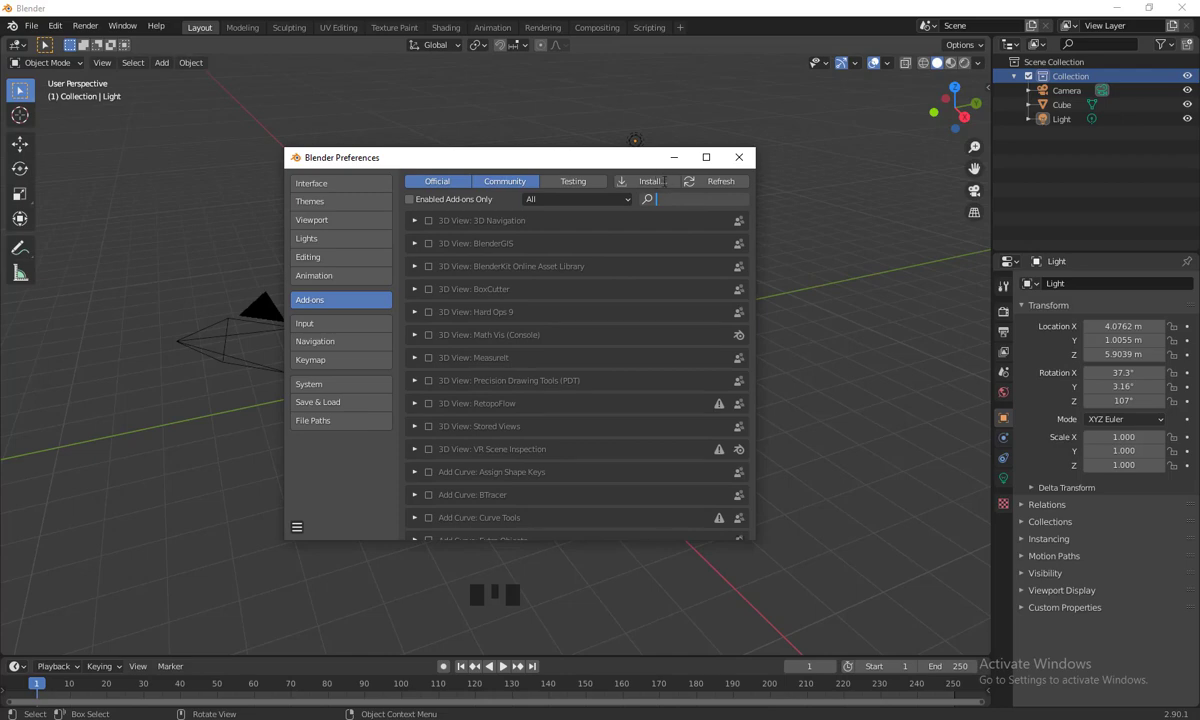
pyautogui.click(645, 181)
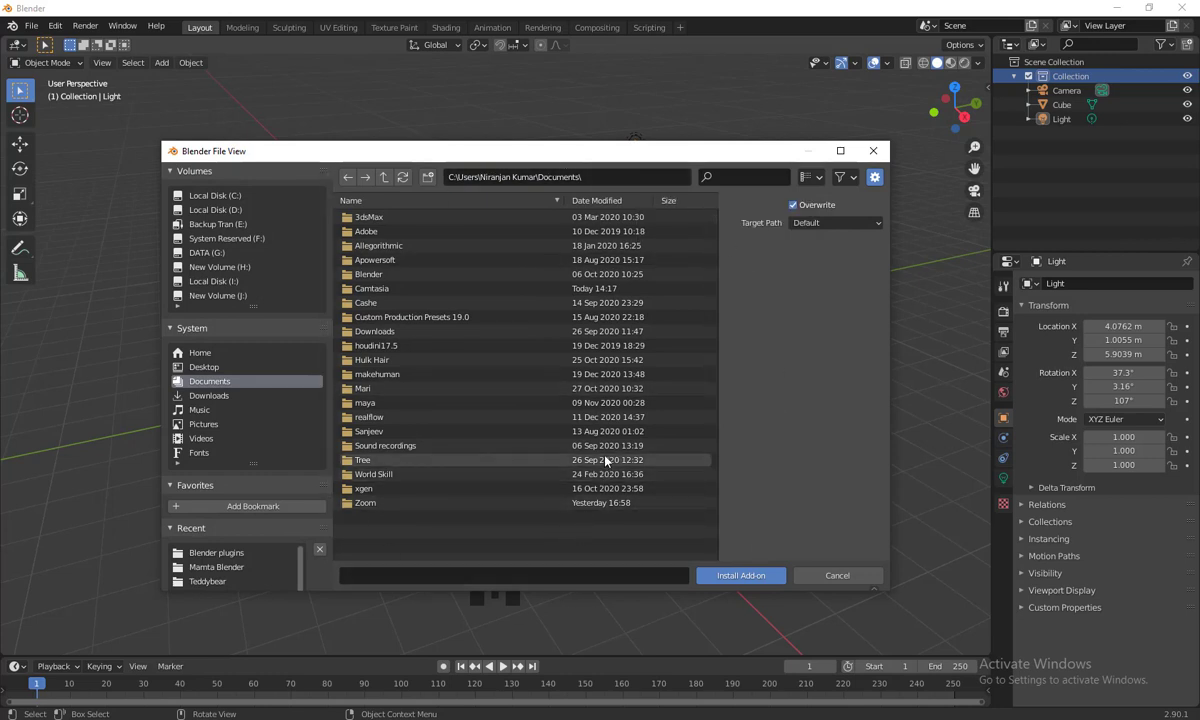
pyautogui.click(226, 226)
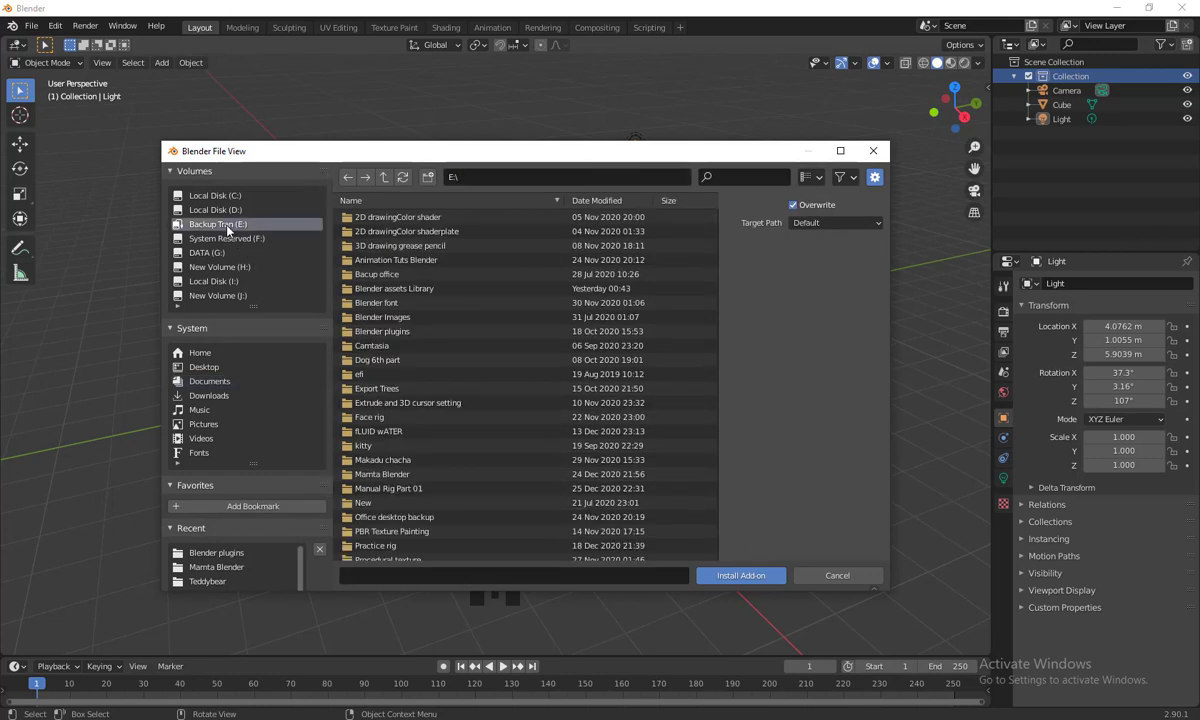
pyautogui.click(388, 332)
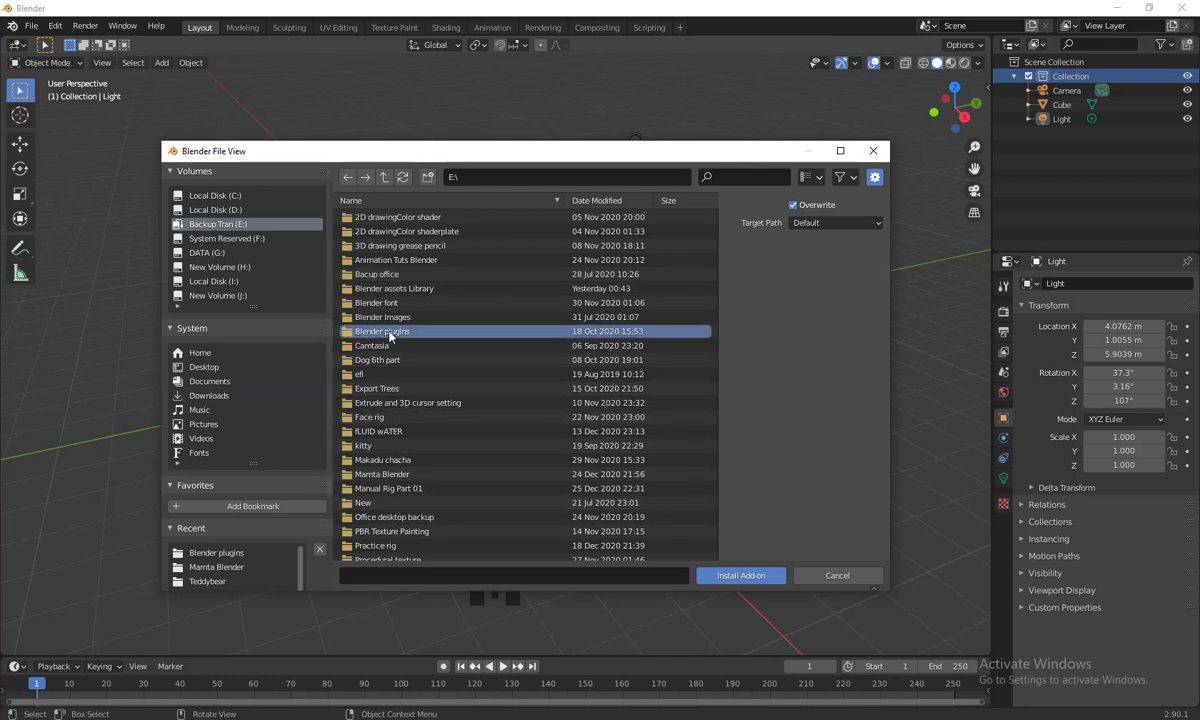
pyautogui.doubleClick(389, 334)
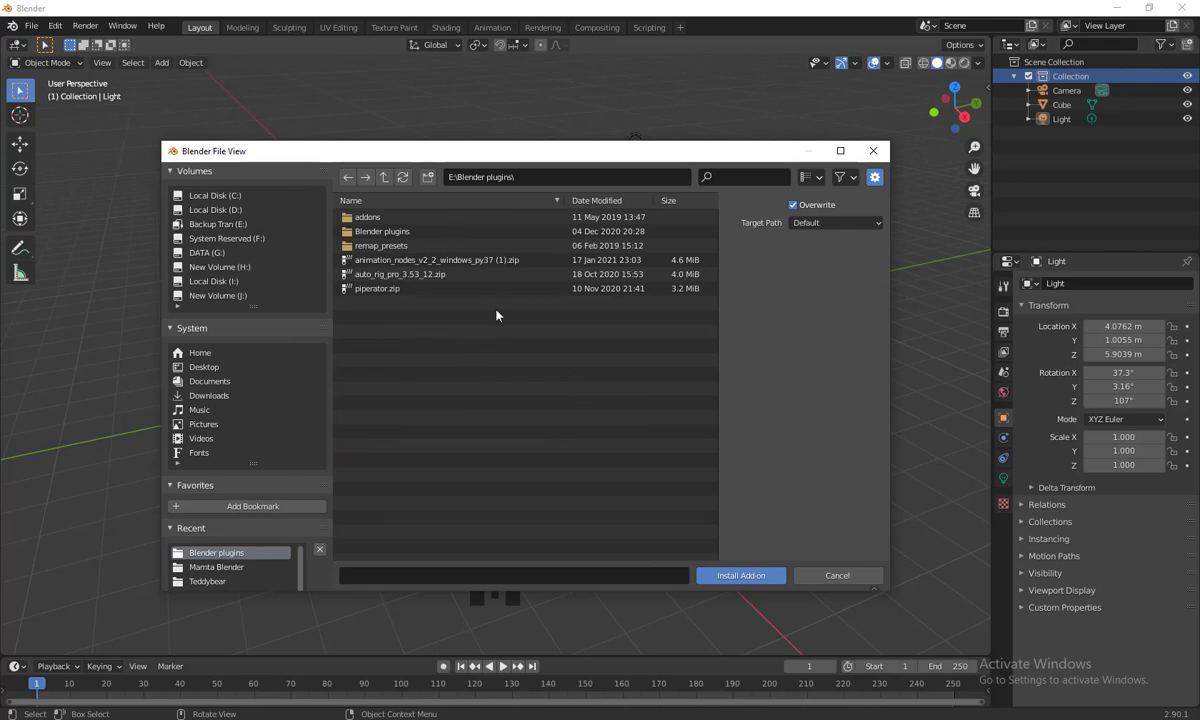
pyautogui.click(438, 261)
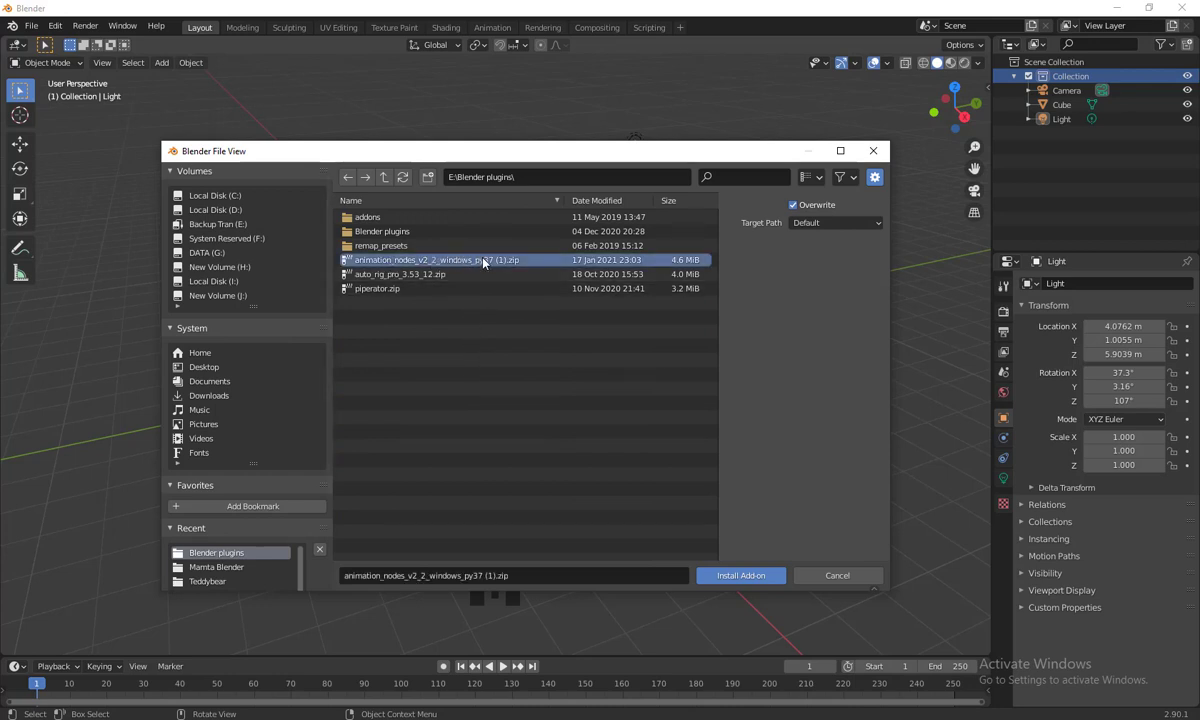
pyautogui.click(728, 577)
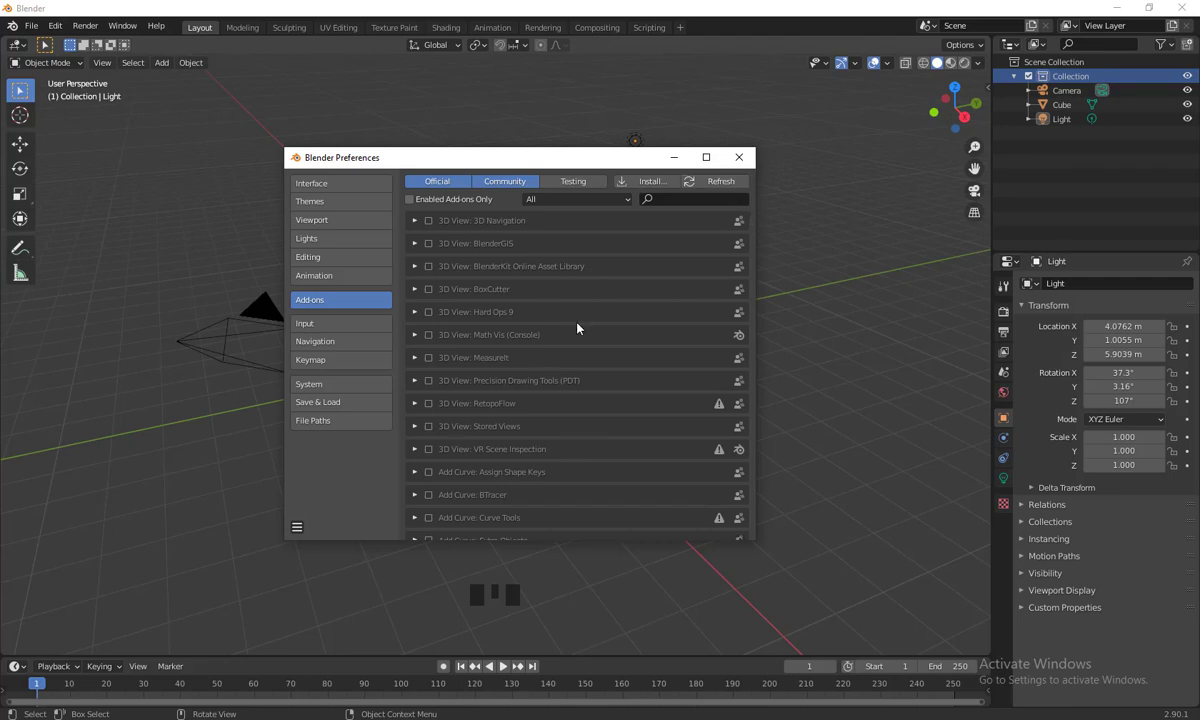
# - Filter the add-ons by "anima", then enable Node: Animation Nodes and check its details
pyautogui.click(674, 205)
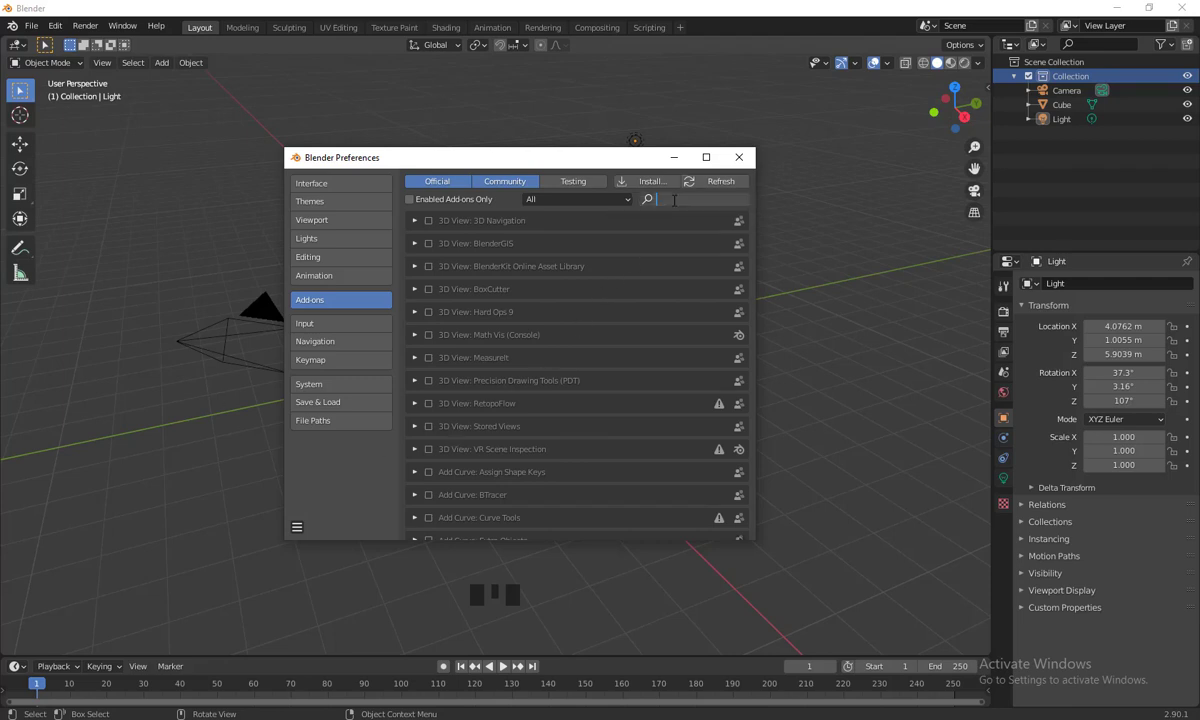
pyautogui.write('anima')
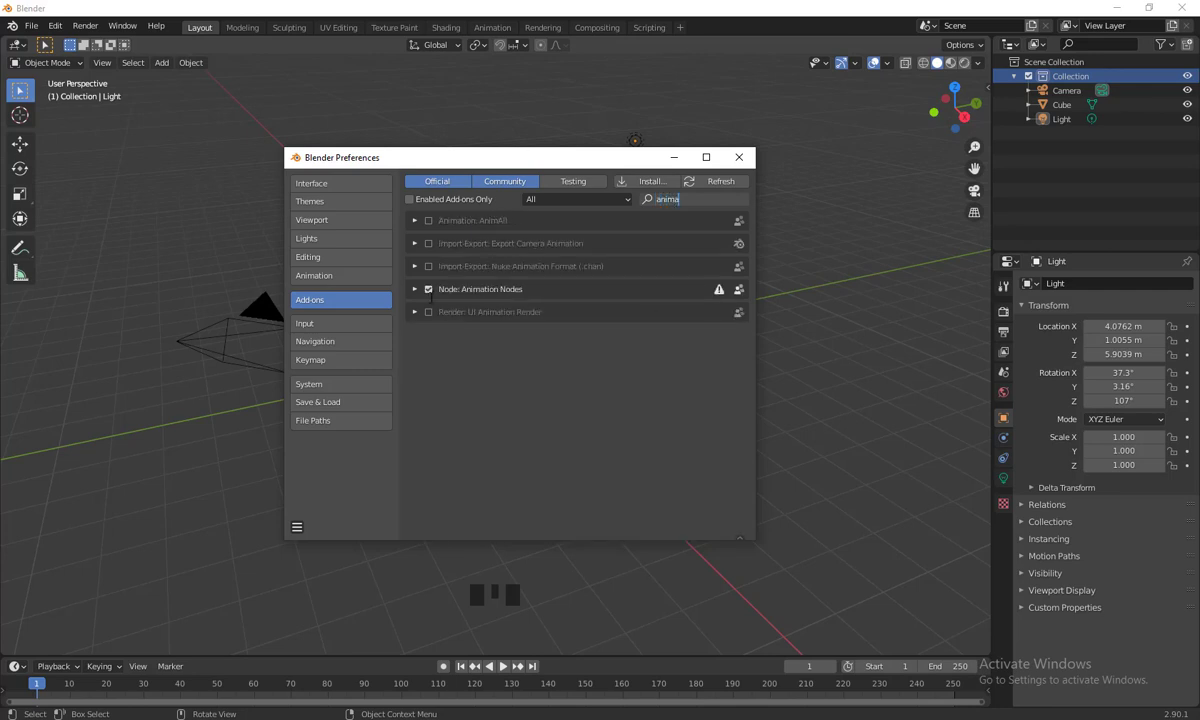
pyautogui.press('Return')
pyautogui.click(429, 290)
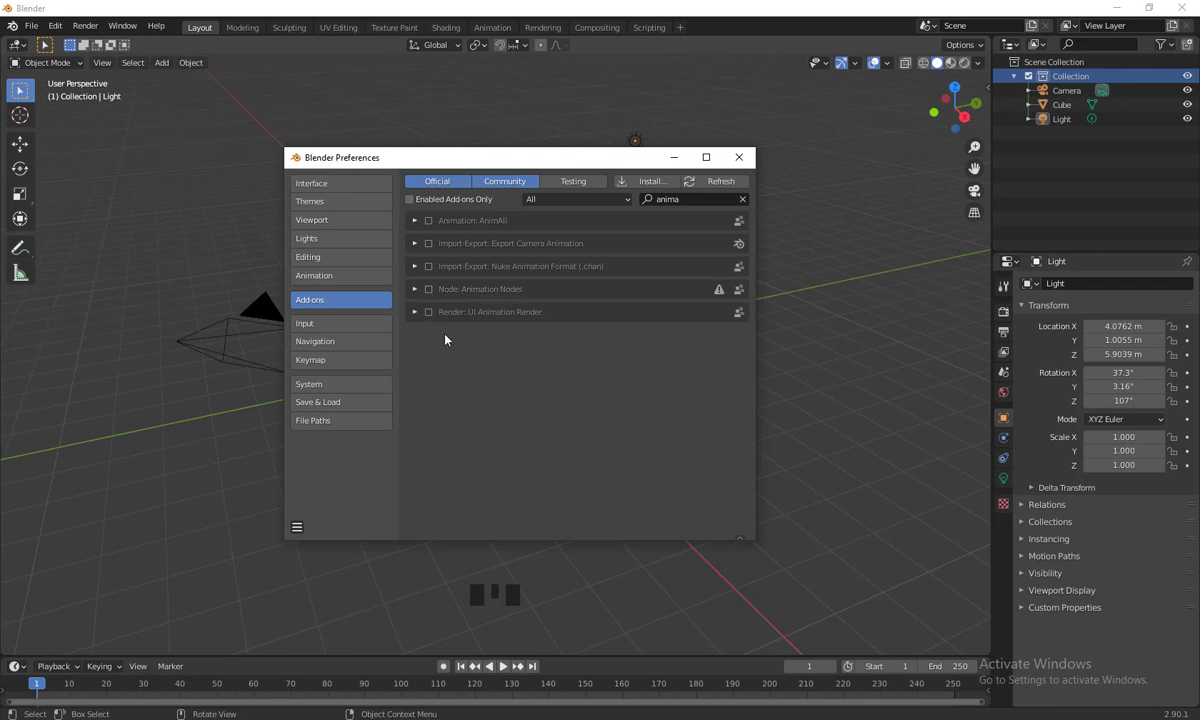
pyautogui.moveTo(482, 157); pyautogui.dragTo(380, 156)
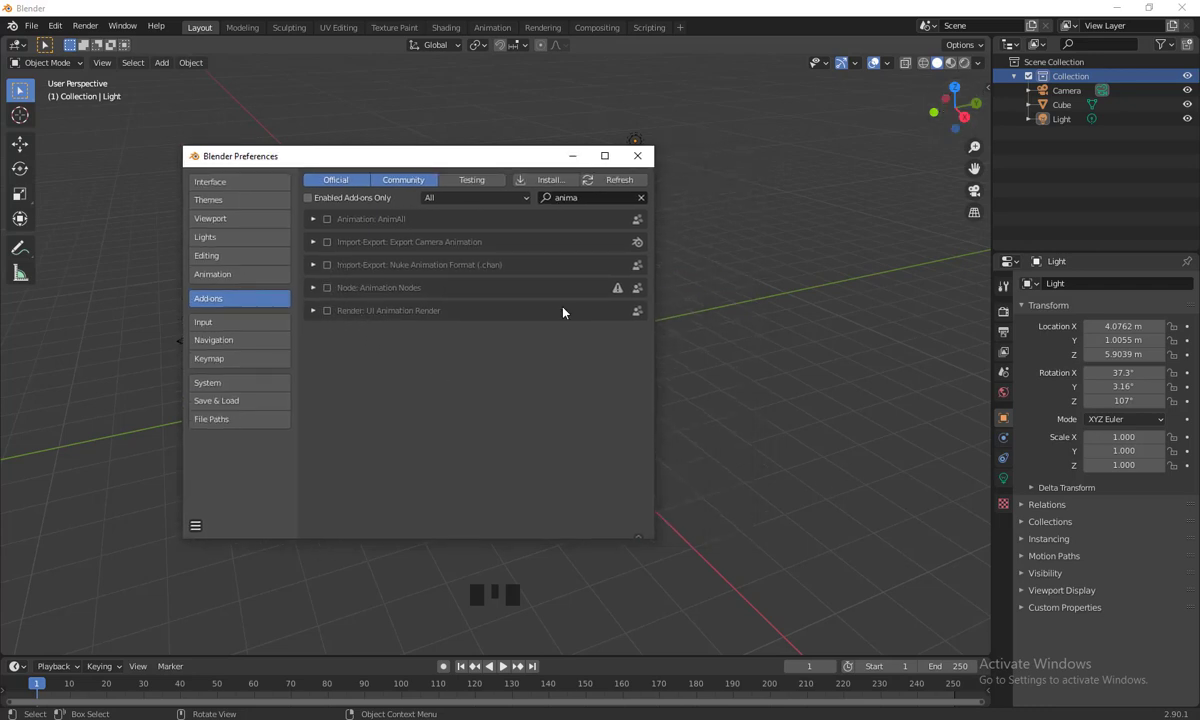
pyautogui.click(327, 288)
pyautogui.click(313, 289)
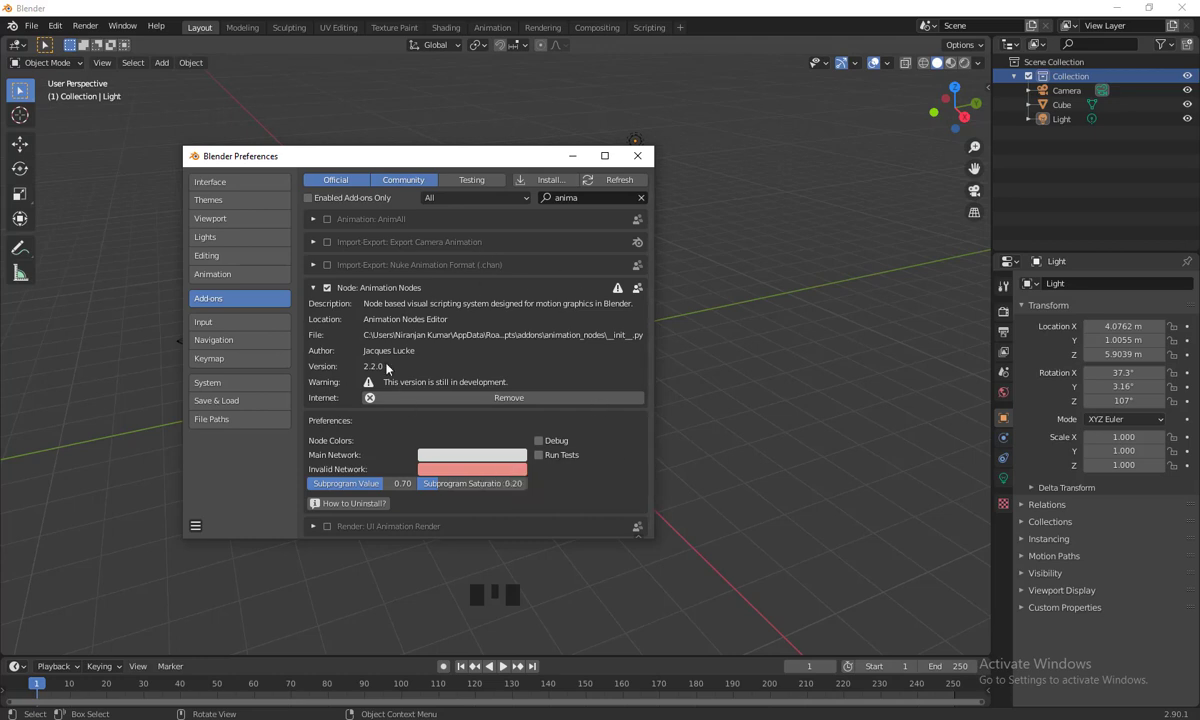
pyautogui.click(313, 288)
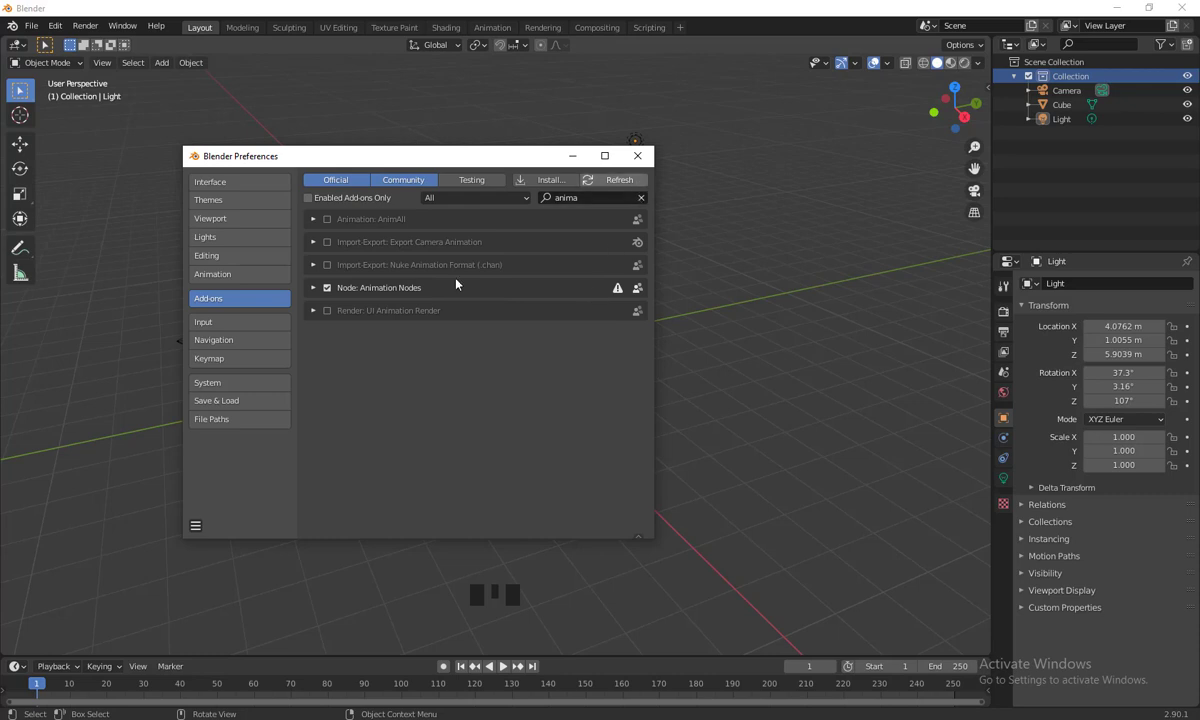
# - Save the preferences and close the preferences window
pyautogui.click(196, 527)
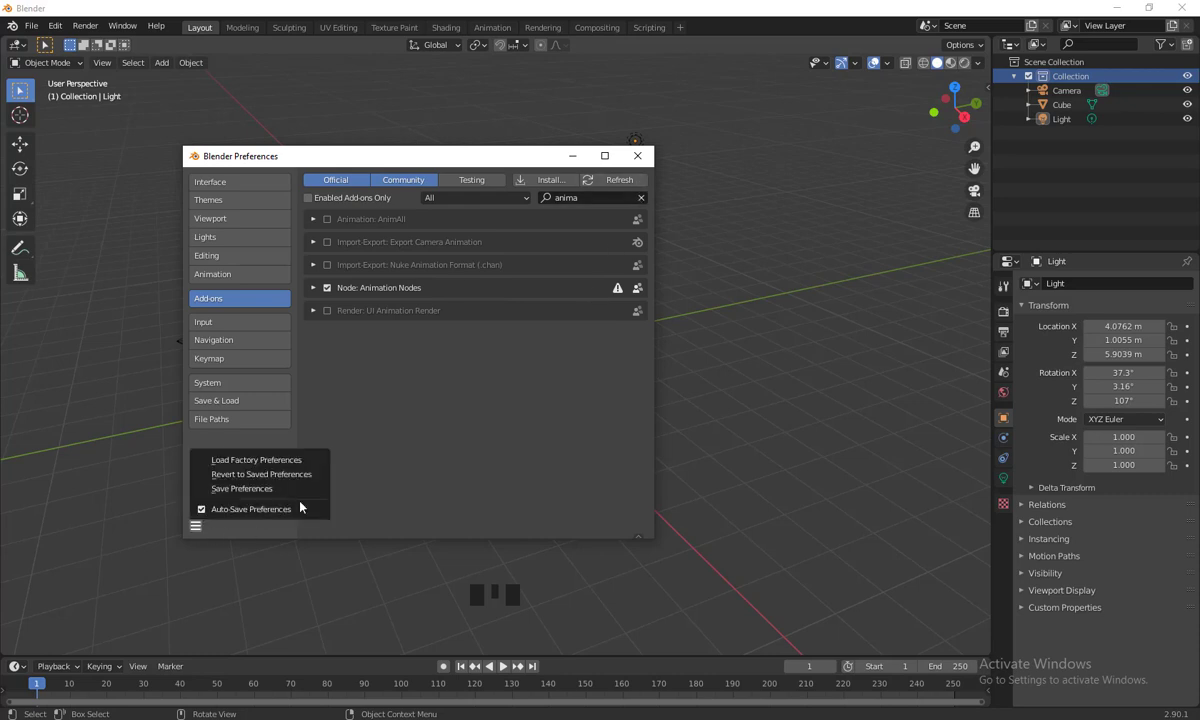
pyautogui.click(244, 488)
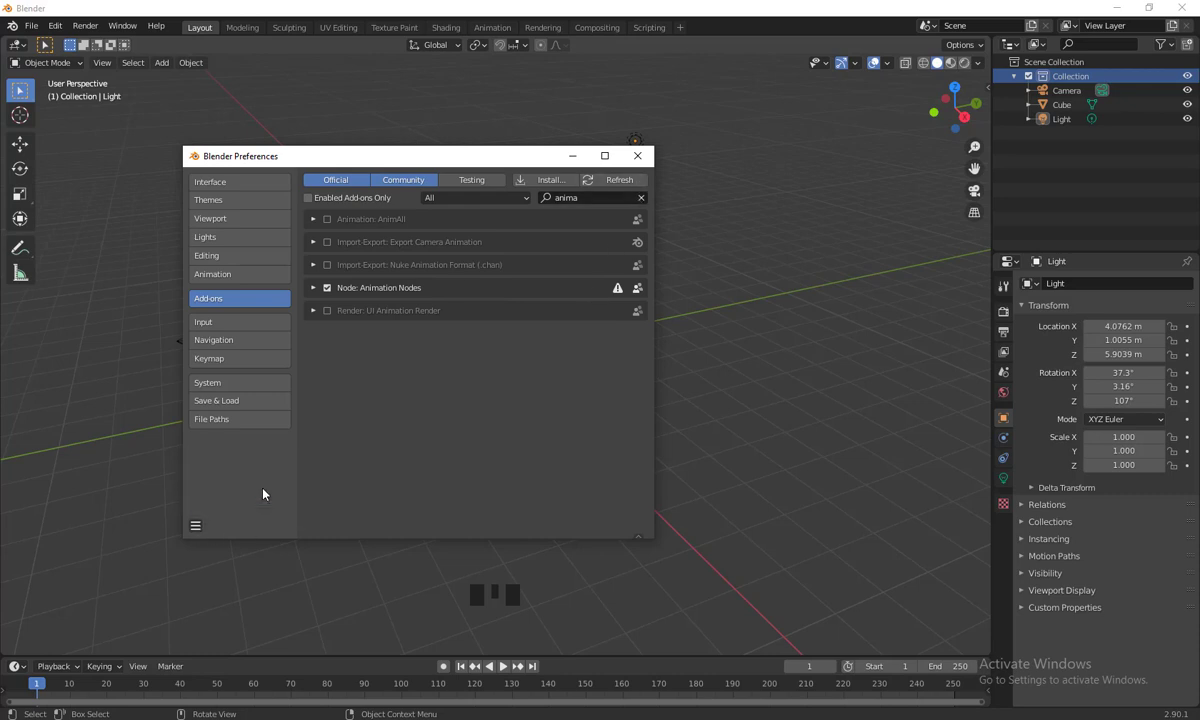
pyautogui.click(637, 155)
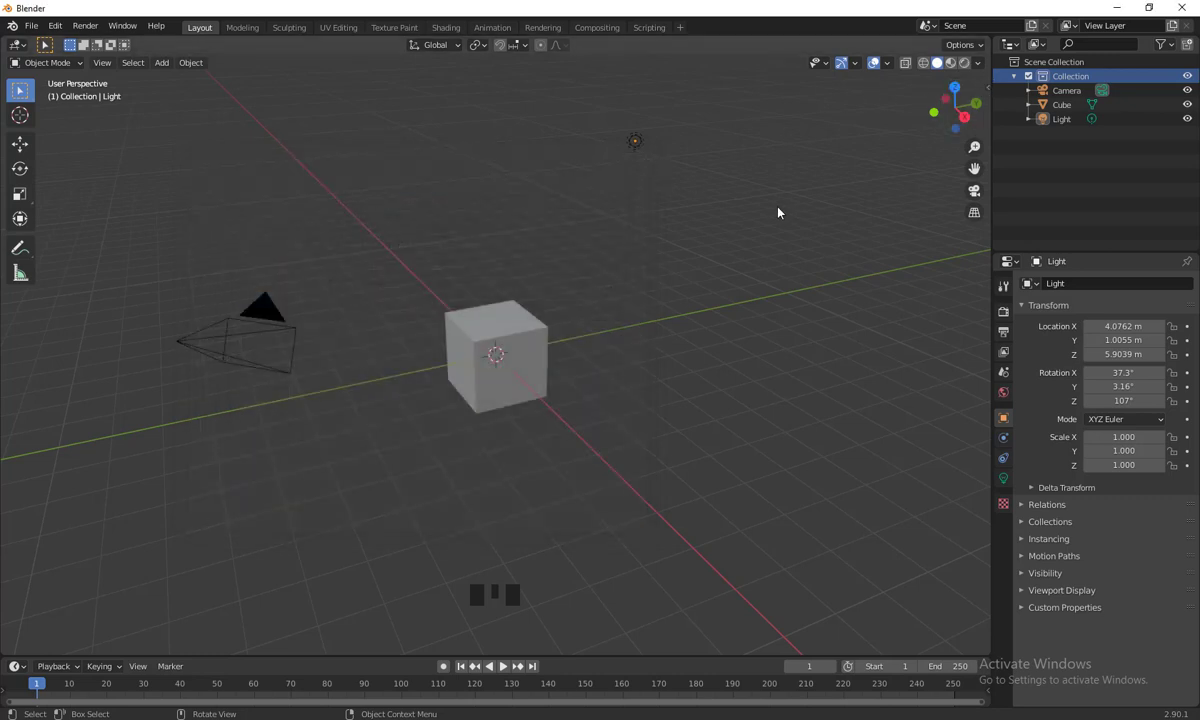
# - Look at the Animation Nodes (AN) settings in the 3D viewport's sidebar and hide the sidebar again
pyautogui.press('n')
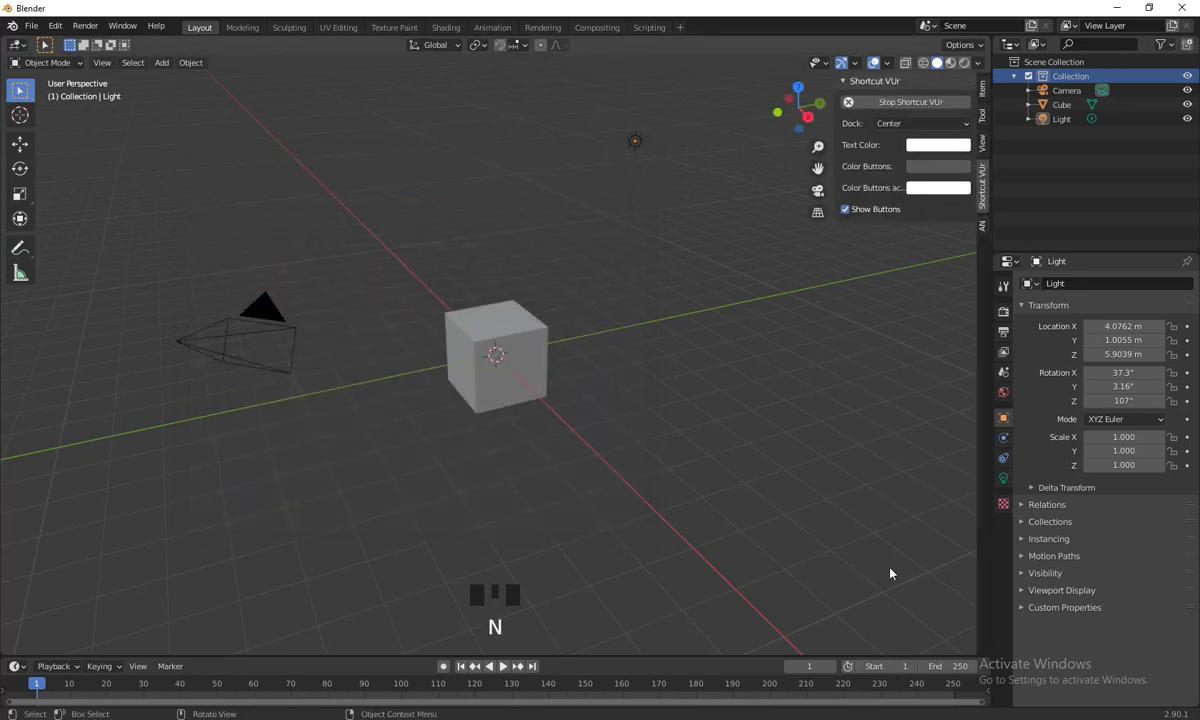
pyautogui.click(982, 227)
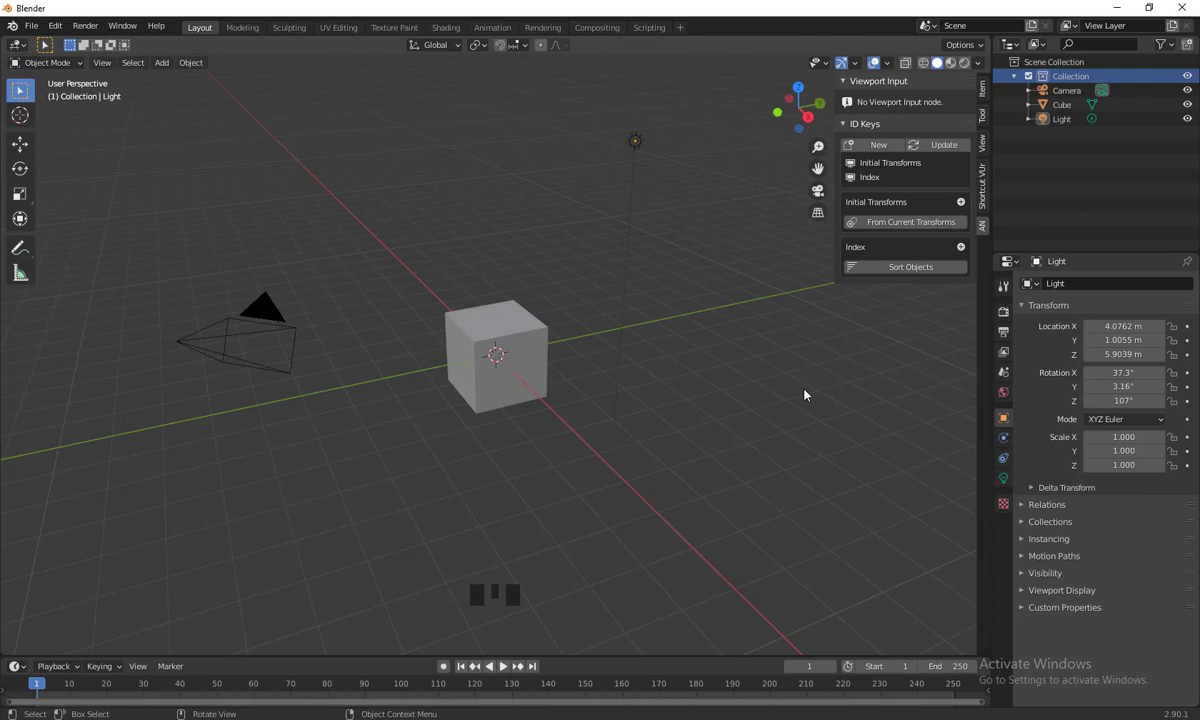
pyautogui.press('n')
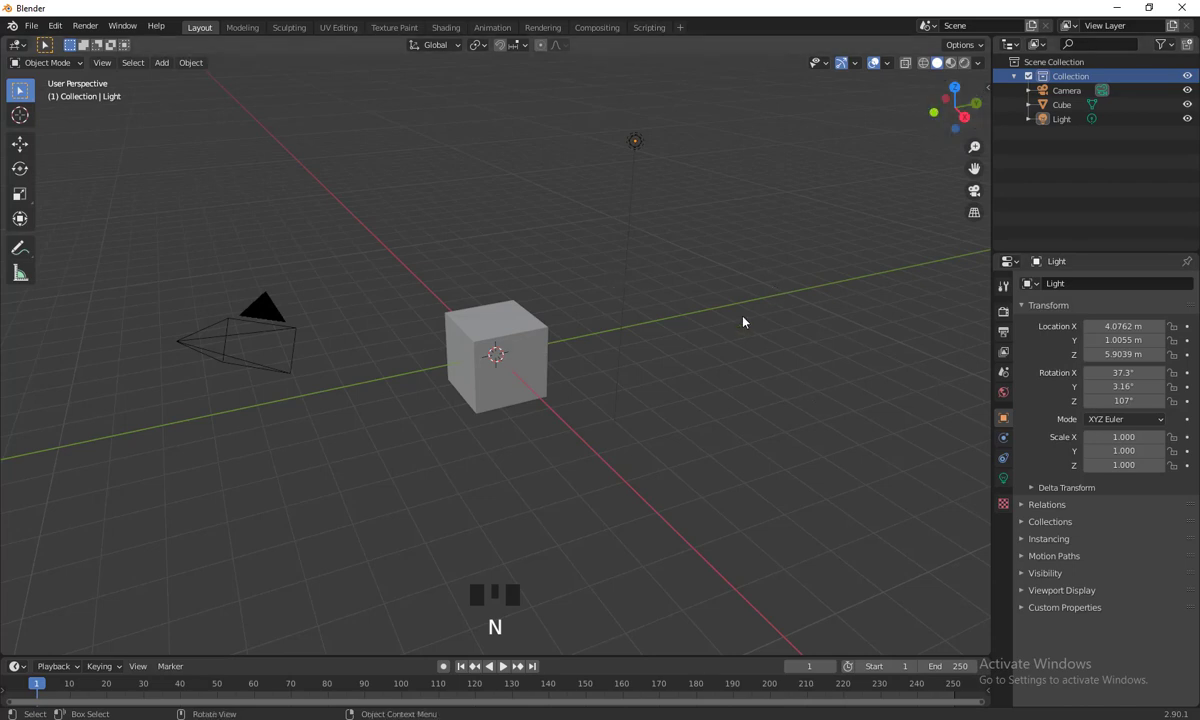
# - Delete the default camera, cube and light from the scene
pyautogui.moveTo(739, 434); pyautogui.dragTo(715, 418, button='middle')
pyautogui.scroll(-3, 643, 436)
pyautogui.moveTo(592, 437); pyautogui.dragTo(645, 447, button='middle')
pyautogui.scroll(1, 645, 447)
pyautogui.moveTo(777, 503); pyautogui.dragTo(177, 119)
pyautogui.moveTo(581, 369); pyautogui.dragTo(599, 390, button='middle')
pyautogui.press('Delete')
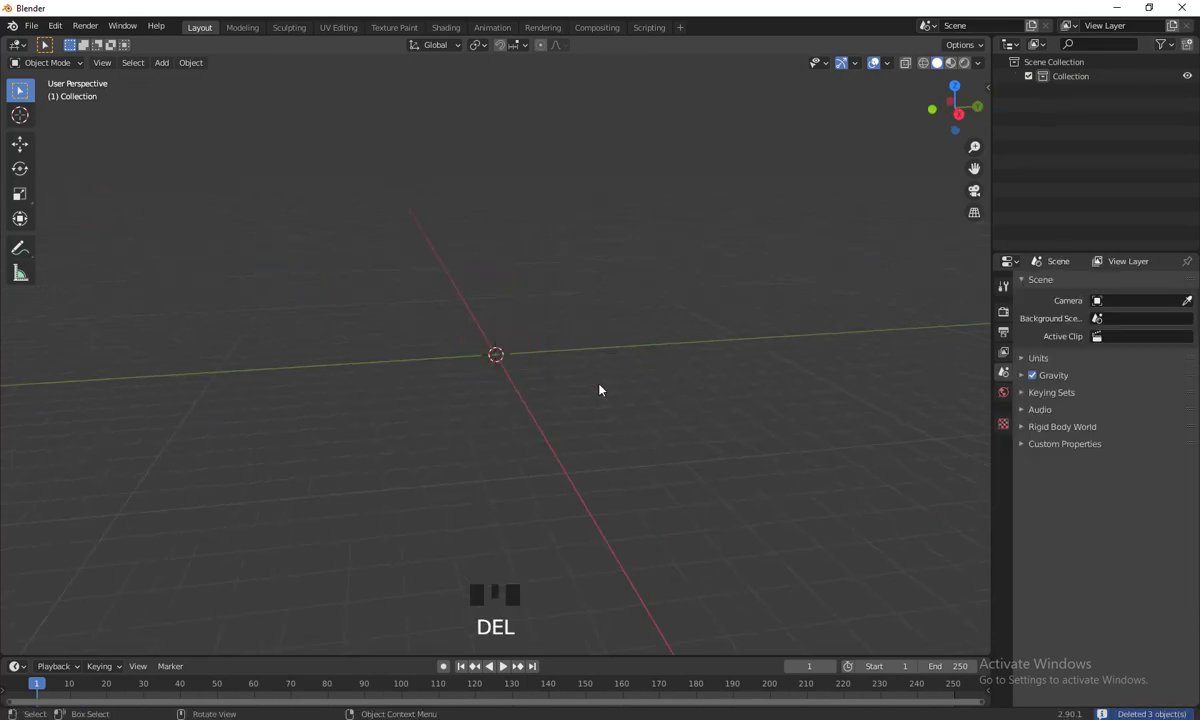
pyautogui.keyDown('shift'); pyautogui.moveTo(576, 467); pyautogui.dragTo(337, 303, button='middle'); pyautogui.keyUp('shift')
pyautogui.scroll(1, 621, 450)
pyautogui.scroll(-1, 581, 423)
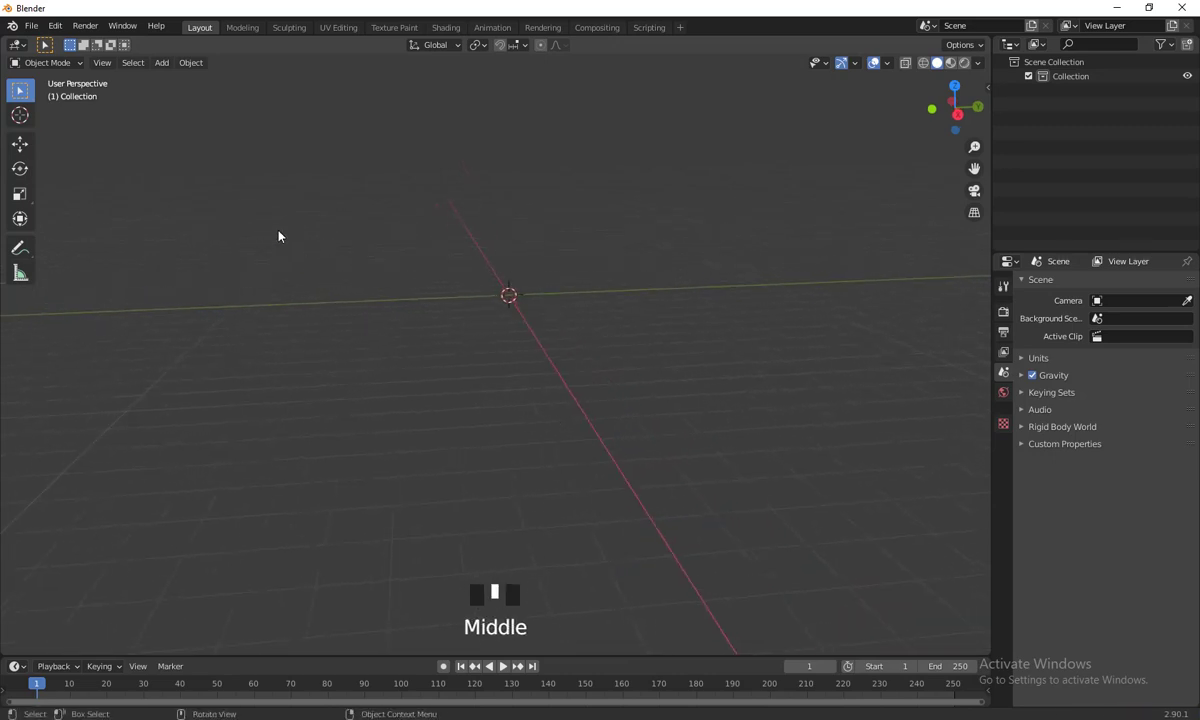
# - Enlarge the timeline area and turn it into an Animation Nodes editor
pyautogui.click(22, 46)
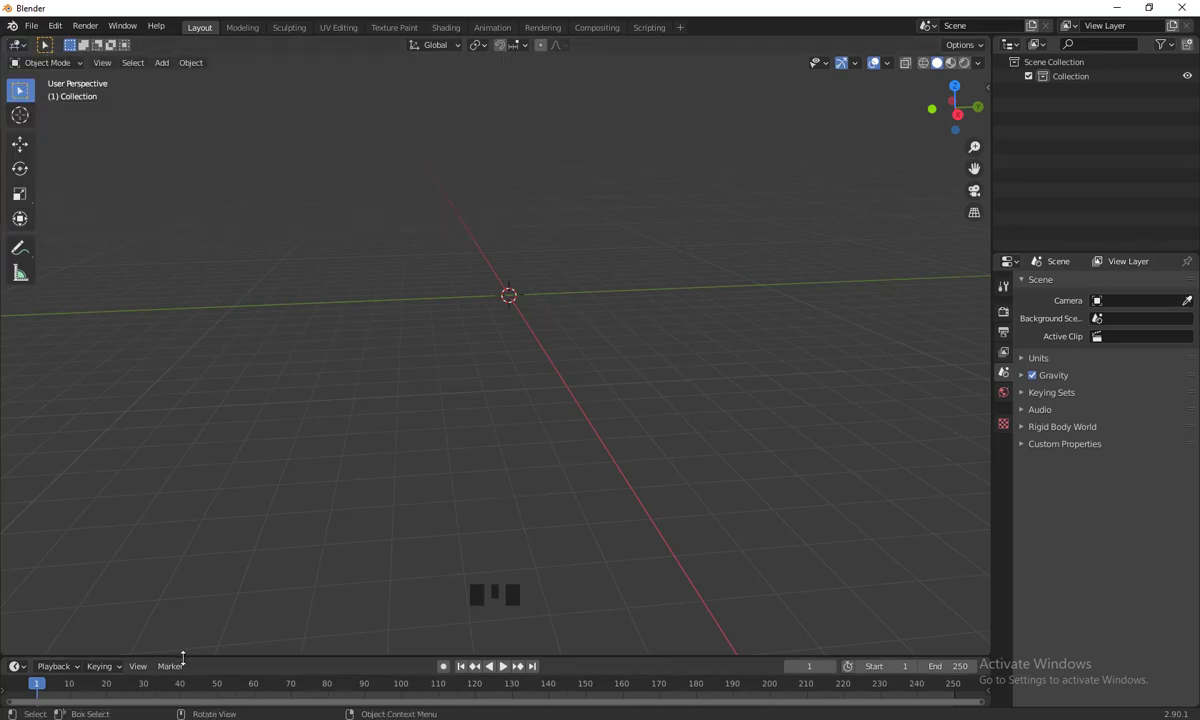
pyautogui.moveTo(189, 658); pyautogui.dragTo(188, 485)
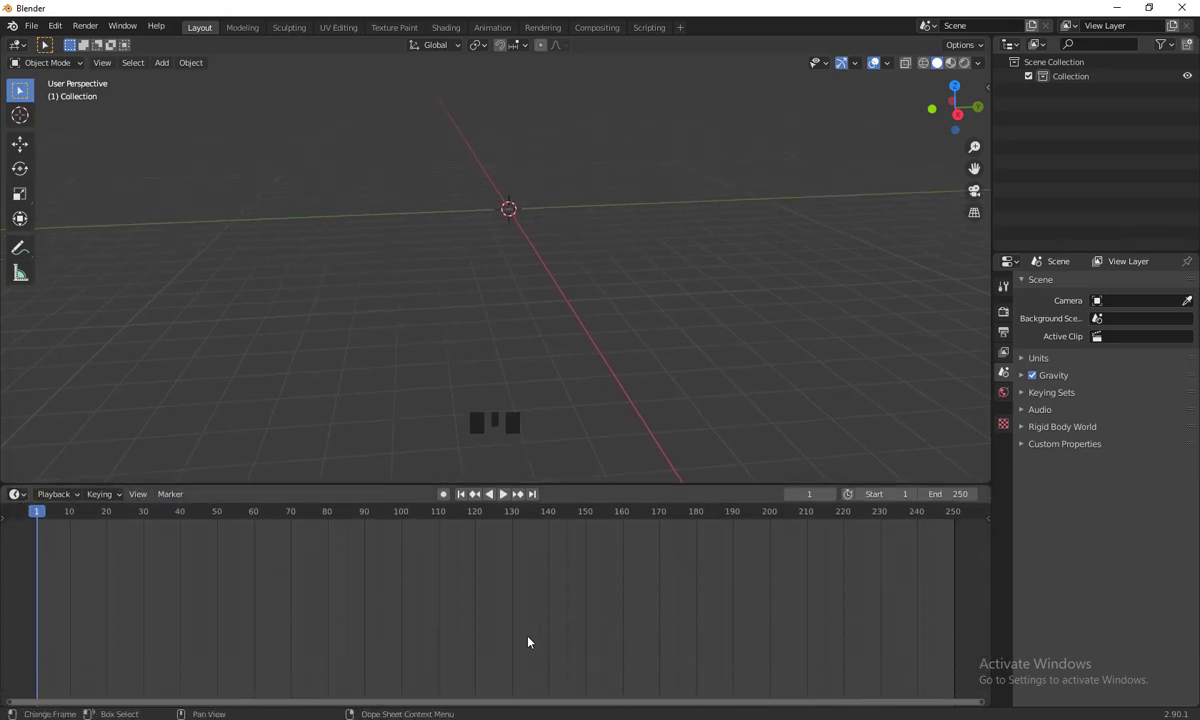
pyautogui.click(16, 494)
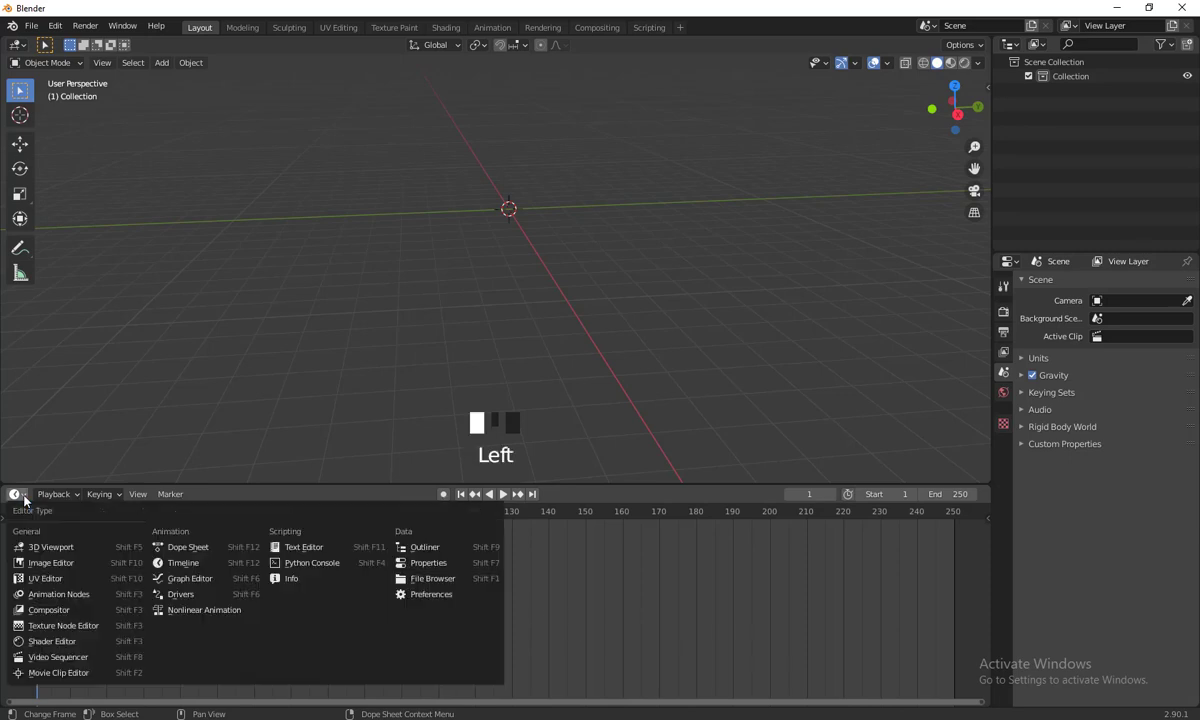
pyautogui.click(75, 598)
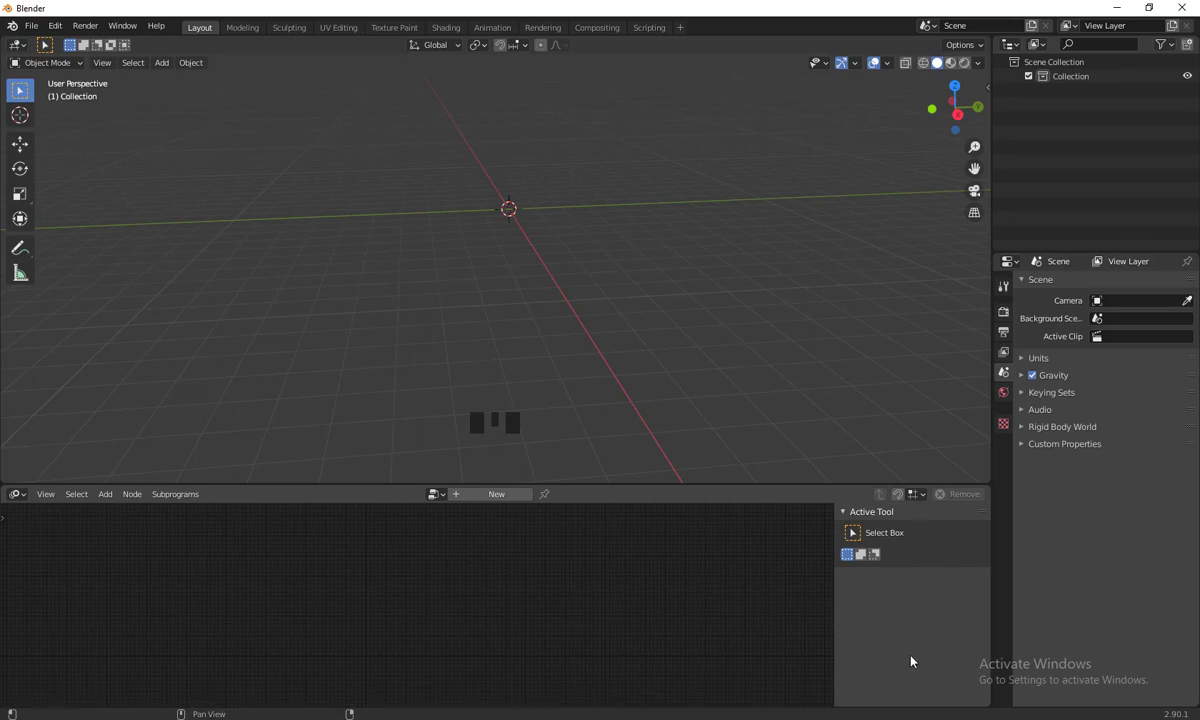
pyautogui.click(45, 498)
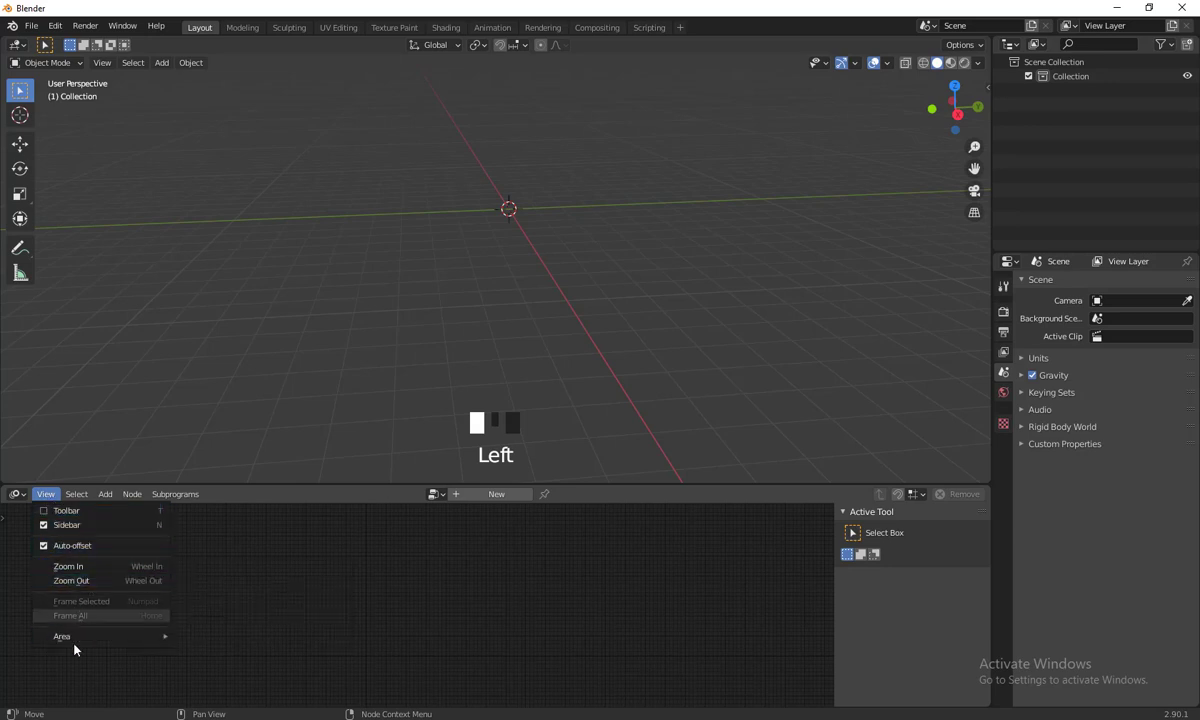
pyautogui.click(76, 494)
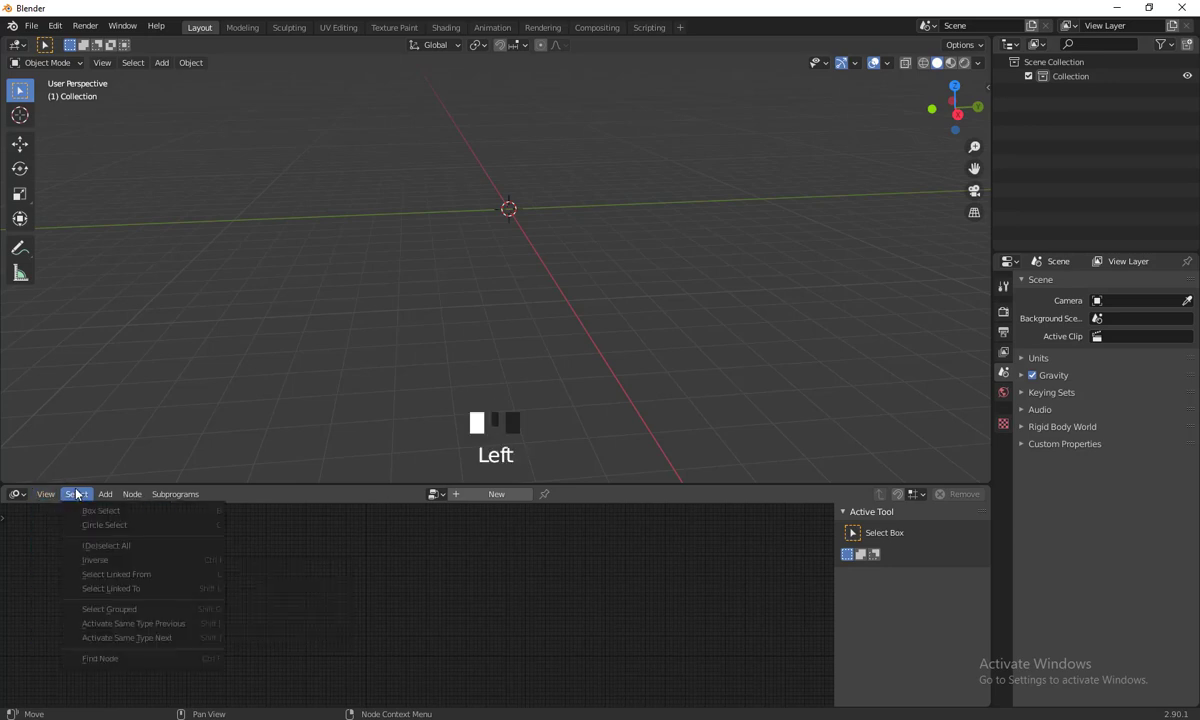
pyautogui.click(106, 496)
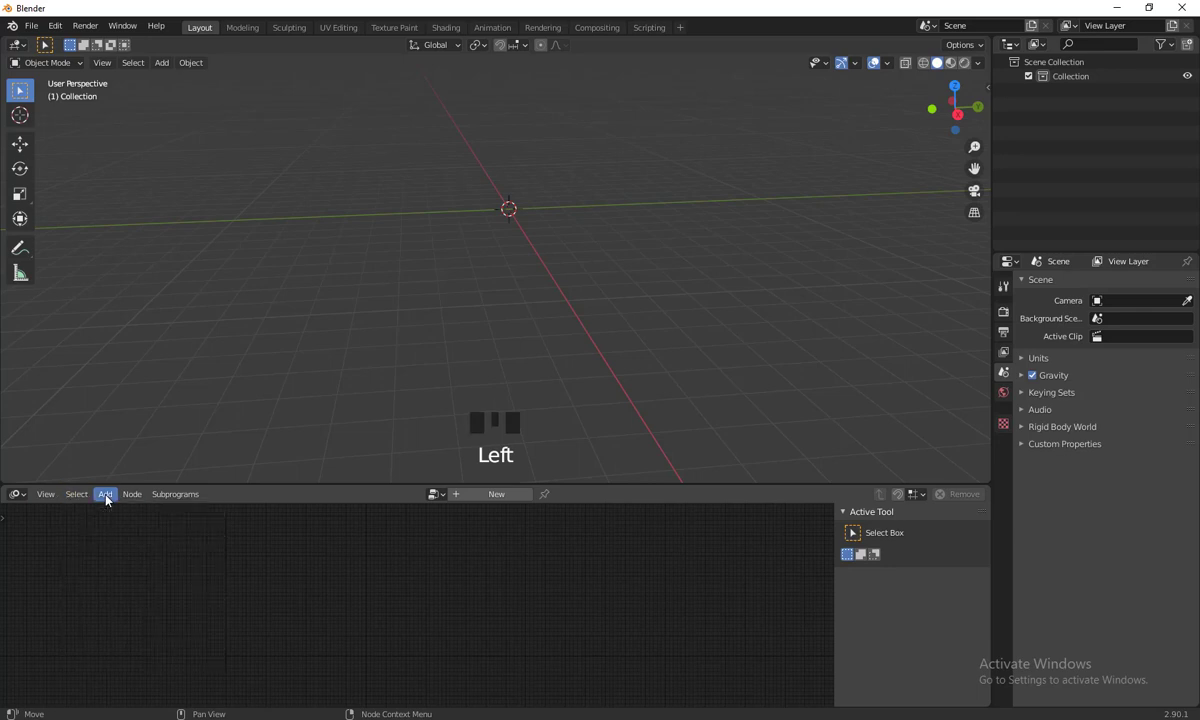
pyautogui.click(106, 497)
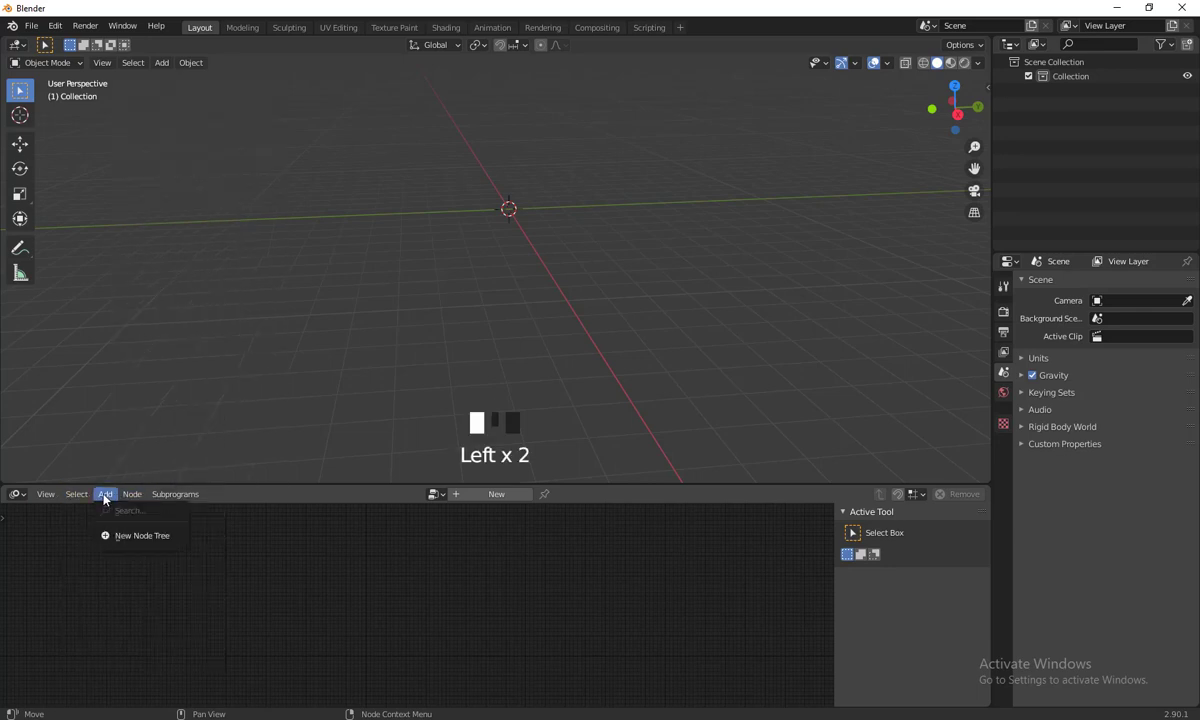
pyautogui.click(132, 494)
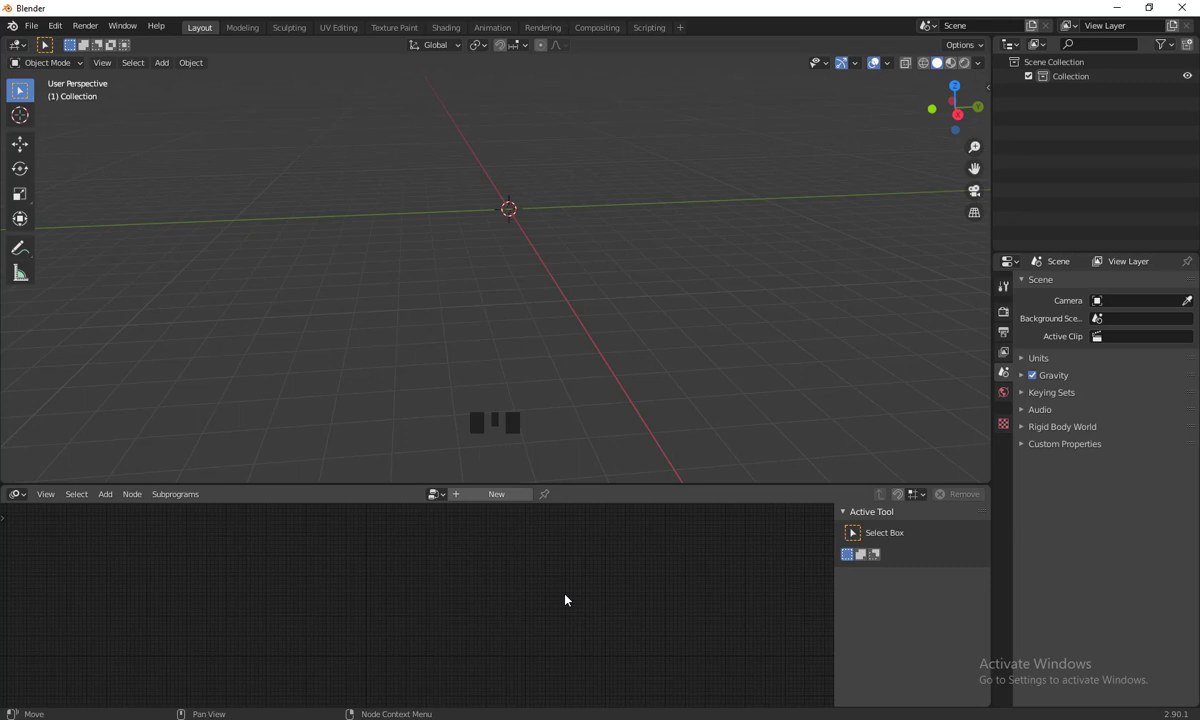
# - Create a new node tree in the Animation Nodes editor and look through the nodes and node search available for it
pyautogui.click(497, 495)
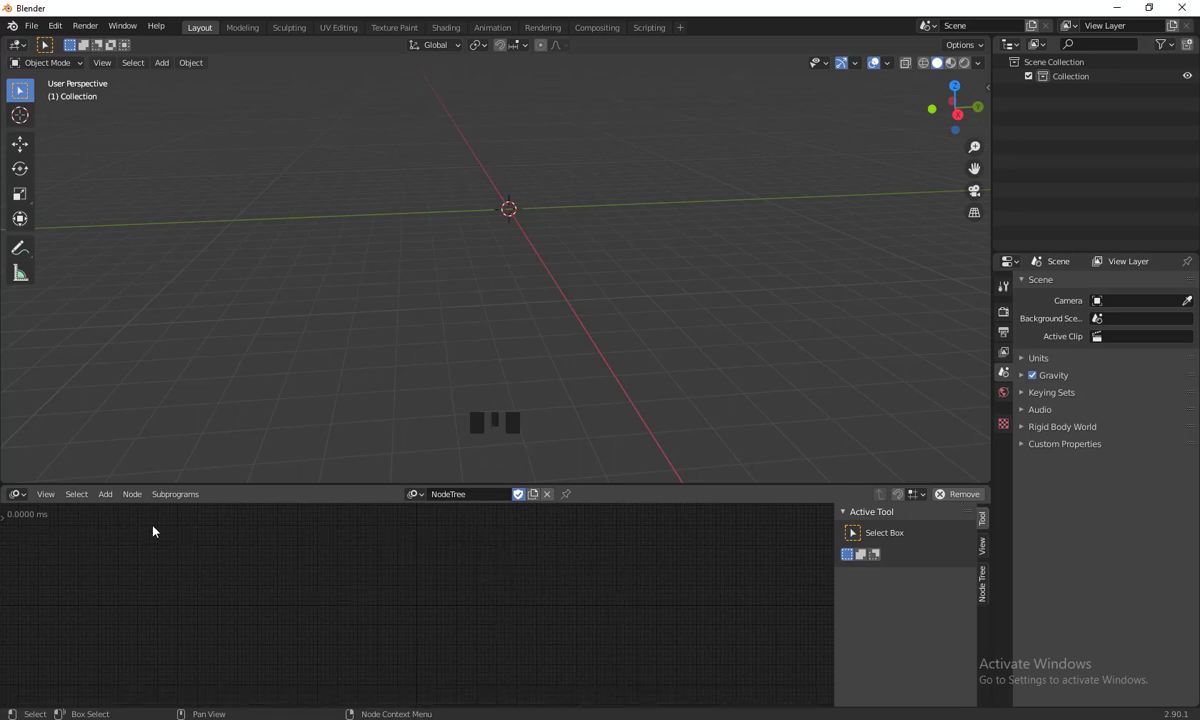
pyautogui.click(106, 494)
pyautogui.hotkey('shift', 'a')
pyautogui.hotkey('shift', 'a')
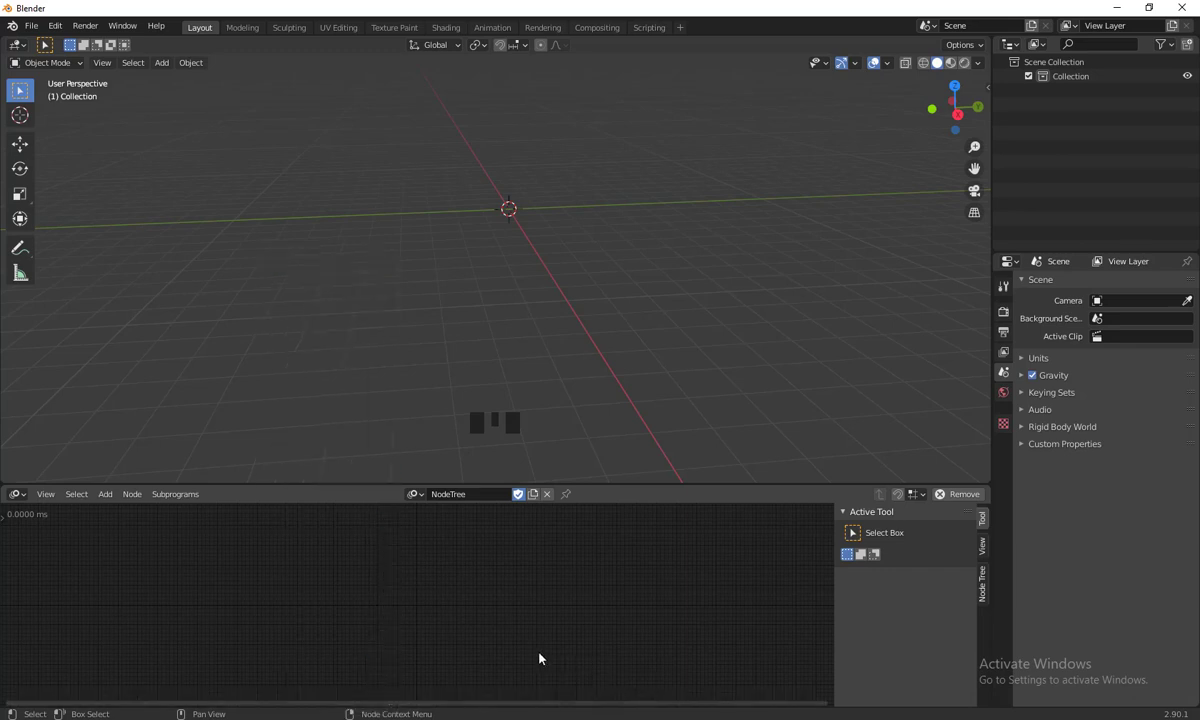
pyautogui.hotkey('ctrl', 'a')
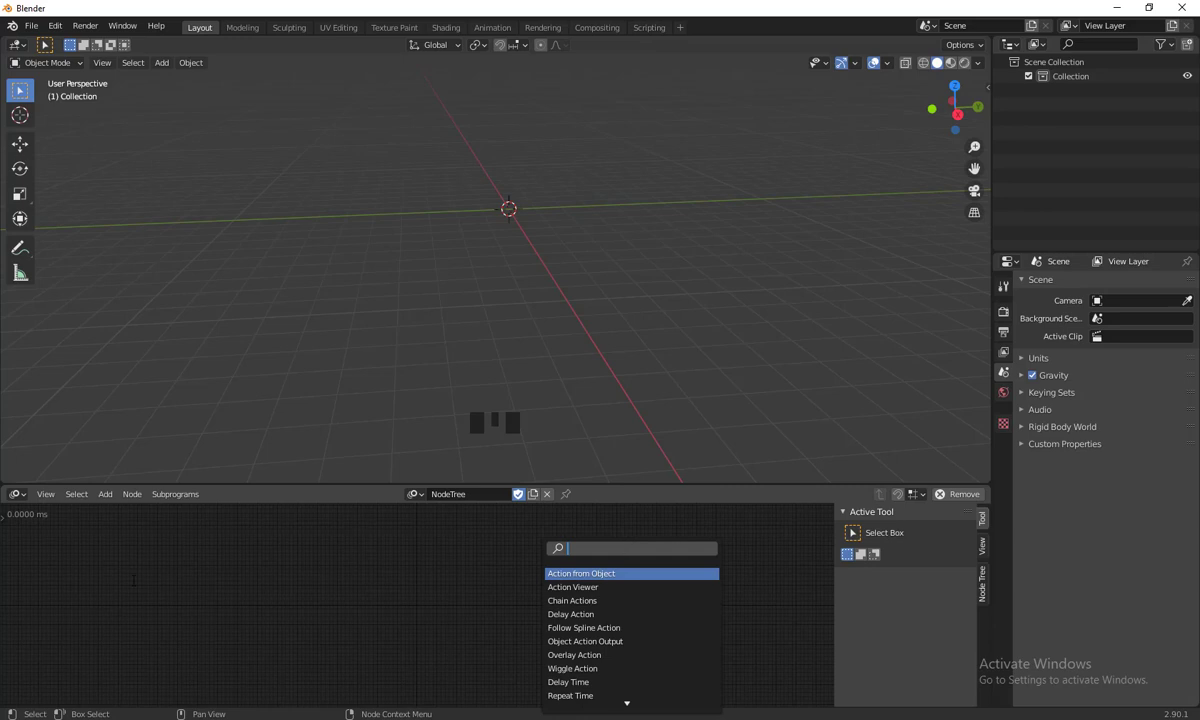
pyautogui.press('Escape')
# - Close the node search and add an Object Input node to the node tree, placing it near the middle of the editor
pyautogui.click(477, 575)
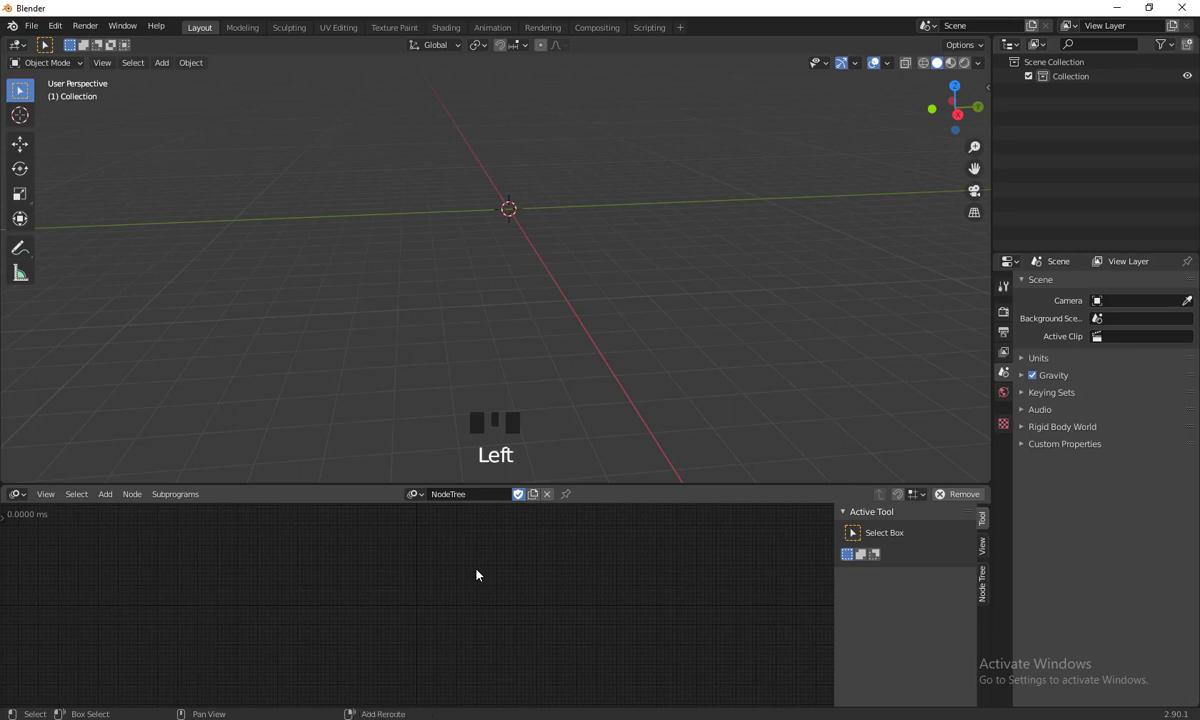
pyautogui.hotkey('shift', 'a')
pyautogui.moveTo(433, 440)
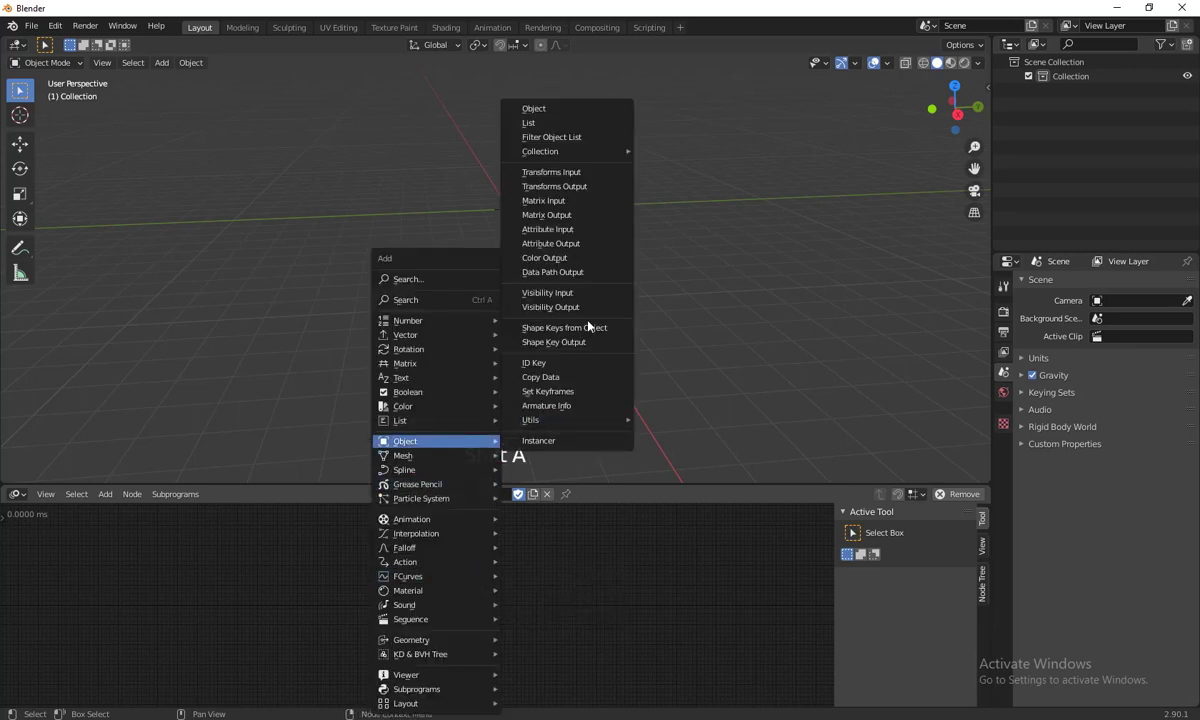
pyautogui.click(535, 107)
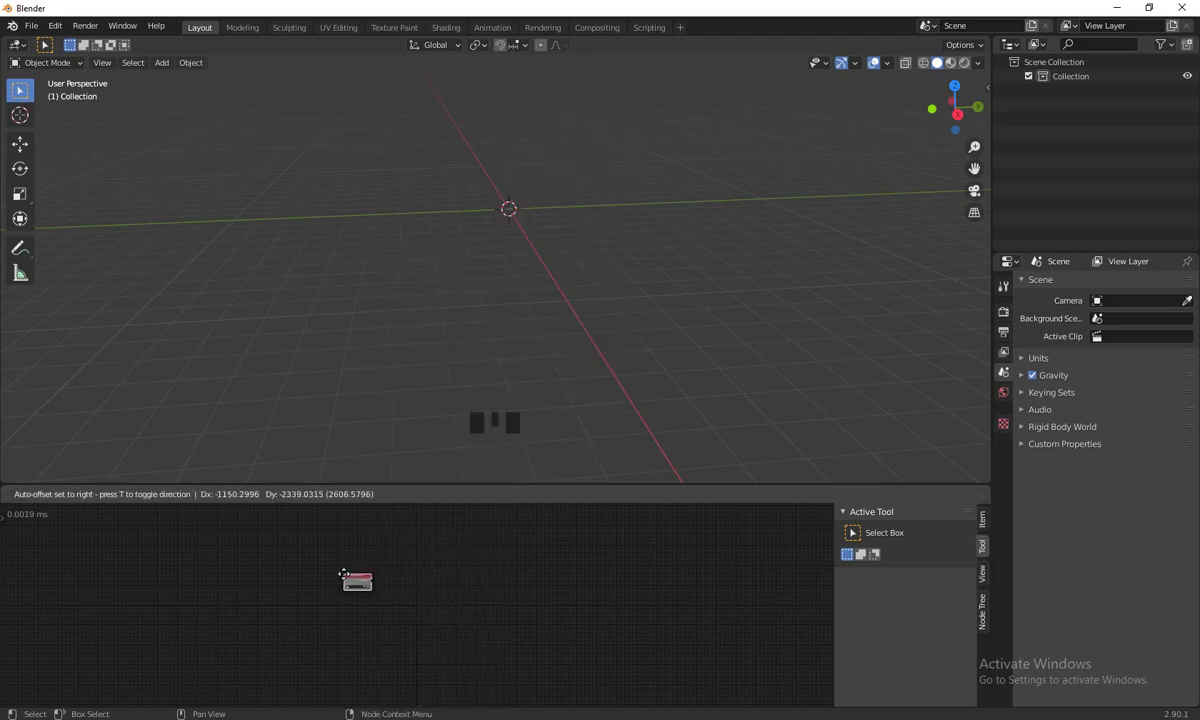
pyautogui.click(372, 584)
pyautogui.scroll(20, 419, 591)
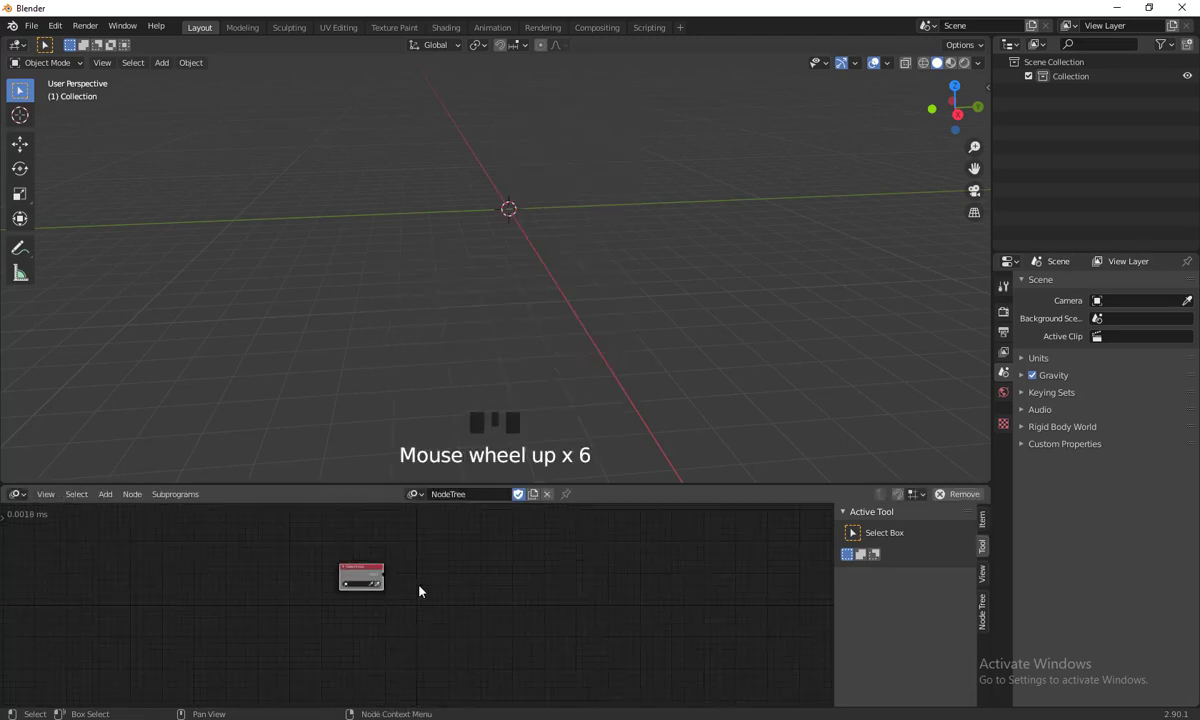
pyautogui.keyDown('shift'); pyautogui.moveTo(410, 581); pyautogui.dragTo(506, 630, button='middle'); pyautogui.keyUp('shift')
pyautogui.moveTo(374, 586); pyautogui.dragTo(389, 580)
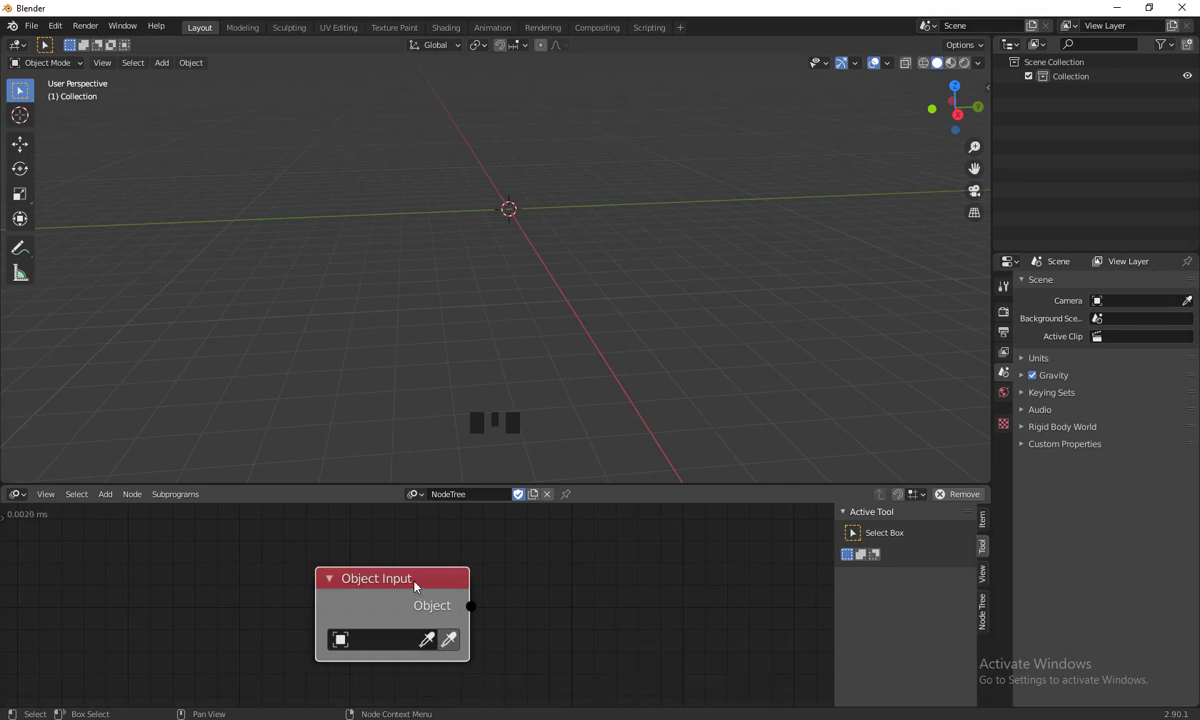
pyautogui.moveTo(415, 581); pyautogui.dragTo(383, 576)
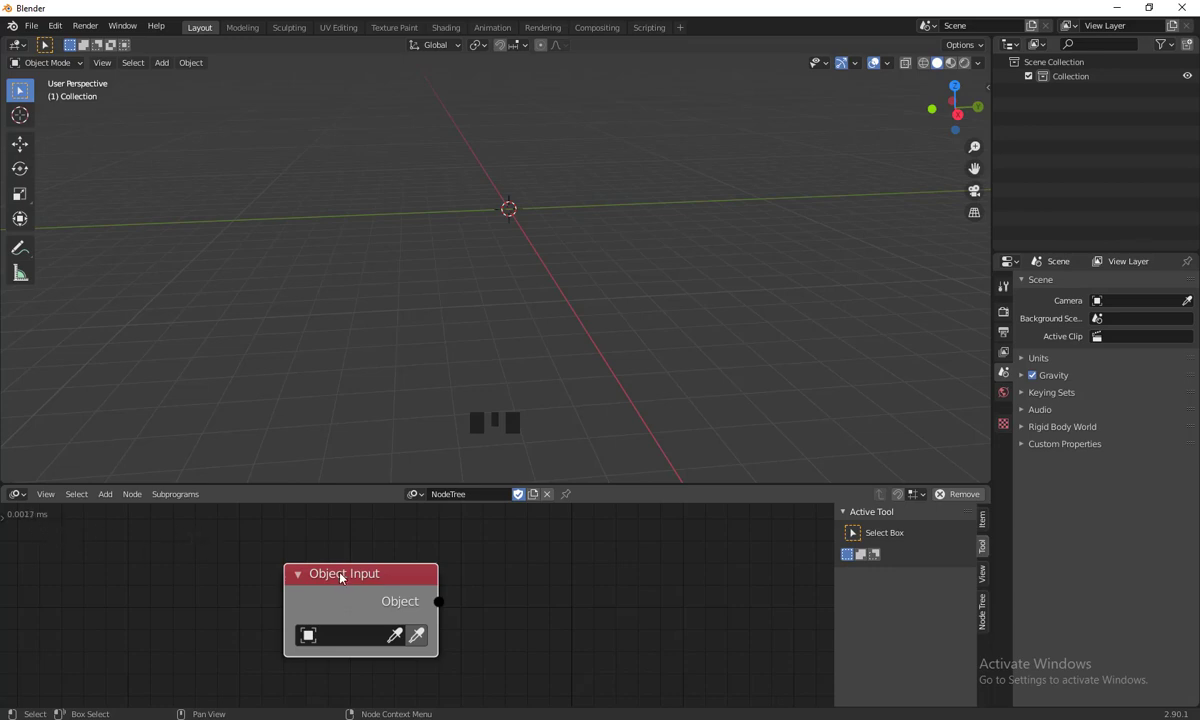
pyautogui.moveTo(350, 572); pyautogui.dragTo(411, 570)
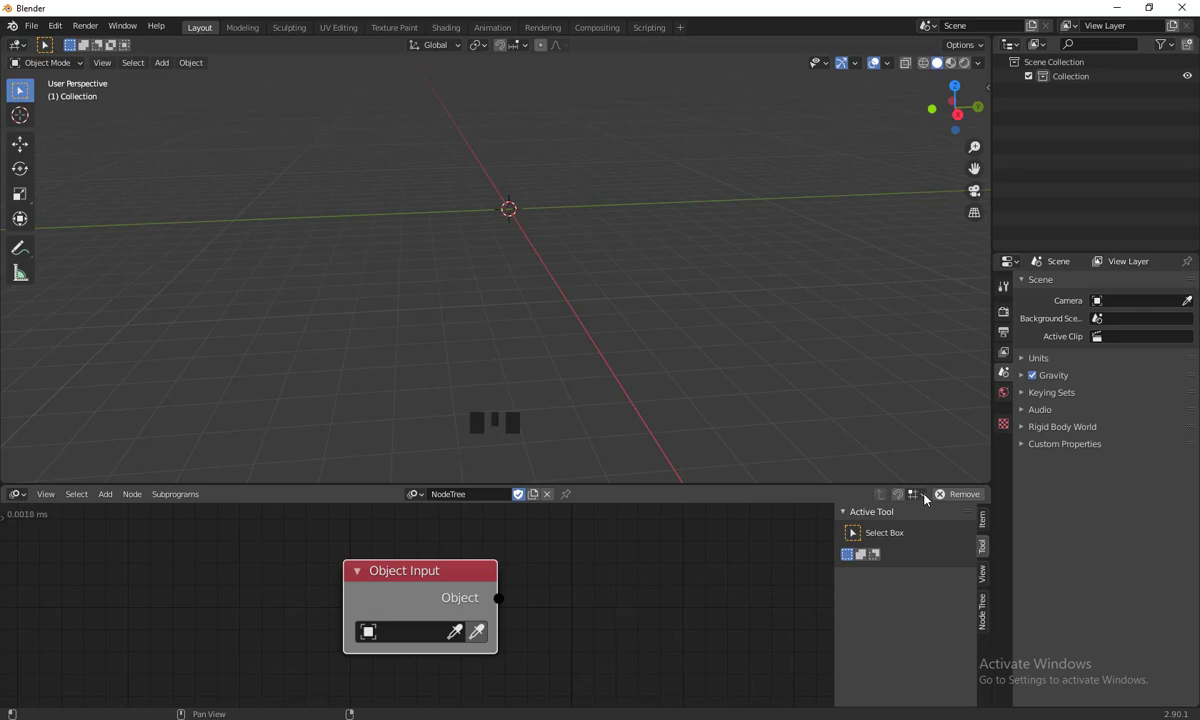
# - Look through the Item, Tool, View and Node Tree settings of the Animation Nodes editor, including the annotations options
pyautogui.click(981, 524)
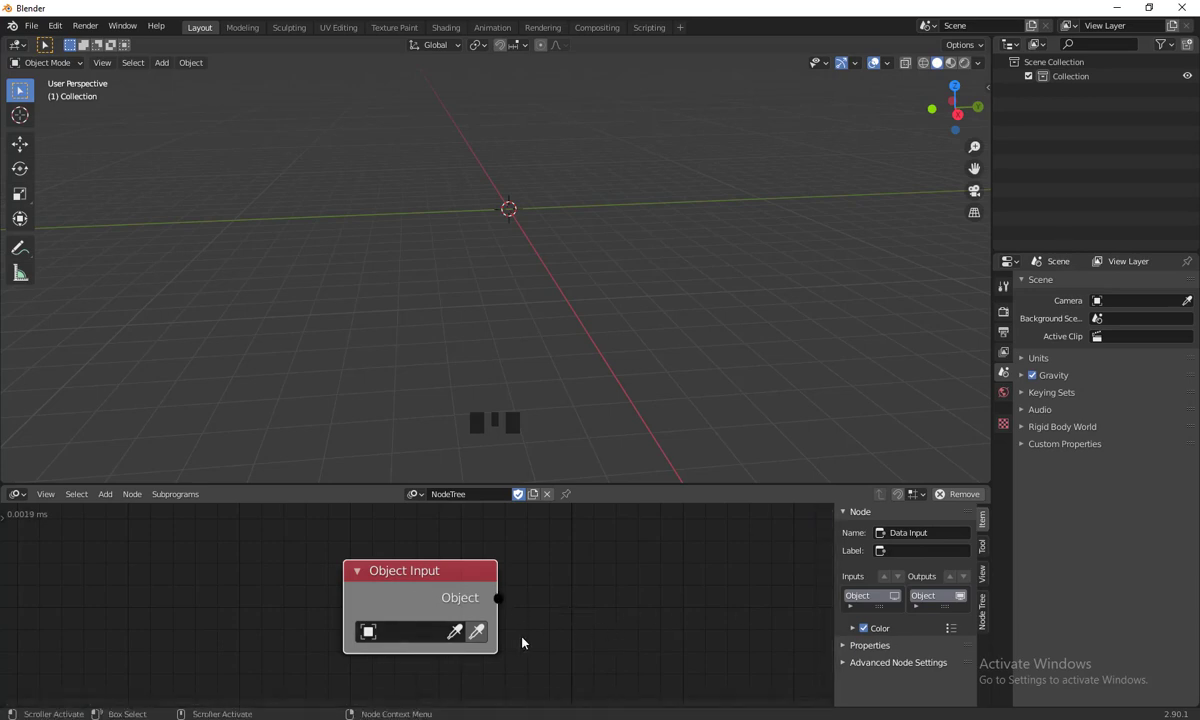
pyautogui.click(982, 546)
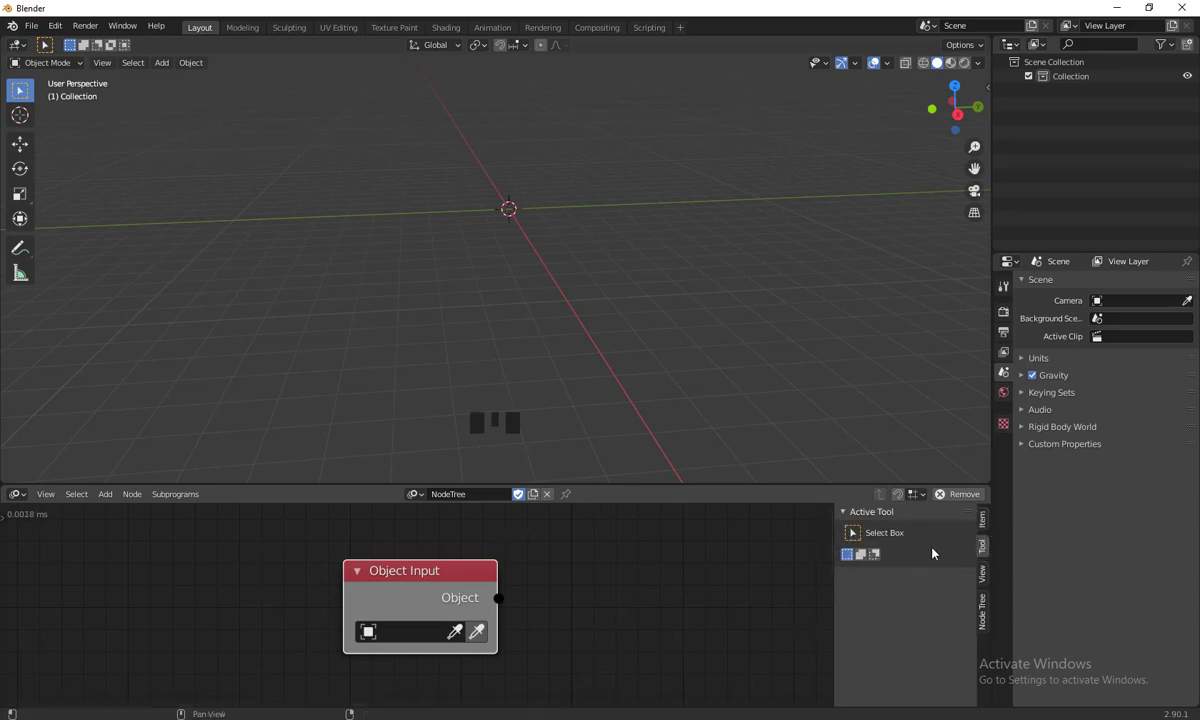
pyautogui.click(983, 575)
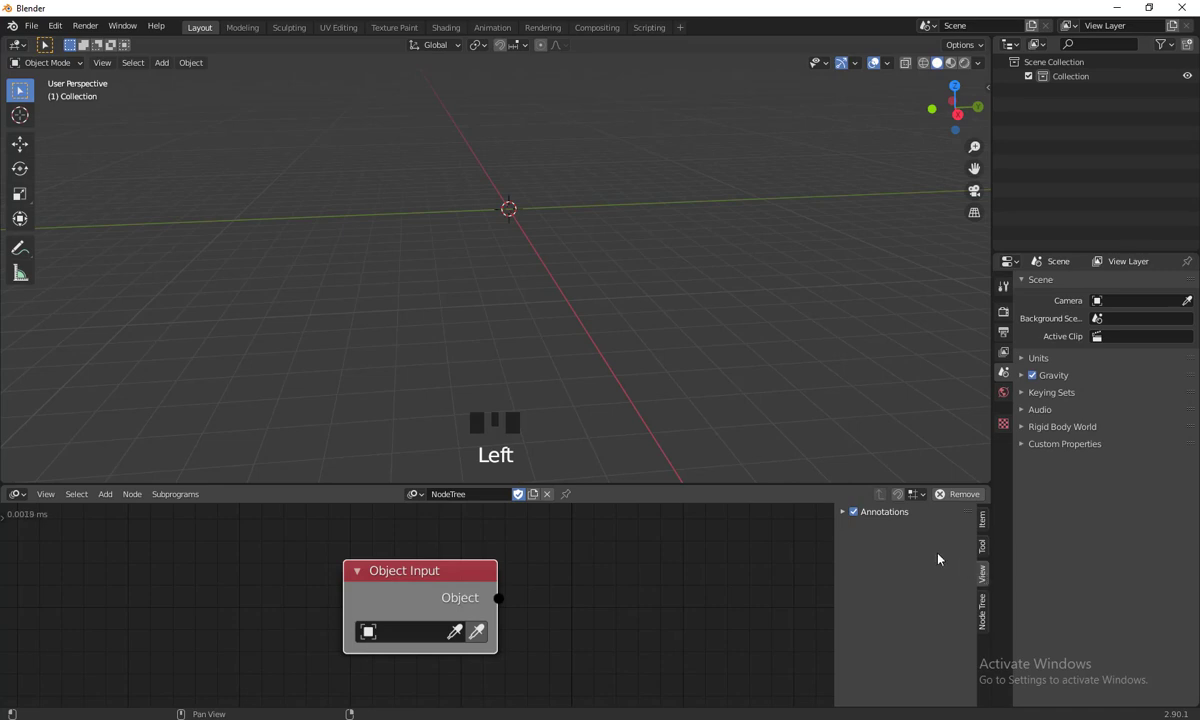
pyautogui.click(845, 511)
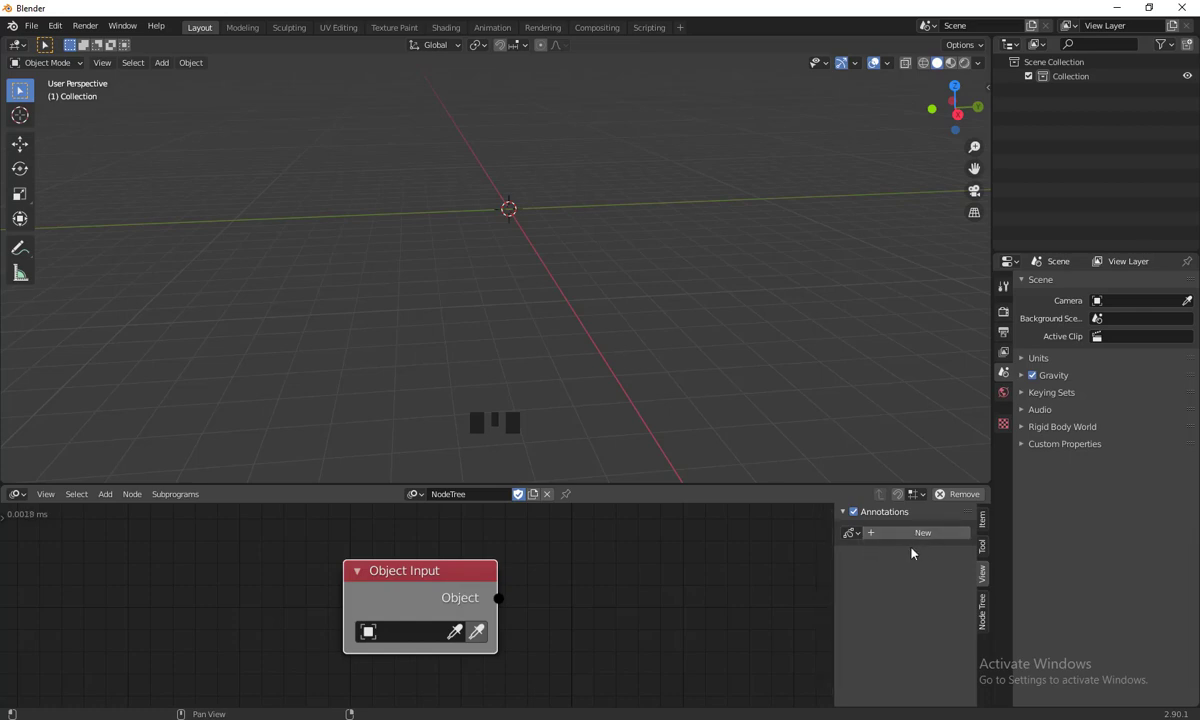
pyautogui.click(982, 608)
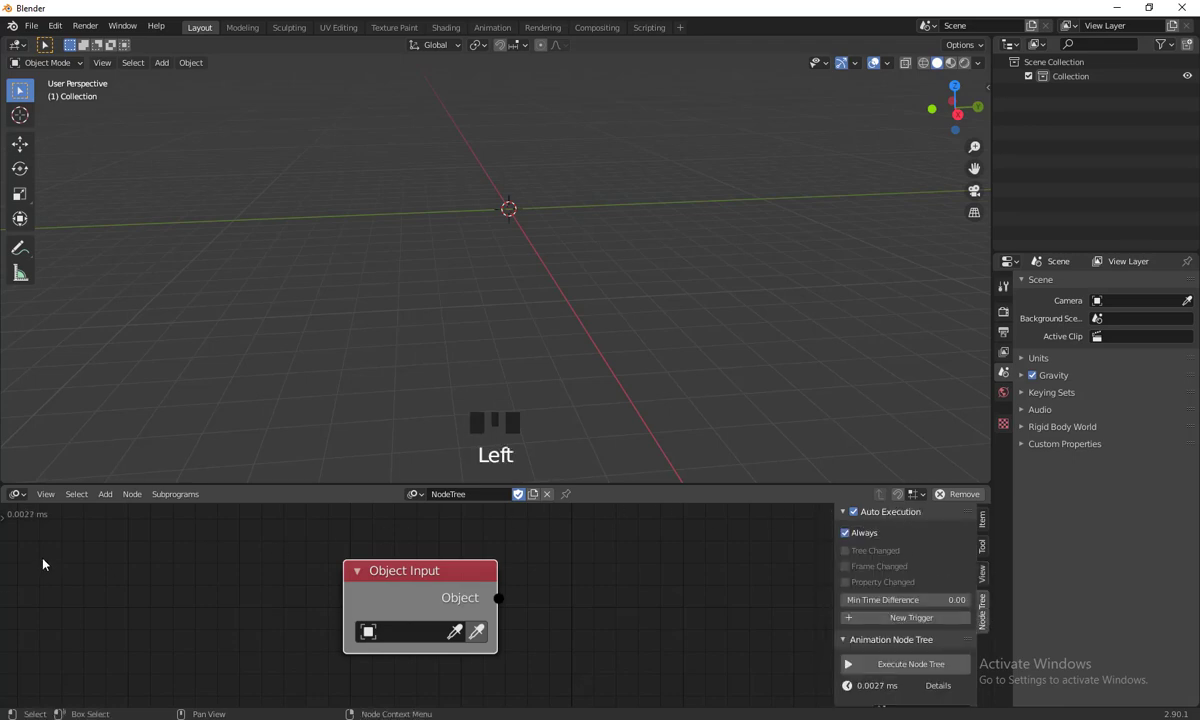
# - Switch auto execution from Always to Tree Changed, Frame Changed and Property Changed, and move the Object Input node around to test it
pyautogui.moveTo(416, 569); pyautogui.dragTo(496, 579)
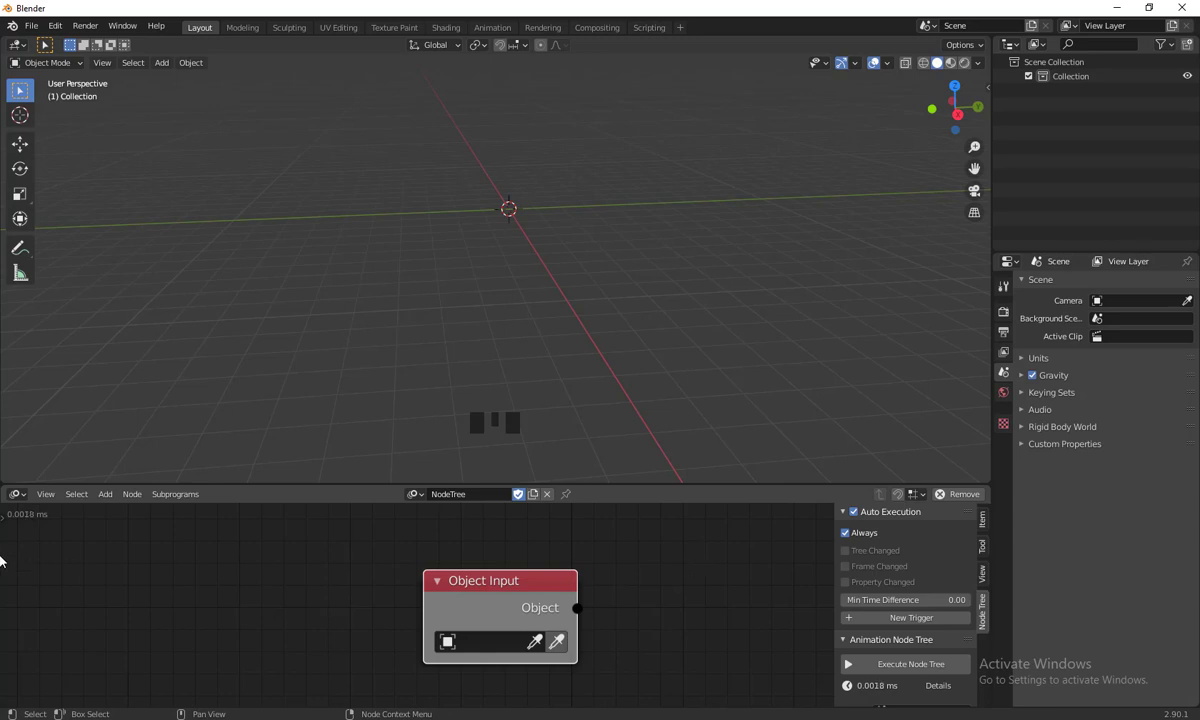
pyautogui.click(845, 532)
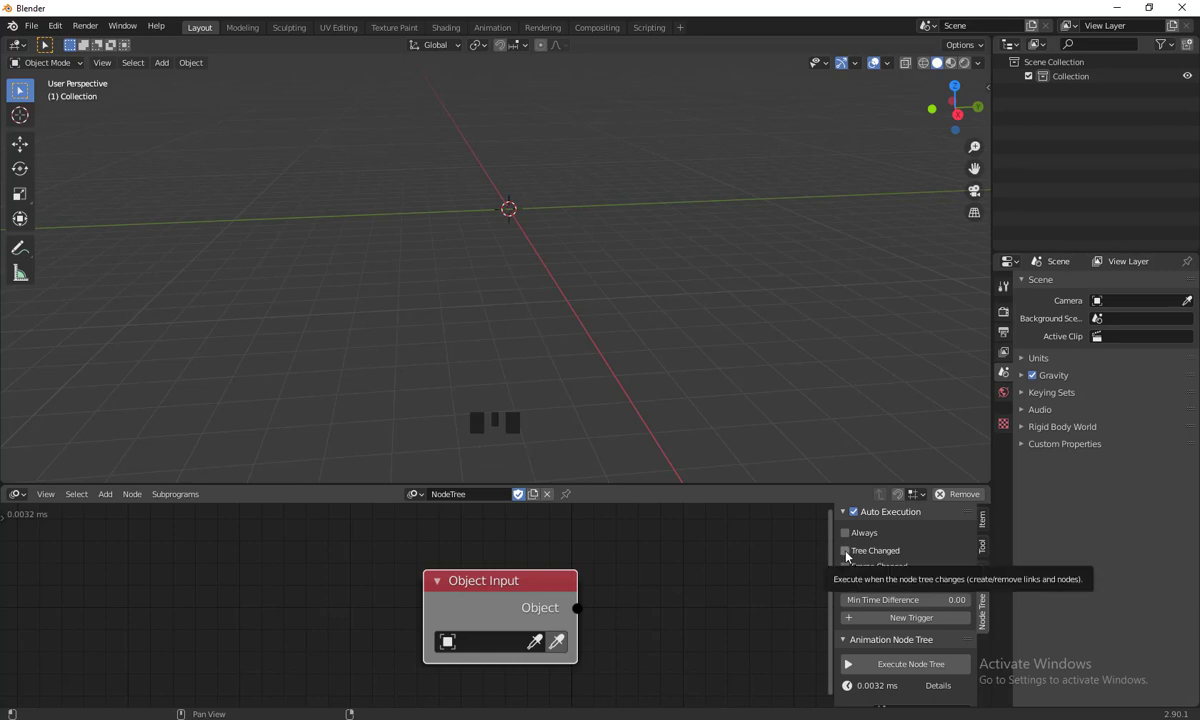
pyautogui.click(846, 552)
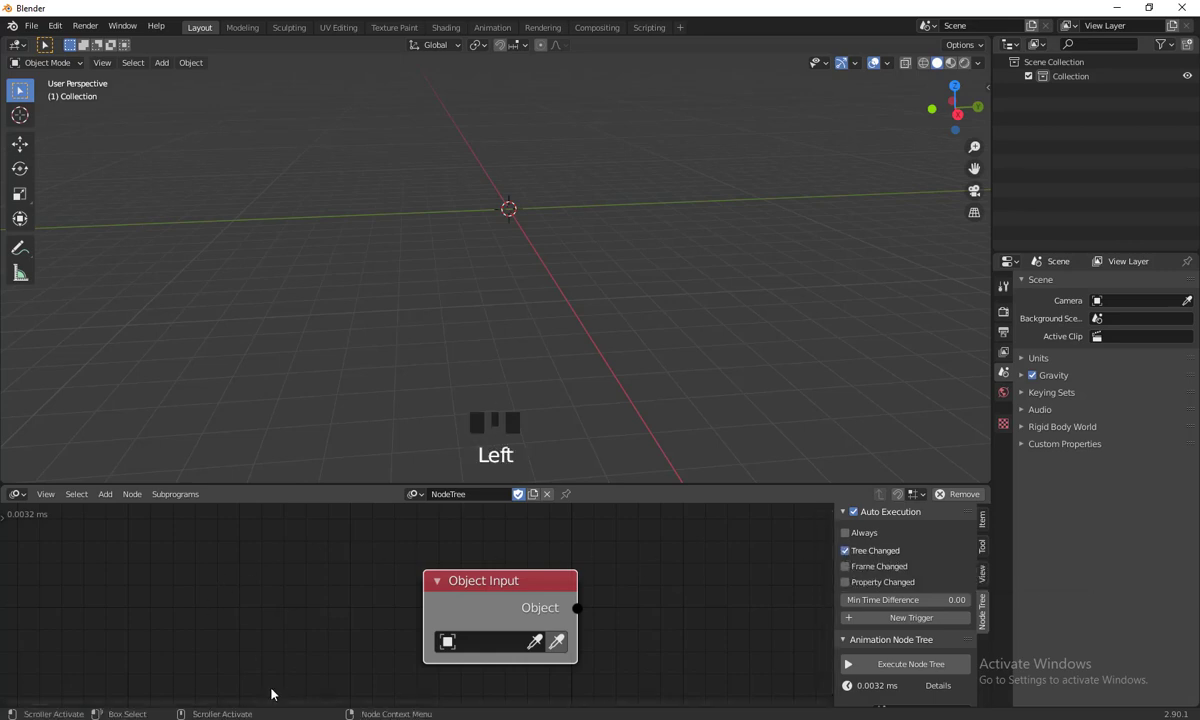
pyautogui.click(845, 566)
pyautogui.click(845, 583)
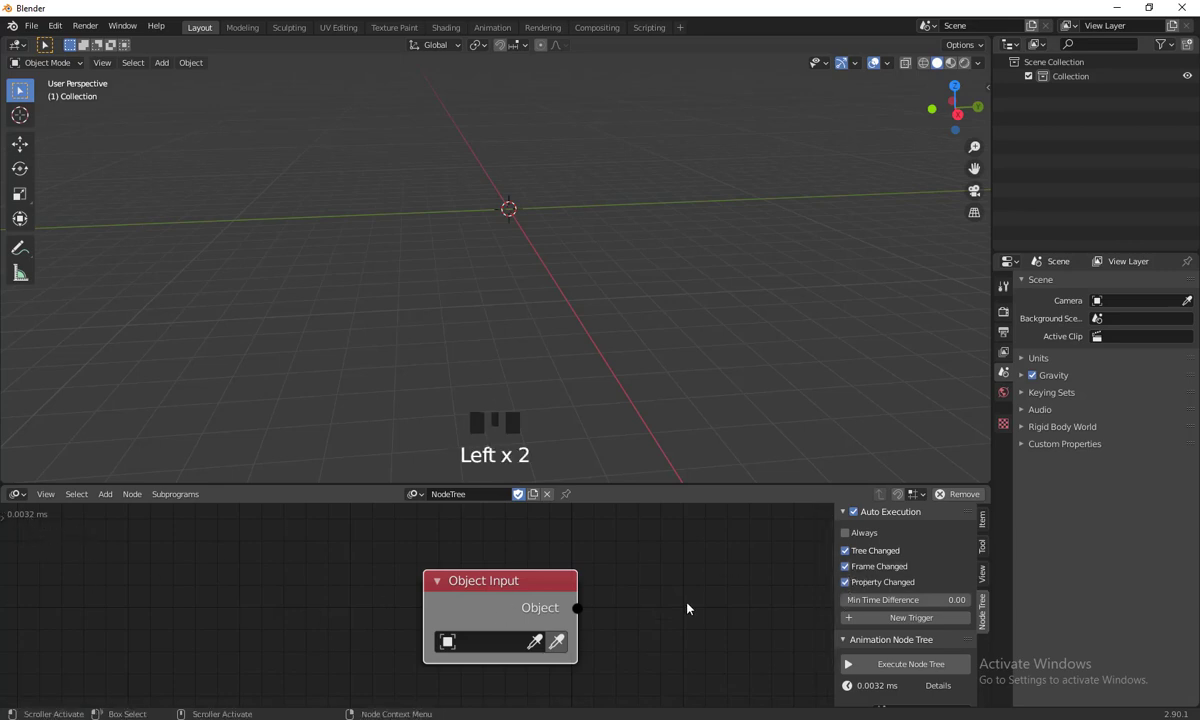
pyautogui.moveTo(462, 580); pyautogui.dragTo(416, 565)
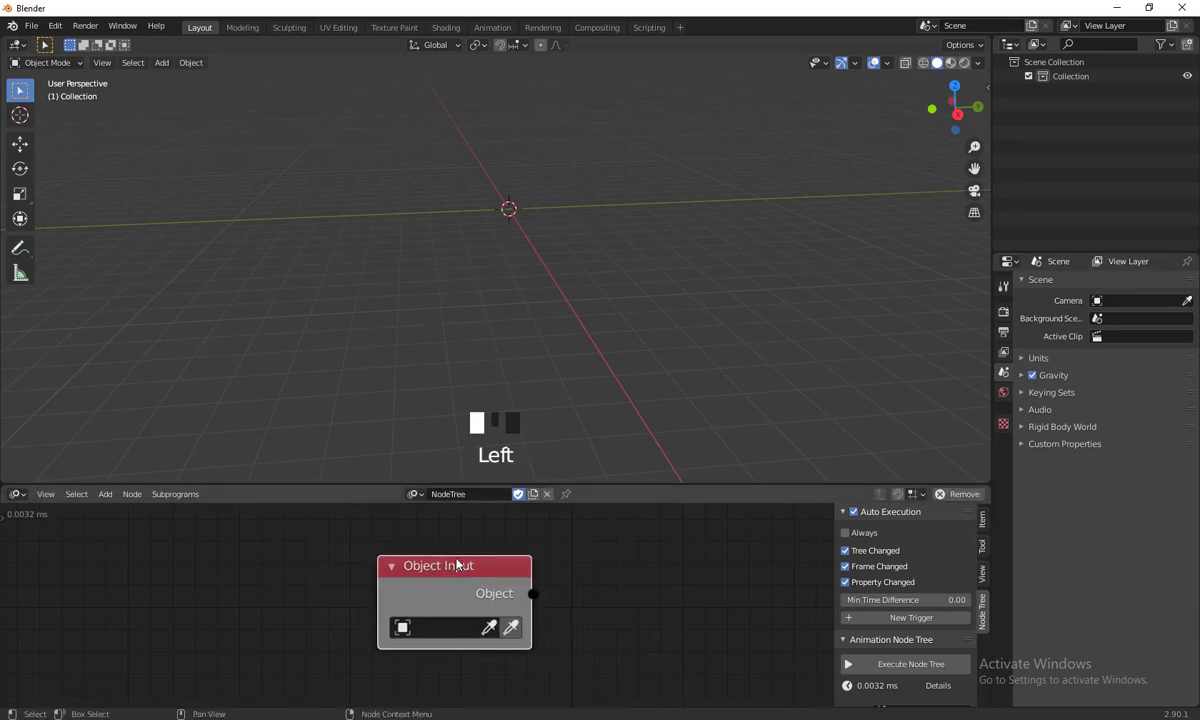
pyautogui.moveTo(456, 566); pyautogui.dragTo(265, 565)
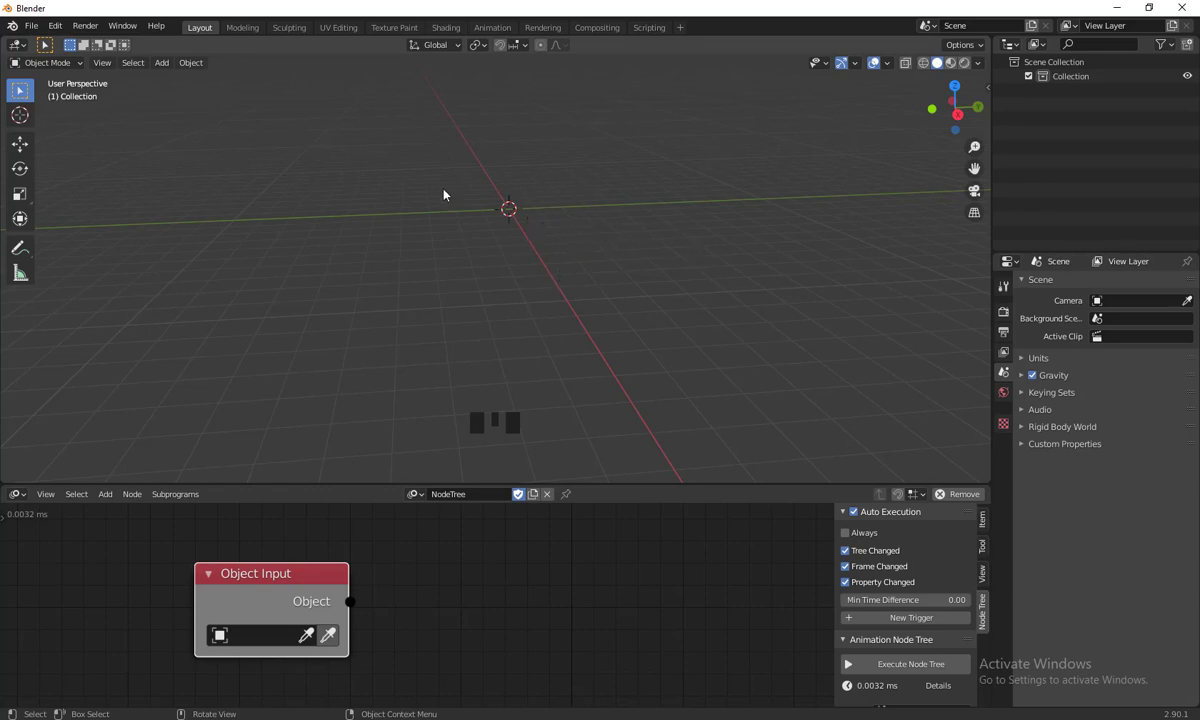
pyautogui.moveTo(318, 571); pyautogui.dragTo(406, 572)
# - Enlarge the Animation Nodes editor area and hide its sidebar
pyautogui.moveTo(598, 487); pyautogui.dragTo(600, 437)
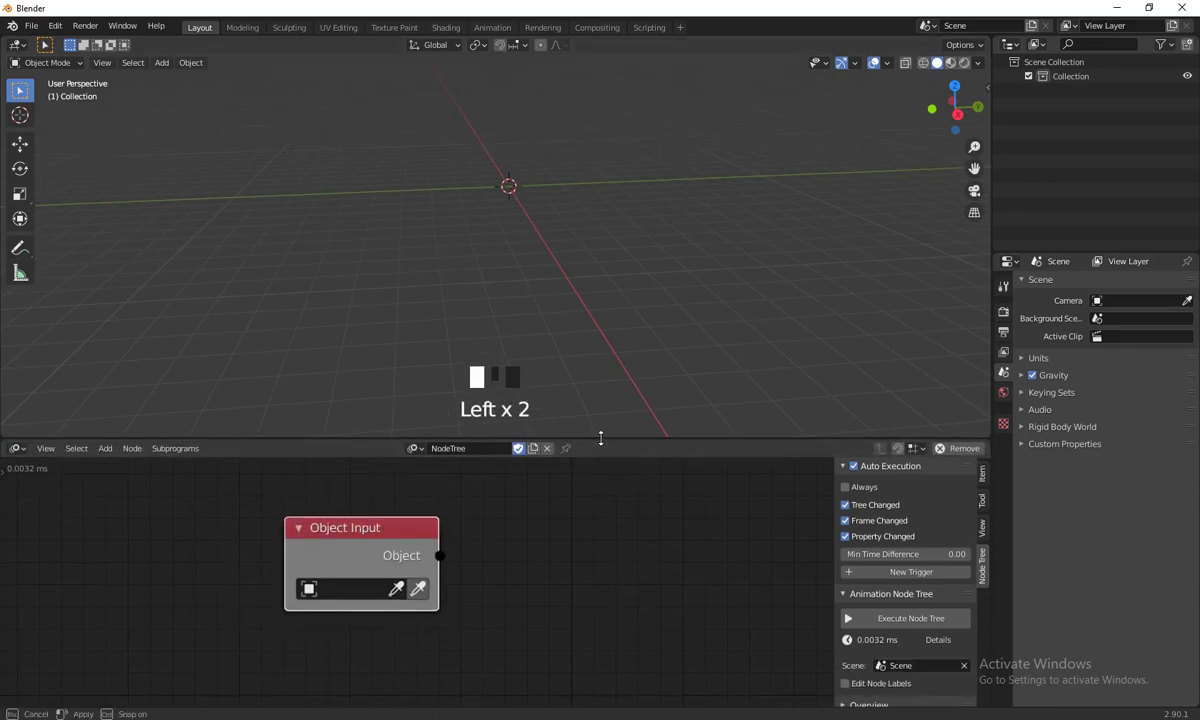
pyautogui.moveTo(367, 531); pyautogui.dragTo(415, 544)
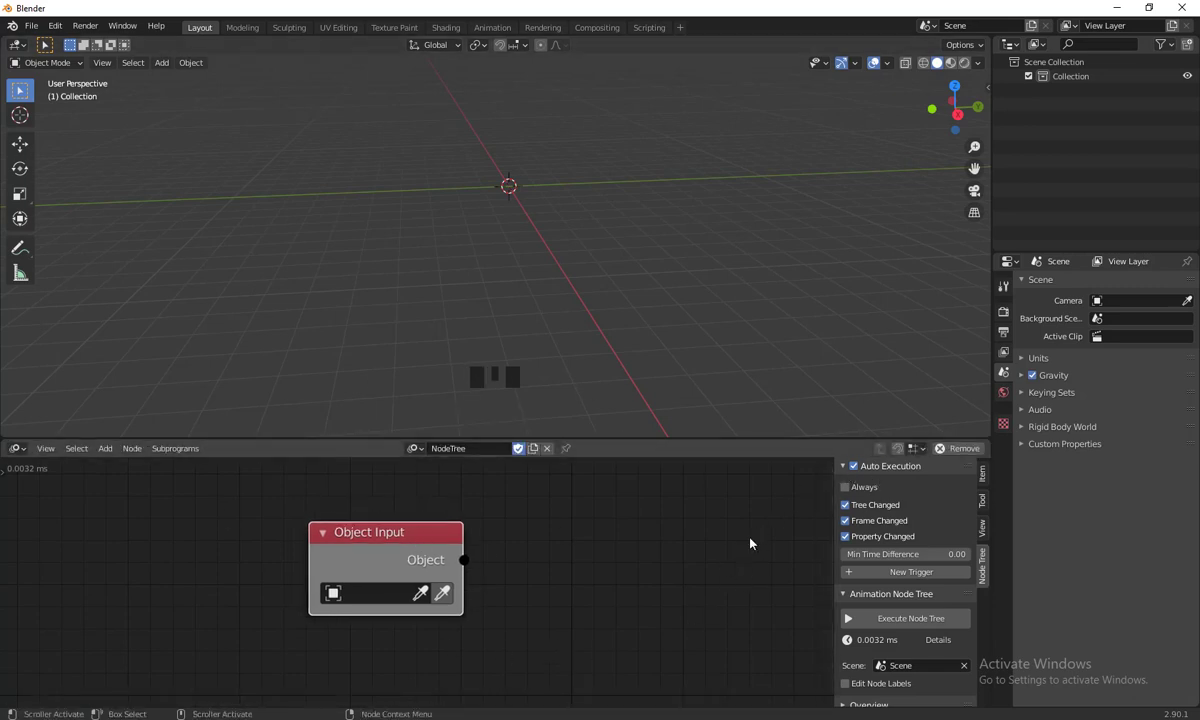
pyautogui.moveTo(745, 540); pyautogui.dragTo(743, 543, button='middle')
pyautogui.press('n')
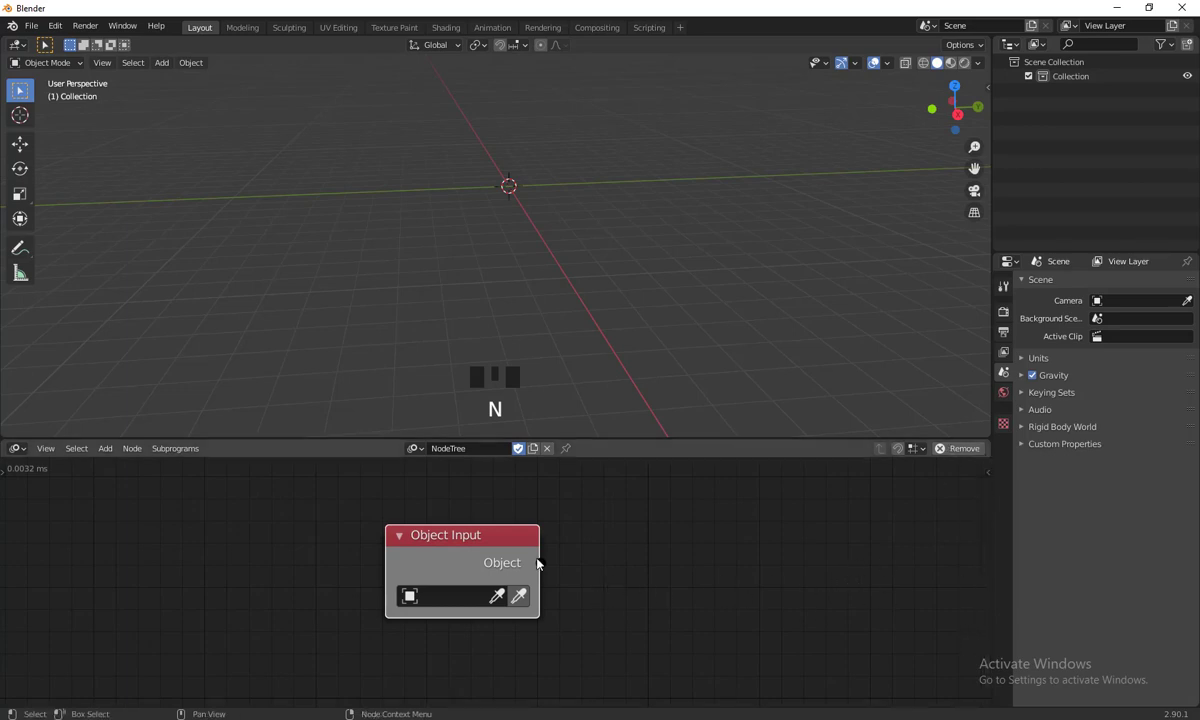
# - Remove the current animation node tree together with its Object Input node
pyautogui.click(459, 510)
pyautogui.click(960, 448)
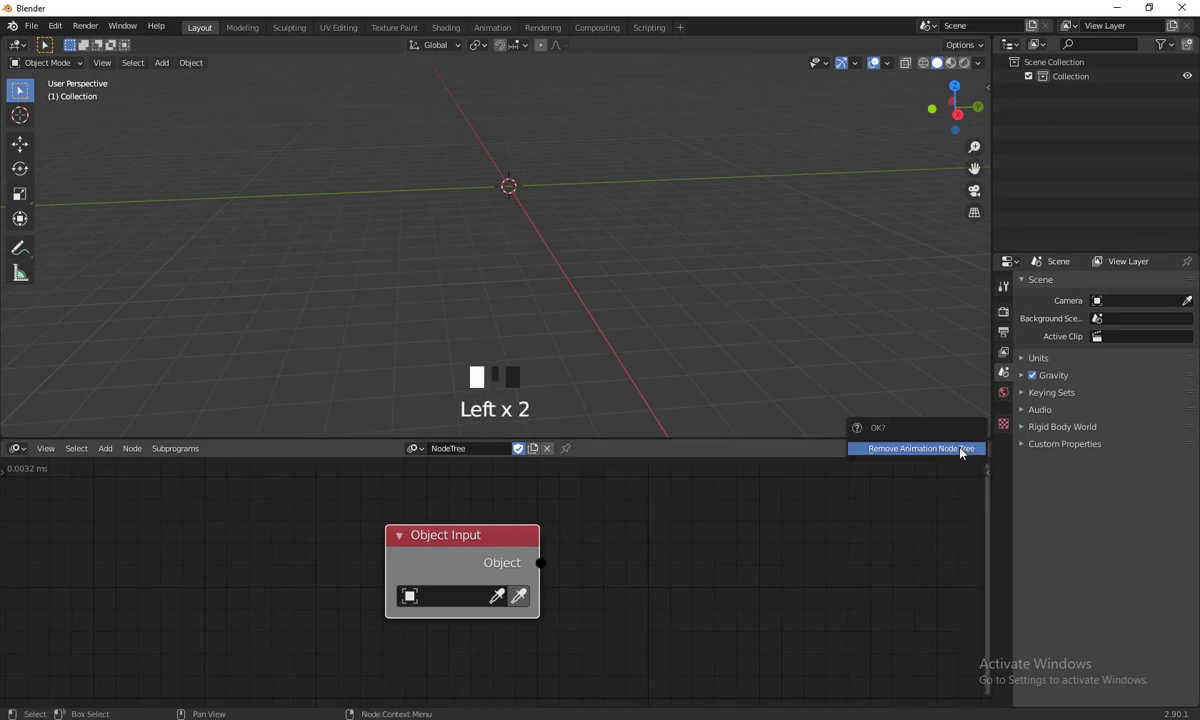
pyautogui.click(934, 449)
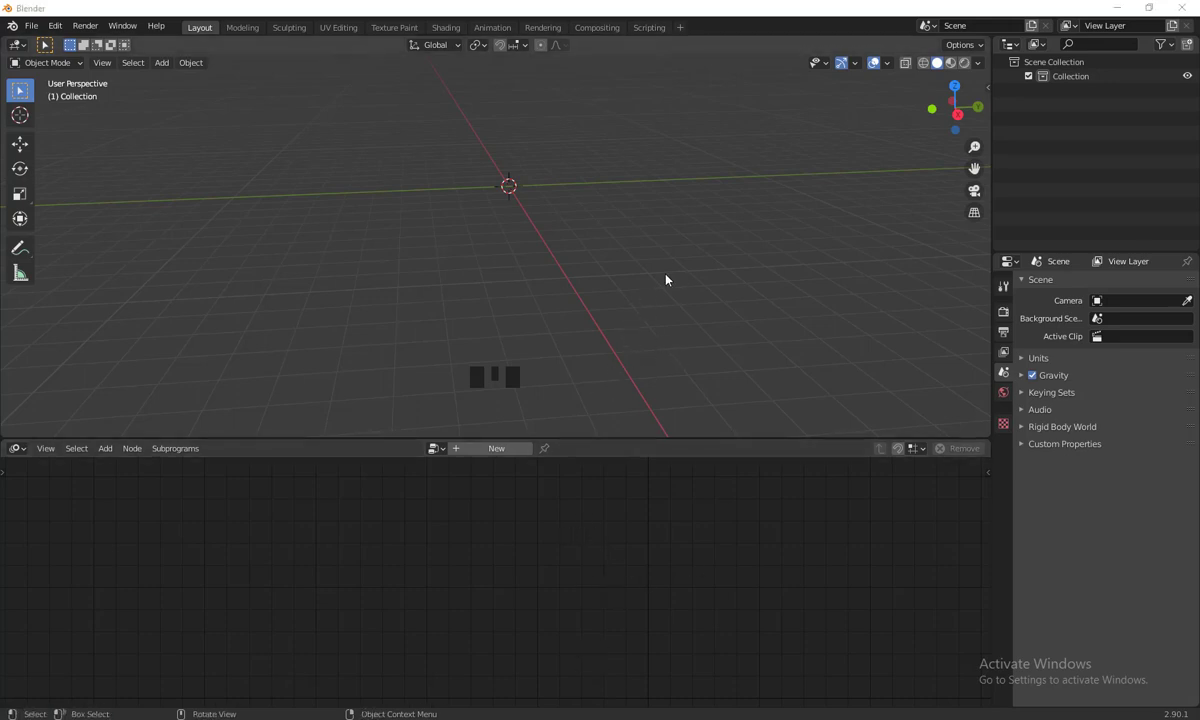
# - Add a cube mesh at the origin of the empty scene and keep it selected
pyautogui.moveTo(665, 279); pyautogui.dragTo(645, 317, button='middle')
pyautogui.scroll(2, 604, 275)
pyautogui.scroll(1, 604, 275)
pyautogui.scroll(-3, 608, 268)
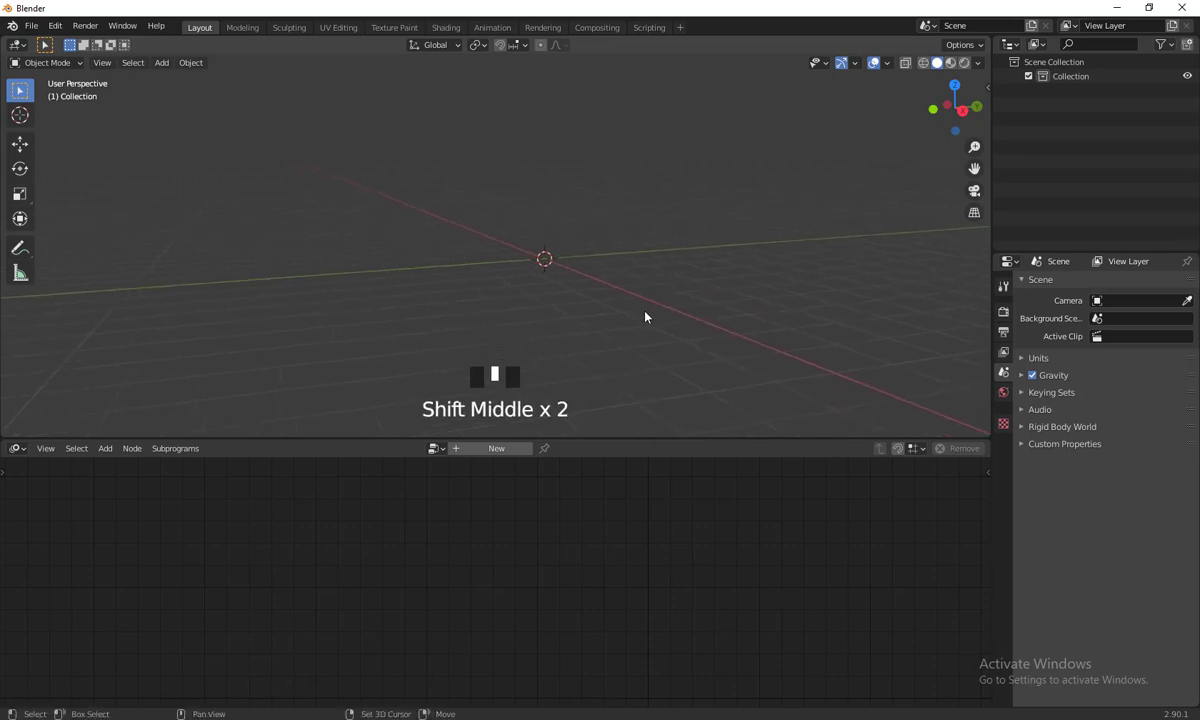
pyautogui.hotkey('shift', 'a')
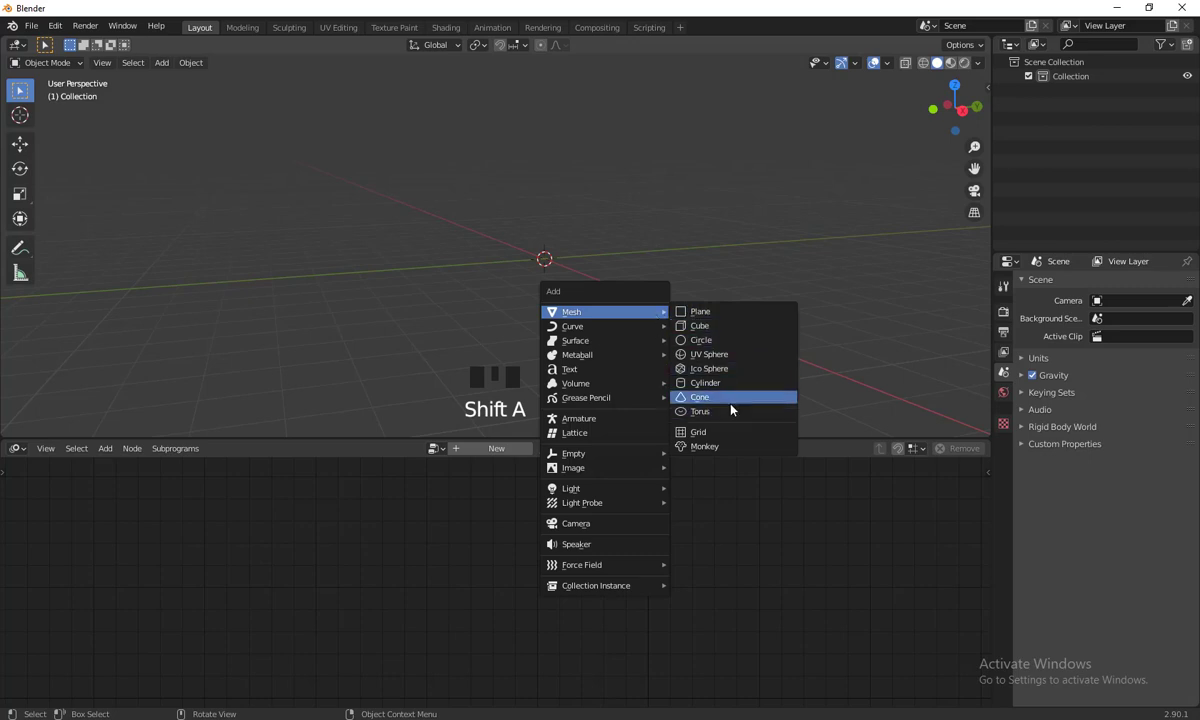
pyautogui.click(716, 328)
pyautogui.moveTo(455, 335); pyautogui.dragTo(613, 364, button='middle')
pyautogui.scroll(-2, 601, 385)
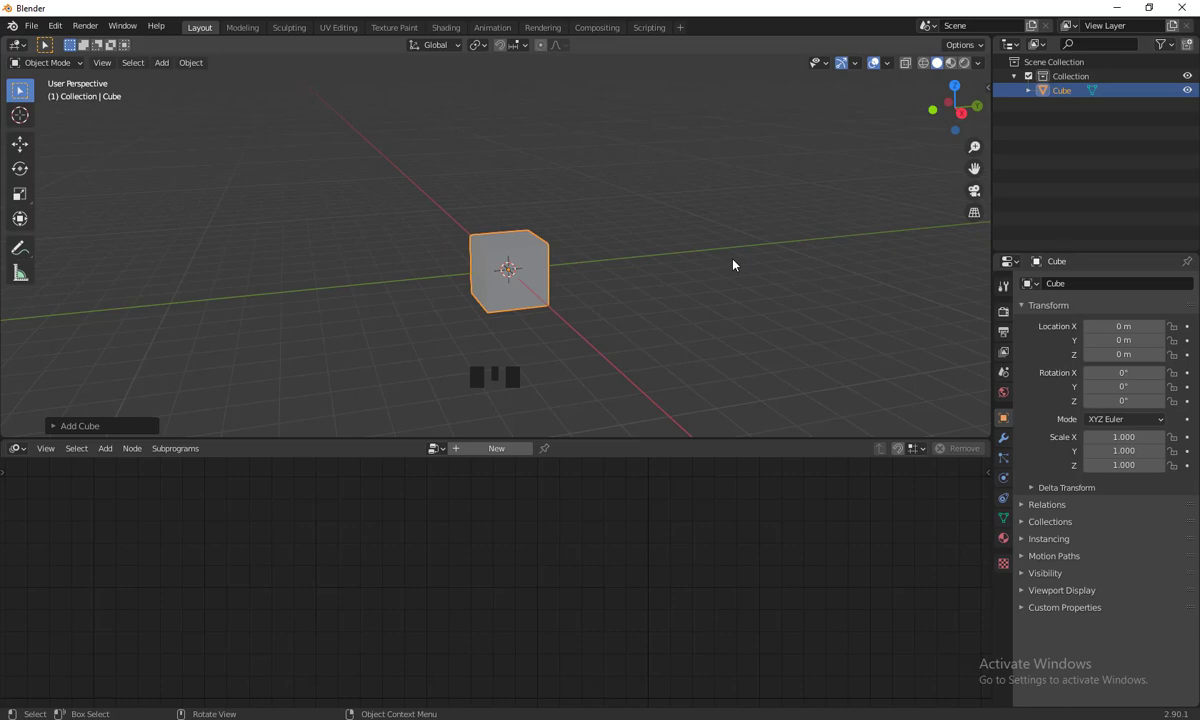
pyautogui.click(541, 250)
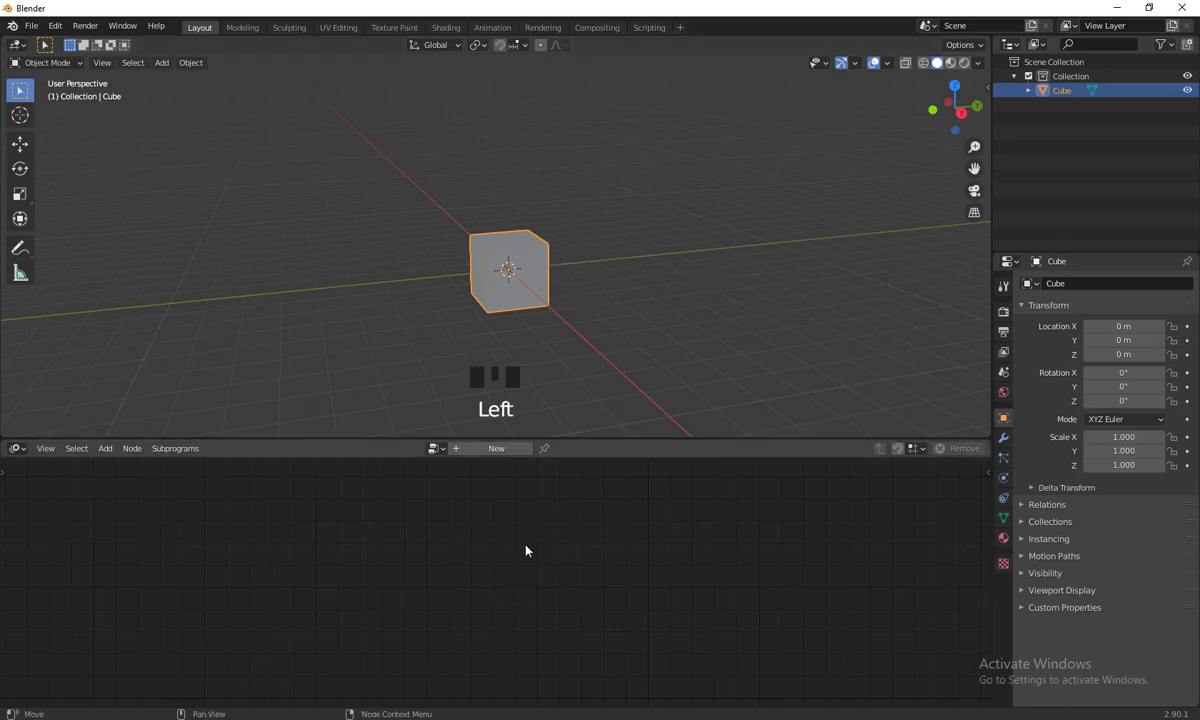
# - Create a new animation node tree and name it "Test Node Tree"
pyautogui.click(496, 449)
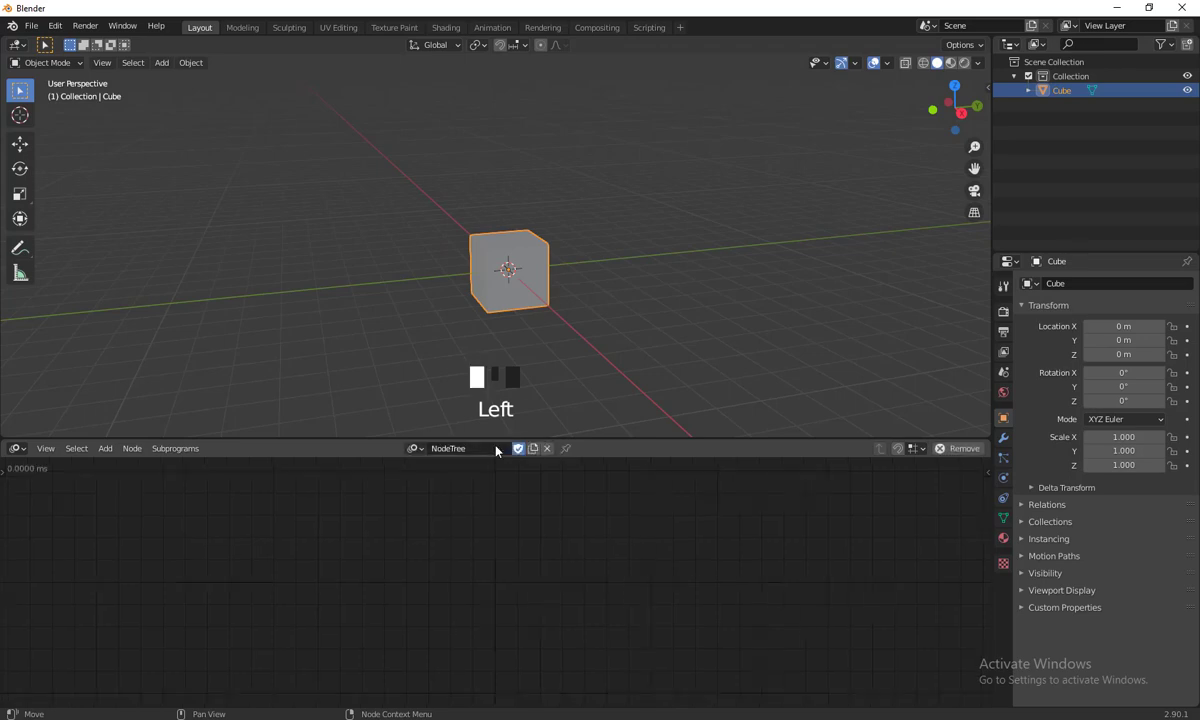
pyautogui.click(486, 449)
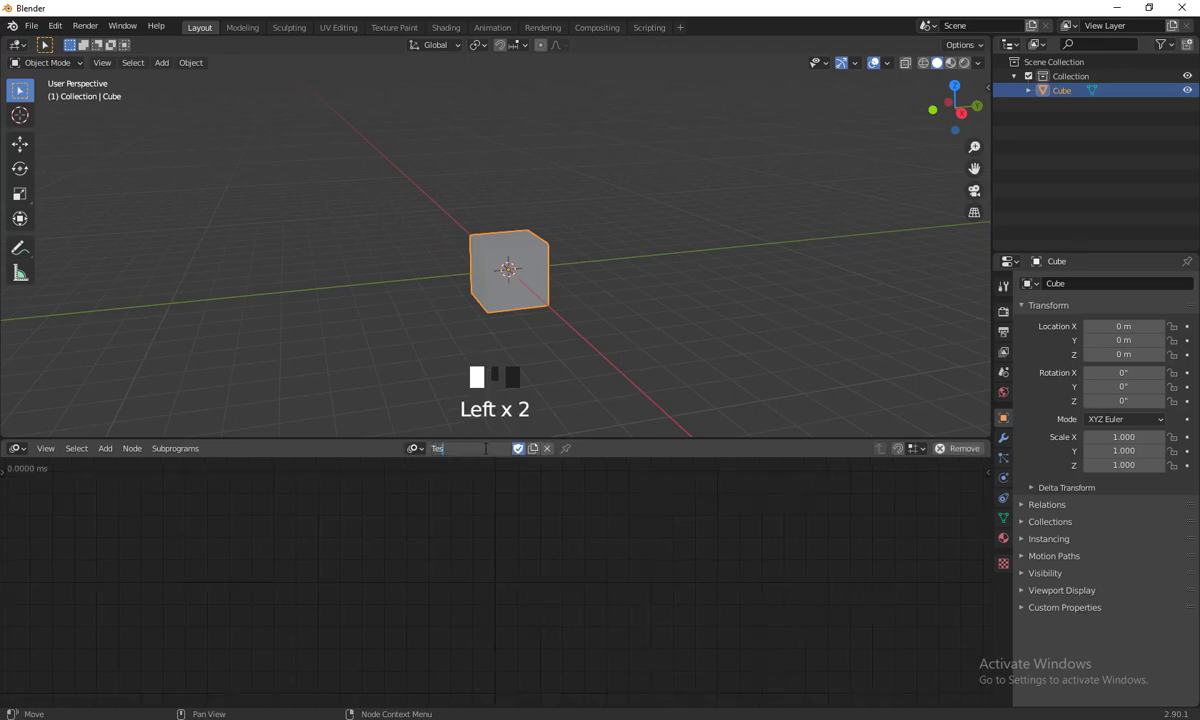
pyautogui.write('Test Node Tree')
pyautogui.press('Return')
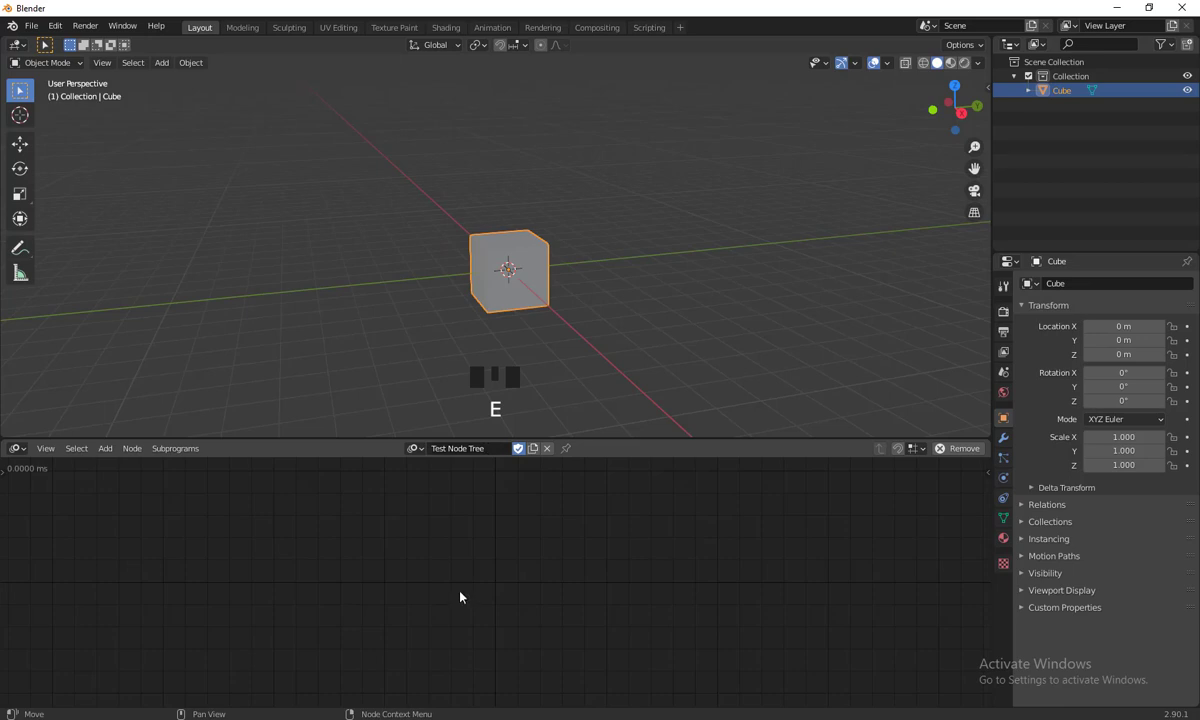
pyautogui.click(459, 525)
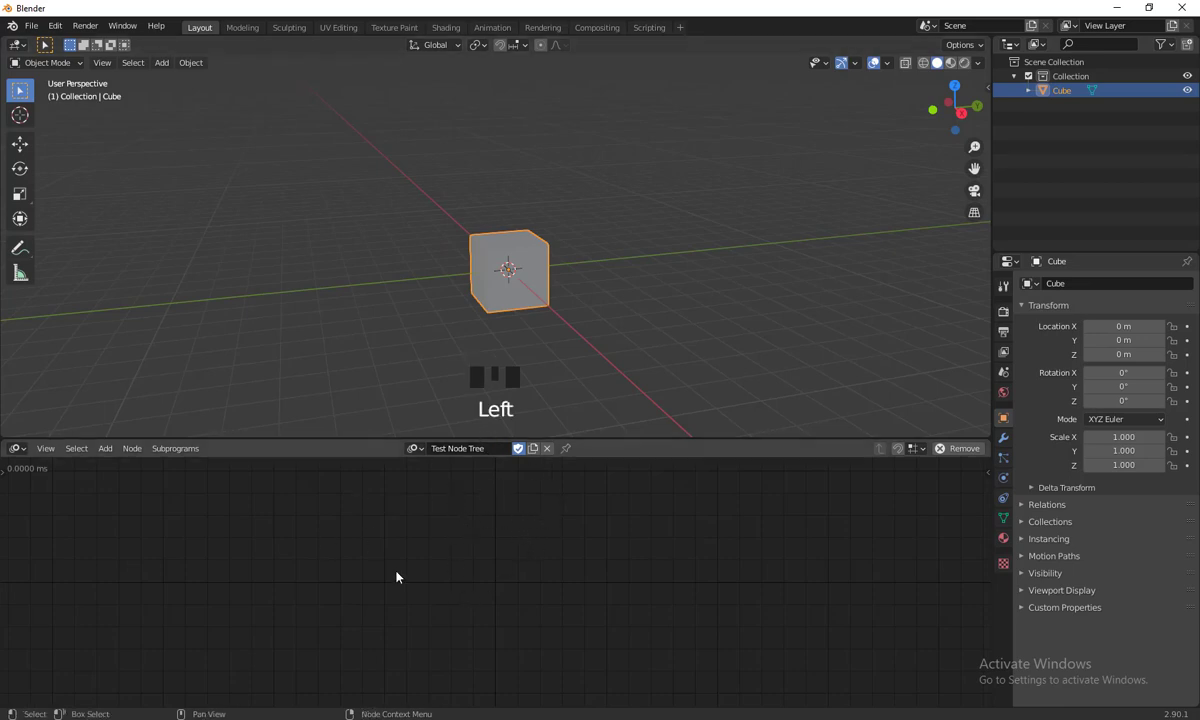
pyautogui.click(447, 536)
pyautogui.click(450, 560)
# - Add an Object Input node to Test Node Tree and place it near the middle of the editor
pyautogui.hotkey('shift', 'a')
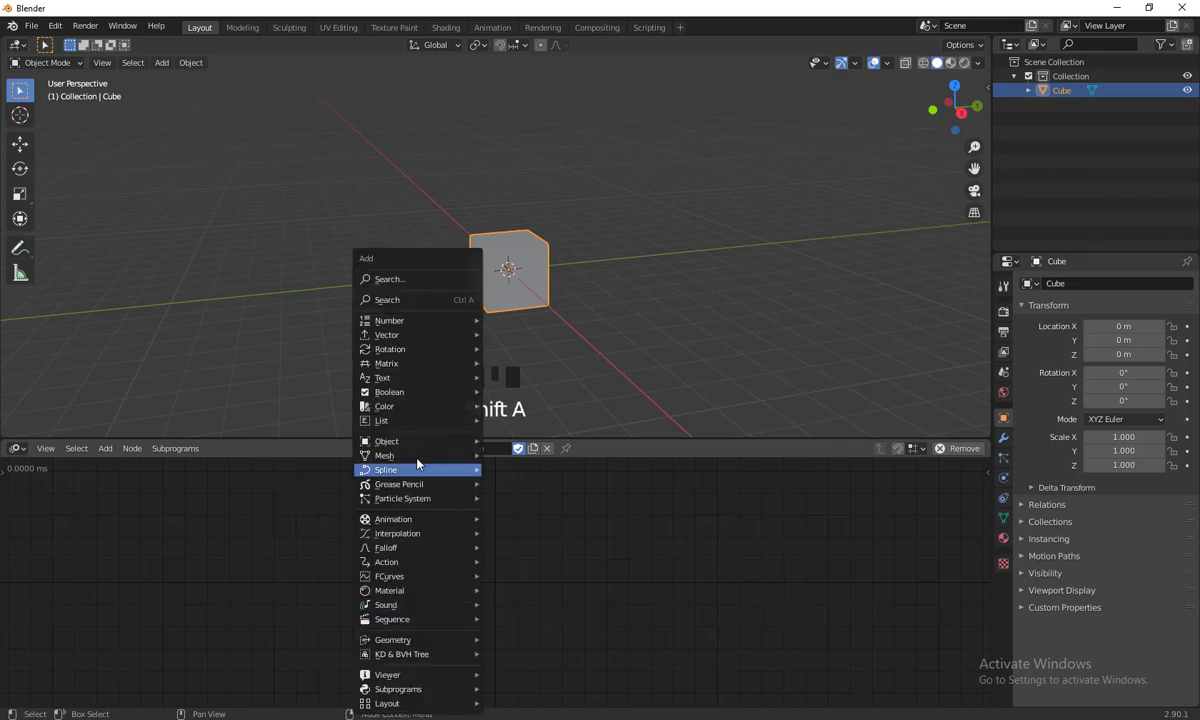
pyautogui.moveTo(470, 441)
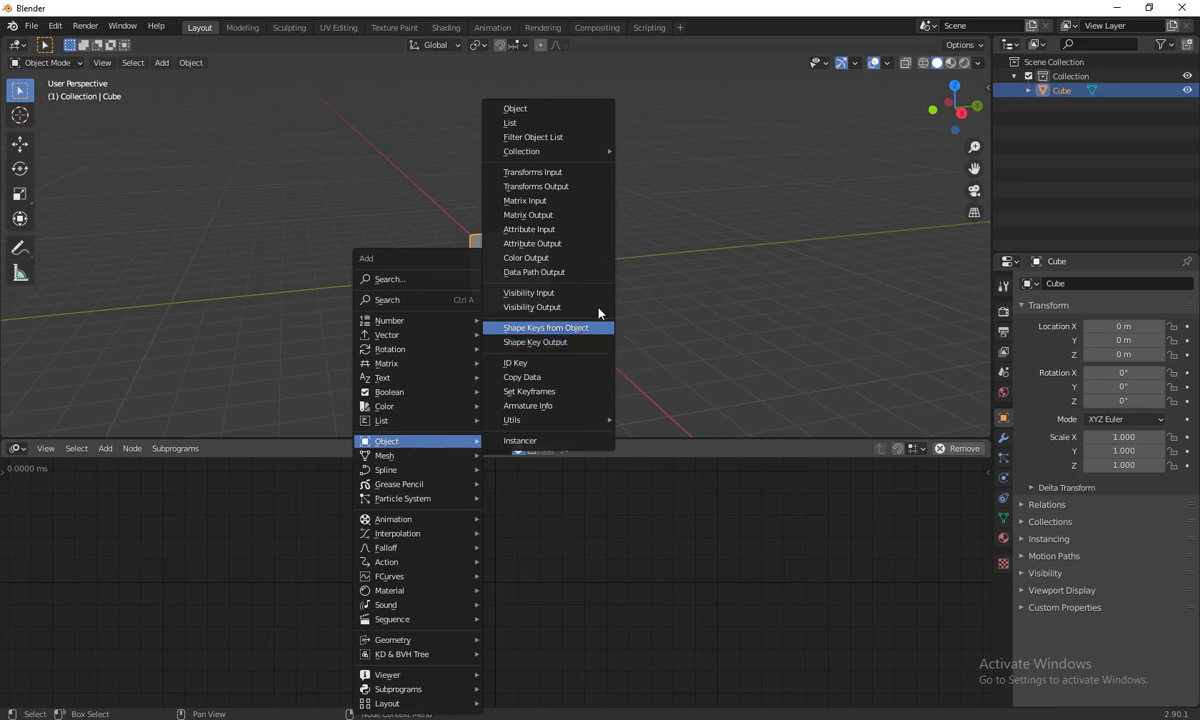
pyautogui.click(525, 116)
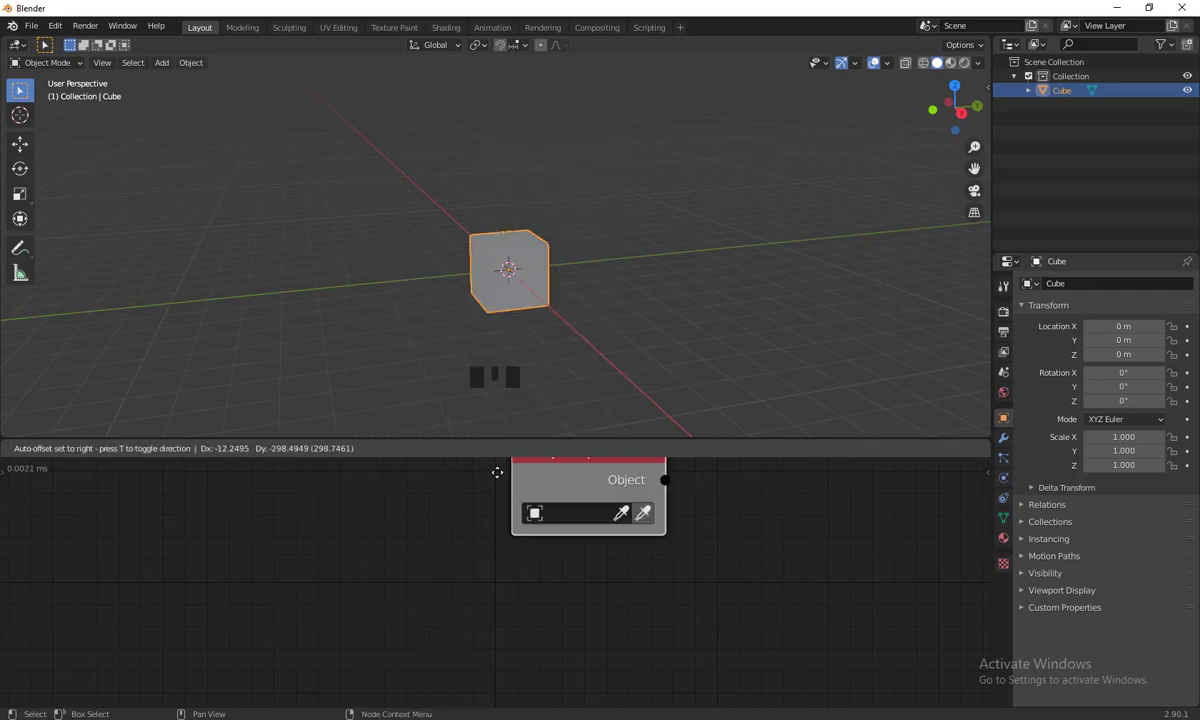
pyautogui.click(350, 534)
pyautogui.moveTo(396, 537); pyautogui.dragTo(395, 549)
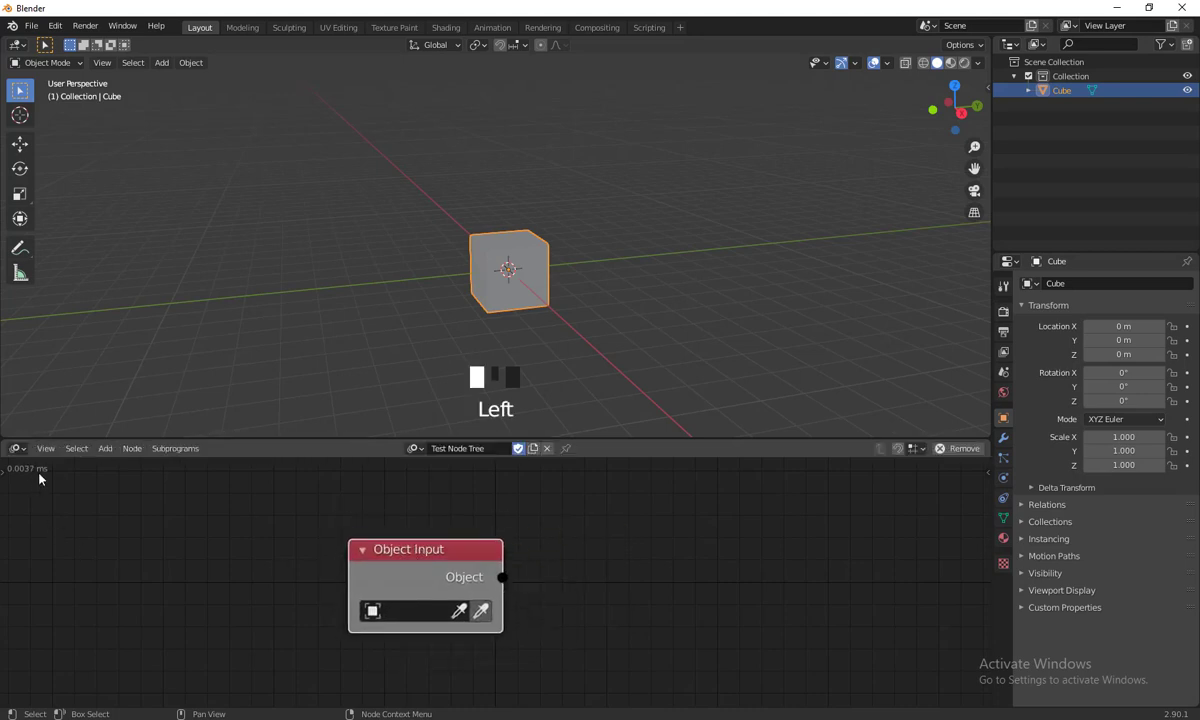
# - Set the node tree's auto execution to Tree Changed, Frame Changed and Property Changed, with Always switched off
pyautogui.click(988, 470)
pyautogui.click(845, 487)
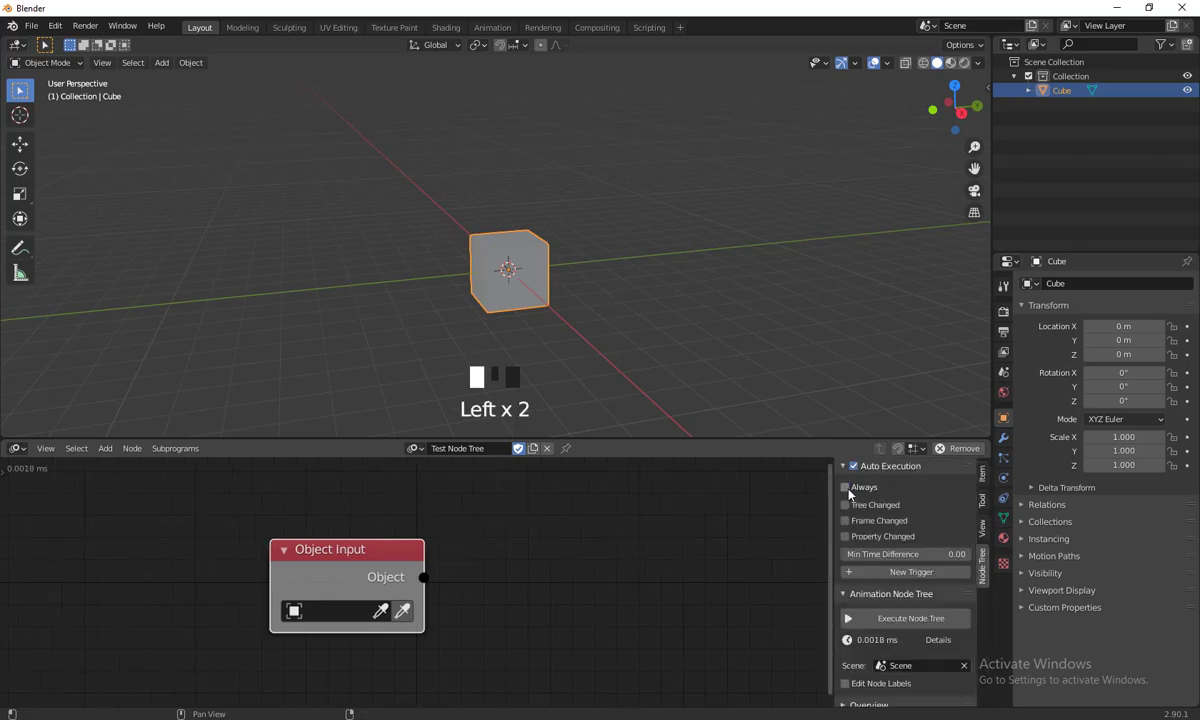
pyautogui.click(846, 505)
pyautogui.click(845, 521)
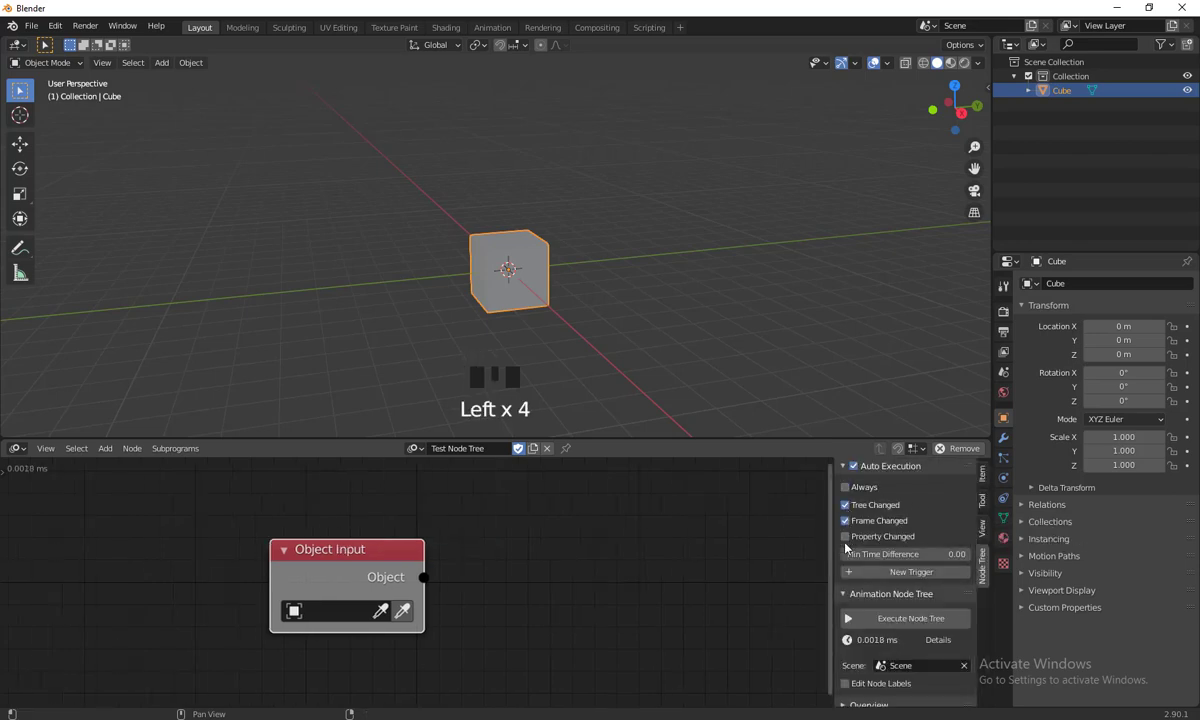
pyautogui.click(845, 537)
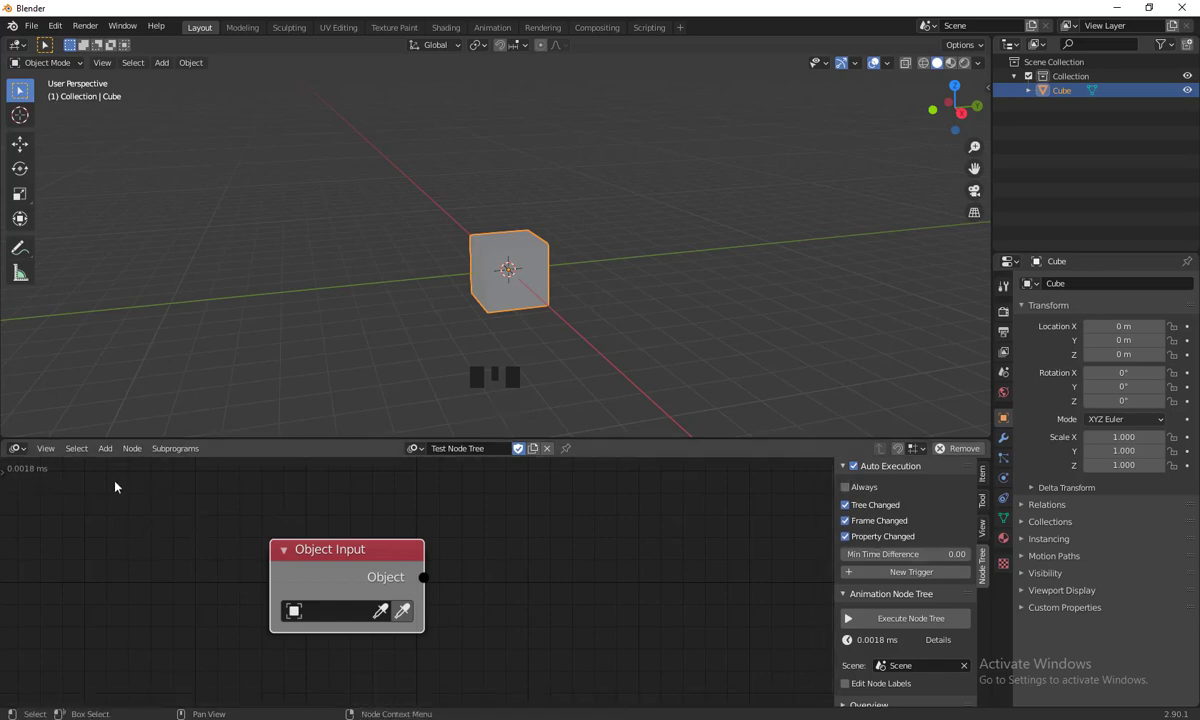
pyautogui.click(845, 487)
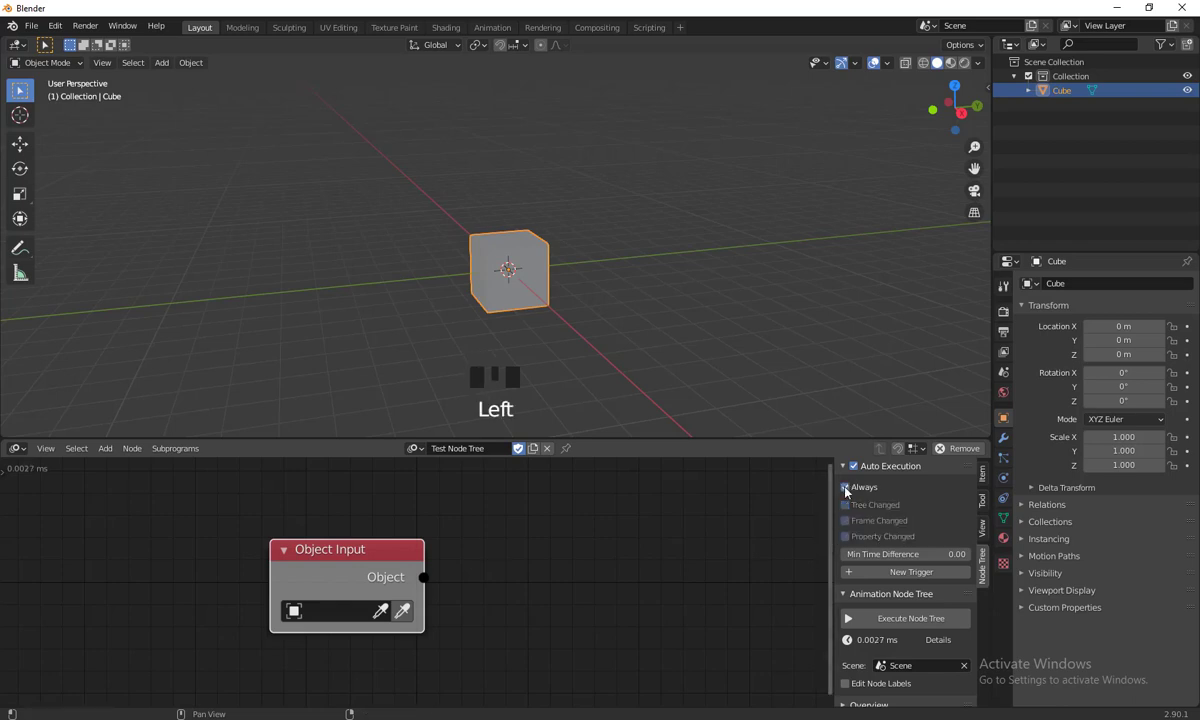
pyautogui.click(845, 487)
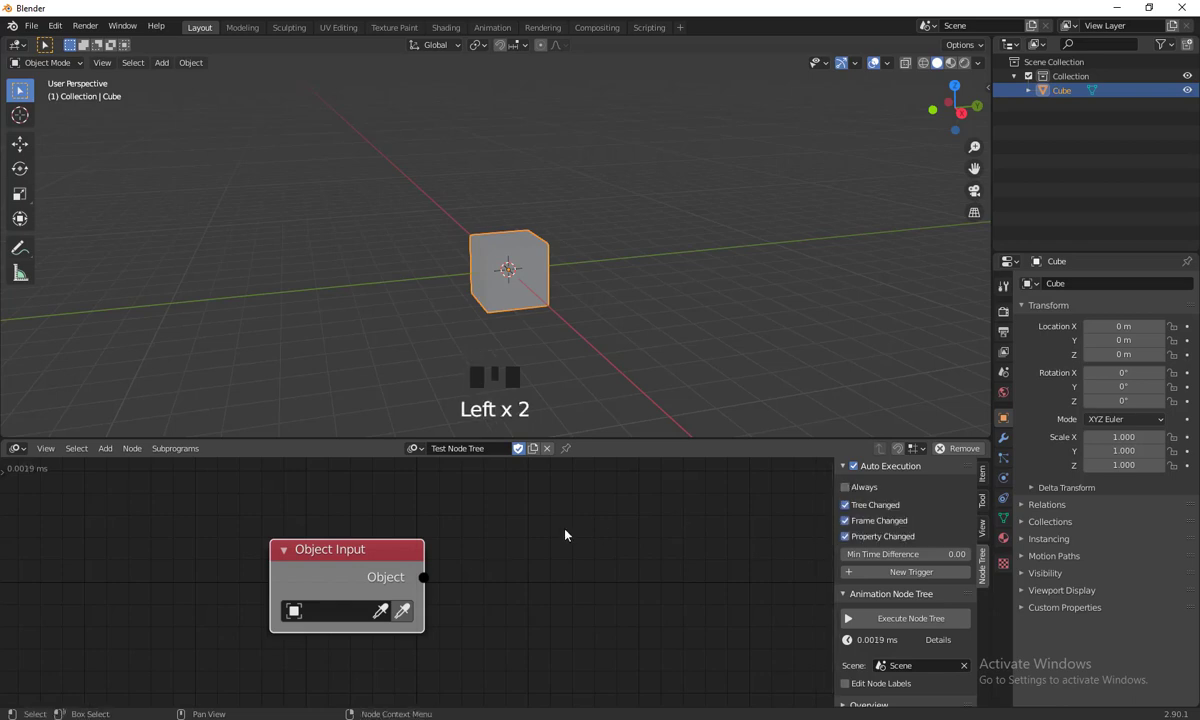
# - Hide the node editor's sidebar and reposition the Object Input node in the free space
pyautogui.moveTo(371, 565); pyautogui.dragTo(341, 578)
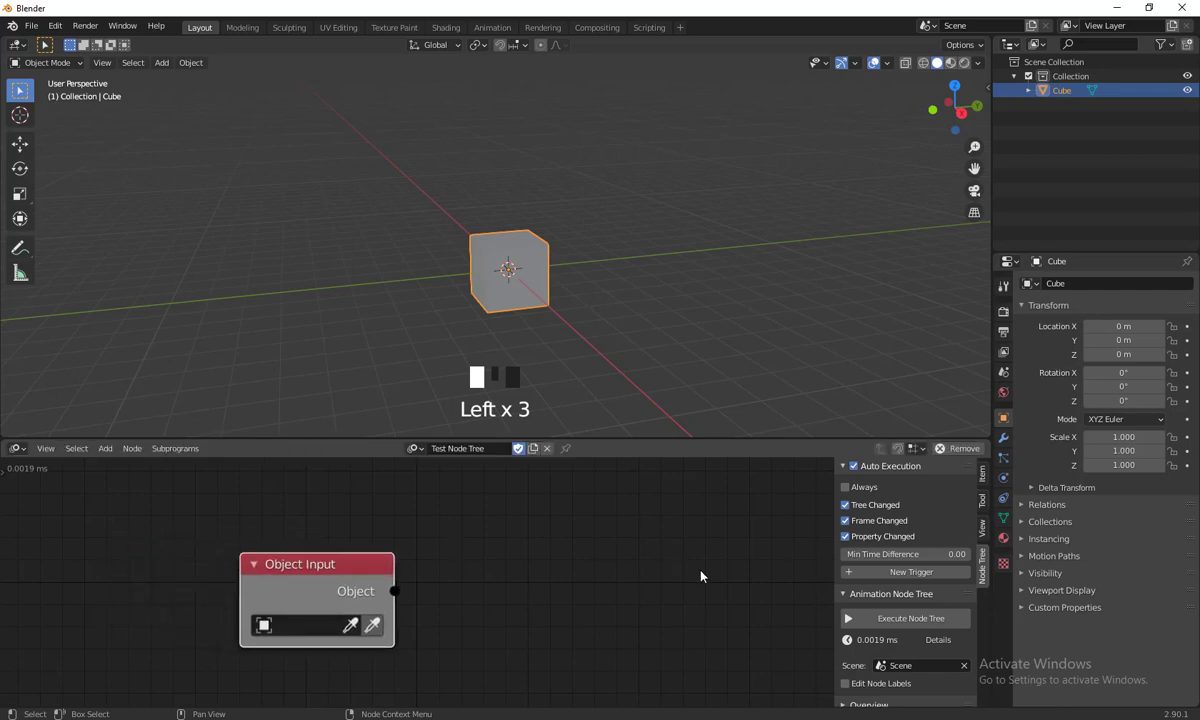
pyautogui.press('n')
pyautogui.moveTo(390, 564); pyautogui.dragTo(335, 558)
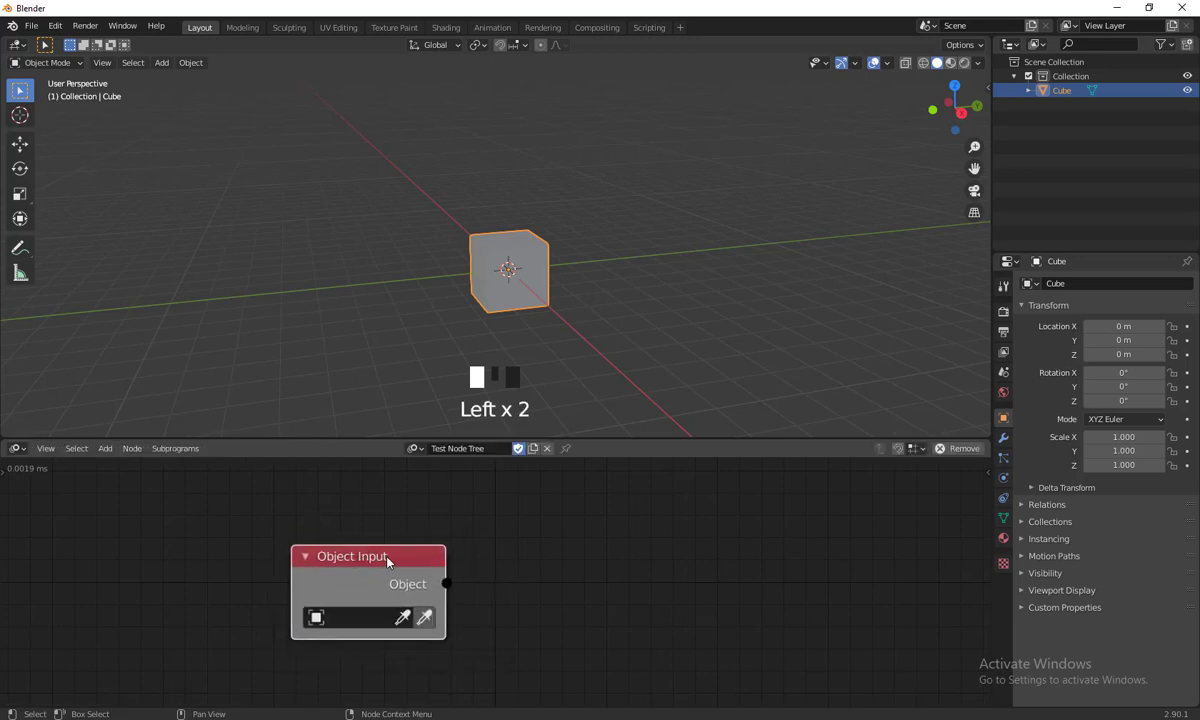
pyautogui.click(387, 557)
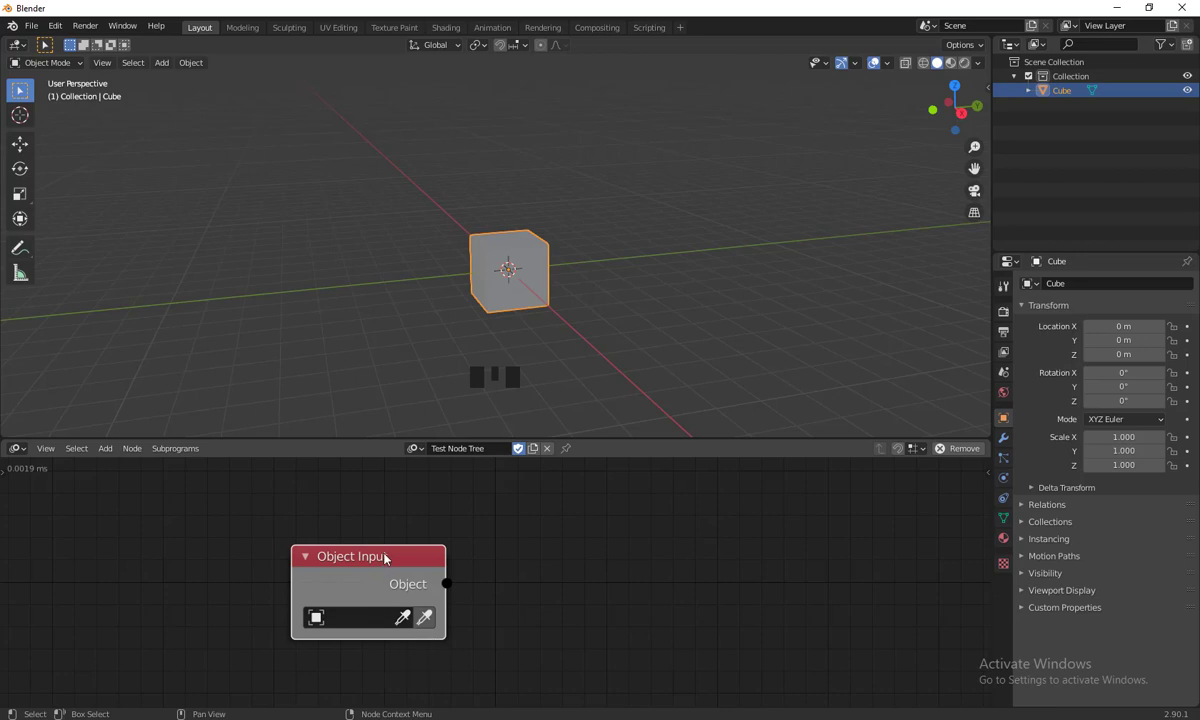
pyautogui.moveTo(384, 553); pyautogui.dragTo(398, 543)
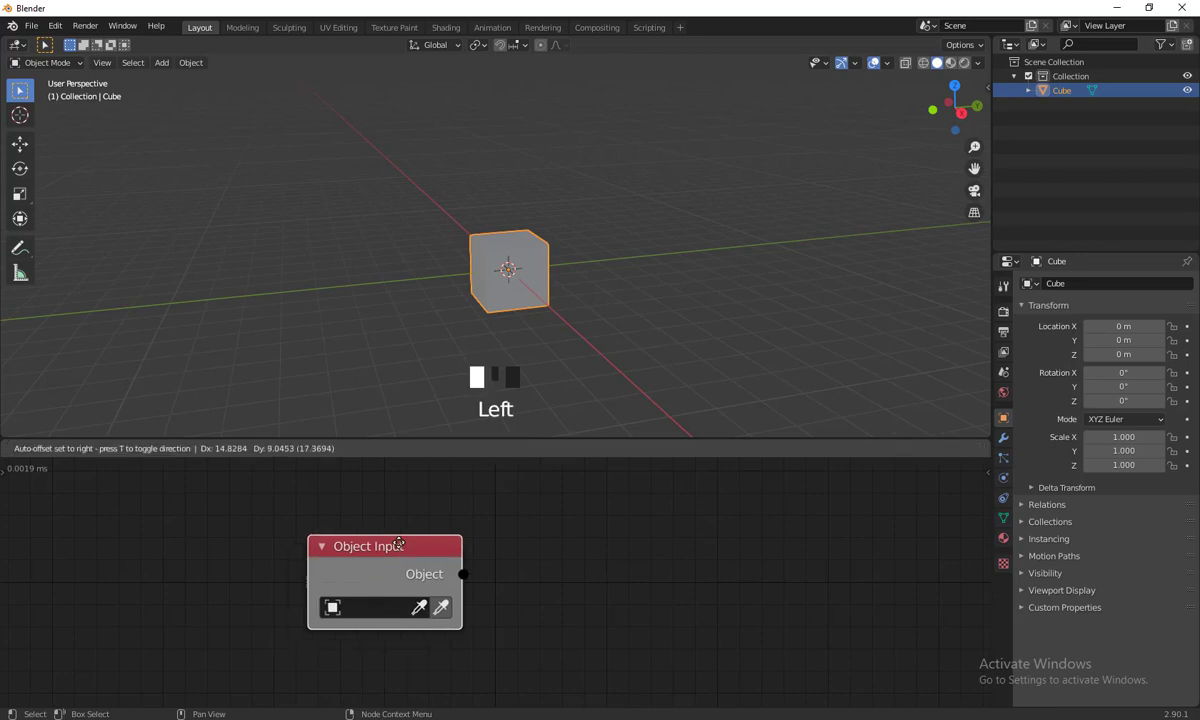
pyautogui.click(330, 609)
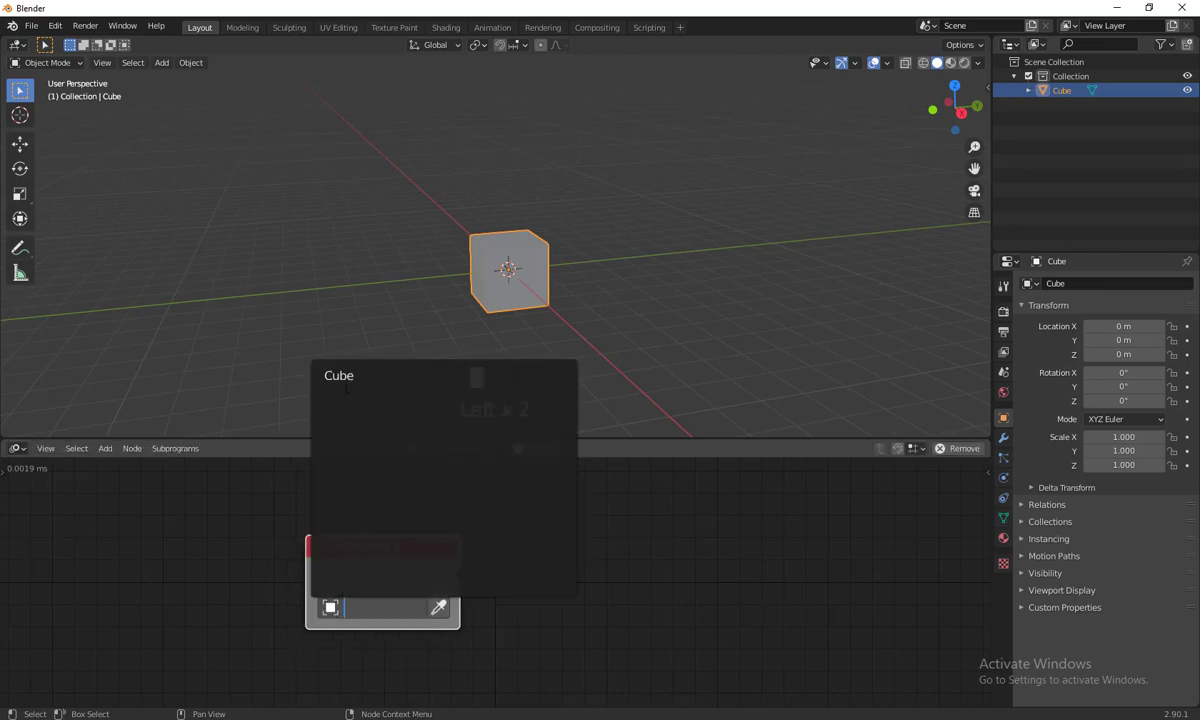
pyautogui.click(365, 606)
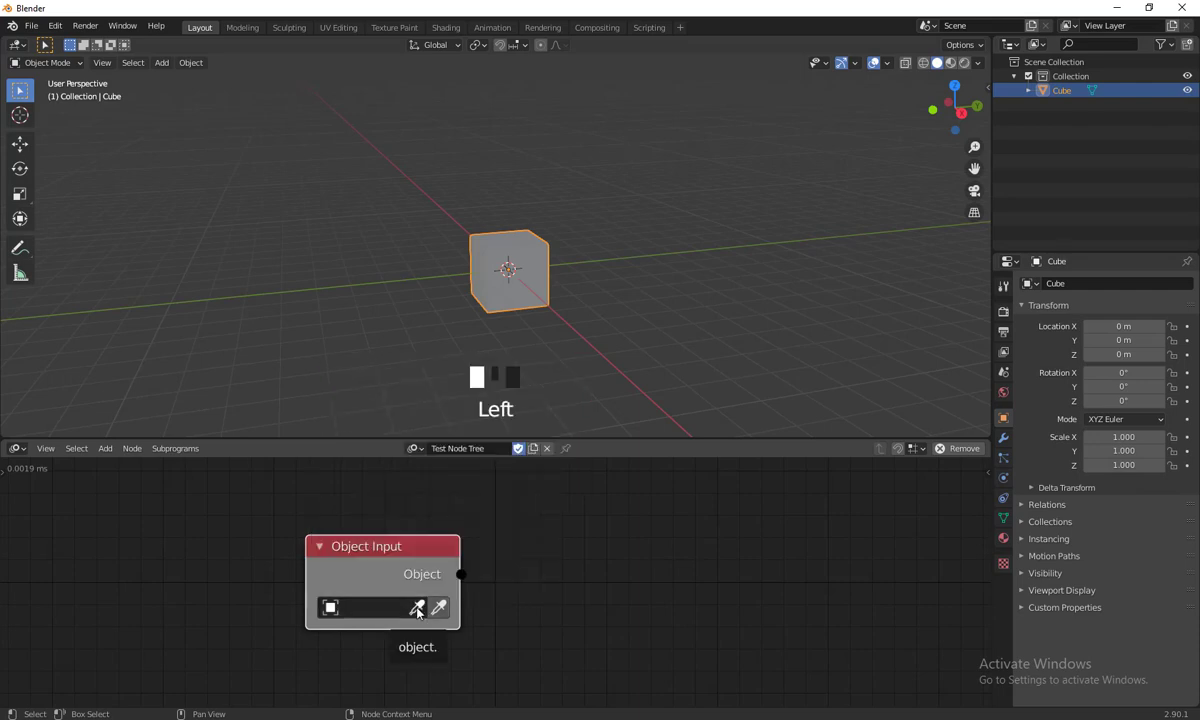
pyautogui.click(417, 609)
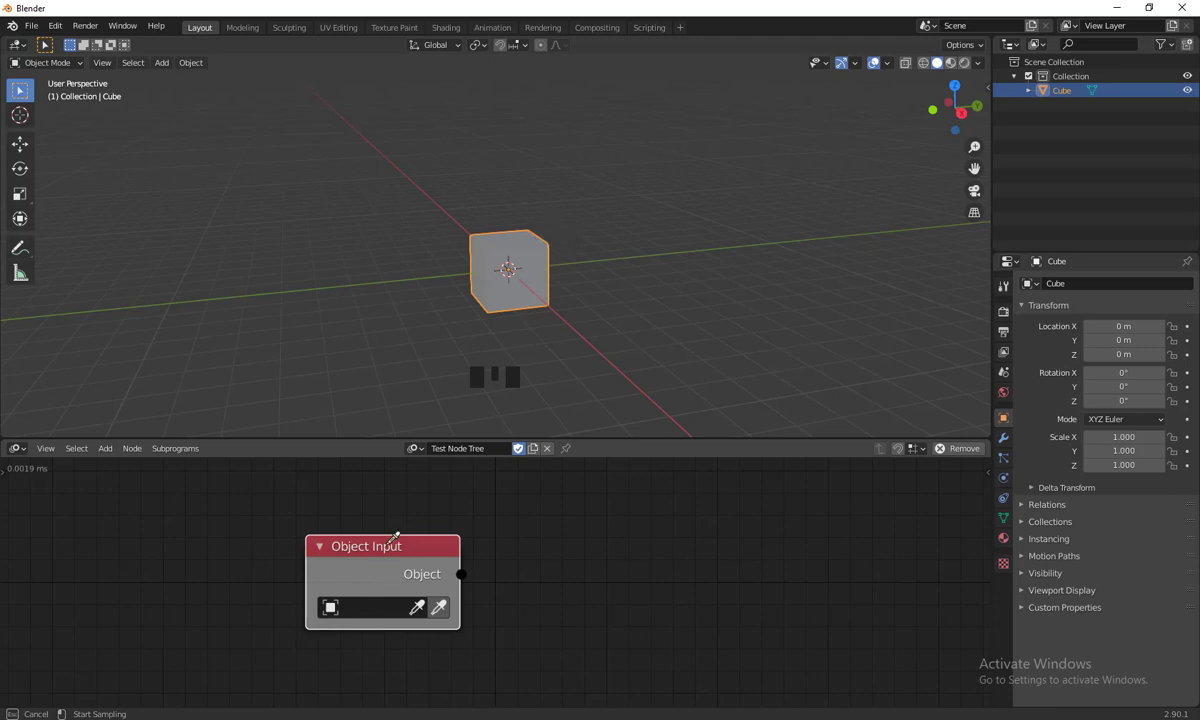
pyautogui.press('Escape')
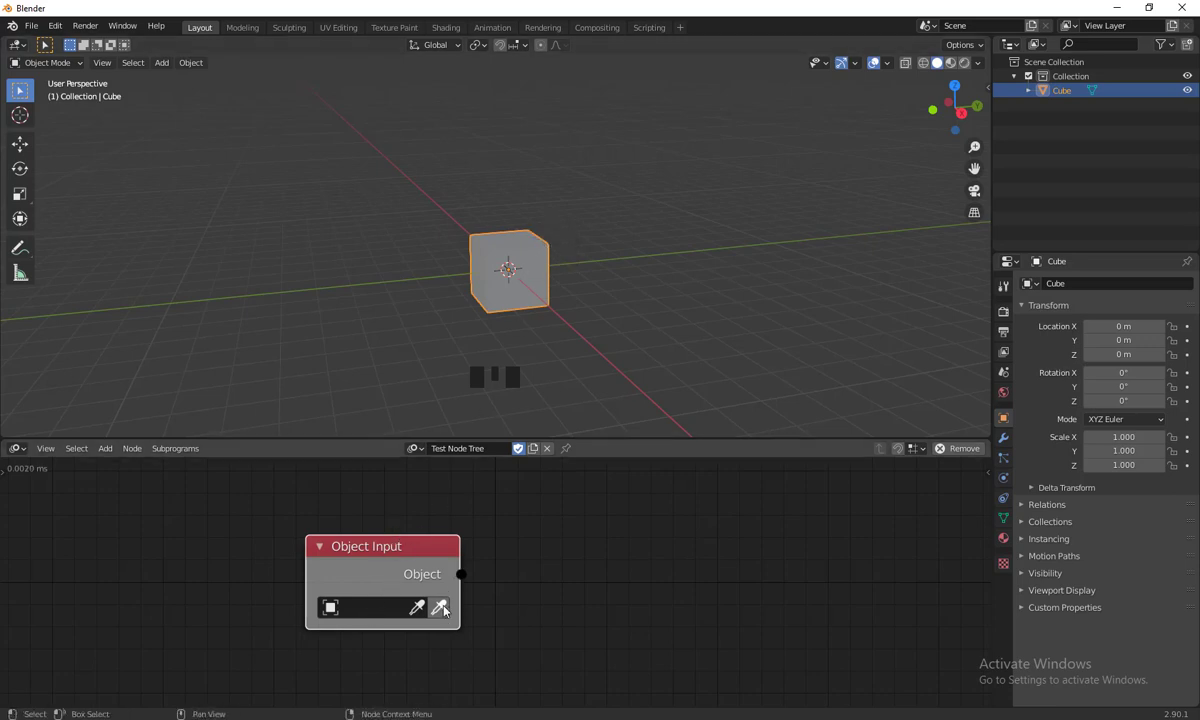
# - Assign the selected Cube to the Object Input node and shift the node to leave room beside its output
pyautogui.click(528, 269)
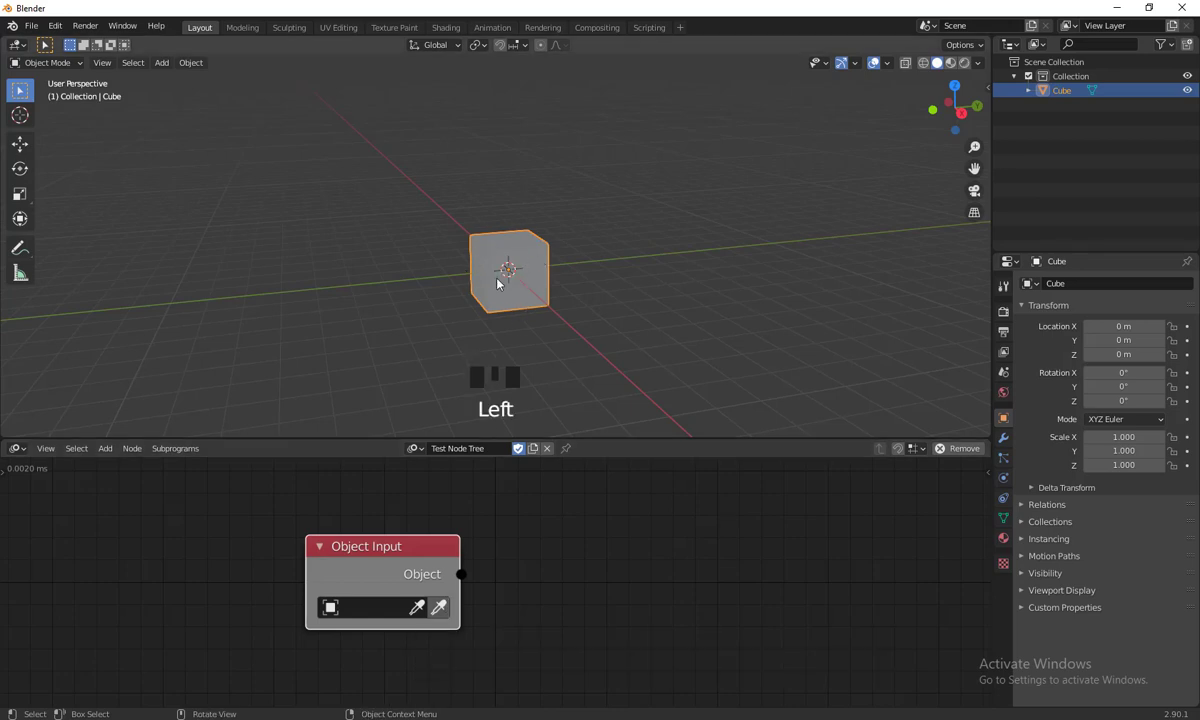
pyautogui.click(440, 610)
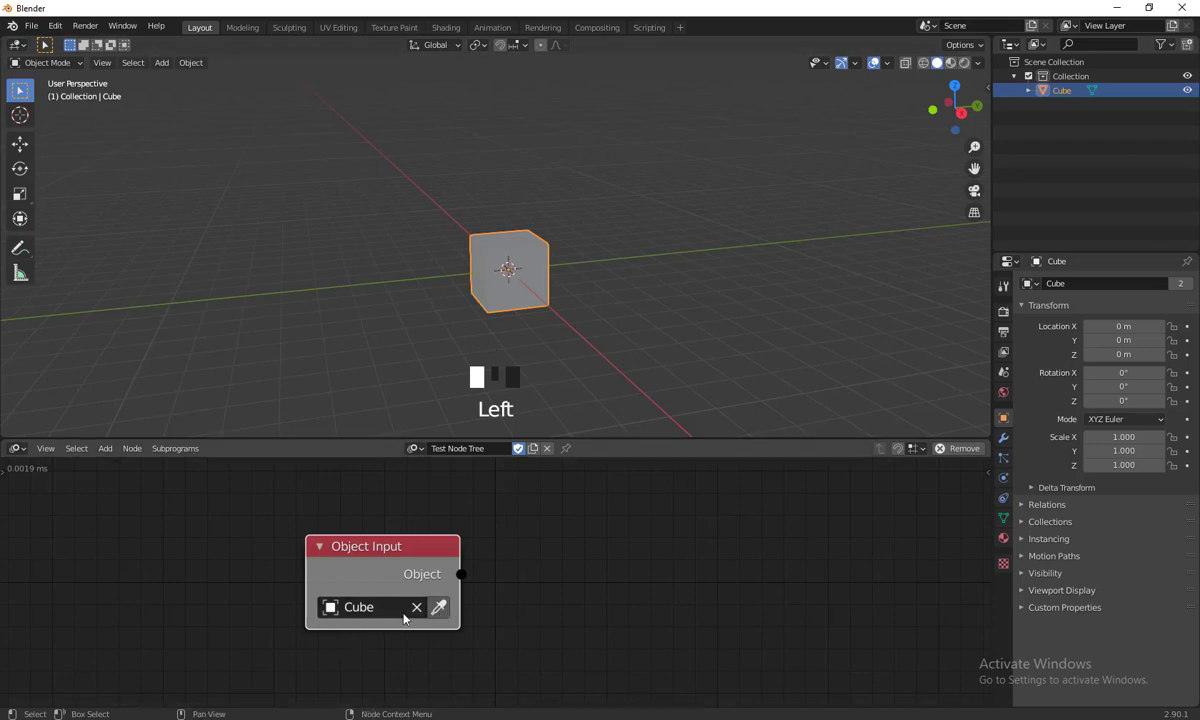
pyautogui.moveTo(402, 563); pyautogui.dragTo(370, 549)
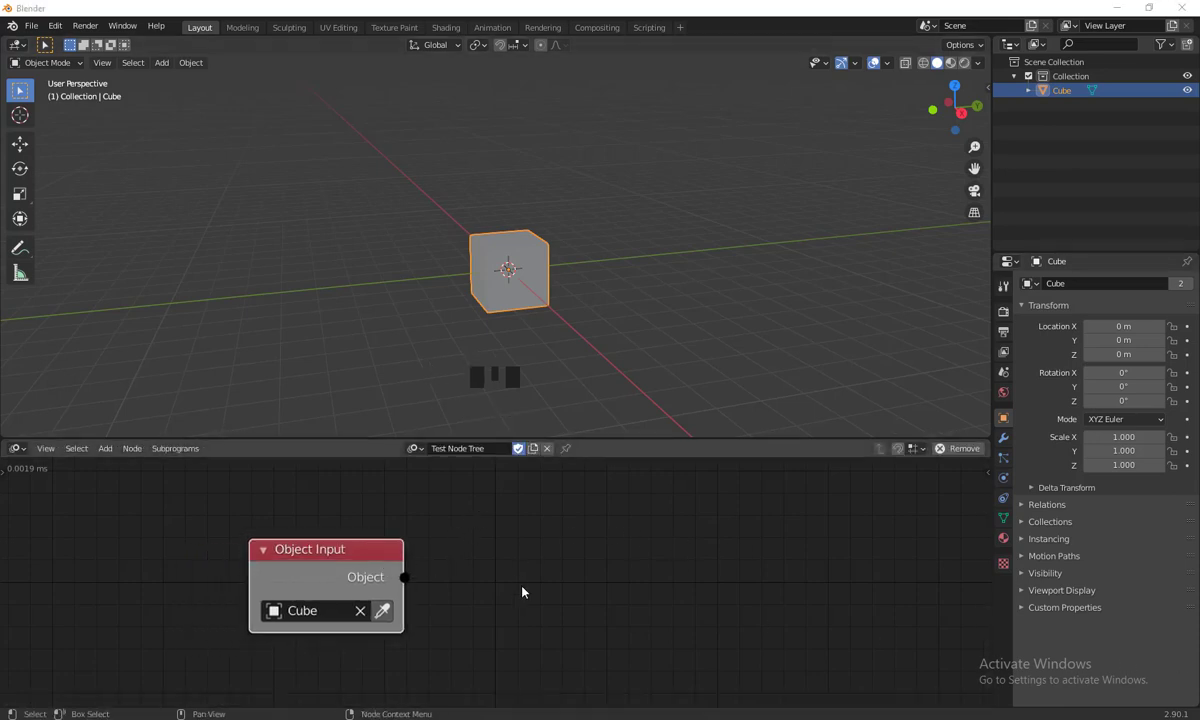
pyautogui.moveTo(322, 555)
pyautogui.mouseDown()
pyautogui.moveTo(338, 564)
pyautogui.moveTo(318, 548)
pyautogui.mouseUp()
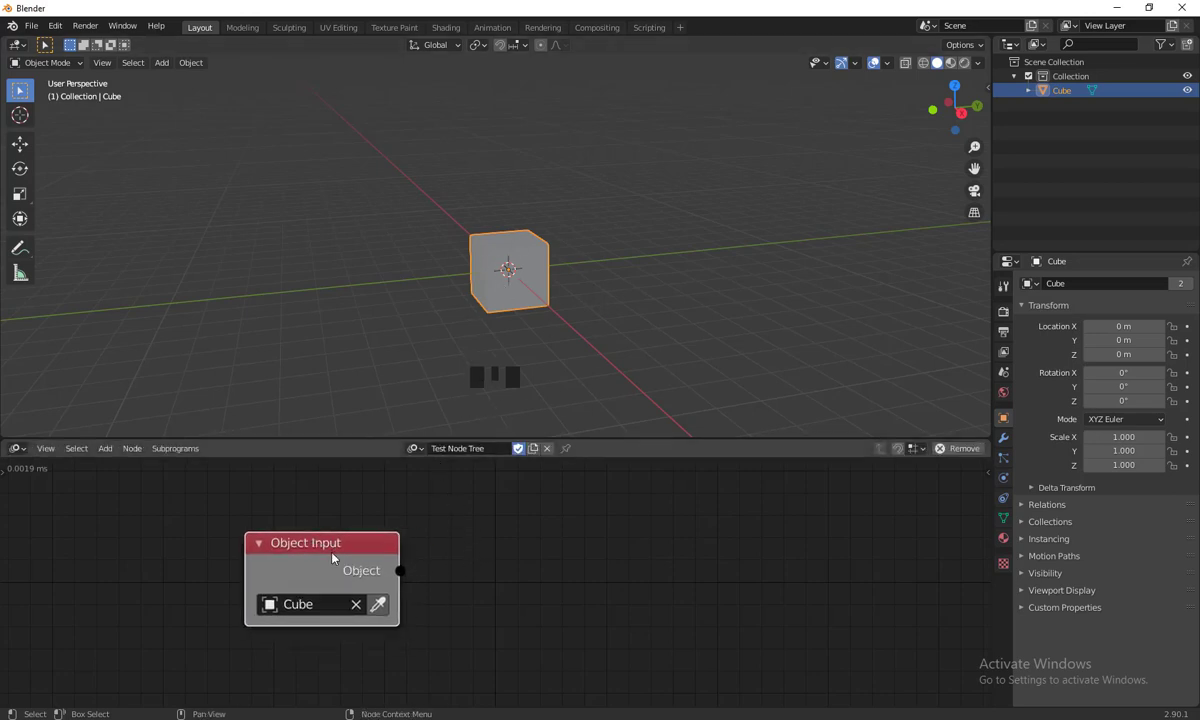
pyautogui.moveTo(340, 544); pyautogui.dragTo(361, 568)
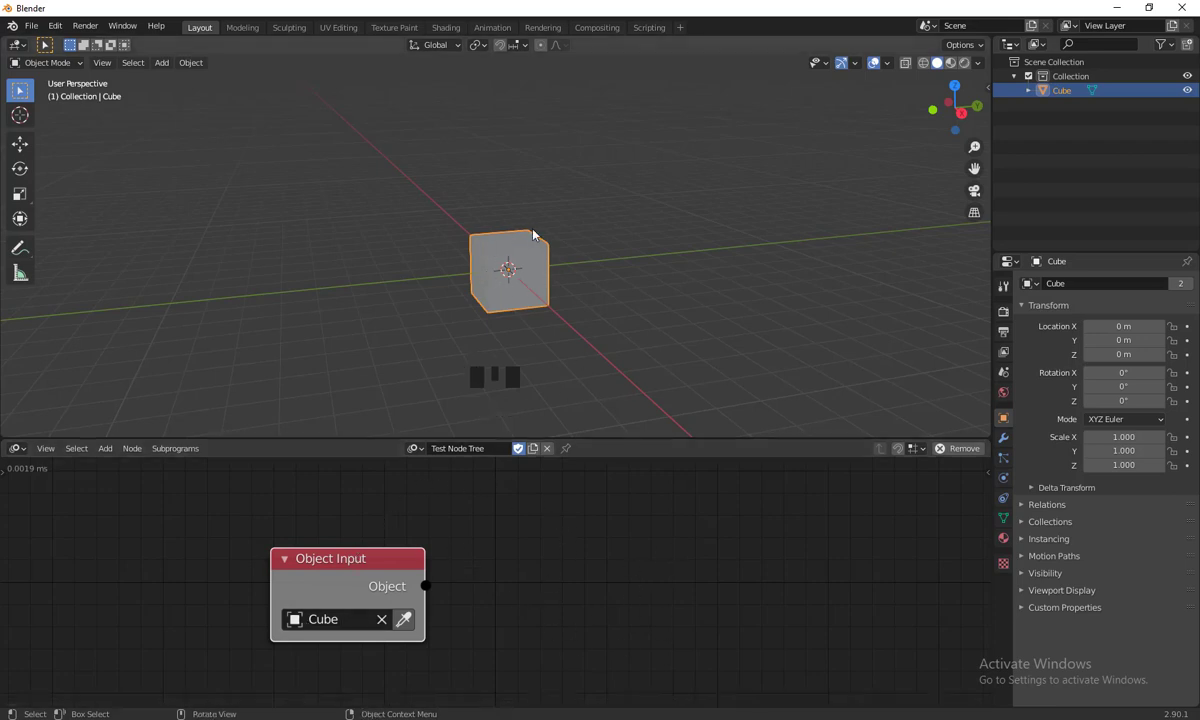
pyautogui.moveTo(324, 576); pyautogui.dragTo(300, 578)
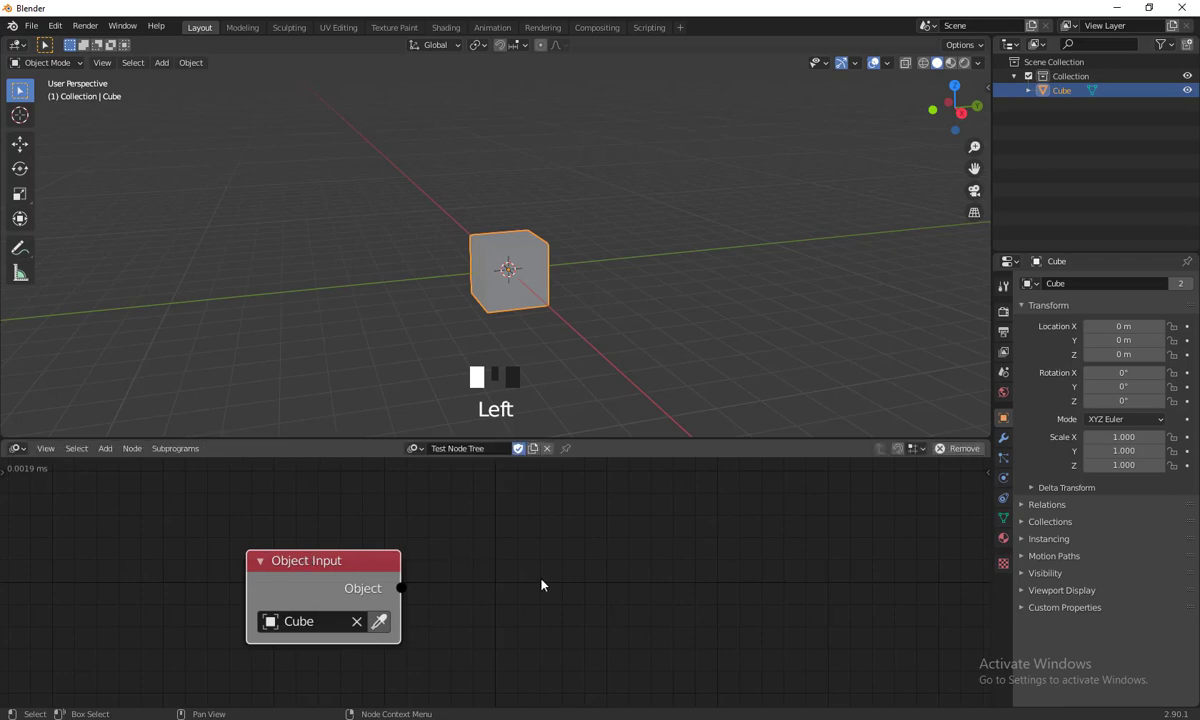
# - Add an Object Transforms Output node and place it beside the Object Input node
pyautogui.hotkey('shift', 'a')
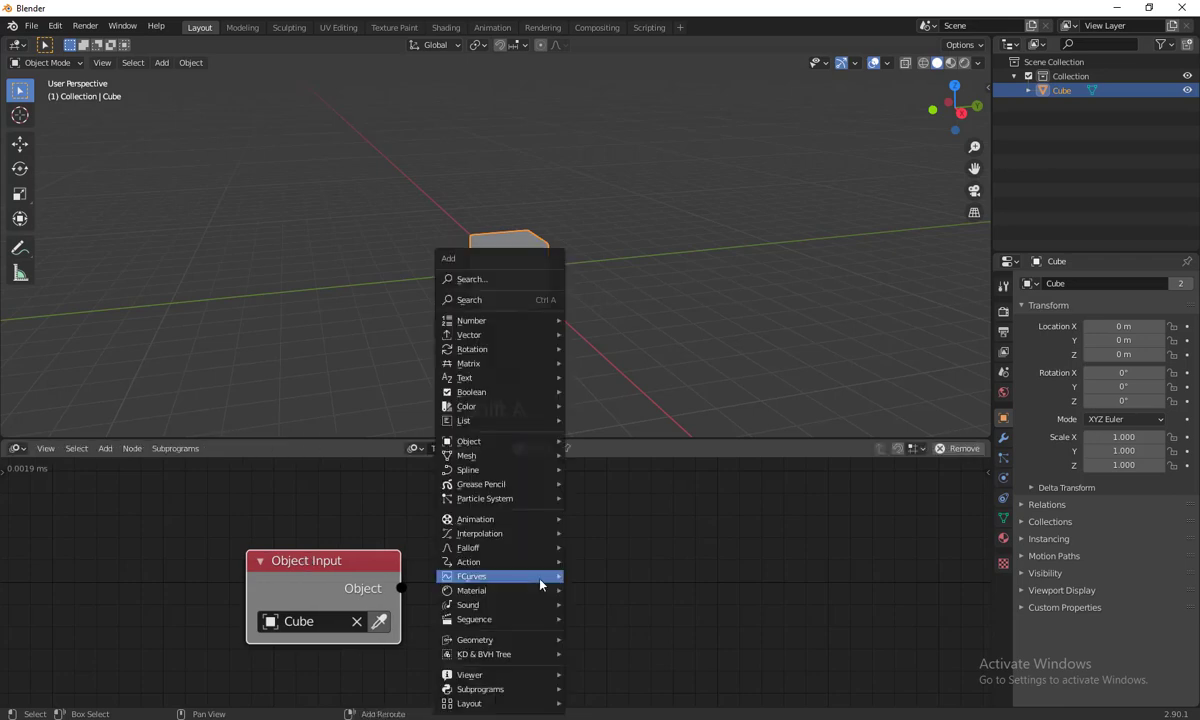
pyautogui.moveTo(540, 577)
pyautogui.click(105, 448)
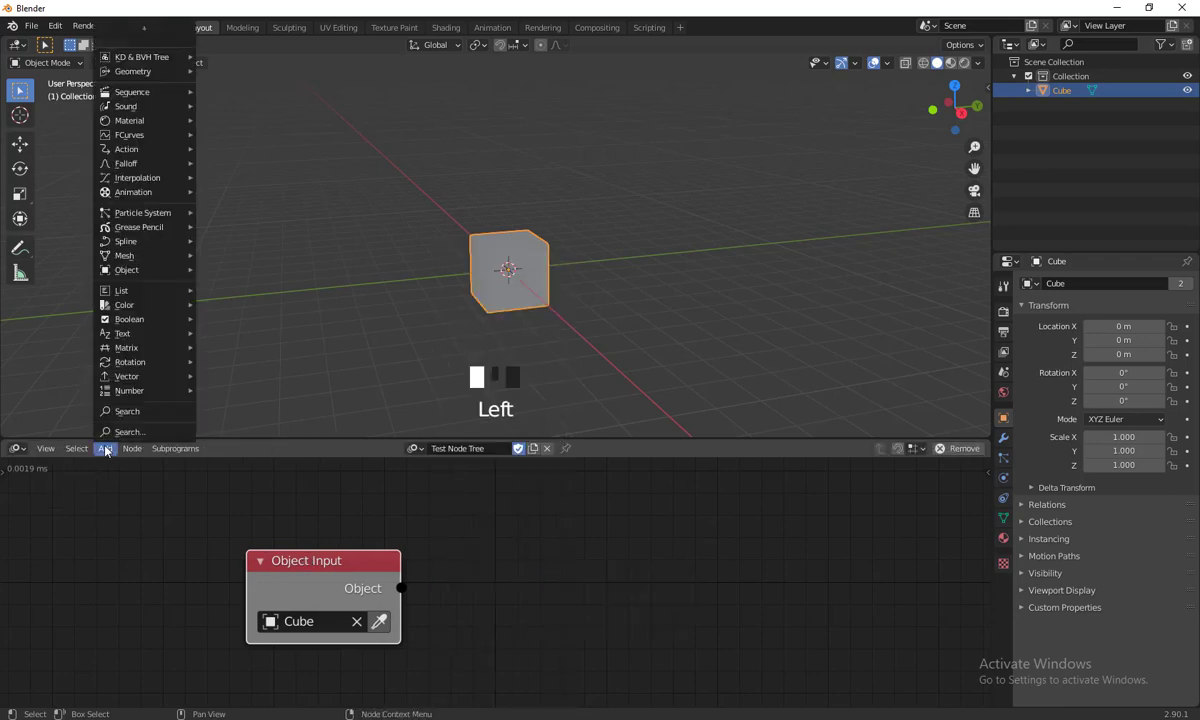
pyautogui.moveTo(135, 275)
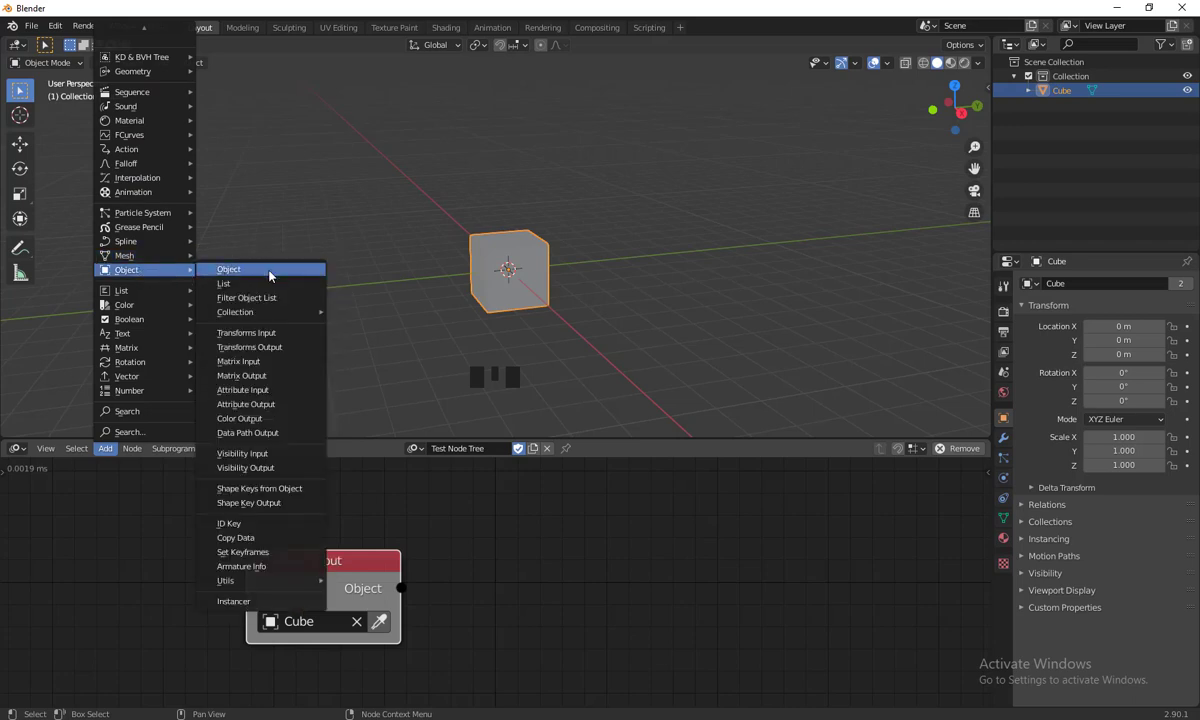
pyautogui.click(292, 347)
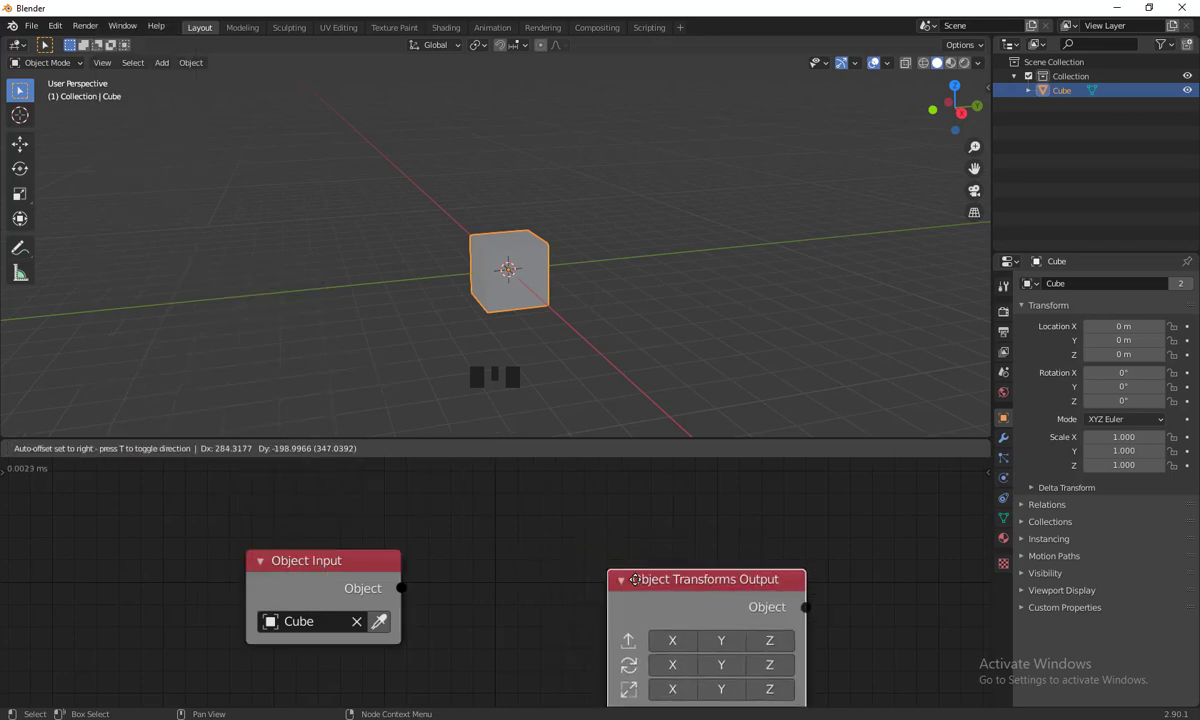
pyautogui.click(513, 512)
# - Space the two nodes apart and link the Object Input node's Object output to the Object Transforms Output node's Object input
pyautogui.moveTo(378, 557); pyautogui.dragTo(277, 563)
pyautogui.moveTo(581, 522); pyautogui.dragTo(457, 535)
pyautogui.moveTo(249, 551); pyautogui.dragTo(263, 525)
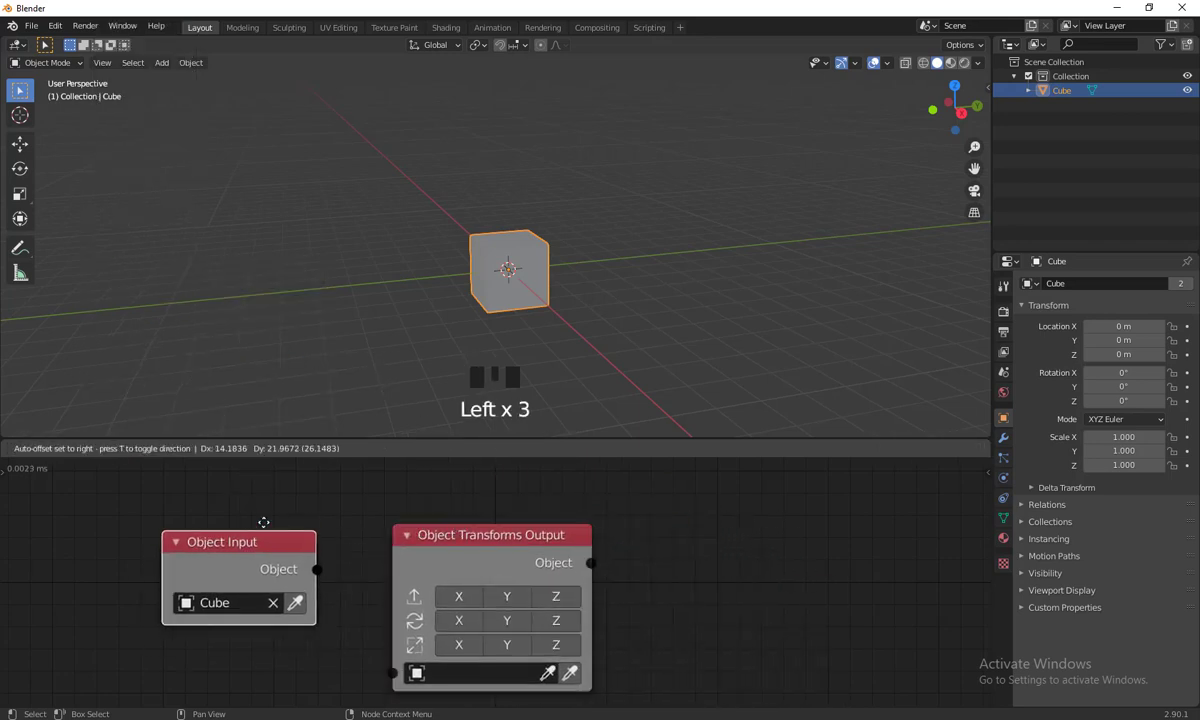
pyautogui.moveTo(484, 537); pyautogui.dragTo(550, 501)
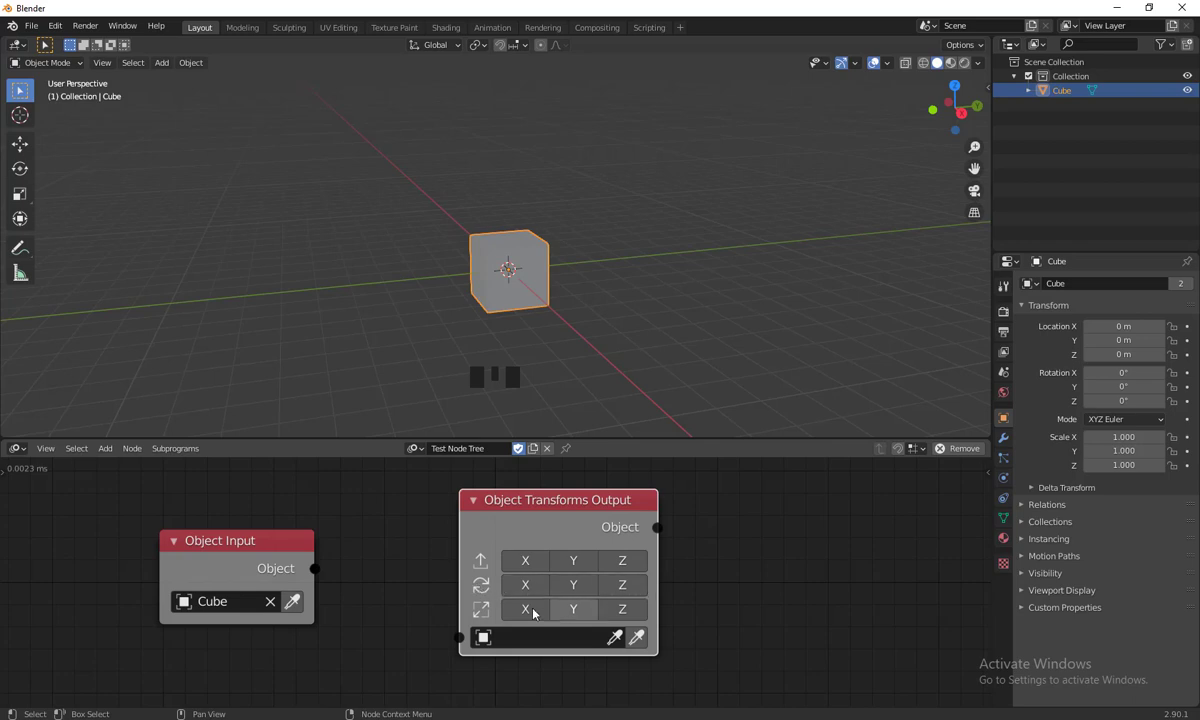
pyautogui.moveTo(582, 587); pyautogui.dragTo(635, 597)
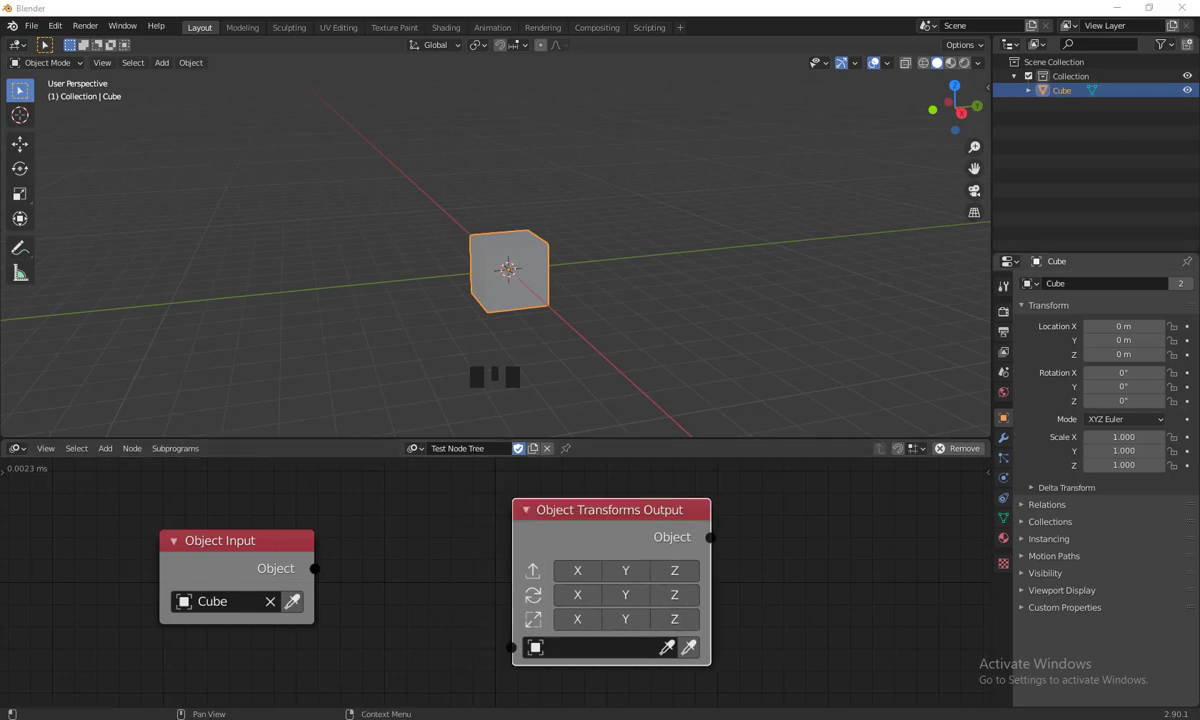
pyautogui.moveTo(249, 545); pyautogui.dragTo(232, 552)
pyautogui.moveTo(297, 575); pyautogui.dragTo(510, 648)
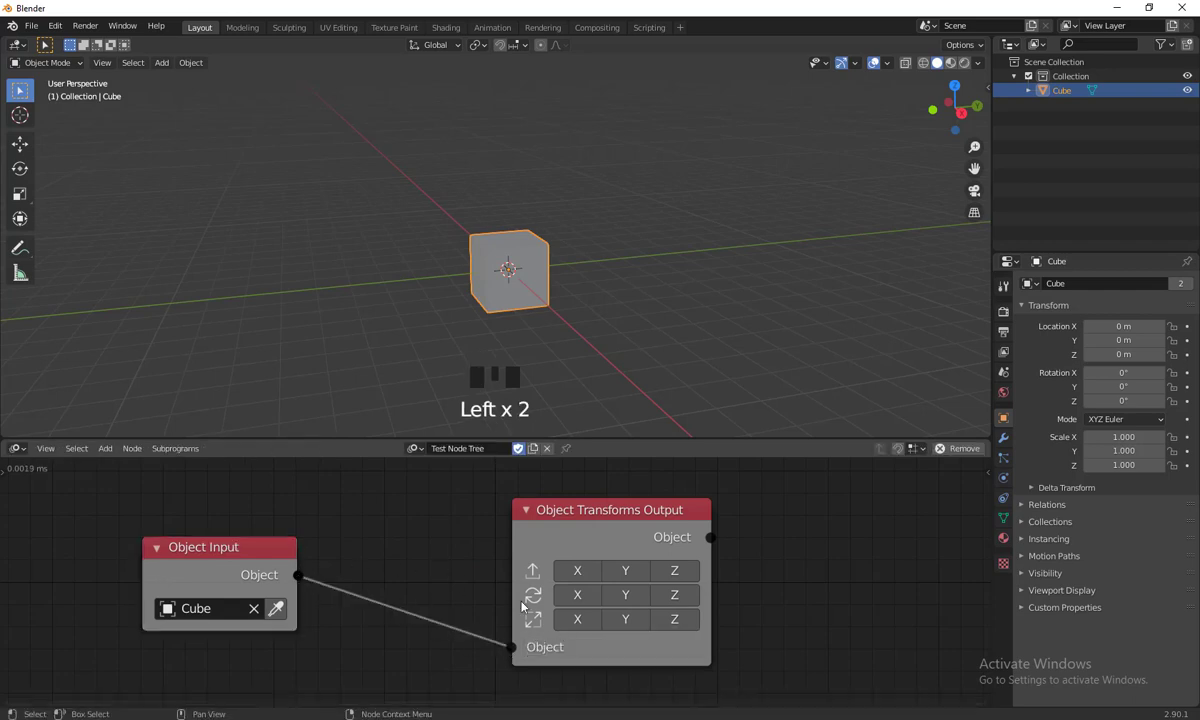
# - Enlarge the node editor area and rearrange the two linked nodes so both fit fully inside it
pyautogui.moveTo(225, 561); pyautogui.dragTo(205, 566)
pyautogui.moveTo(520, 507); pyautogui.dragTo(522, 486)
pyautogui.moveTo(597, 441); pyautogui.dragTo(605, 337)
pyautogui.moveTo(229, 511); pyautogui.dragTo(284, 518)
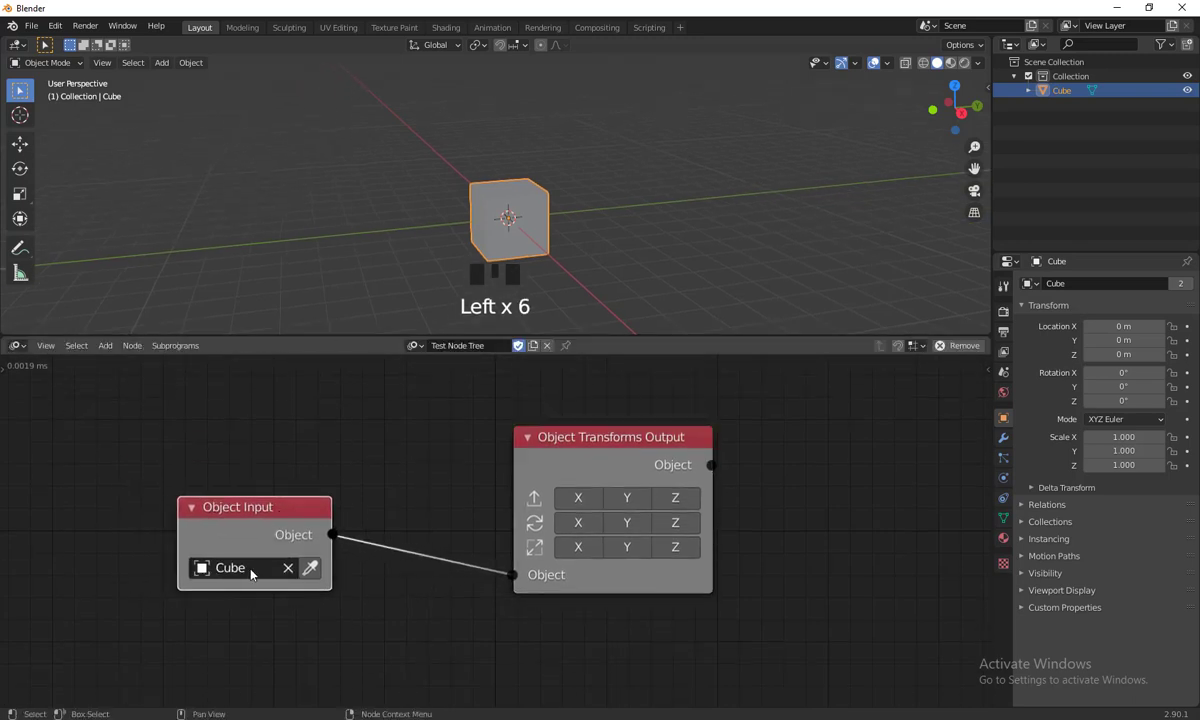
pyautogui.moveTo(604, 447); pyautogui.dragTo(600, 432)
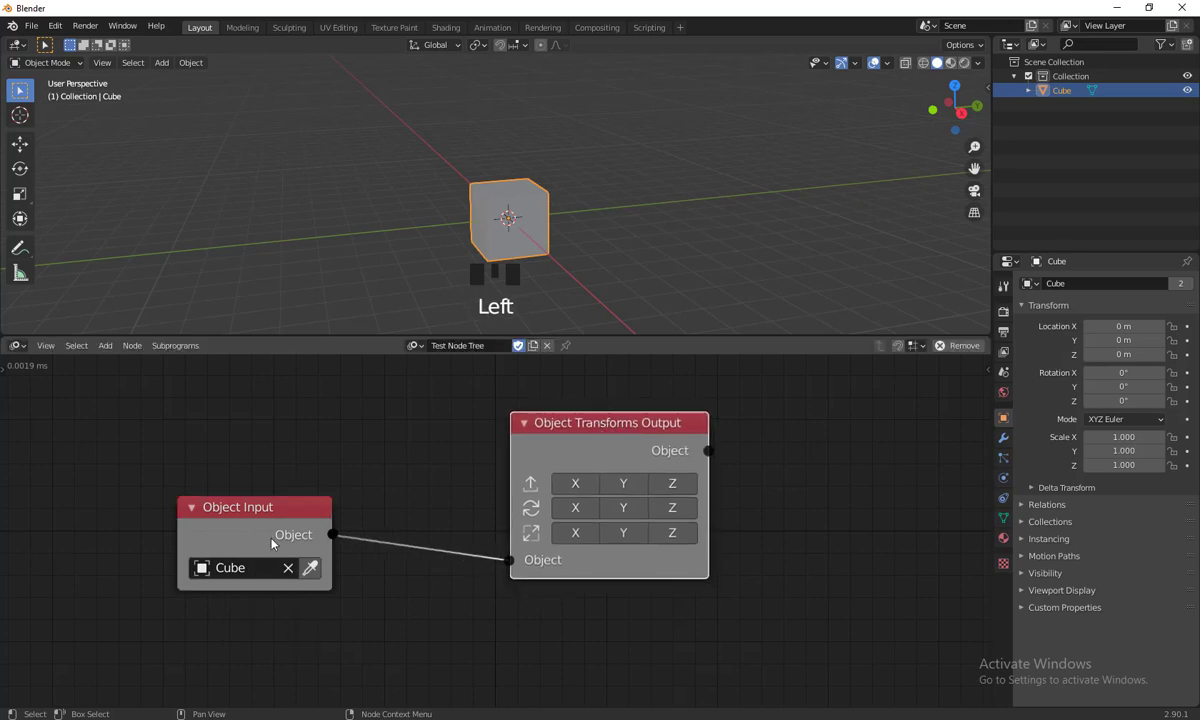
# - Enable Y location on the Object Transforms Output node, test changing its location values, and undo the value changes
pyautogui.click(625, 485)
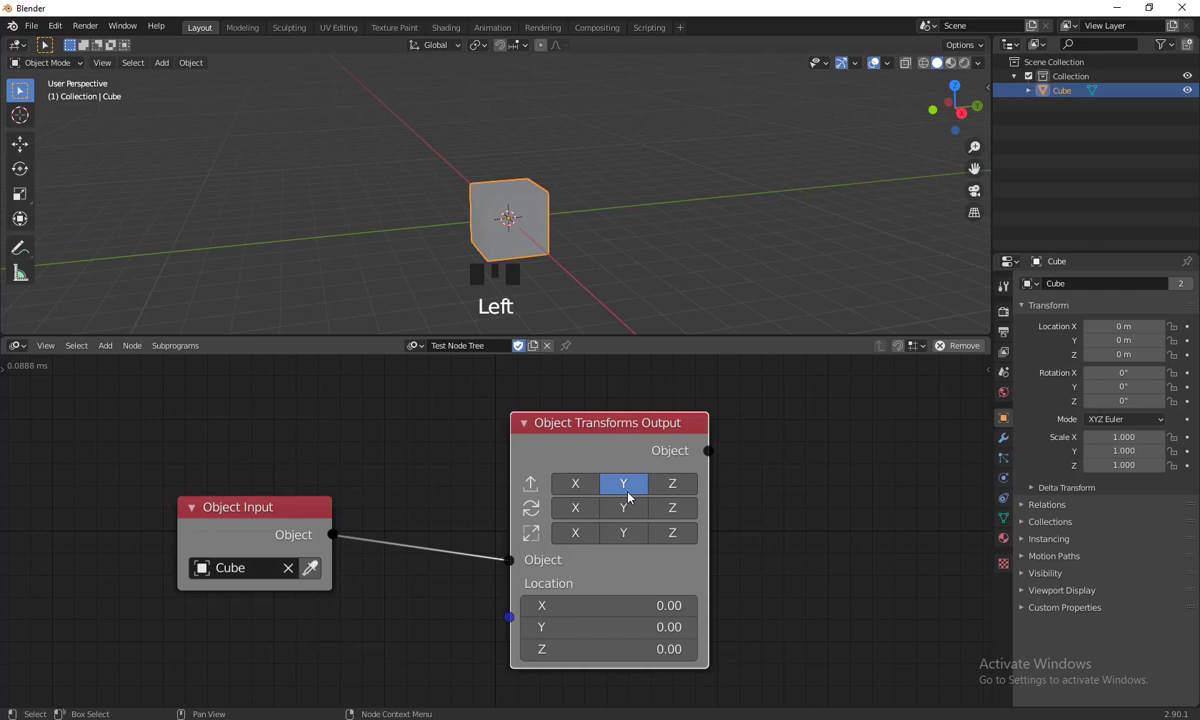
pyautogui.moveTo(660, 605); pyautogui.dragTo(715, 627)
pyautogui.hotkey('ctrl', 'z')
pyautogui.hotkey('ctrl', 'z')
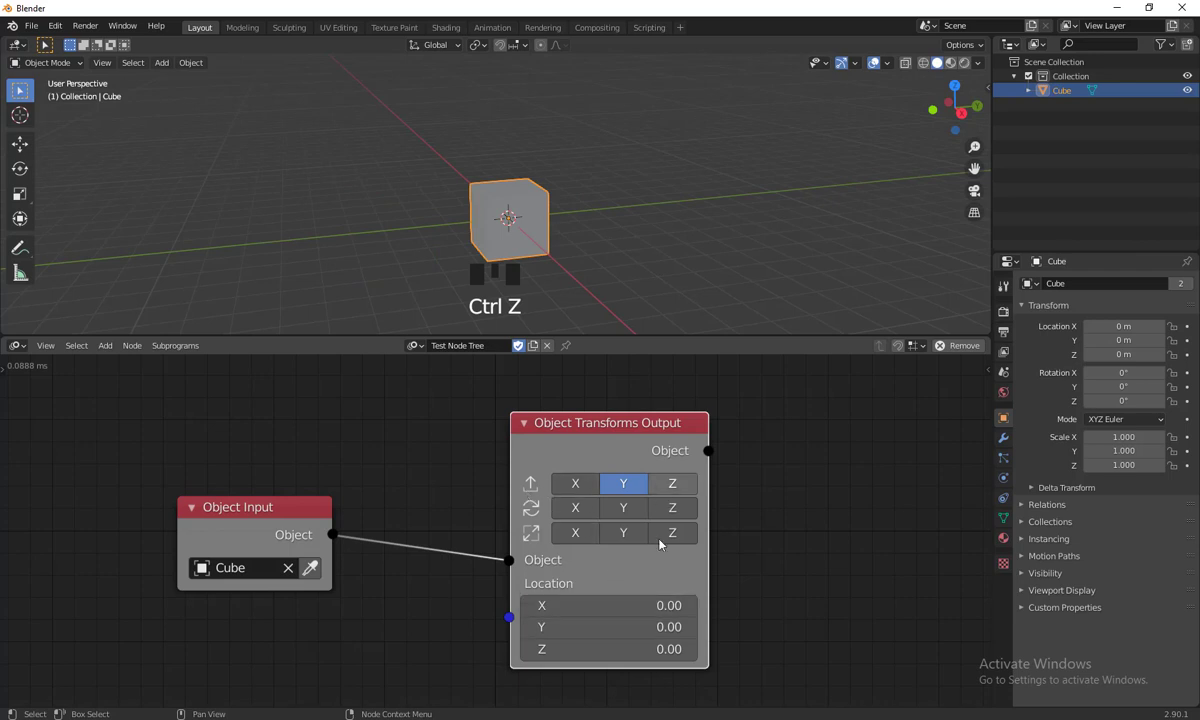
pyautogui.moveTo(630, 649); pyautogui.dragTo(630, 649)
pyautogui.hotkey('ctrl', 'z')
# - Enable X and Z location as well, try moving the cube with the location values, and reset all three to 0
pyautogui.click(575, 483)
pyautogui.click(672, 485)
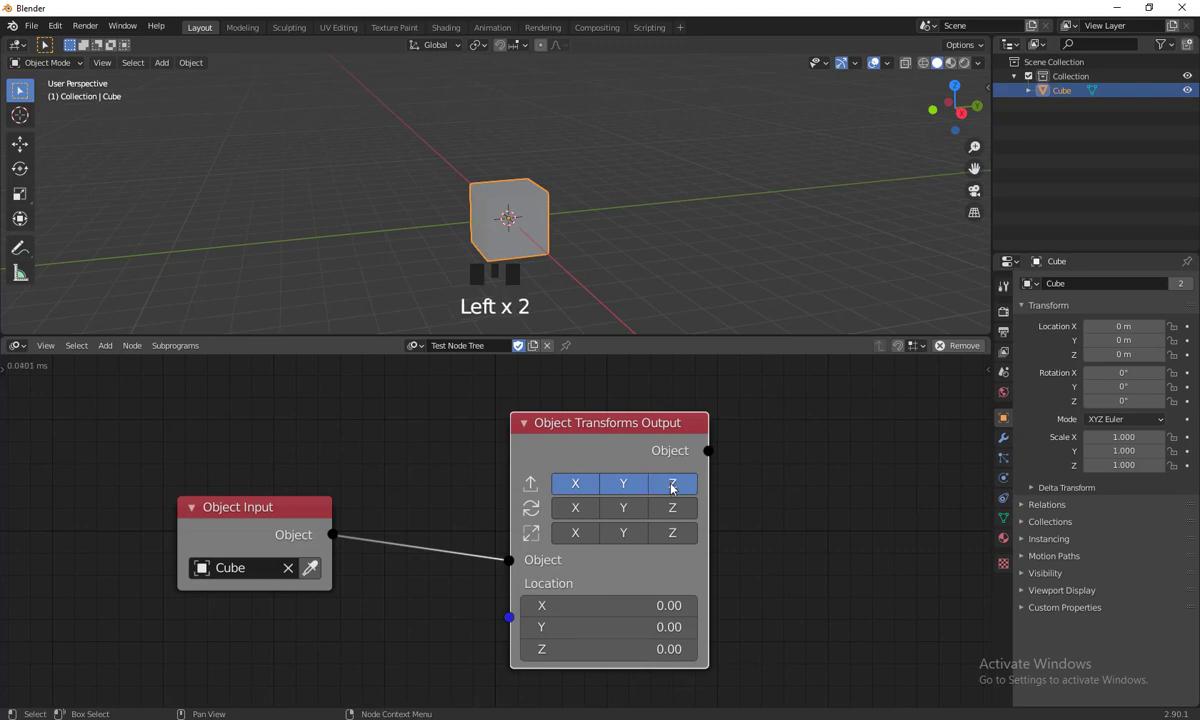
pyautogui.moveTo(630, 649)
pyautogui.mouseDown()
pyautogui.moveTo(630, 605)
pyautogui.moveTo(645, 613)
pyautogui.moveTo(645, 649)
pyautogui.mouseUp()
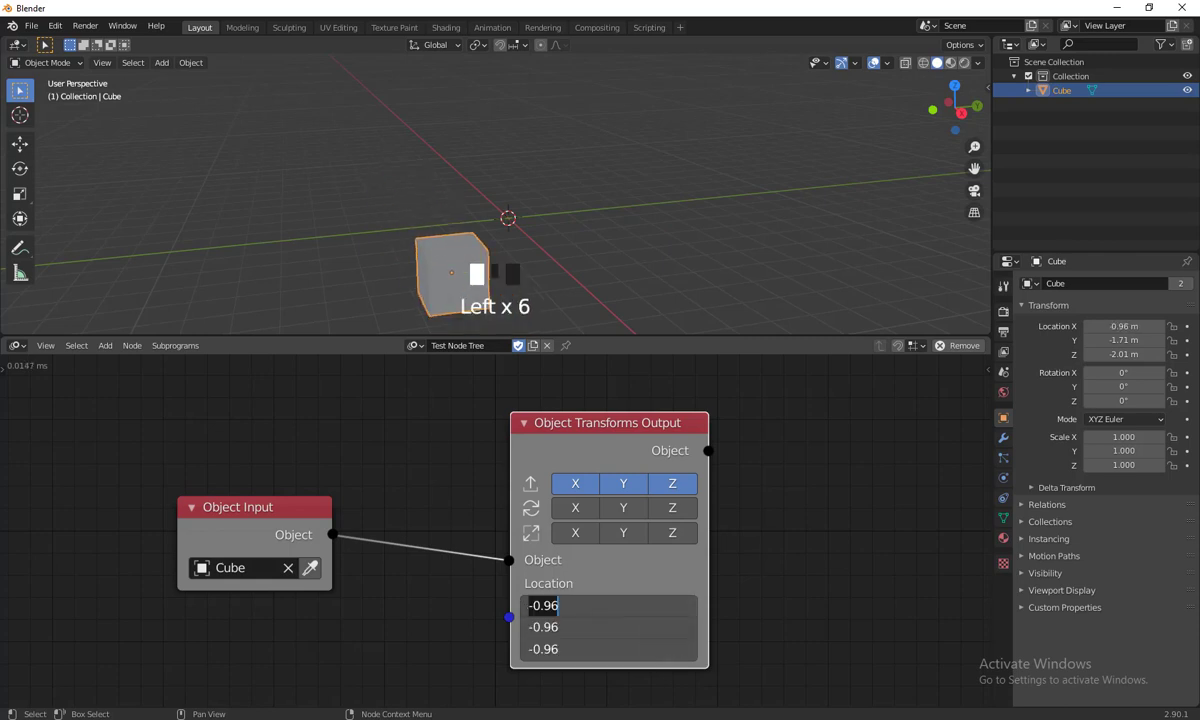
pyautogui.write('0')
pyautogui.press('Return')
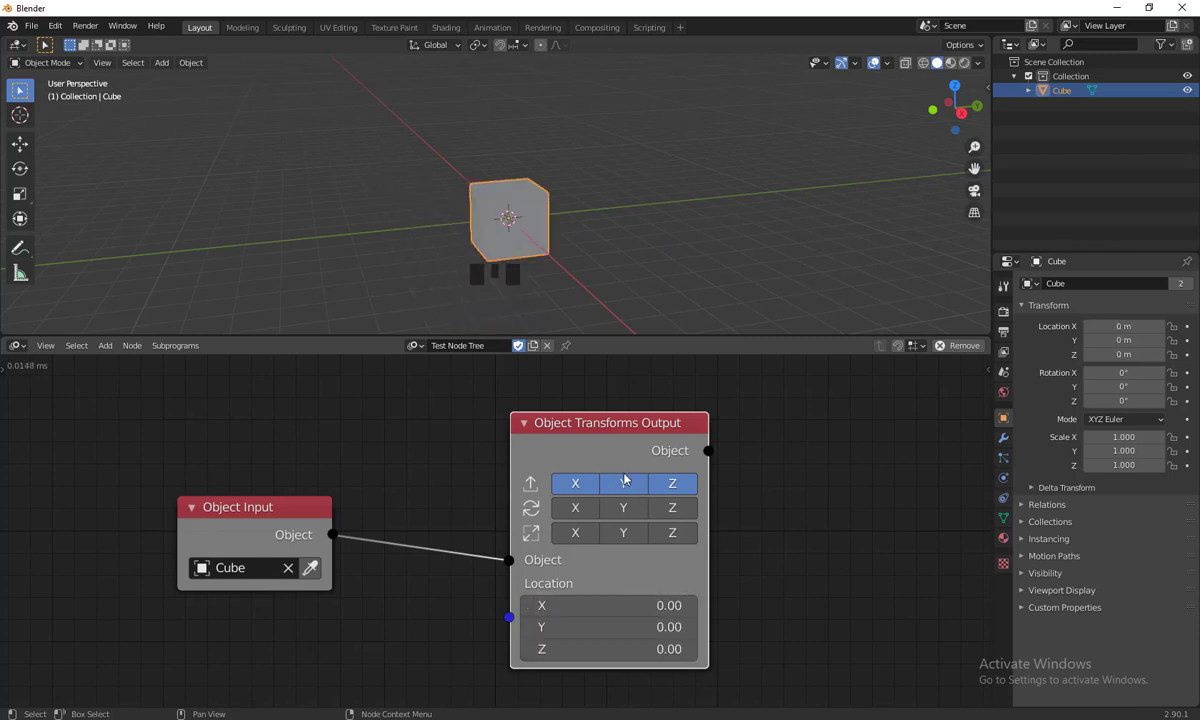
pyautogui.moveTo(634, 435); pyautogui.dragTo(622, 423)
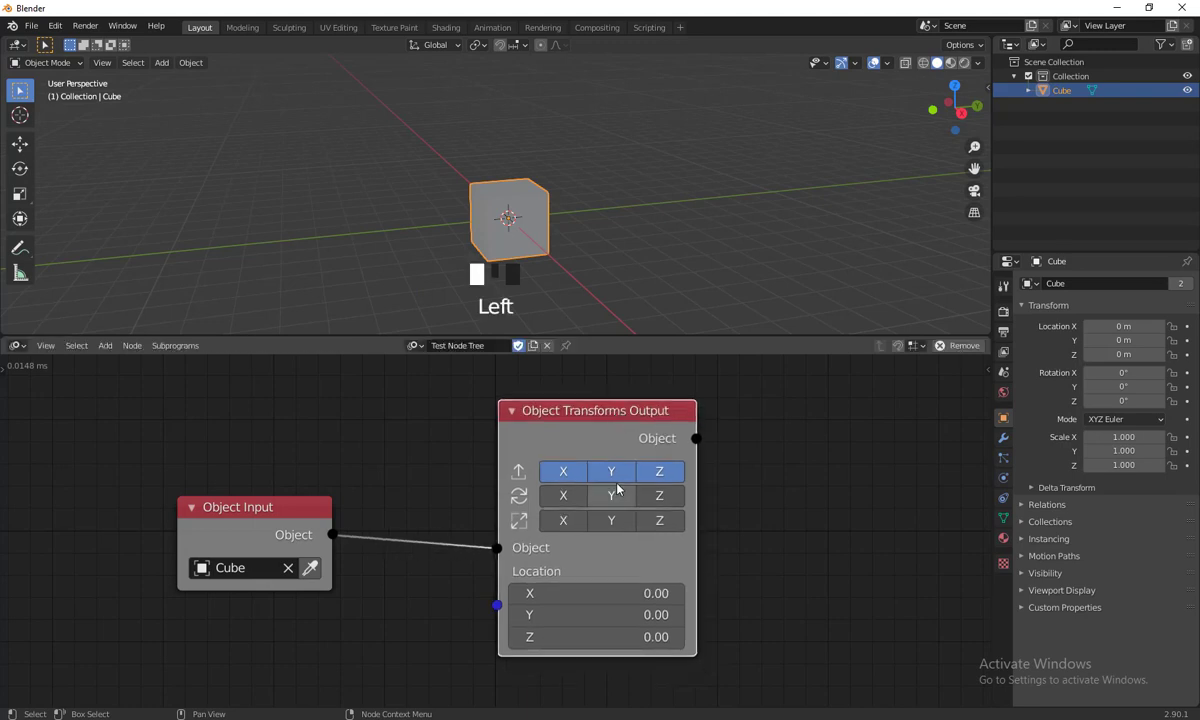
# - Enable X, Y and Z rotation on the Object Transforms Output node and move the node so it fits inside the editor
pyautogui.click(565, 496)
pyautogui.click(611, 496)
pyautogui.click(659, 496)
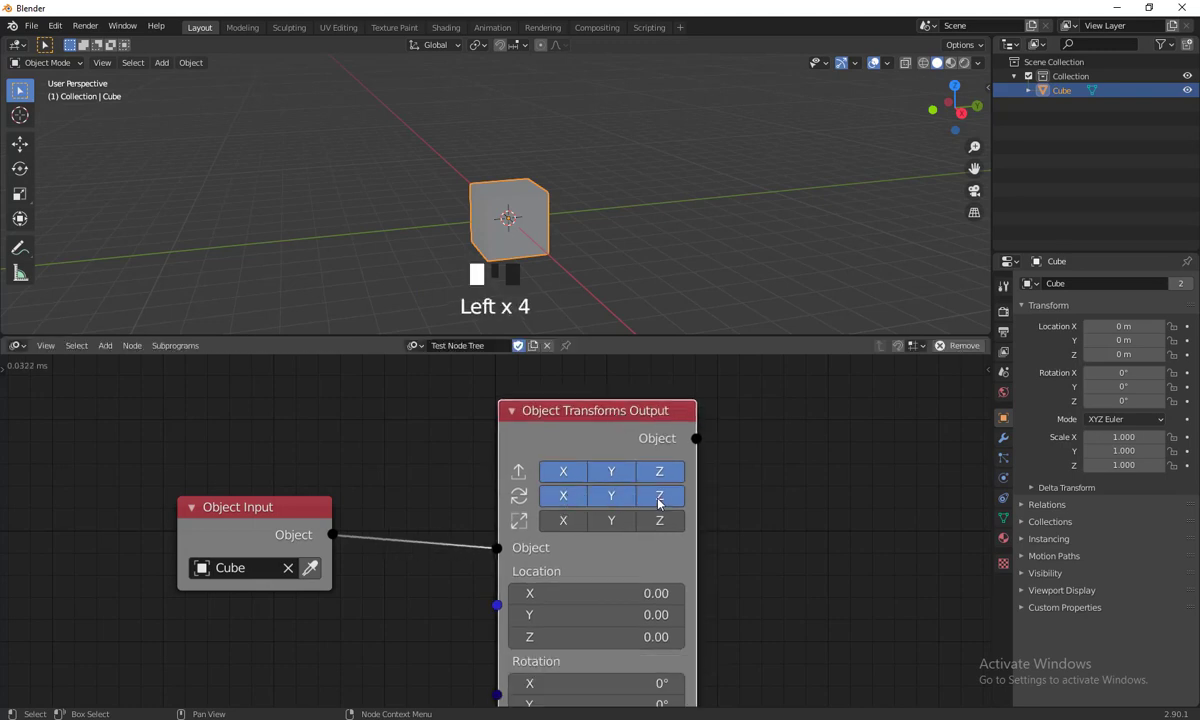
pyautogui.moveTo(606, 427); pyautogui.dragTo(614, 397)
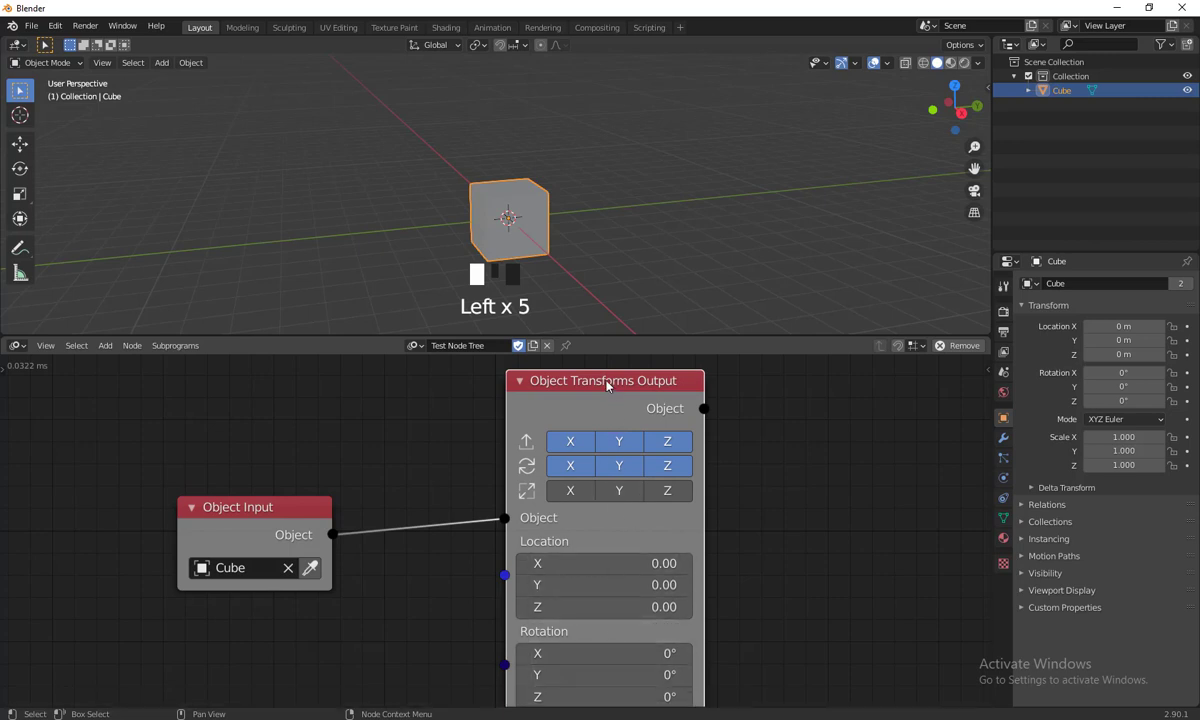
pyautogui.scroll(-1, 603, 516)
pyautogui.scroll(-3, 603, 516)
pyautogui.keyDown('shift'); pyautogui.moveTo(707, 607); pyautogui.dragTo(650, 577, button='middle'); pyautogui.keyUp('shift')
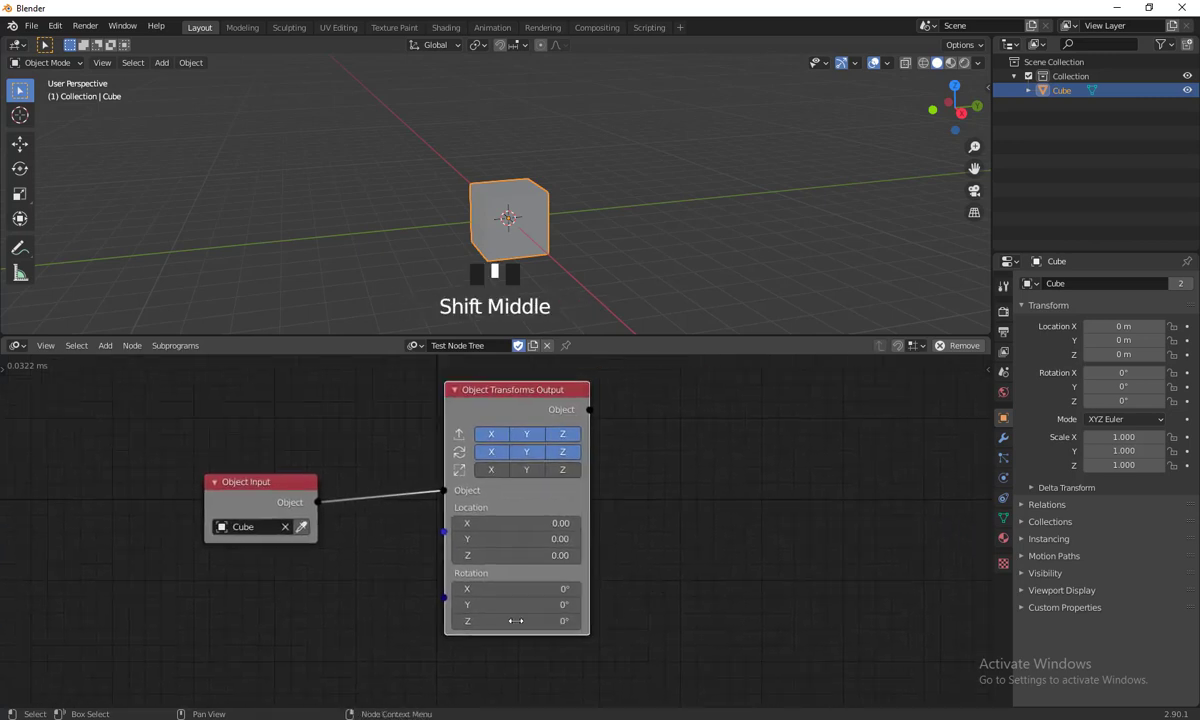
# - Try rotating the cube with the node's Rotation values, undoing the trials and resetting all three to 0°
pyautogui.moveTo(497, 595)
pyautogui.mouseDown()
pyautogui.moveTo(472, 595)
pyautogui.moveTo(515, 606)
pyautogui.moveTo(485, 588)
pyautogui.mouseUp()
pyautogui.hotkey('ctrl', 'z')
pyautogui.hotkey('ctrl', 'z')
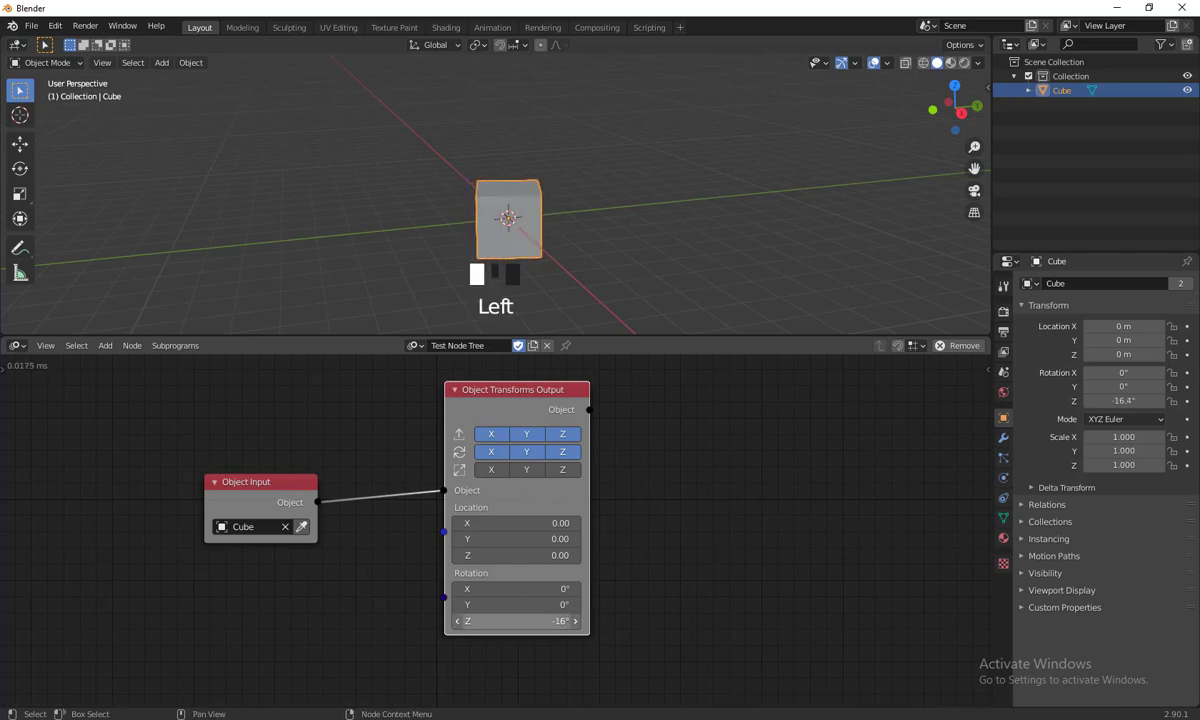
pyautogui.hotkey('ctrl', 'z')
pyautogui.moveTo(250, 502); pyautogui.dragTo(235, 488)
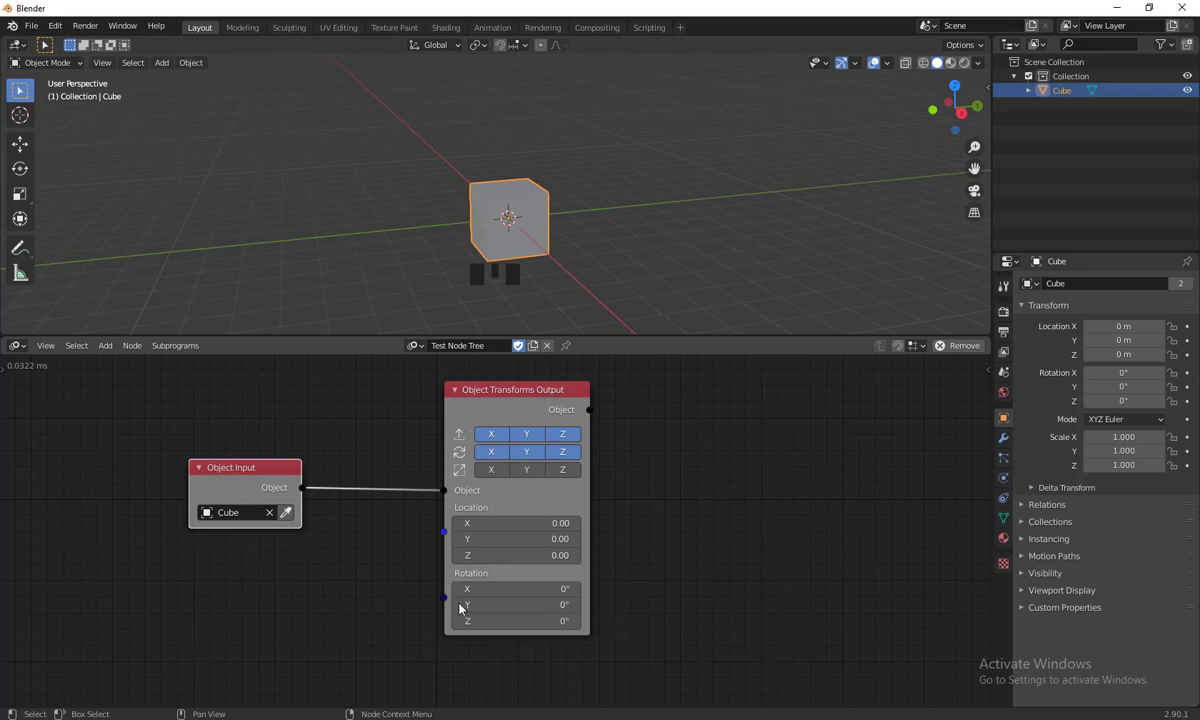
pyautogui.moveTo(524, 621); pyautogui.dragTo(495, 589)
pyautogui.moveTo(517, 523)
pyautogui.mouseDown()
pyautogui.moveTo(560, 523)
pyautogui.moveTo(500, 523)
pyautogui.mouseUp()
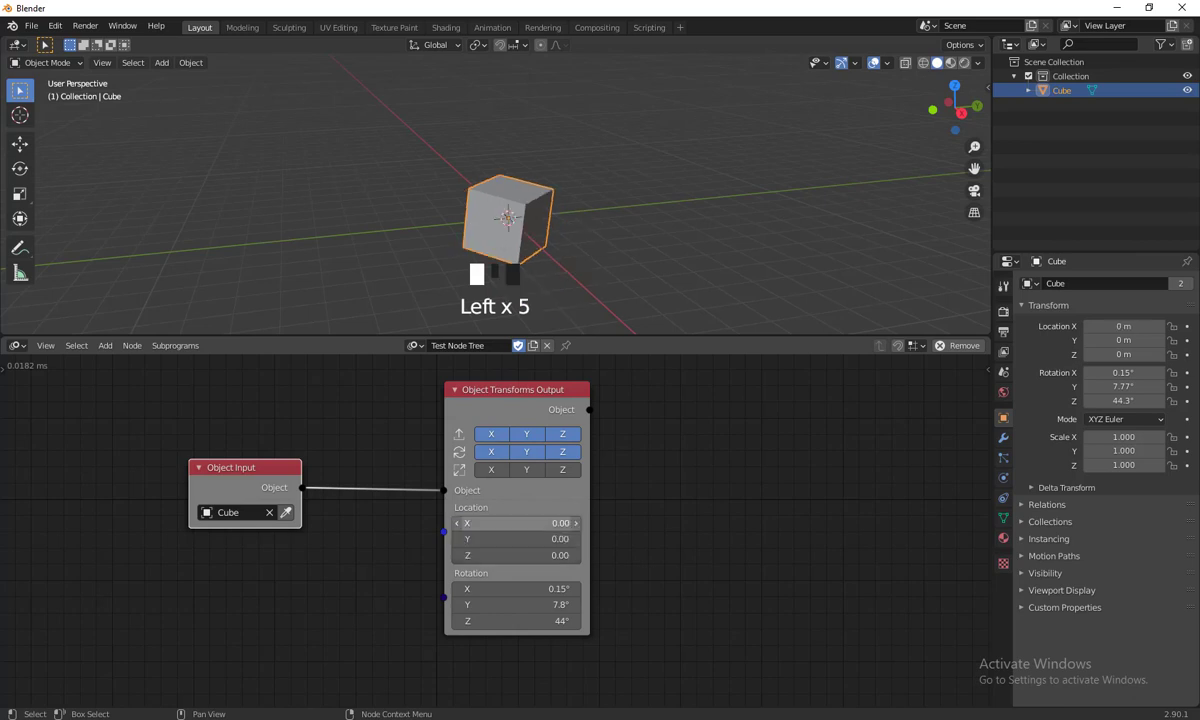
pyautogui.moveTo(515, 589); pyautogui.dragTo(515, 621)
pyautogui.press('Escape')
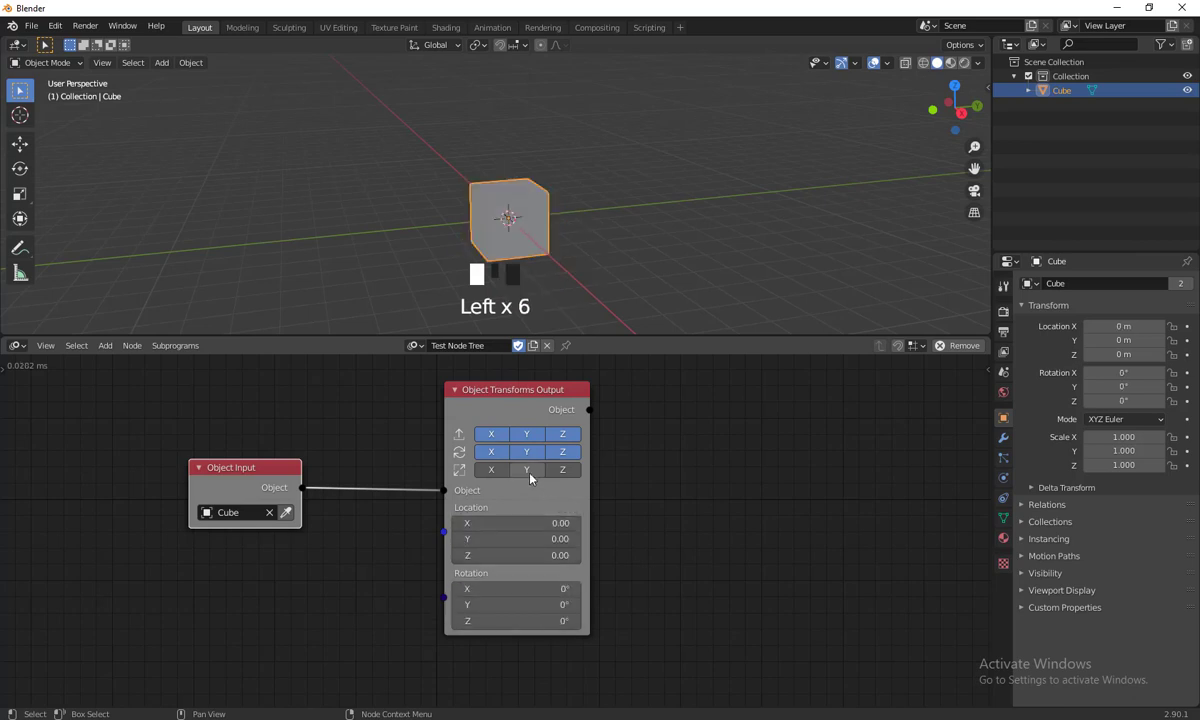
# - Disable all rotation and location axes on the Object Transforms Output node and reposition both nodes slightly
pyautogui.click(490, 452)
pyautogui.click(526, 452)
pyautogui.click(562, 452)
pyautogui.click(562, 434)
pyautogui.click(526, 434)
pyautogui.click(495, 436)
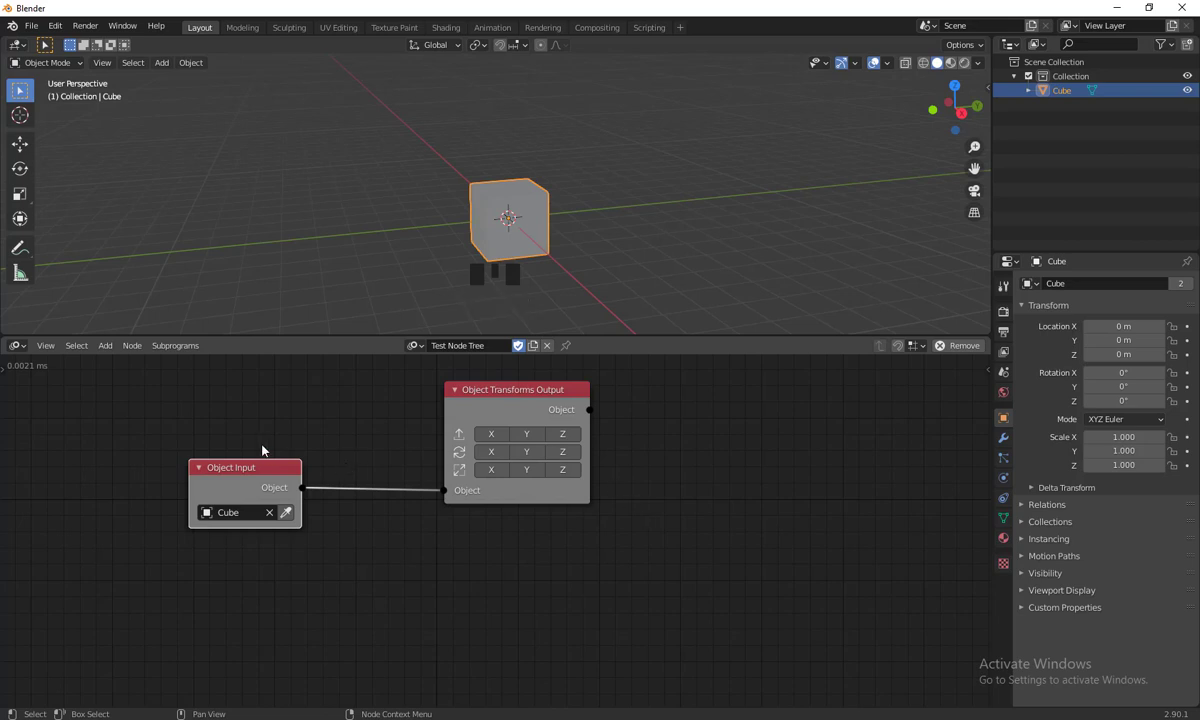
pyautogui.moveTo(263, 462); pyautogui.dragTo(271, 469)
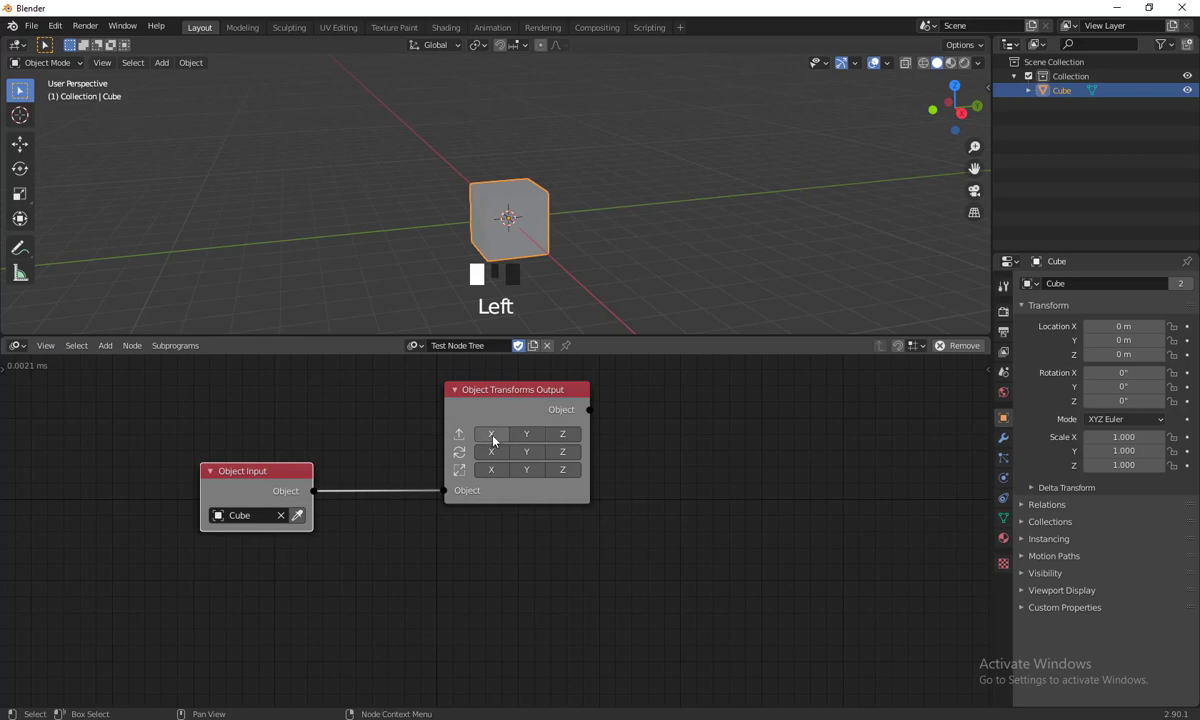
pyautogui.moveTo(496, 446); pyautogui.dragTo(497, 462)
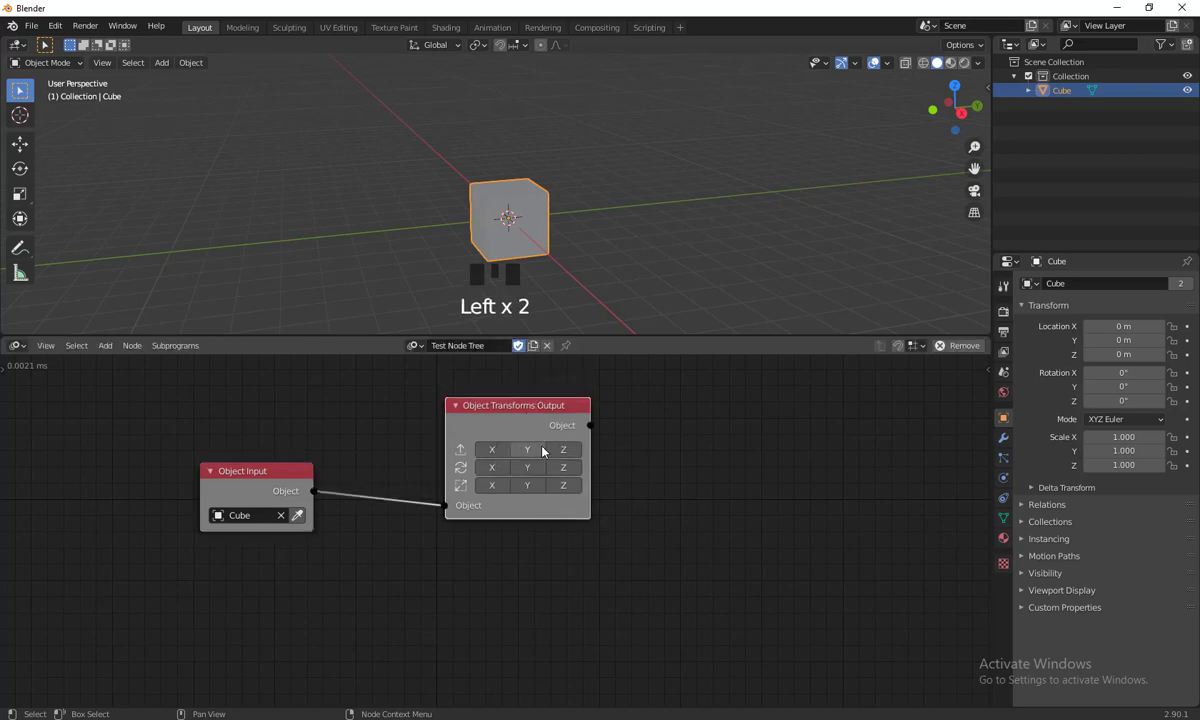
# - Enable only Y location, try moving the cube along Y and X in the viewport and with the node's location value, and undo each move
pyautogui.click(535, 454)
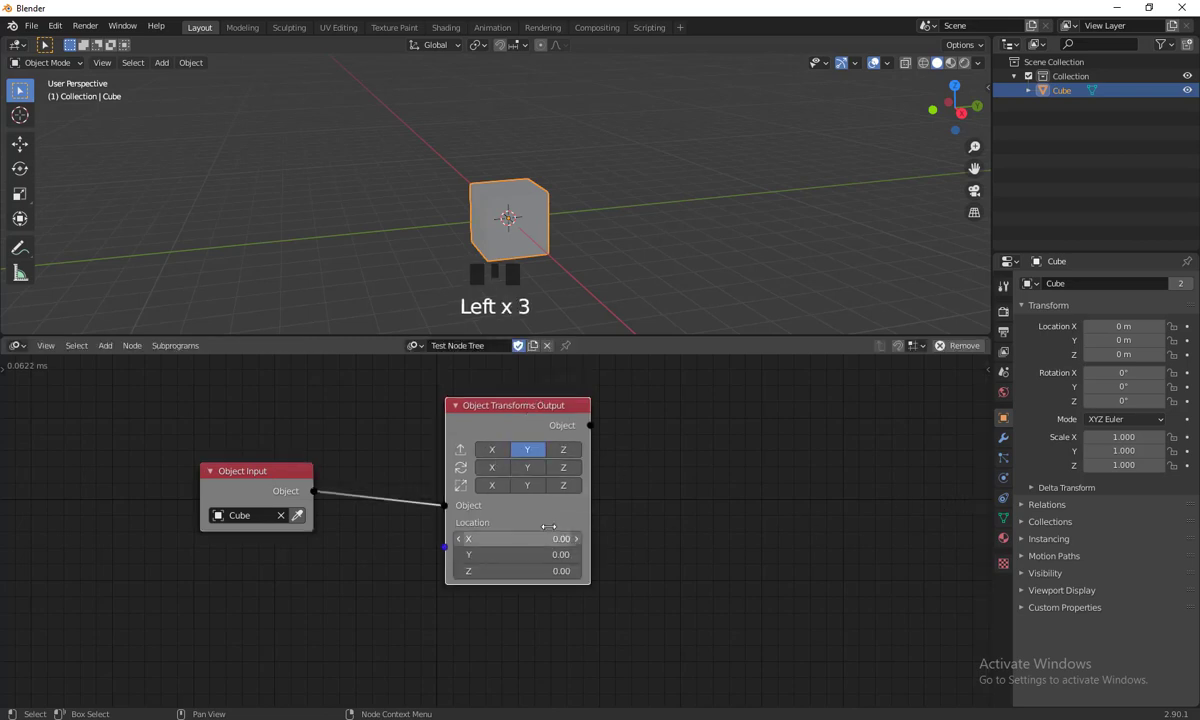
pyautogui.click(19, 143)
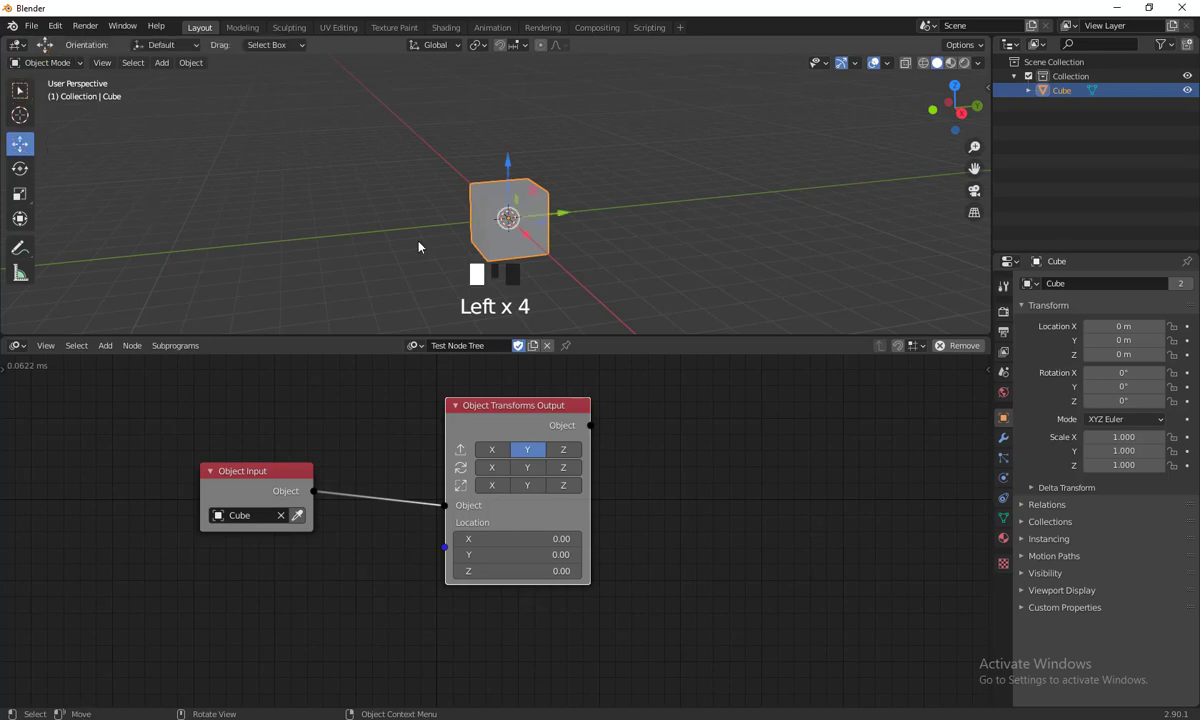
pyautogui.moveTo(564, 218); pyautogui.dragTo(589, 236)
pyautogui.hotkey('ctrl', 'z')
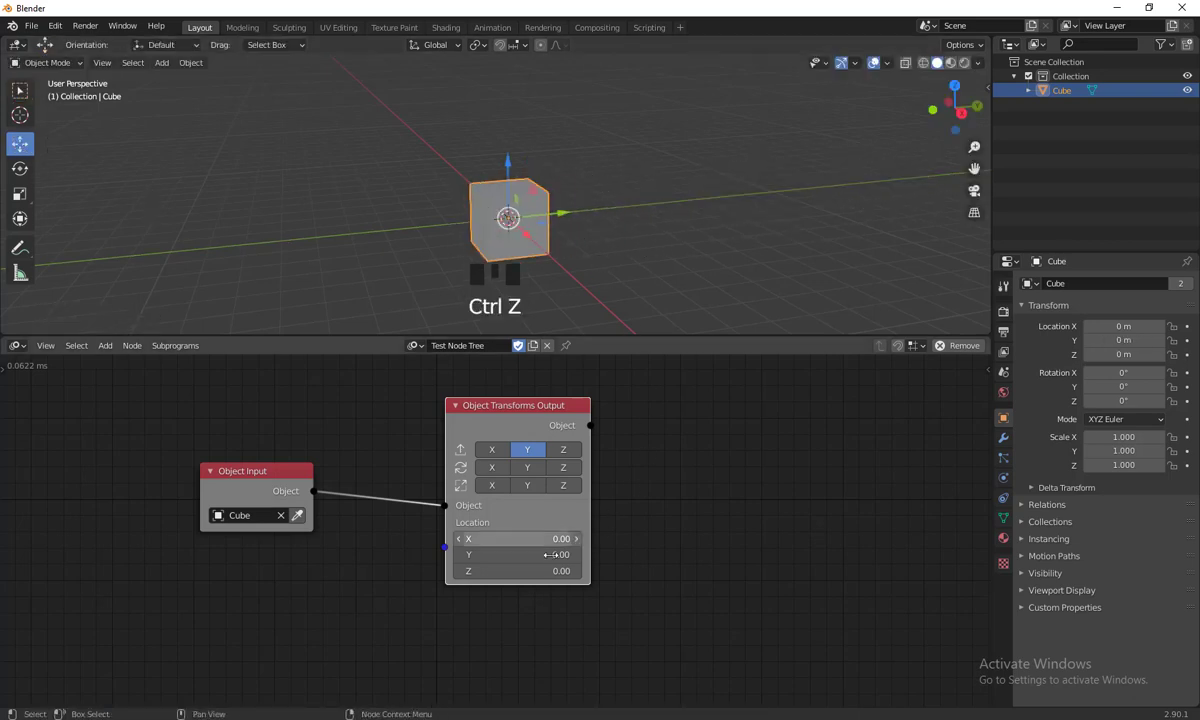
pyautogui.moveTo(509, 548); pyautogui.dragTo(630, 548)
pyautogui.hotkey('ctrl', 'z')
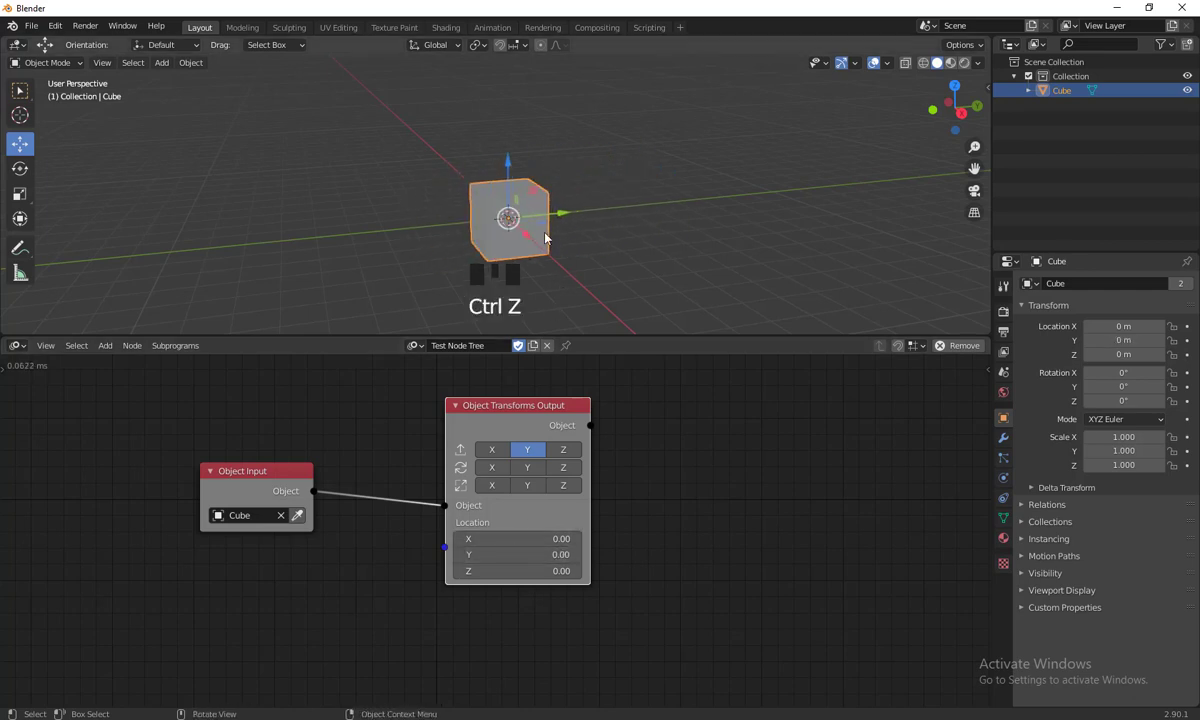
pyautogui.moveTo(526, 240); pyautogui.dragTo(495, 254)
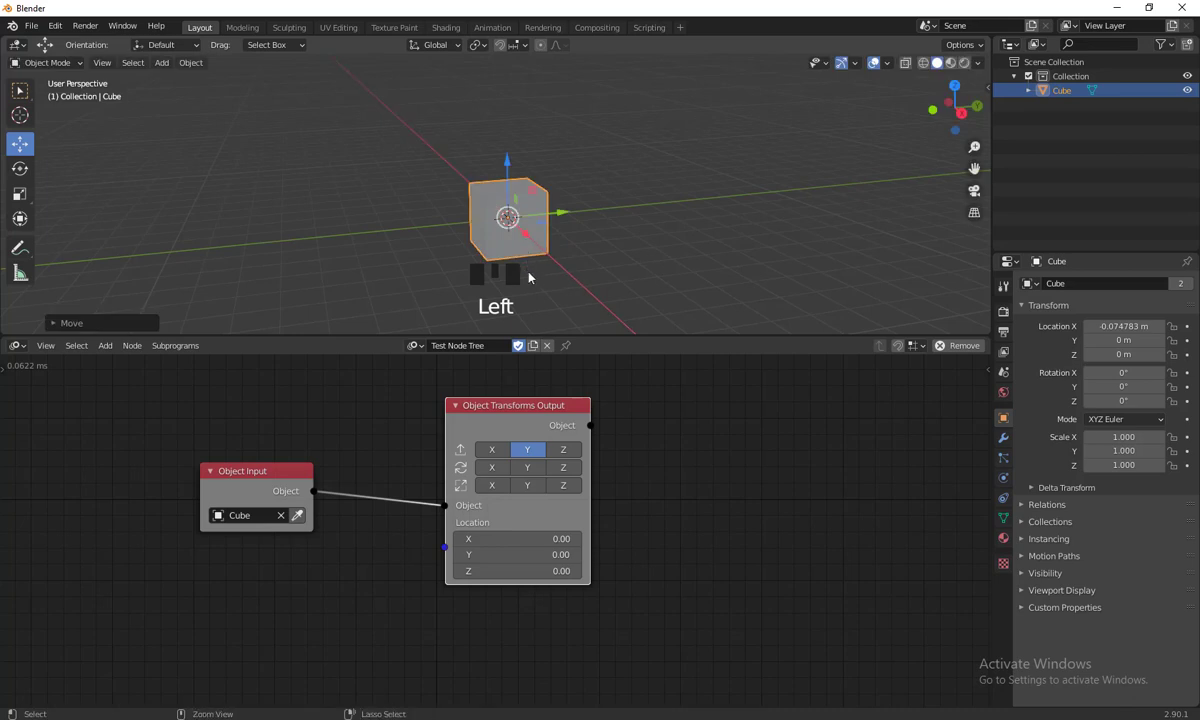
pyautogui.hotkey('ctrl', 'z')
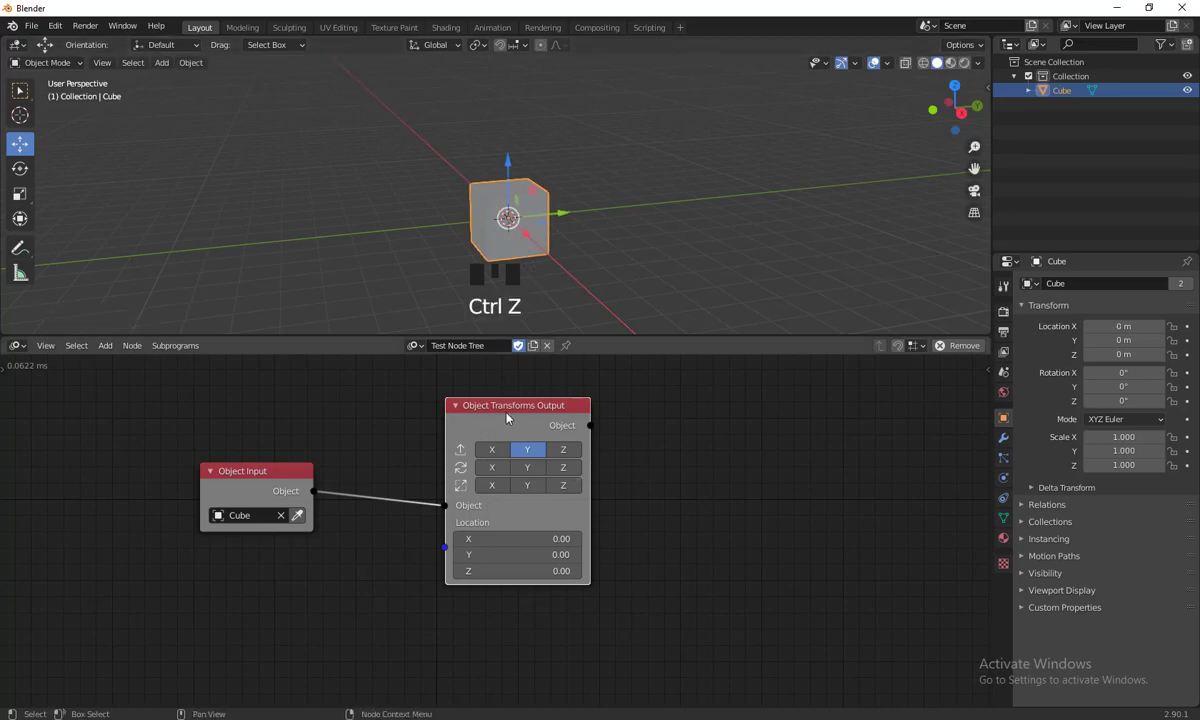
# - Reposition both nodes, switch the enabled location axis from Y to X, and turn X off again
pyautogui.moveTo(497, 405); pyautogui.dragTo(520, 393)
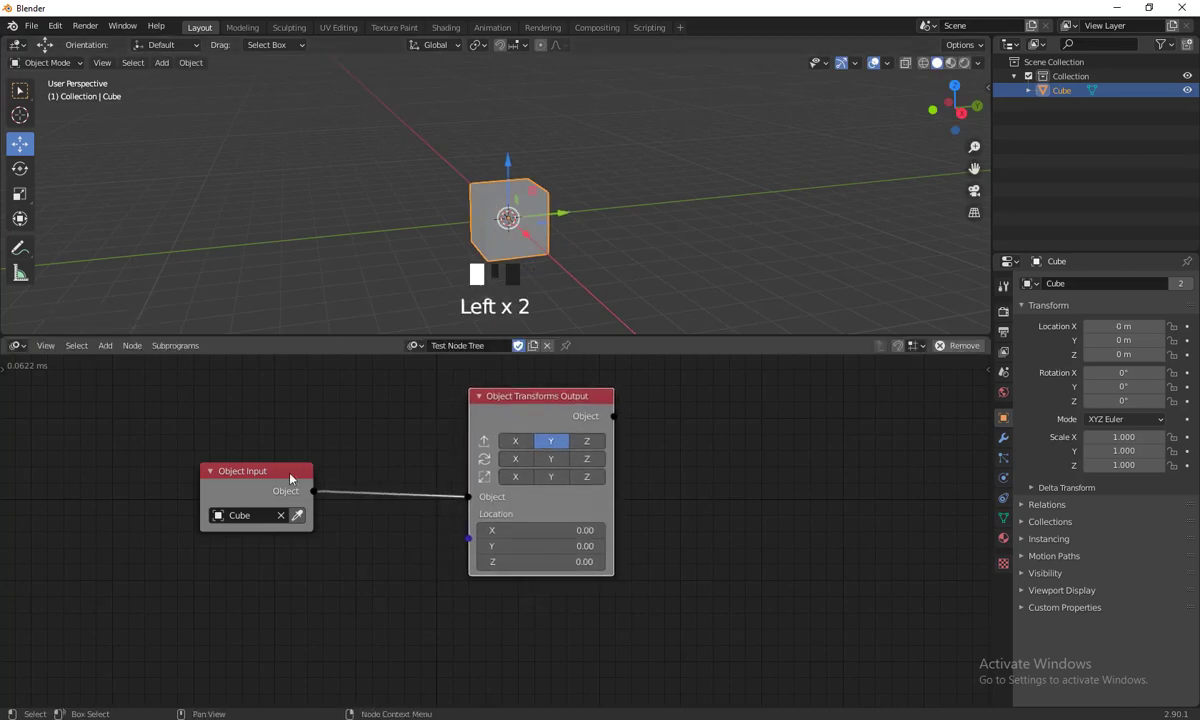
pyautogui.moveTo(294, 489); pyautogui.dragTo(320, 489)
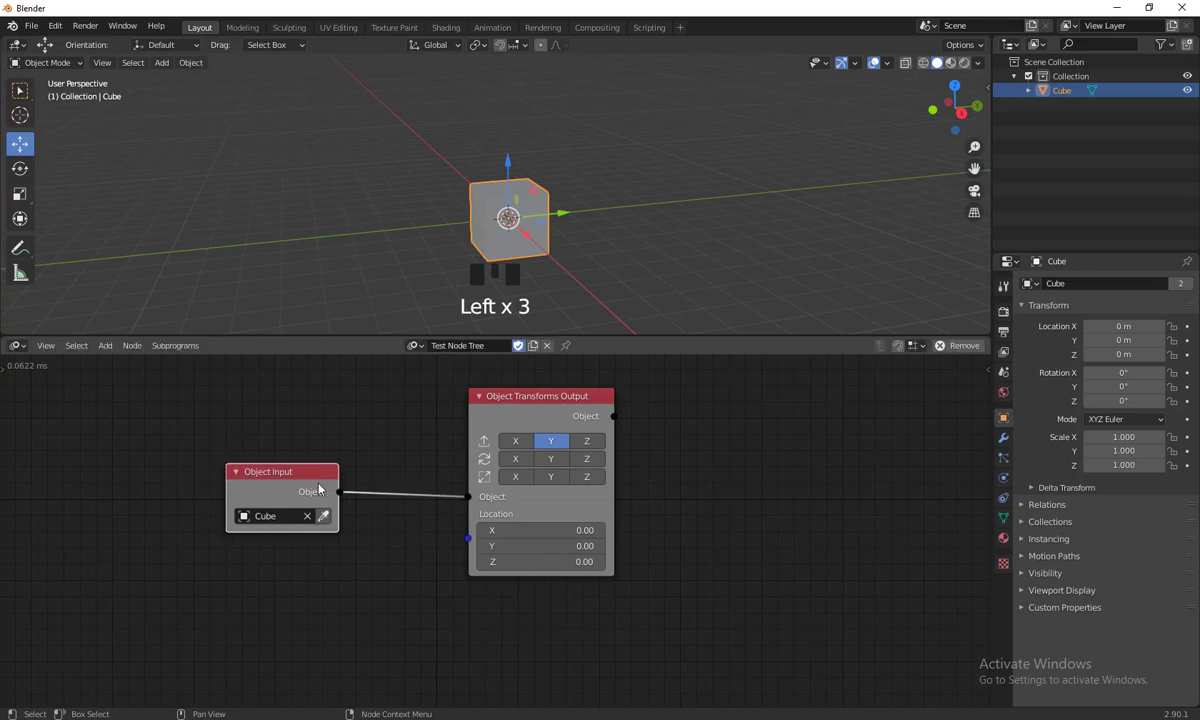
pyautogui.click(519, 440)
pyautogui.click(552, 446)
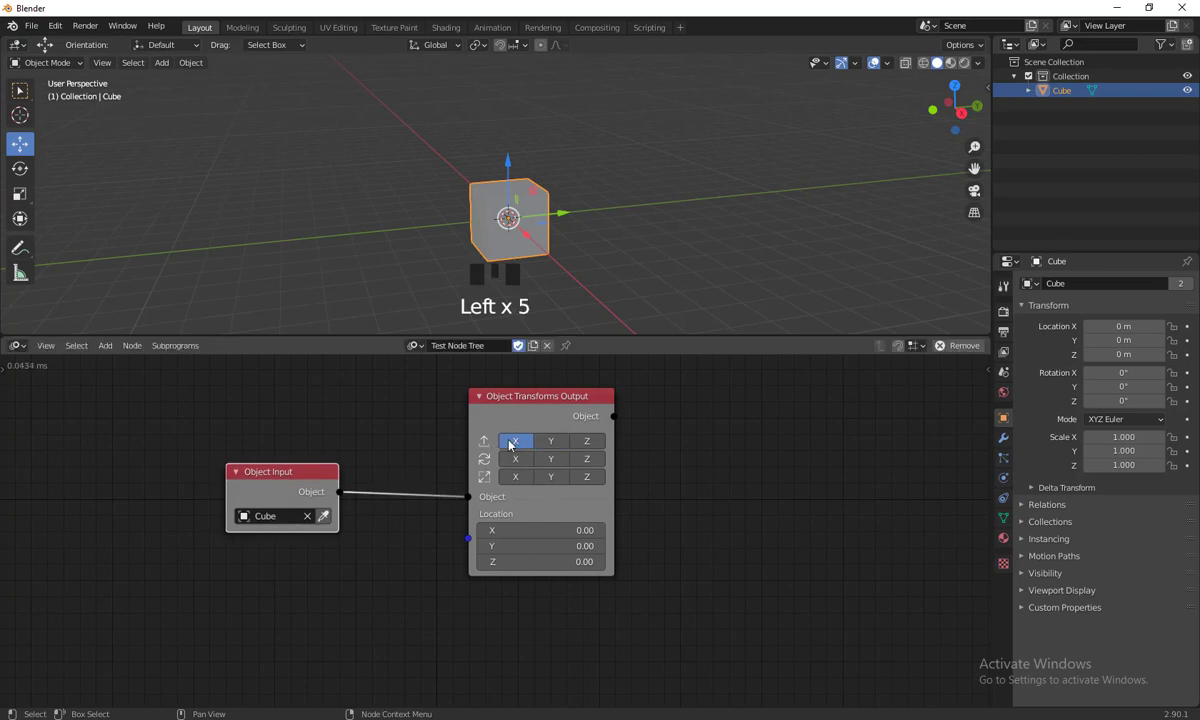
pyautogui.click(511, 443)
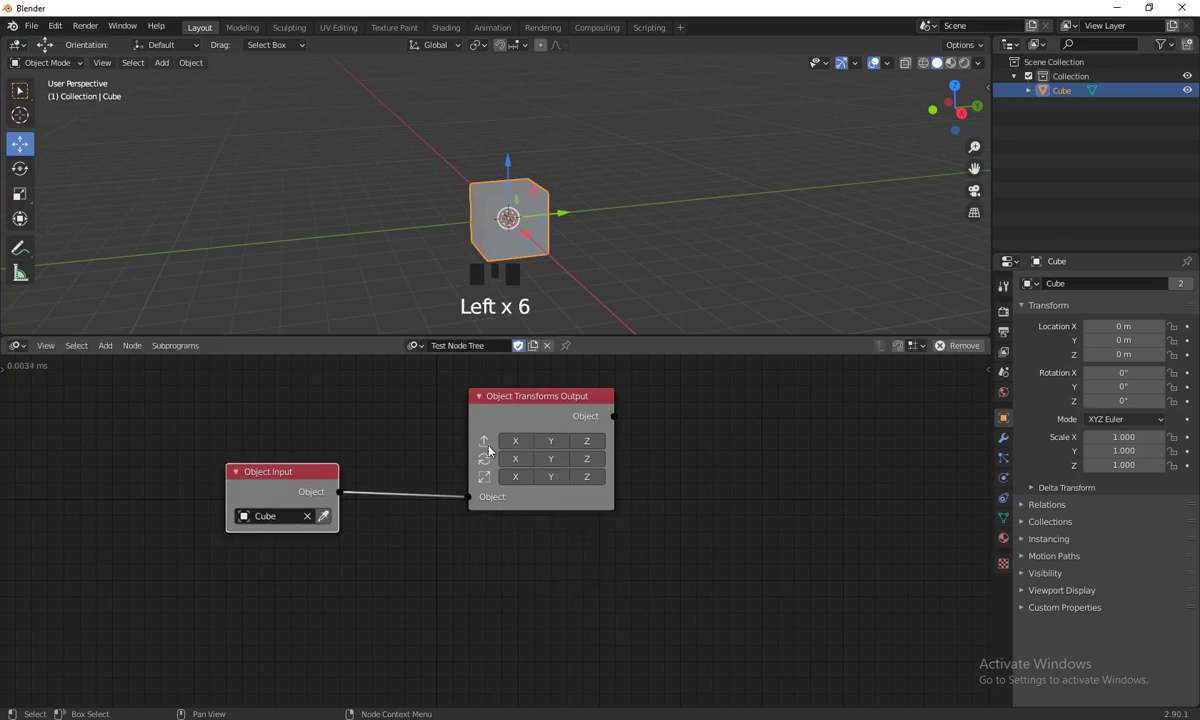
# - Enable X, Y and Z for location, rotation and scale on the Object Transforms Output node
pyautogui.click(516, 441)
pyautogui.click(551, 441)
pyautogui.click(588, 441)
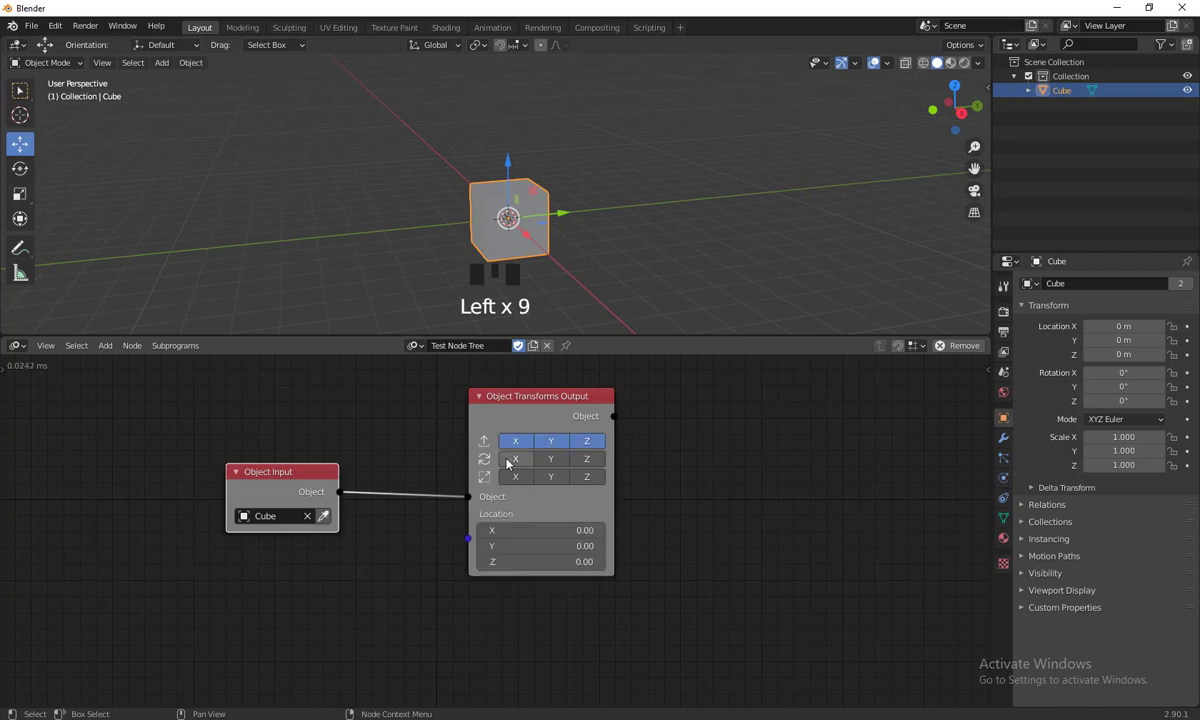
pyautogui.click(516, 458)
pyautogui.click(551, 458)
pyautogui.click(587, 458)
pyautogui.moveTo(516, 476); pyautogui.dragTo(557, 483)
pyautogui.click(557, 480)
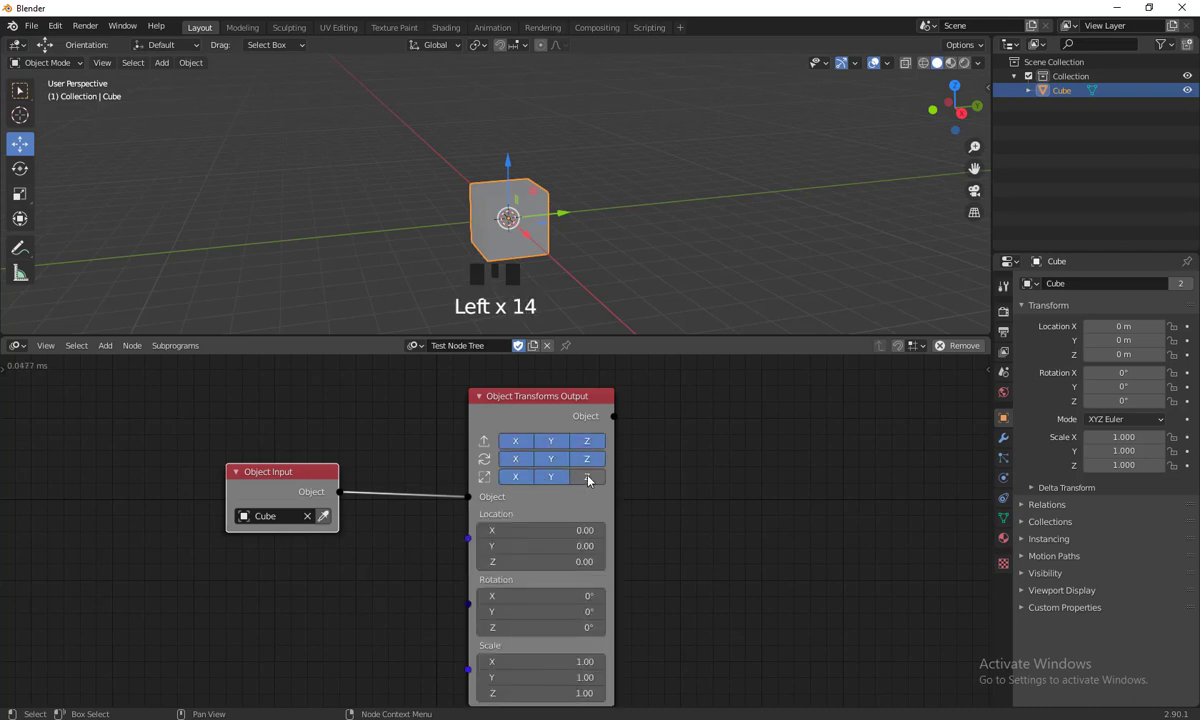
pyautogui.click(586, 478)
# - Arrange the Object Input and Object Transforms Output nodes so the enlarged node fits fully inside the editor
pyautogui.moveTo(570, 396); pyautogui.dragTo(587, 386)
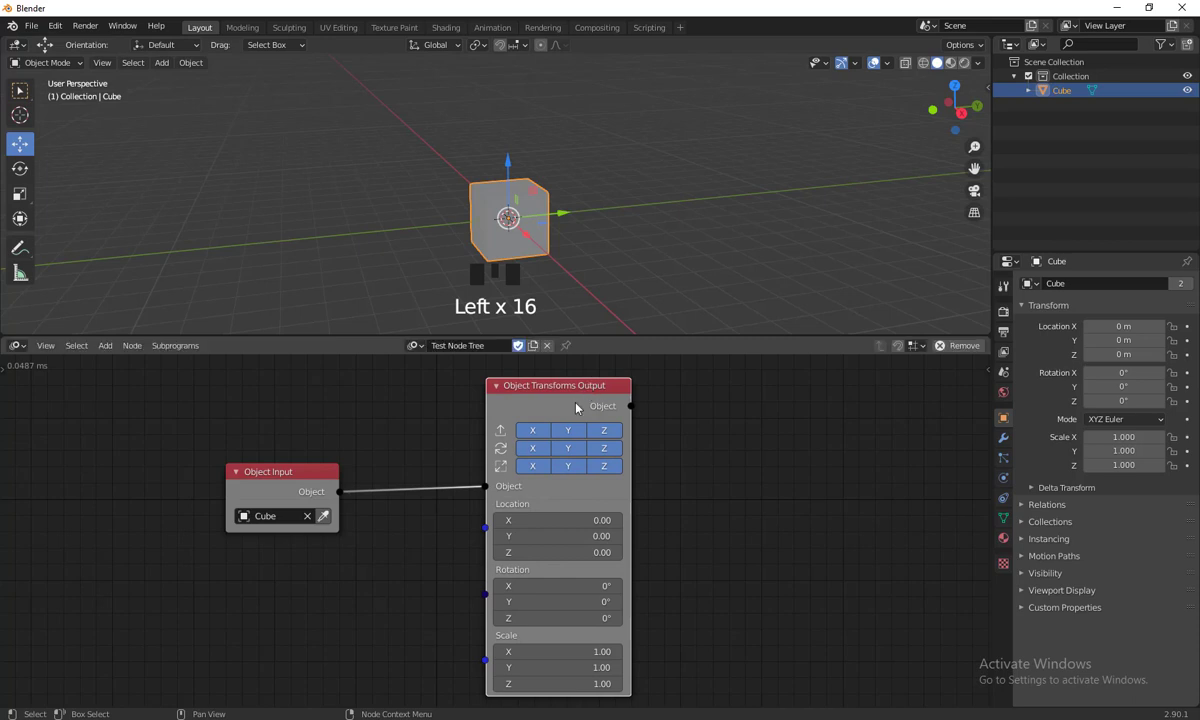
pyautogui.moveTo(314, 478); pyautogui.dragTo(297, 431)
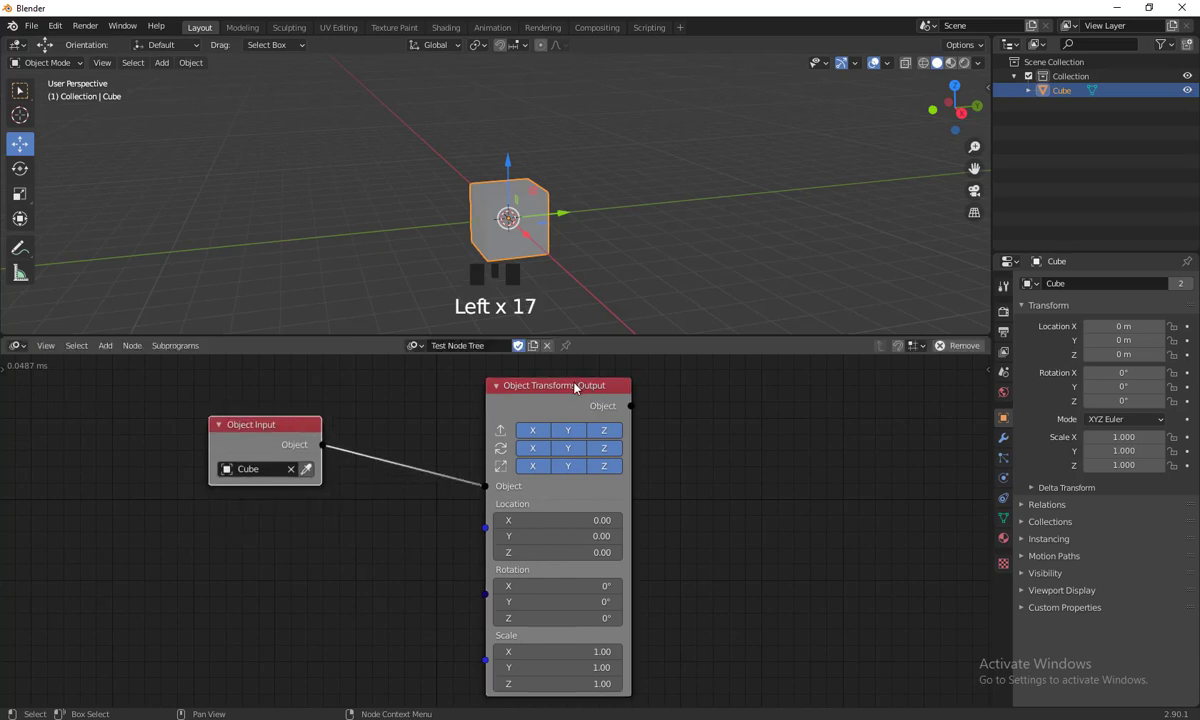
pyautogui.moveTo(575, 389); pyautogui.dragTo(575, 382)
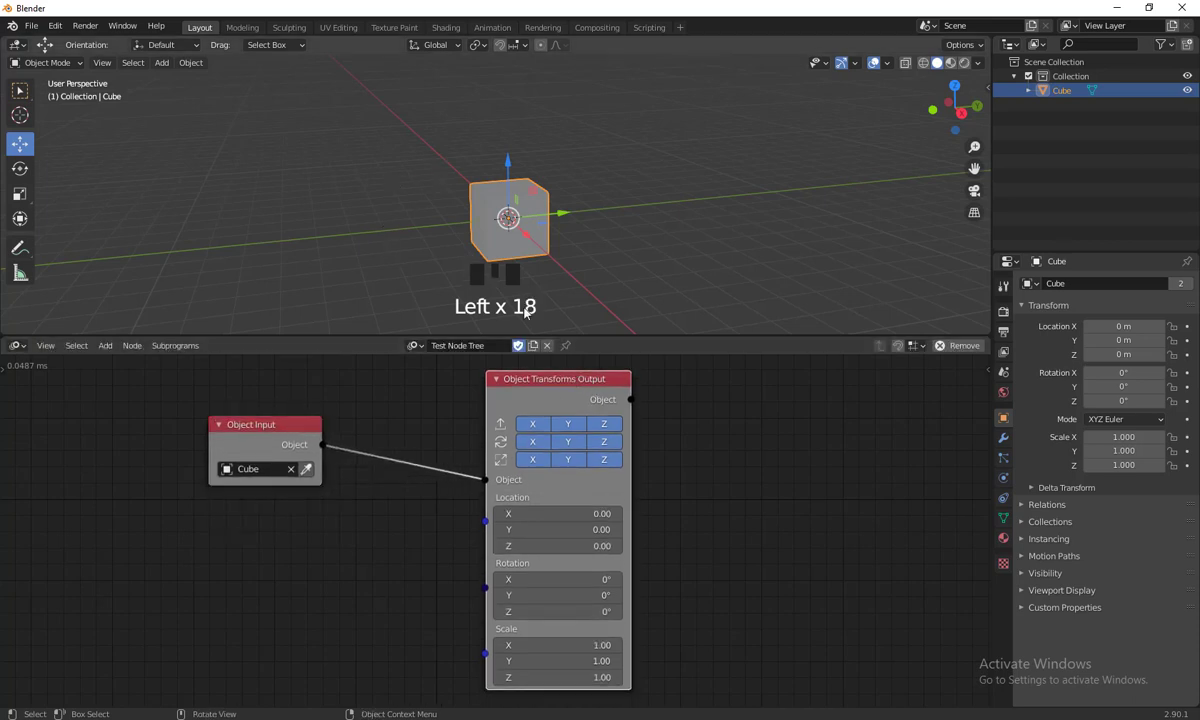
pyautogui.click(564, 381)
pyautogui.moveTo(564, 381); pyautogui.dragTo(566, 376)
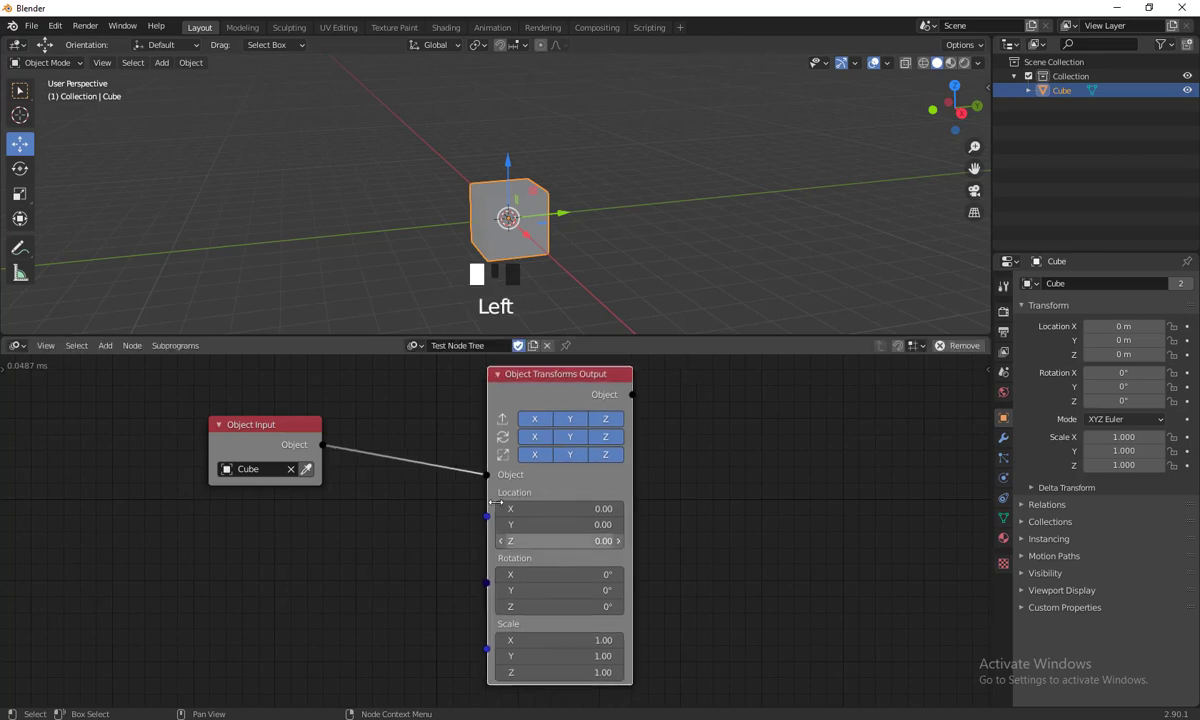
pyautogui.moveTo(296, 436); pyautogui.dragTo(303, 449)
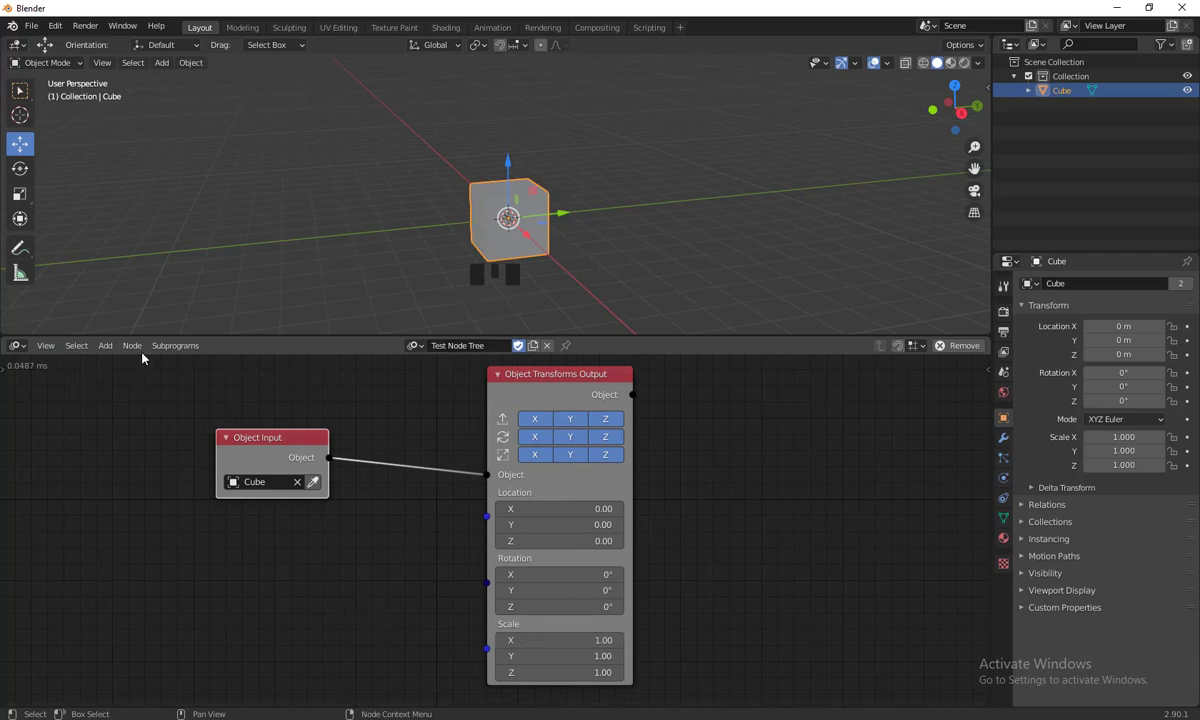
# - Split a narrow area off the lower part of the 3D viewport and change it to a Timeline editor
pyautogui.moveTo(5, 326); pyautogui.dragTo(17, 273)
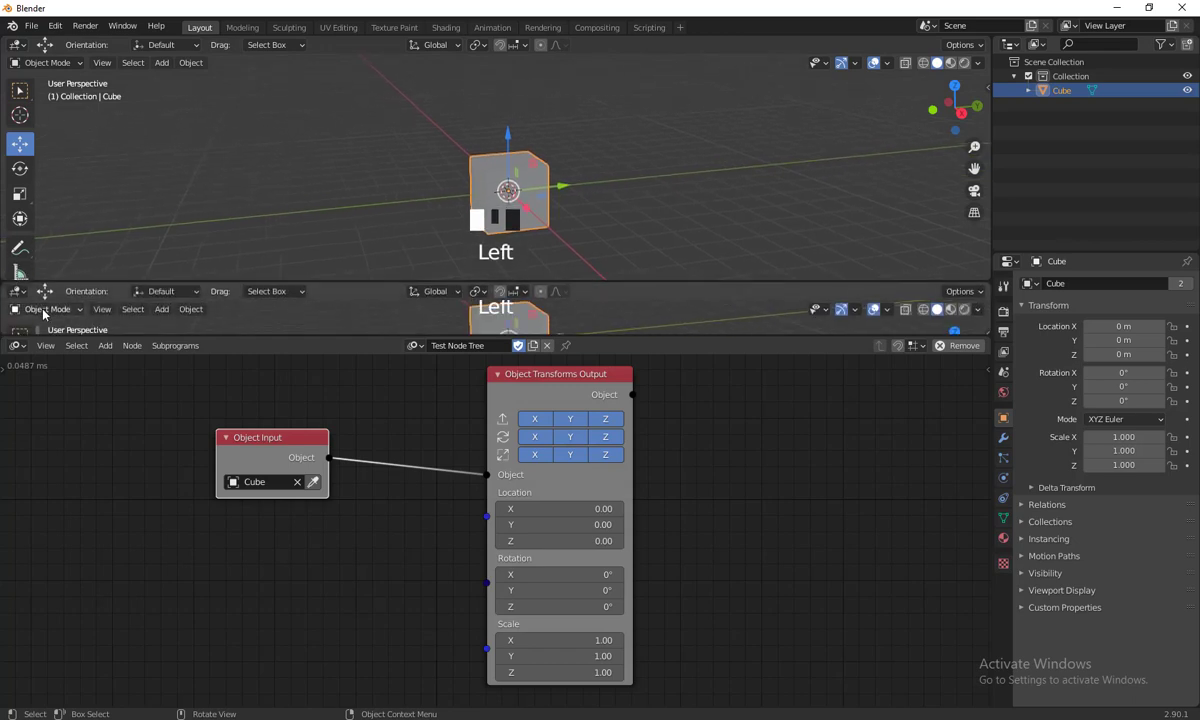
pyautogui.click(17, 291)
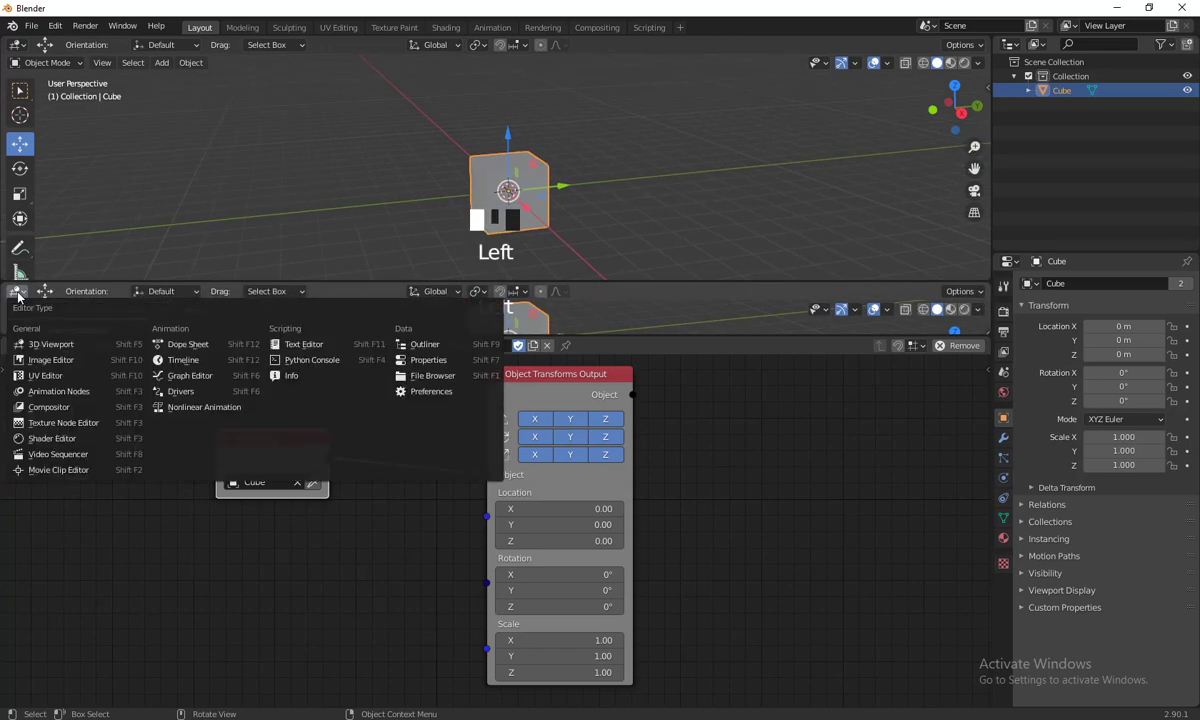
pyautogui.click(183, 360)
# - Play and scrub through the timeline, then stop playback and return to frame 1
pyautogui.click(454, 308)
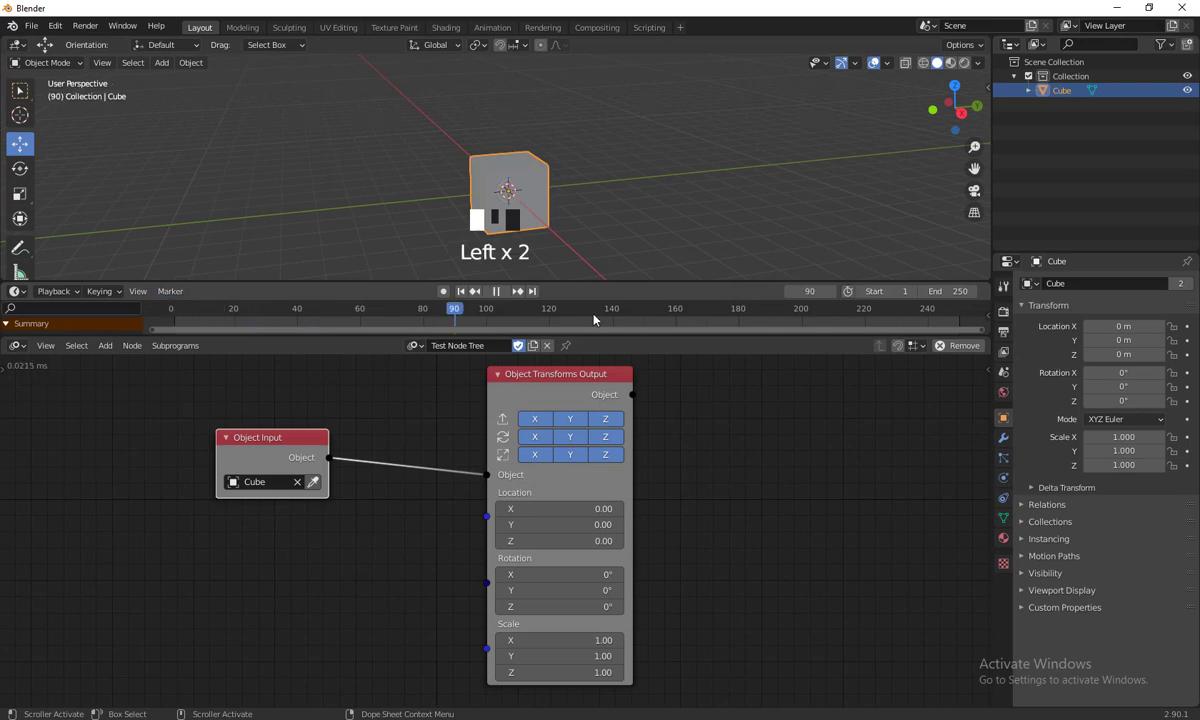
pyautogui.moveTo(350, 317); pyautogui.dragTo(180, 370)
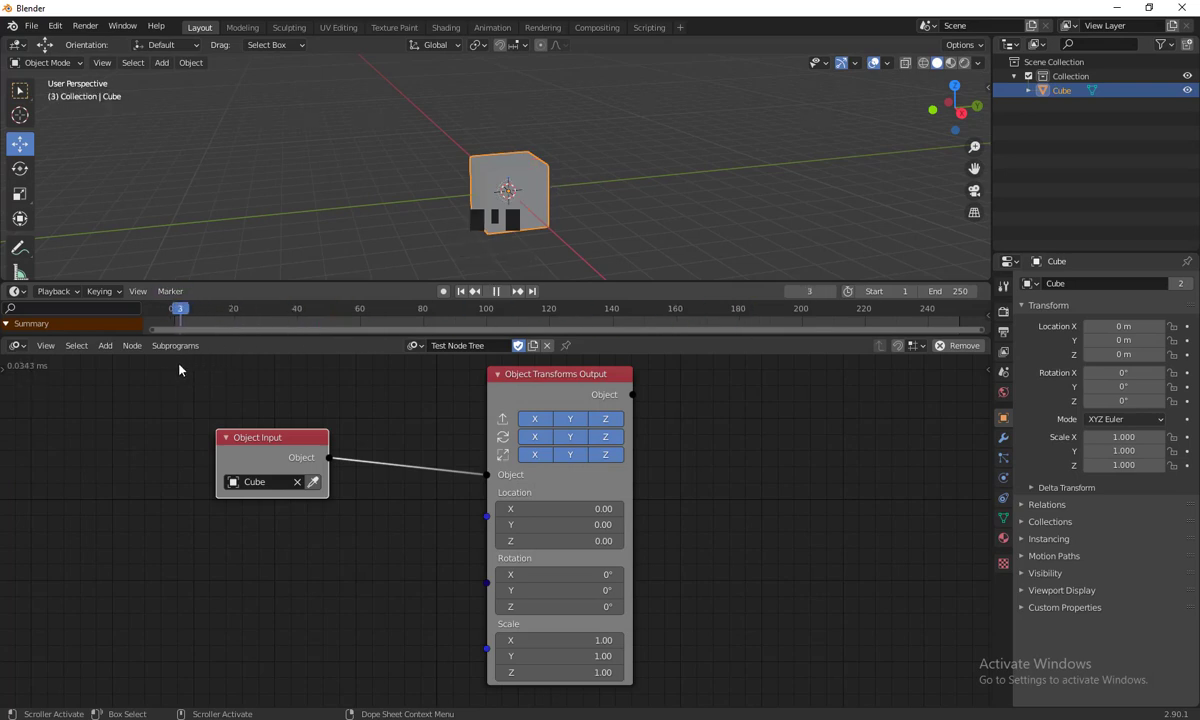
pyautogui.press('Escape')
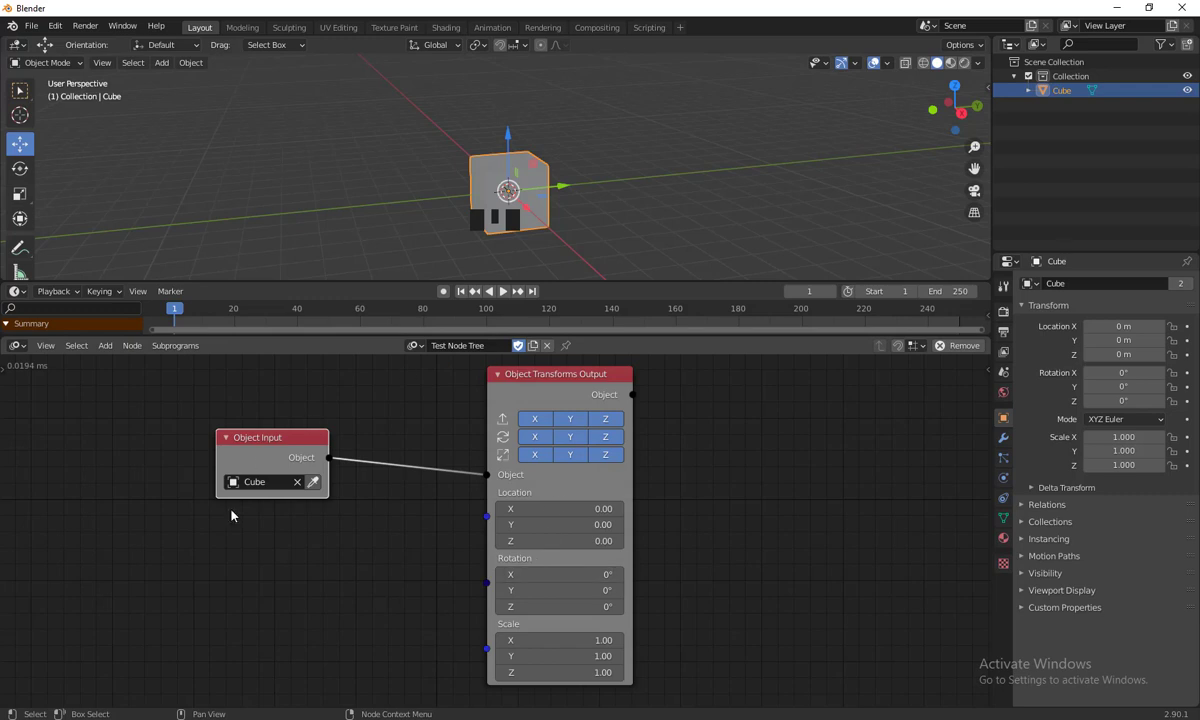
# - Disable every location, rotation and scale axis on the Object Transforms Output node except Z rotation
pyautogui.click(564, 377)
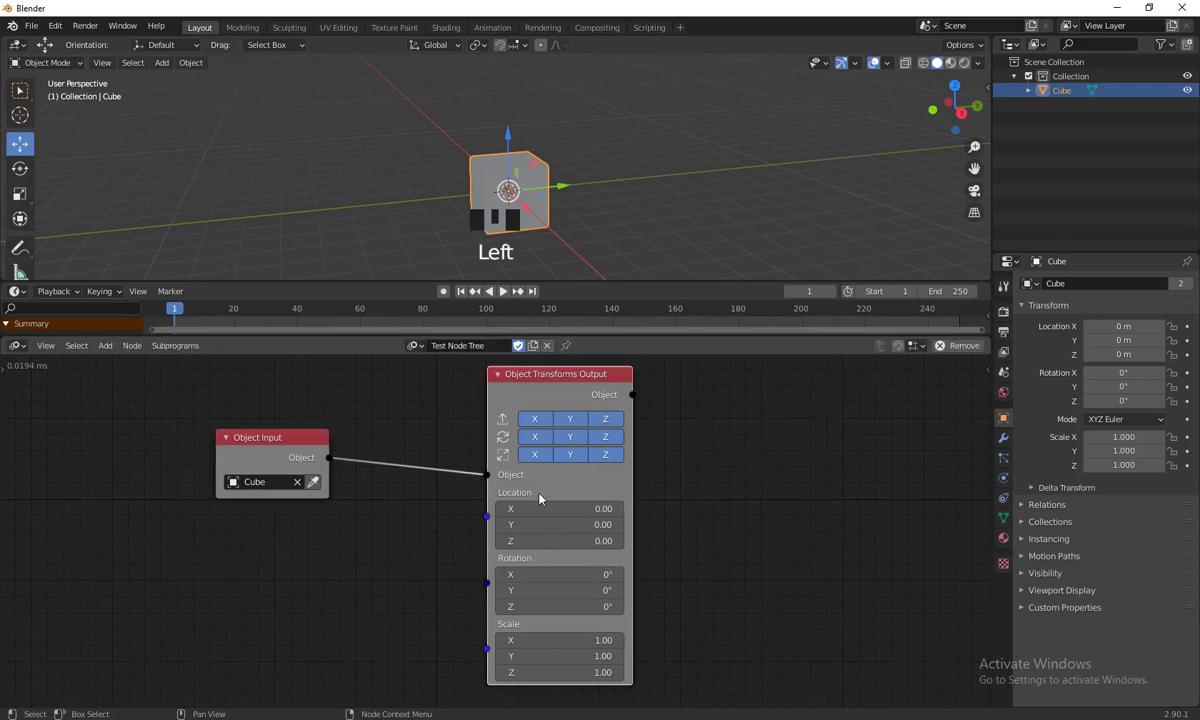
pyautogui.click(612, 438)
pyautogui.moveTo(535, 418); pyautogui.dragTo(535, 455)
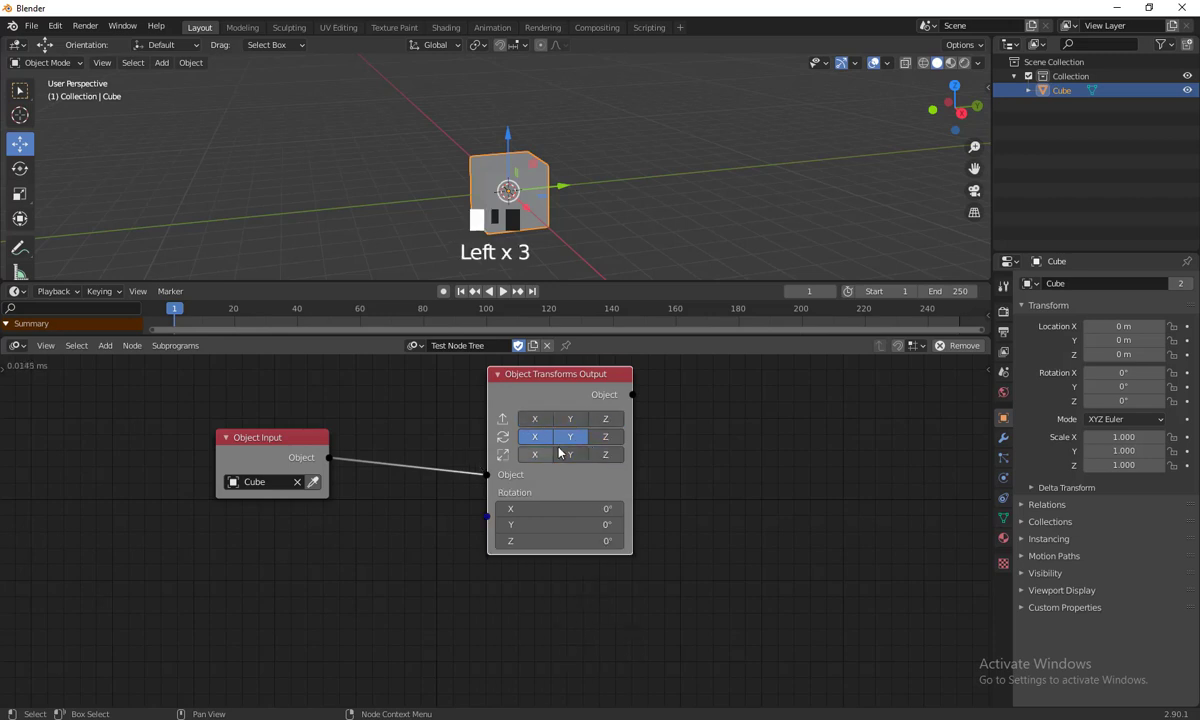
pyautogui.click(570, 437)
pyautogui.click(547, 444)
pyautogui.click(605, 437)
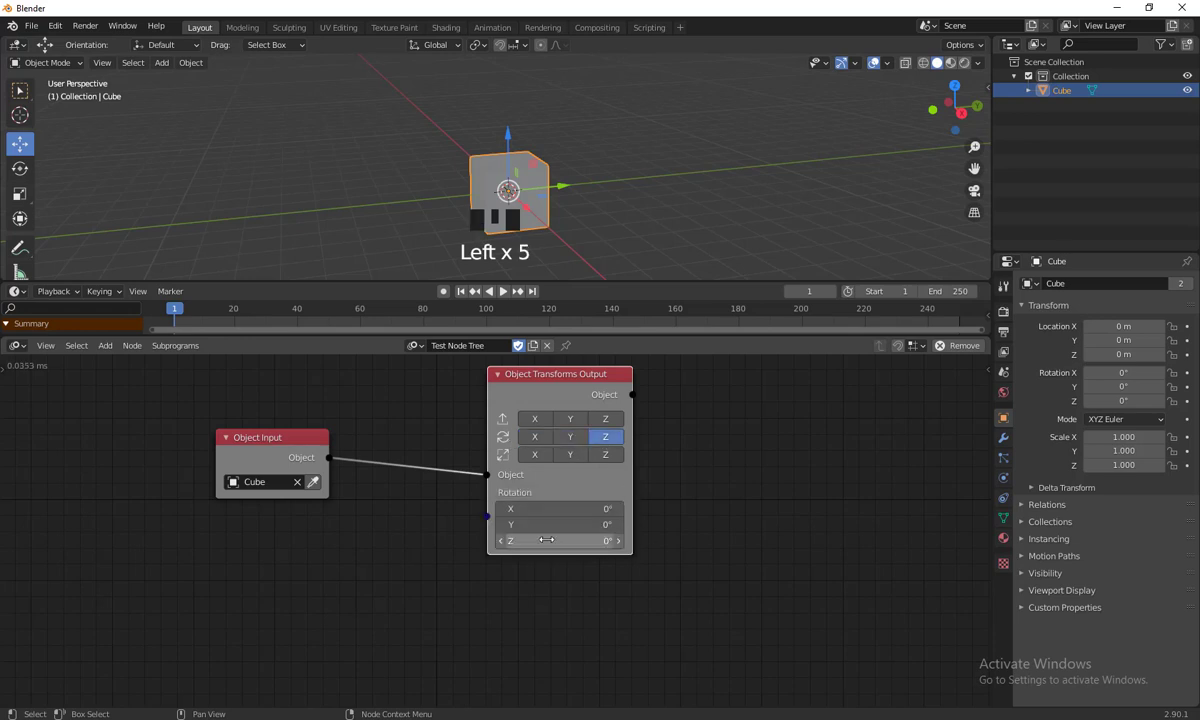
# - Move the Object Transforms Output node farther from Object Input, try a Z rotation of about 2.1°, and undo that rotation
pyautogui.moveTo(565, 378); pyautogui.dragTo(600, 407)
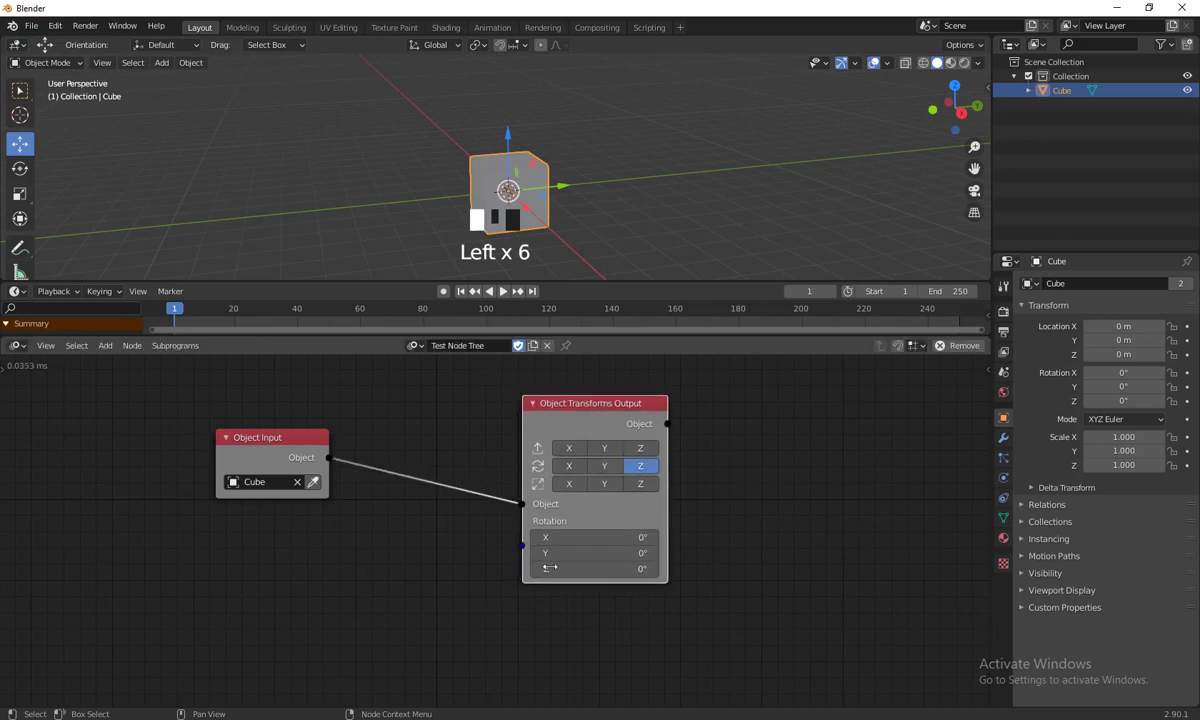
pyautogui.moveTo(609, 563)
pyautogui.mouseDown()
pyautogui.moveTo(535, 563)
pyautogui.moveTo(609, 563)
pyautogui.mouseUp()
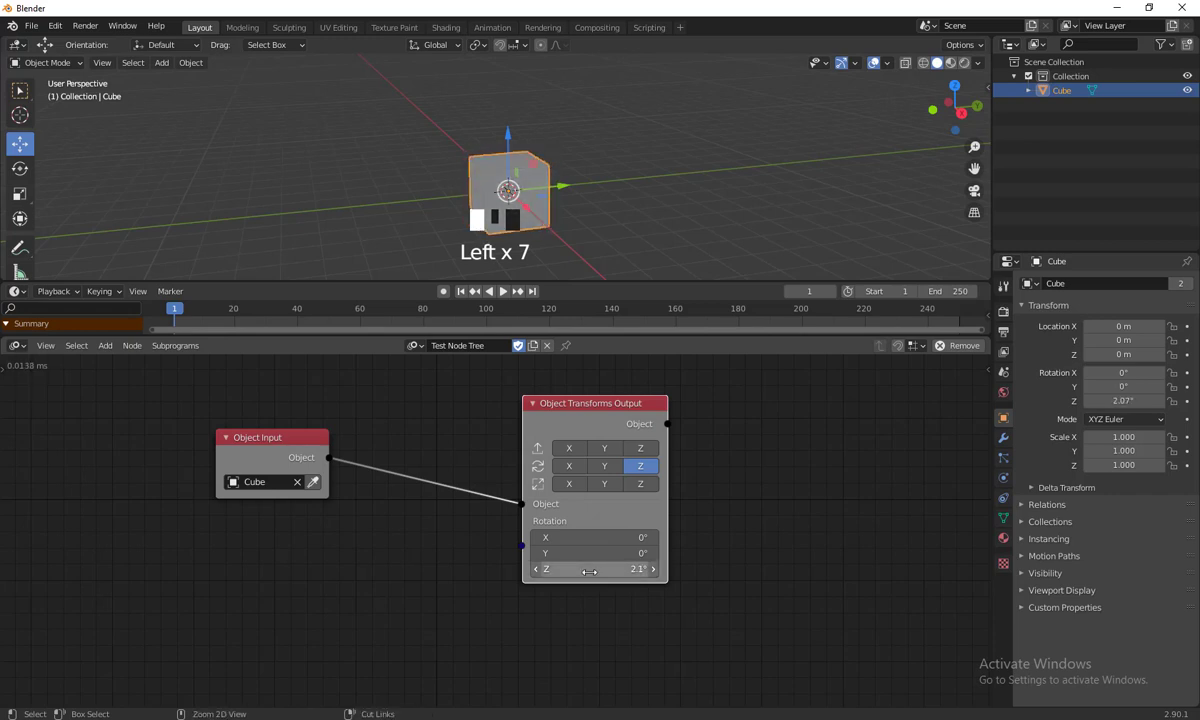
pyautogui.hotkey('ctrl', 'z')
pyautogui.click(420, 558)
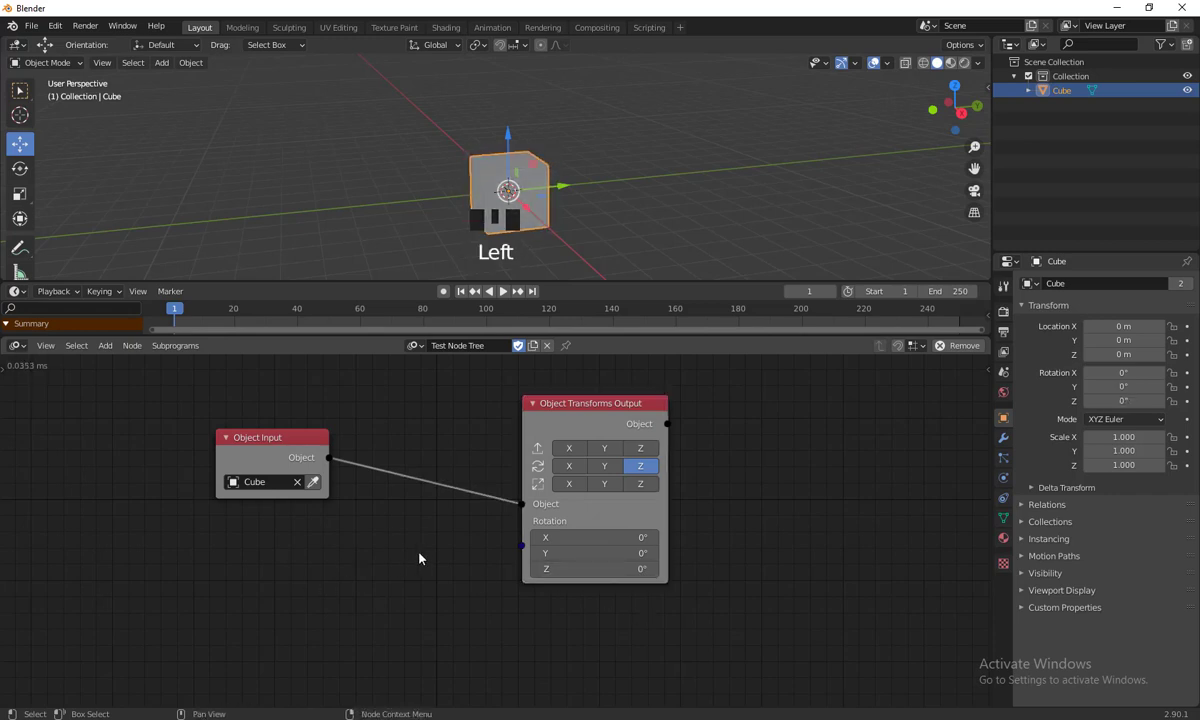
# - Add a Time Info animation node and place it below the Object Input node
pyautogui.hotkey('shift', 'a')
pyautogui.moveTo(420, 558)
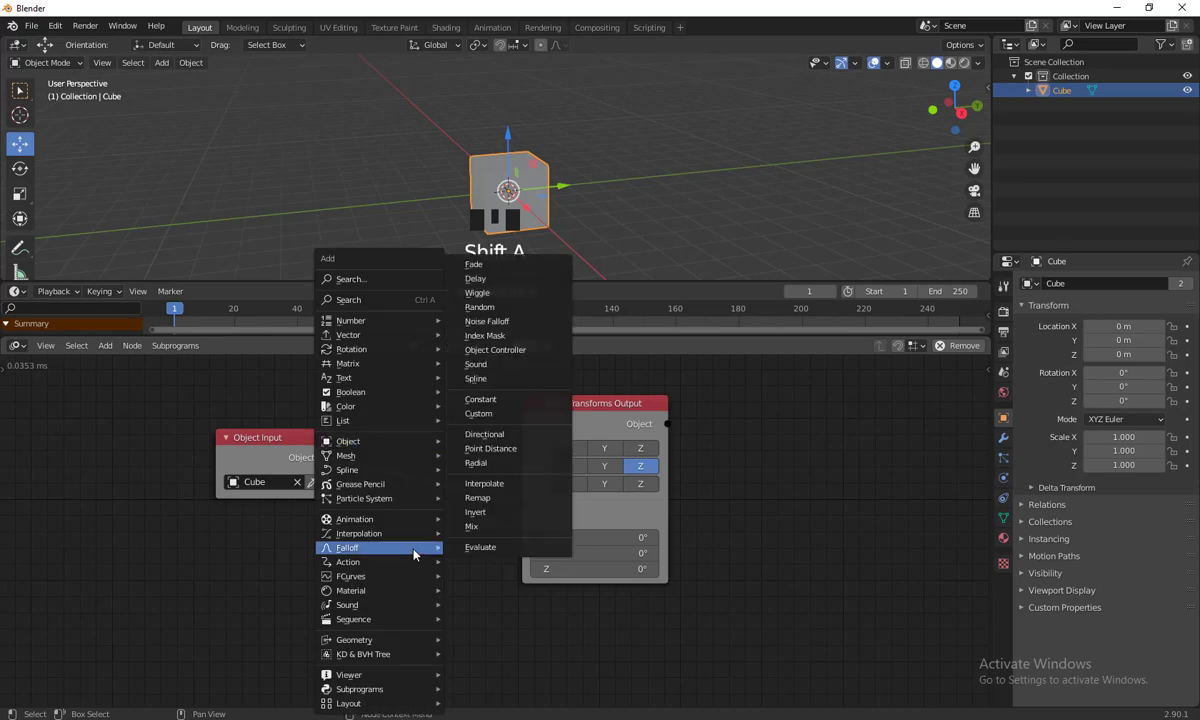
pyautogui.moveTo(403, 521)
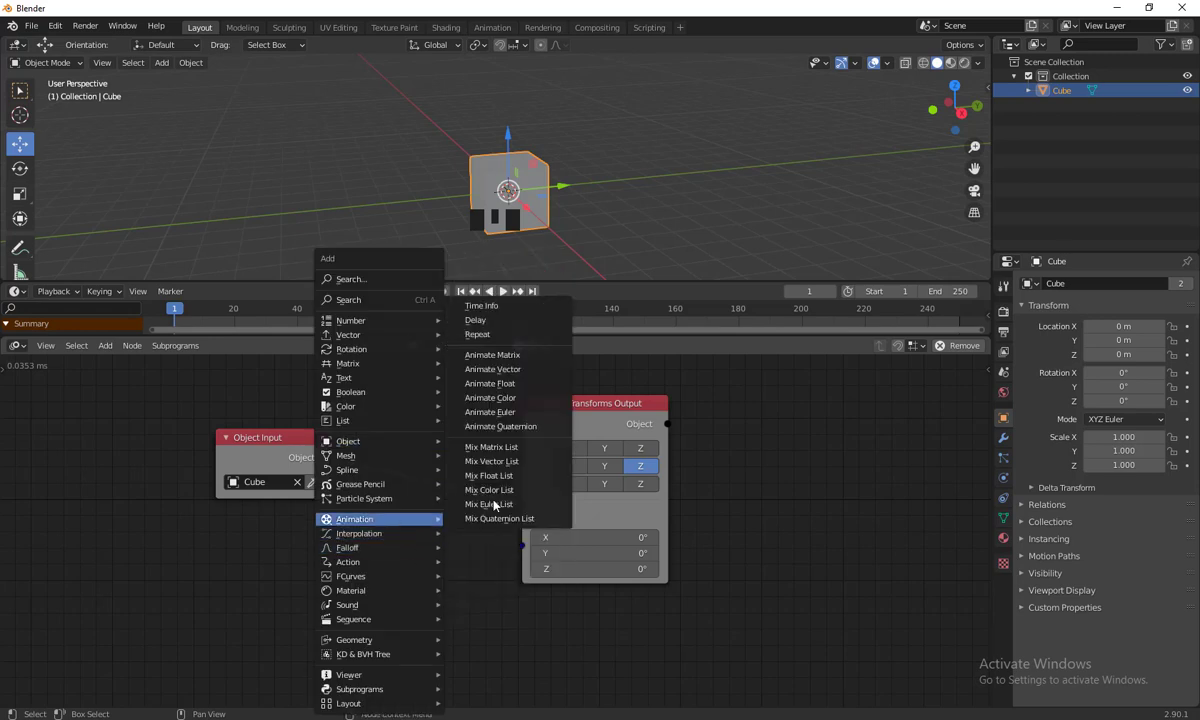
pyautogui.click(513, 307)
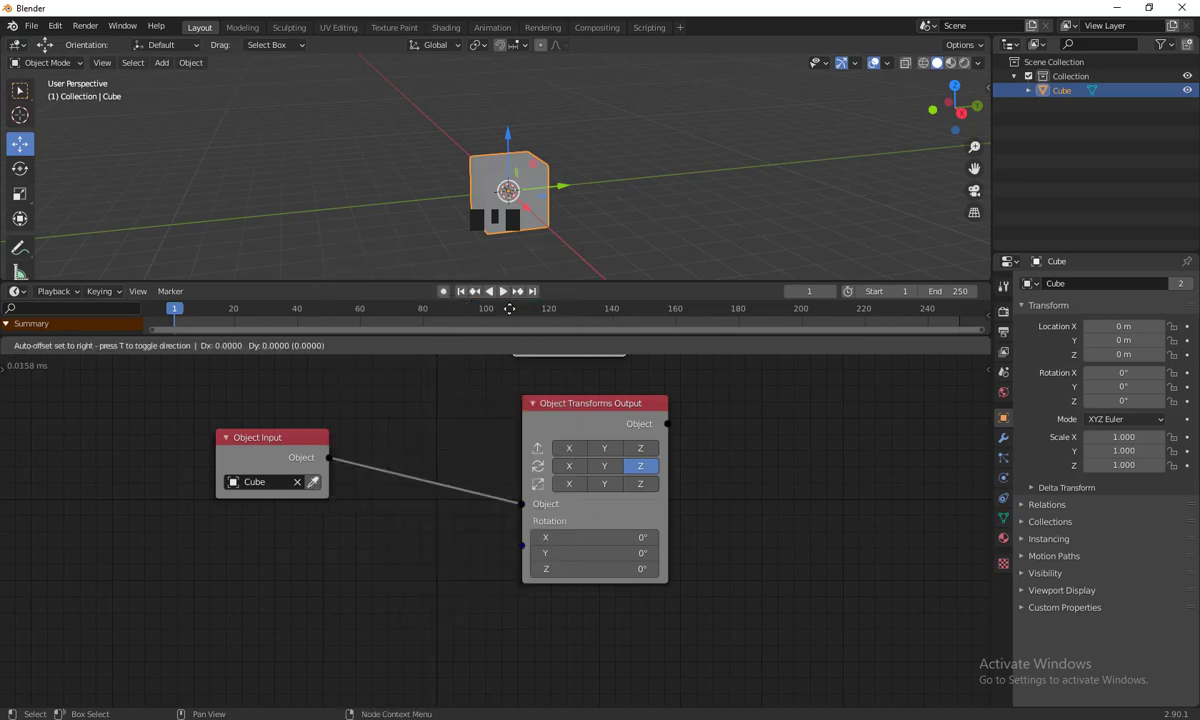
pyautogui.click(276, 564)
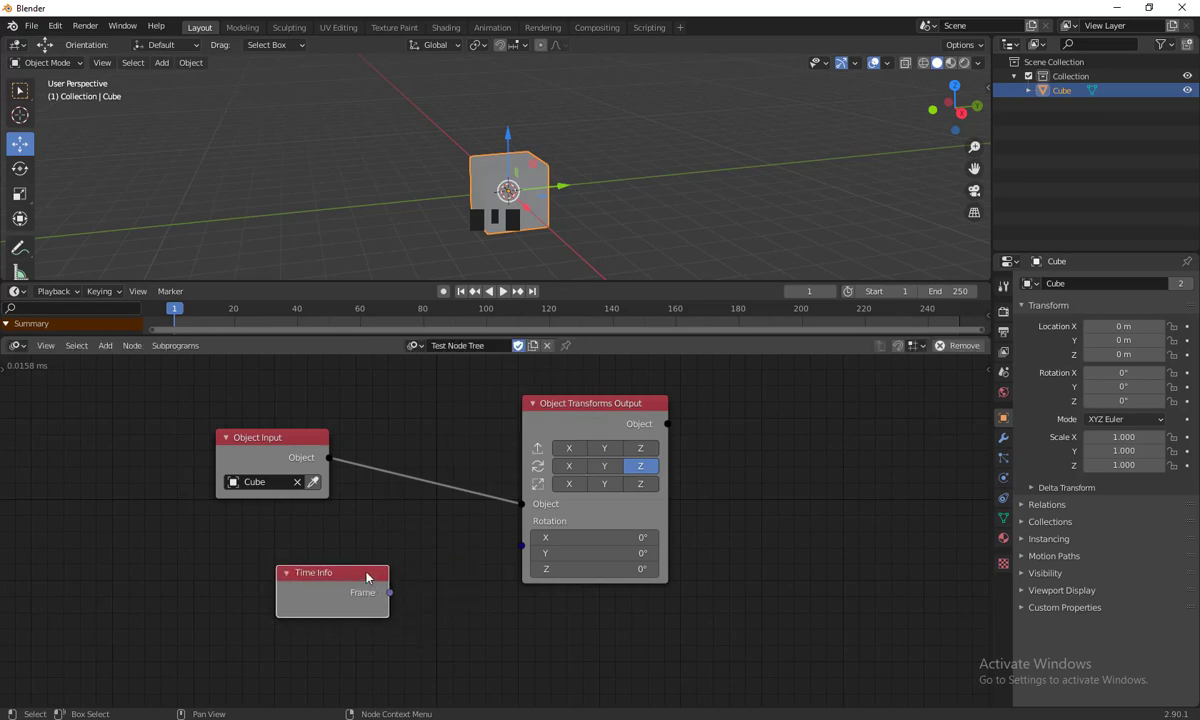
pyautogui.moveTo(366, 577); pyautogui.dragTo(344, 571)
pyautogui.click(335, 567)
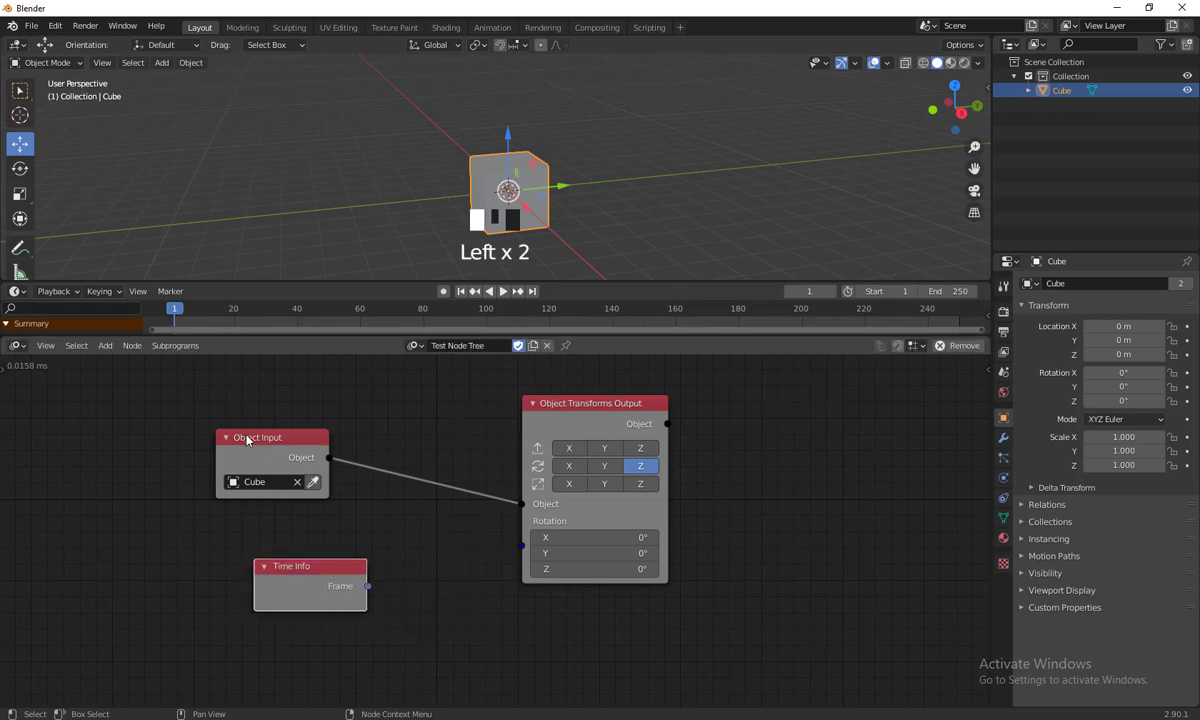
# - Go to frame 28, attach a Viewer node to the Time Info node's Frame output, and set the two side by side
pyautogui.moveTo(168, 312); pyautogui.dragTo(258, 318)
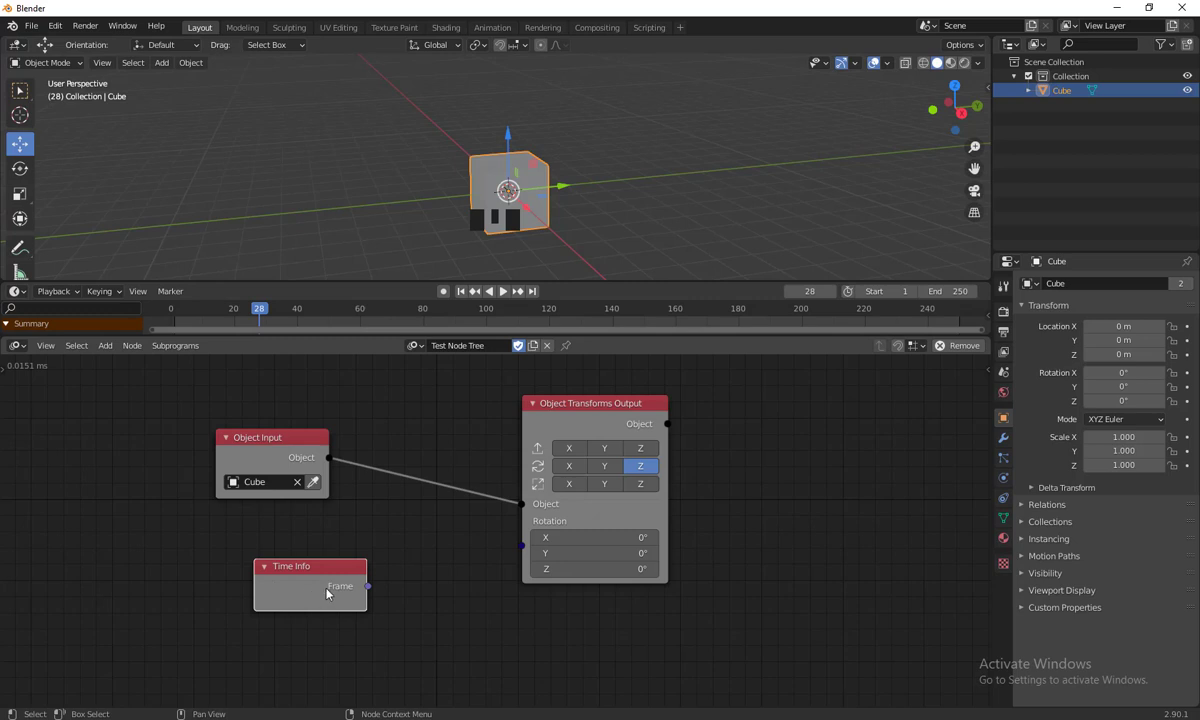
pyautogui.moveTo(324, 567); pyautogui.dragTo(313, 564)
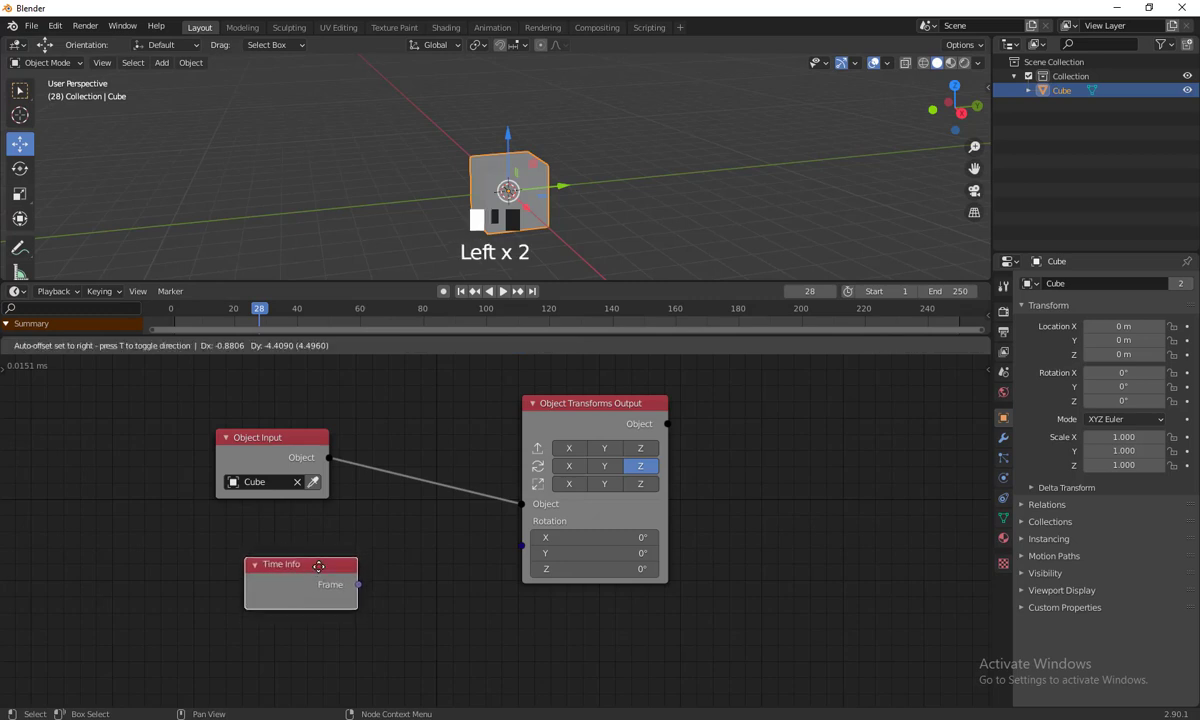
pyautogui.click(310, 574)
pyautogui.press('w')
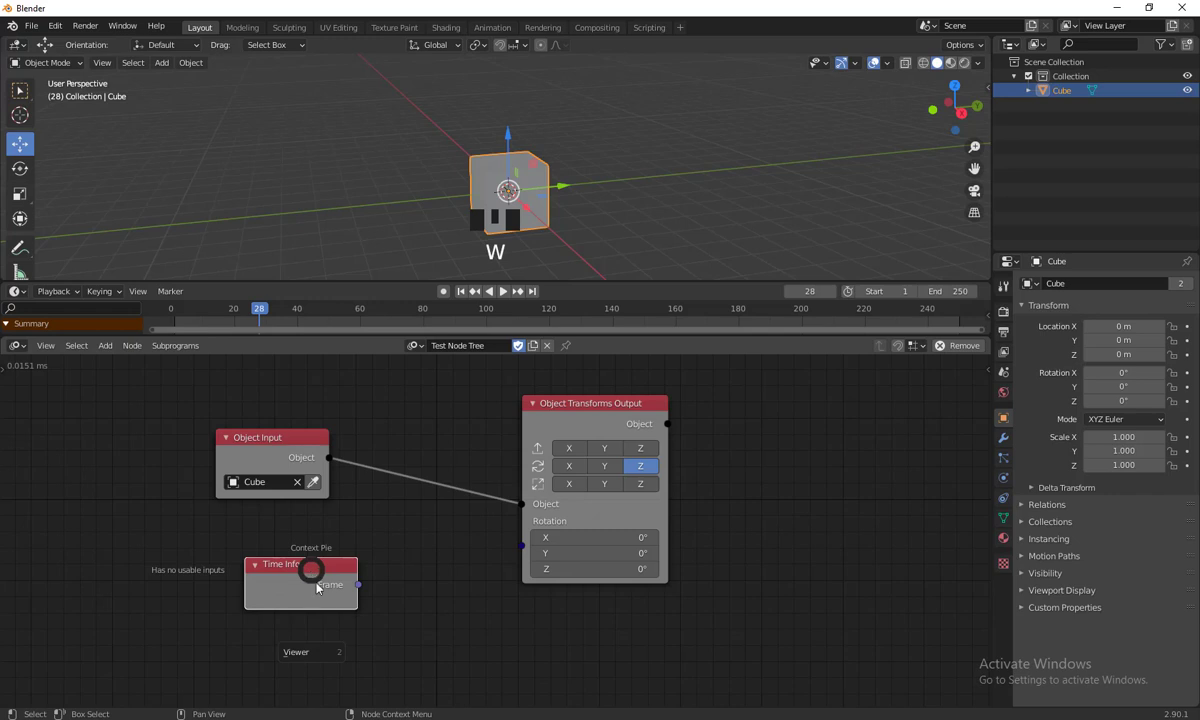
pyautogui.click(318, 654)
pyautogui.click(414, 681)
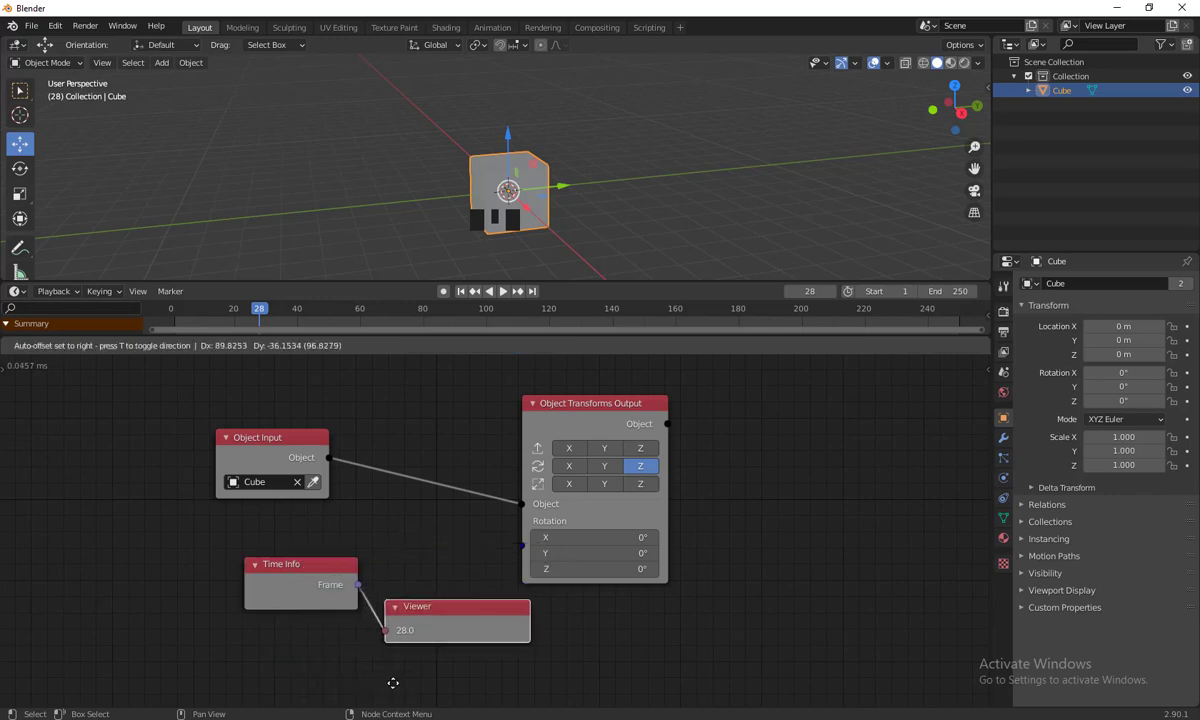
pyautogui.moveTo(316, 567); pyautogui.dragTo(237, 566)
pyautogui.moveTo(400, 608); pyautogui.dragTo(348, 582)
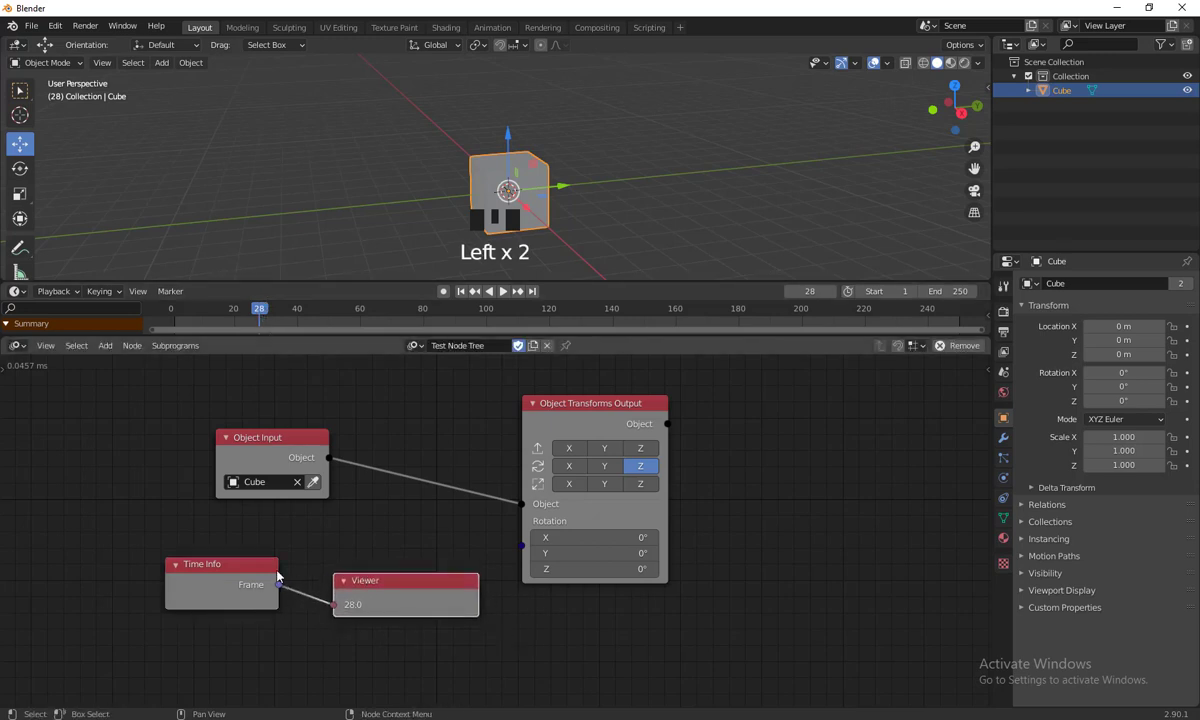
# - Scrub the timeline back to frame 1 while checking the Viewer, and delete the Viewer node
pyautogui.press('Left')
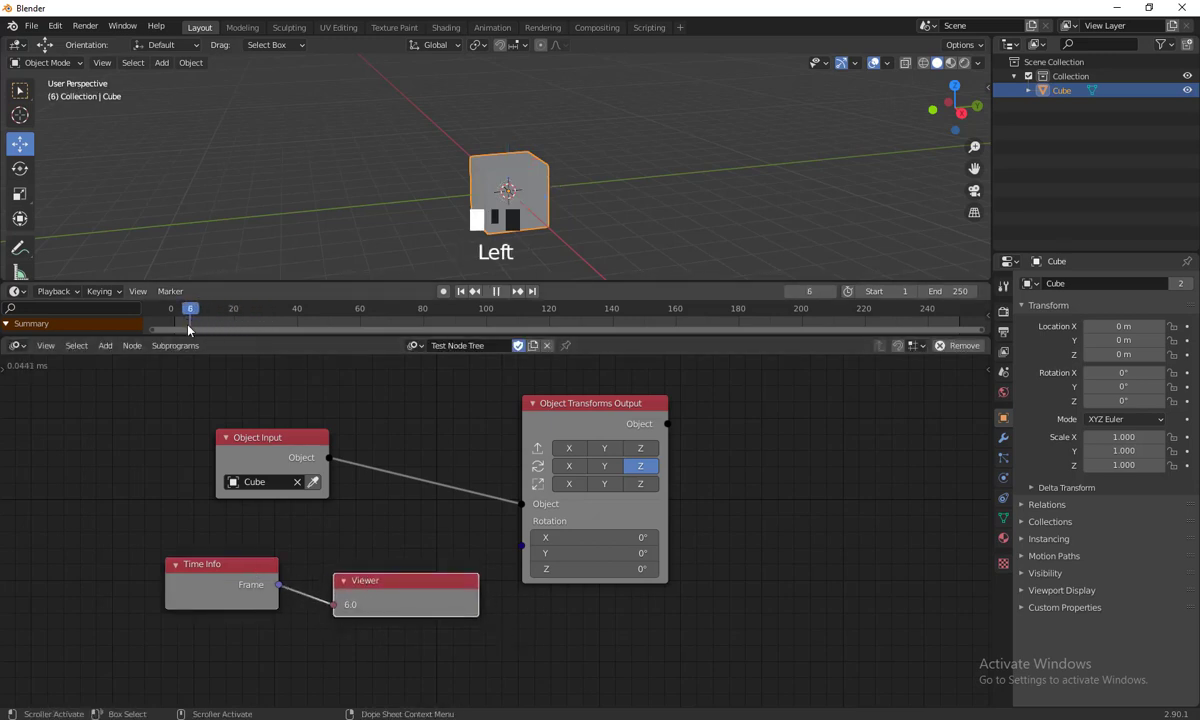
pyautogui.moveTo(232, 332); pyautogui.dragTo(175, 397)
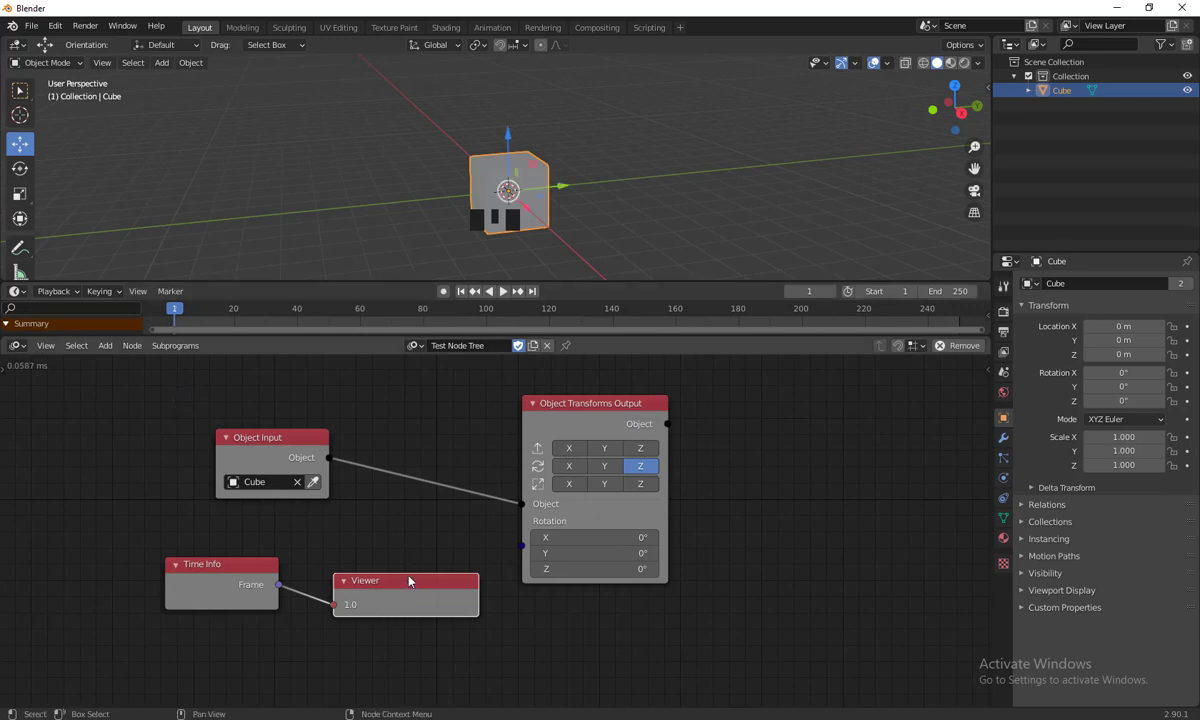
pyautogui.moveTo(409, 581)
pyautogui.mouseDown()
pyautogui.moveTo(405, 517)
pyautogui.moveTo(325, 632)
pyautogui.moveTo(394, 596)
pyautogui.mouseUp()
pyautogui.click(394, 596)
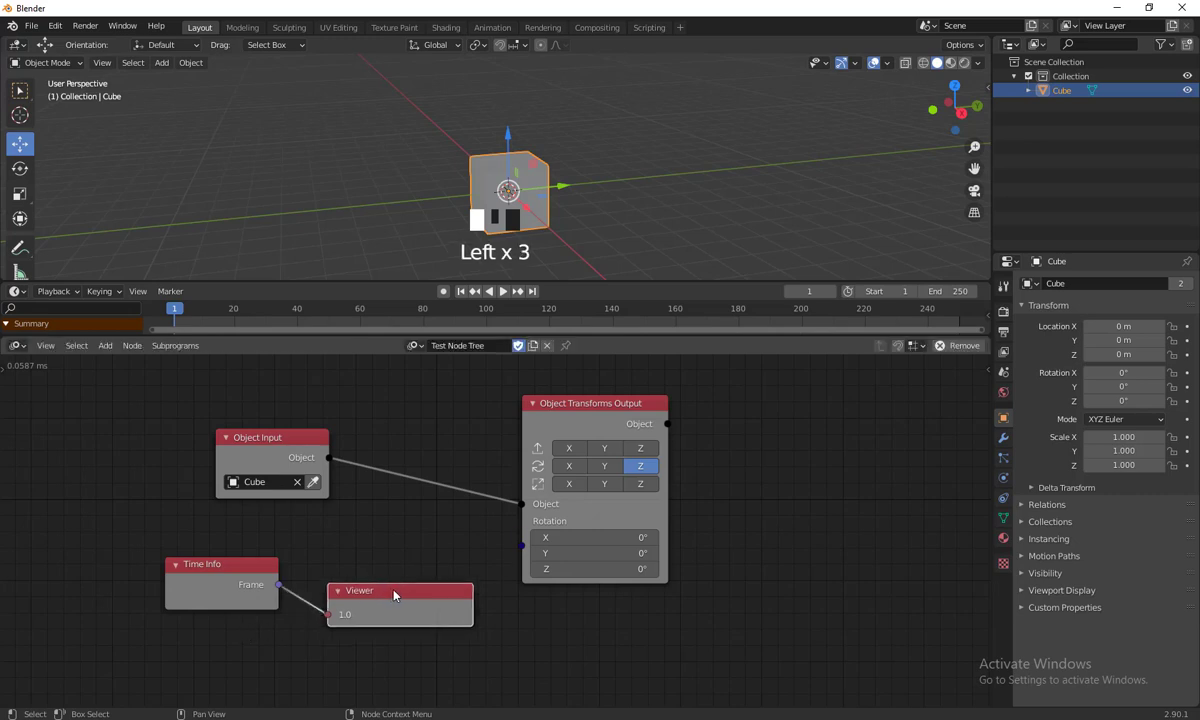
pyautogui.press('Delete')
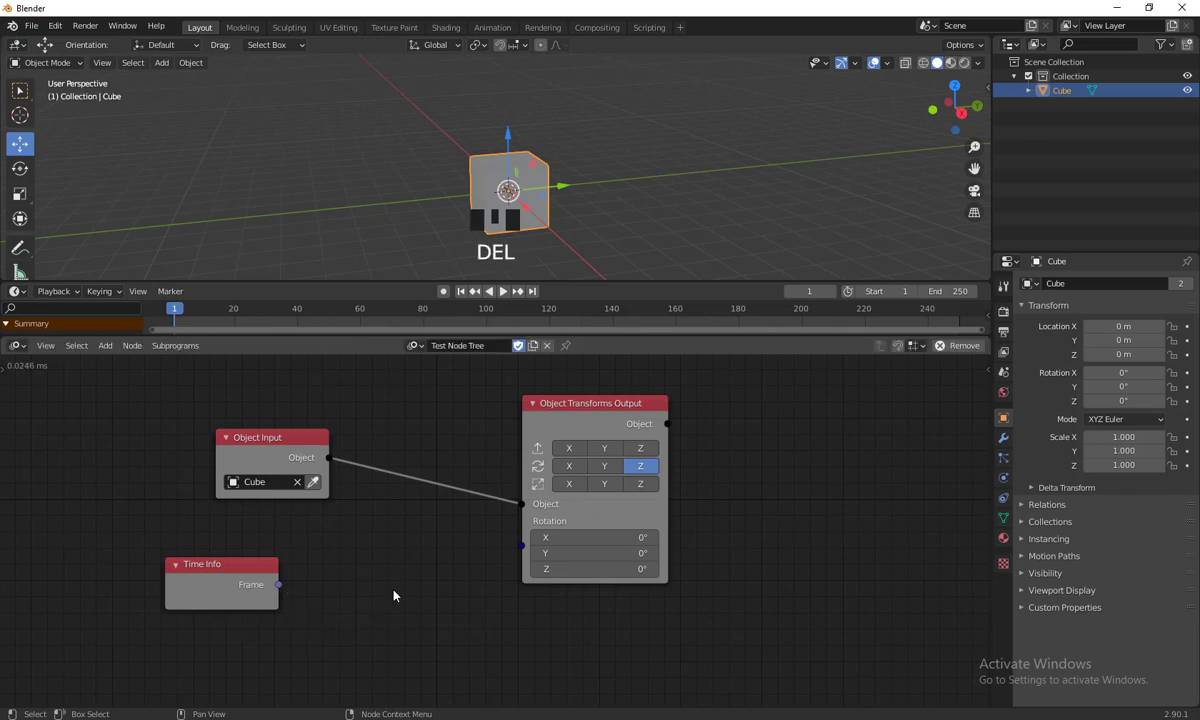
# - Attach a new Viewer node to the Time Info node's Frame output and arrange it between Object Input and Time Info
pyautogui.moveTo(245, 577)
pyautogui.mouseDown()
pyautogui.moveTo(278, 595)
pyautogui.moveTo(263, 581)
pyautogui.mouseUp()
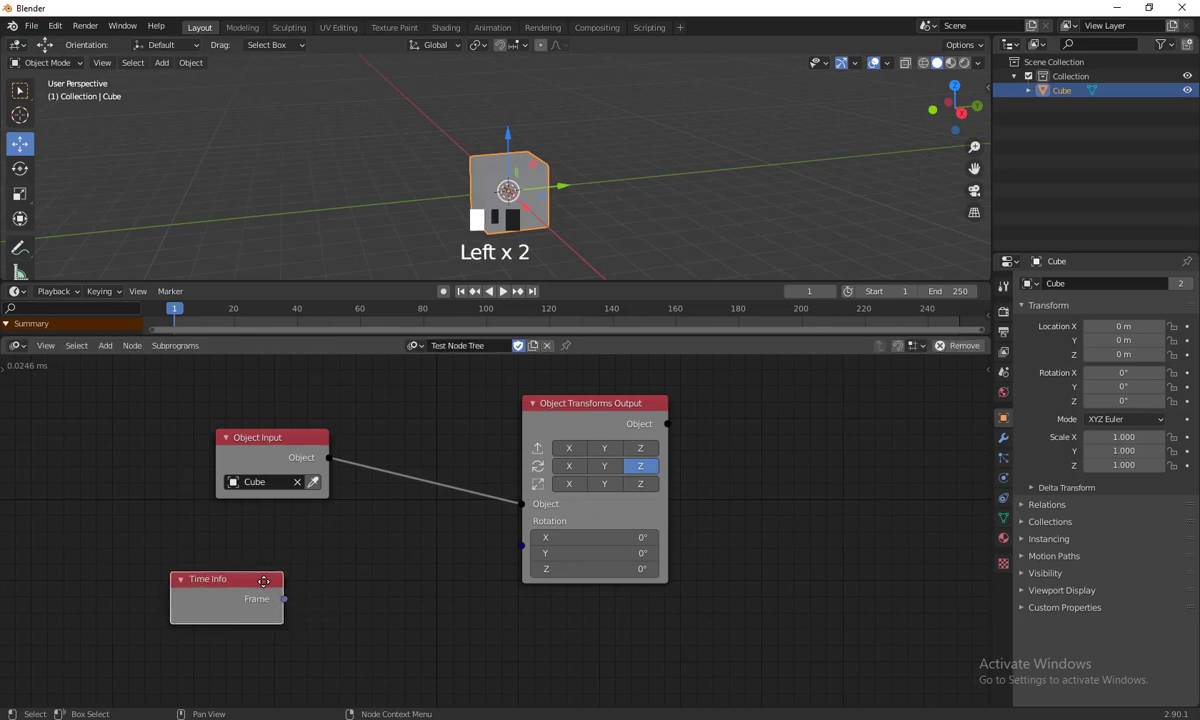
pyautogui.press('w')
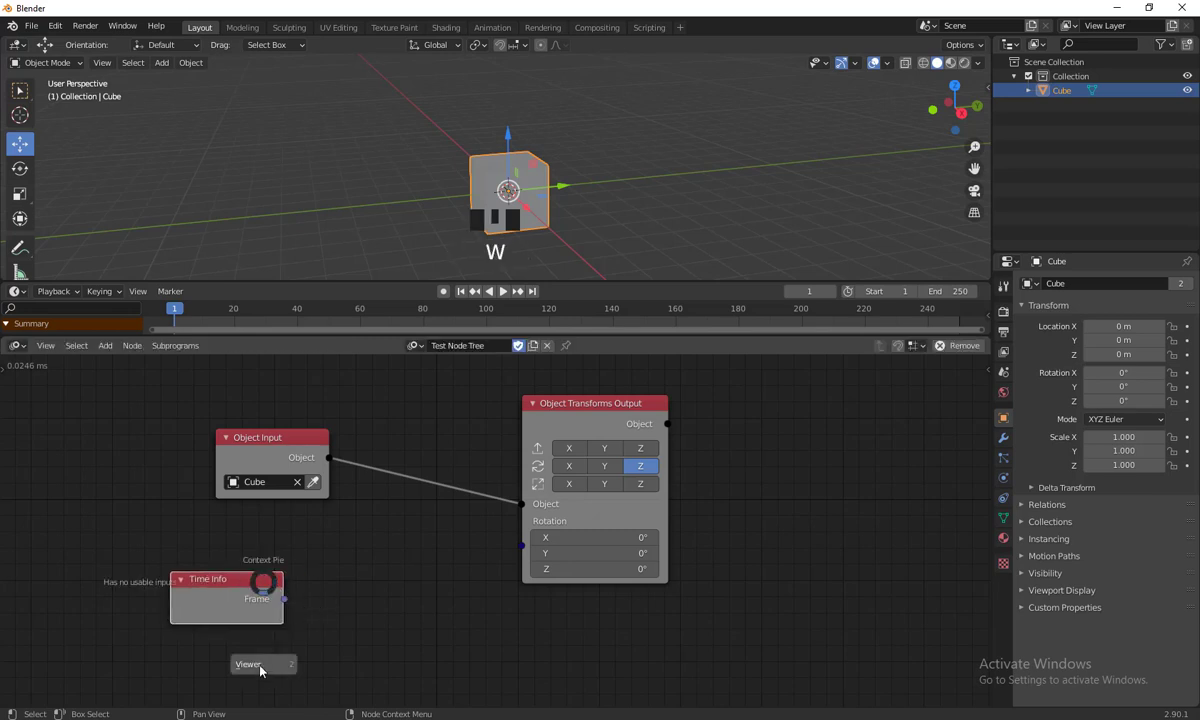
pyautogui.click(260, 668)
pyautogui.click(166, 590)
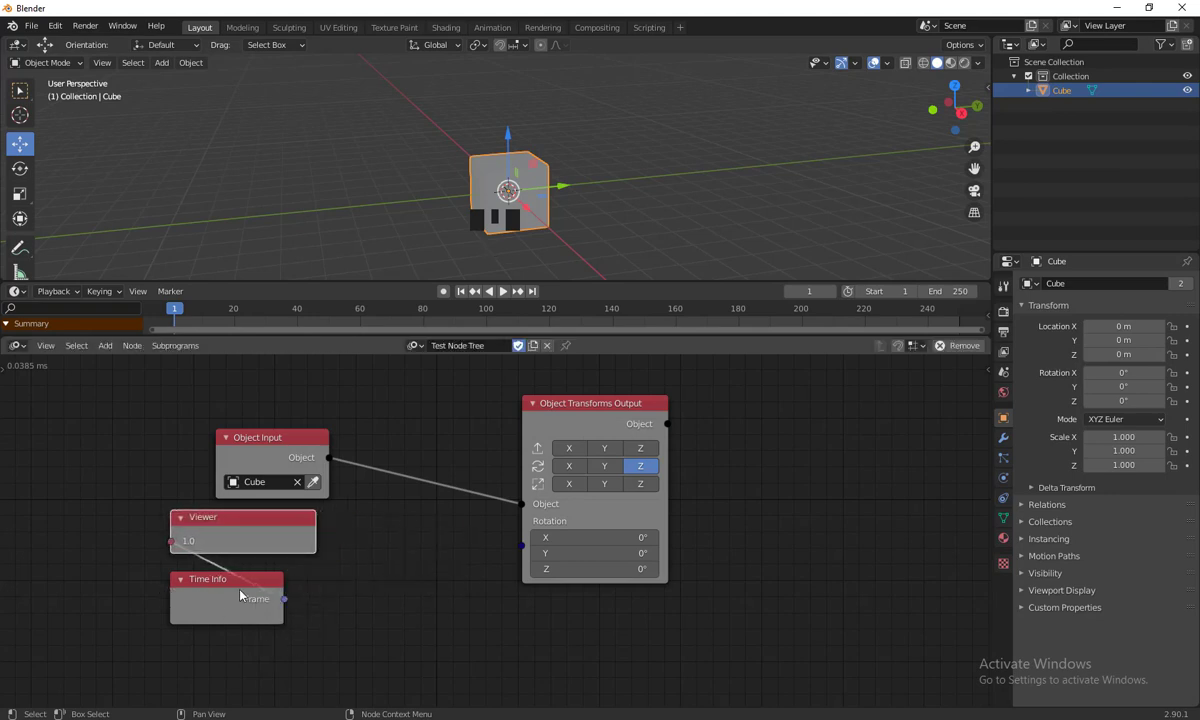
pyautogui.moveTo(239, 583); pyautogui.dragTo(247, 606)
pyautogui.moveTo(236, 528); pyautogui.dragTo(249, 530)
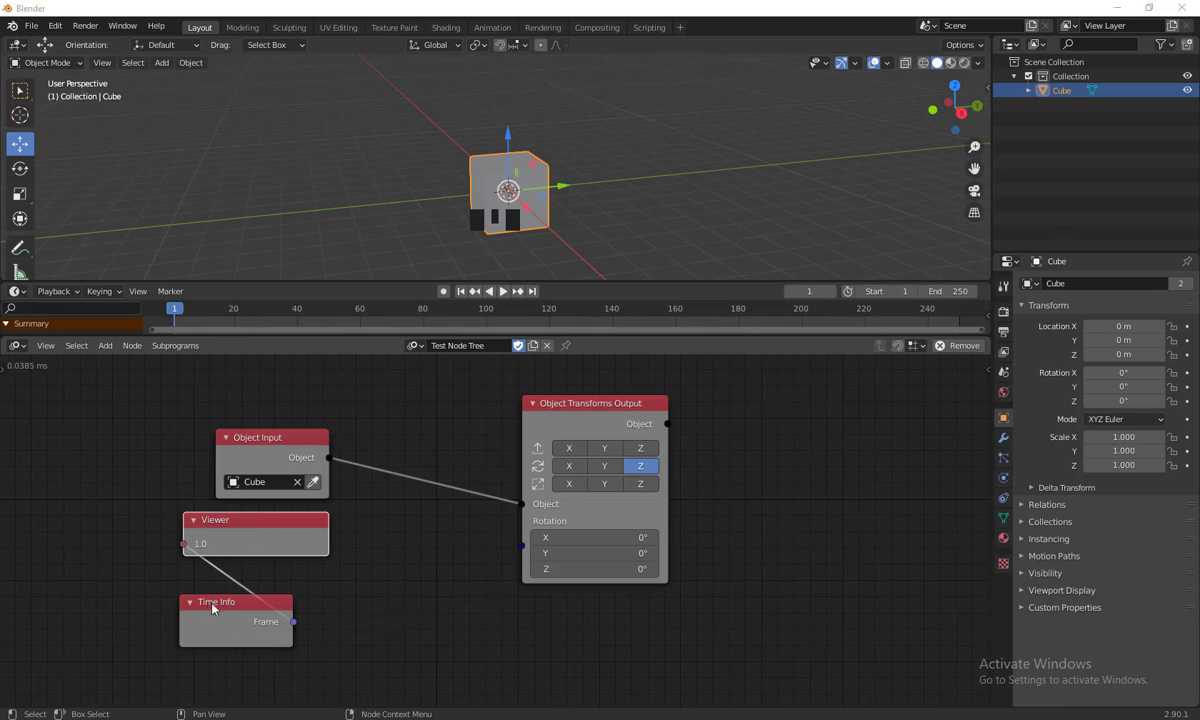
pyautogui.moveTo(212, 607); pyautogui.dragTo(269, 604)
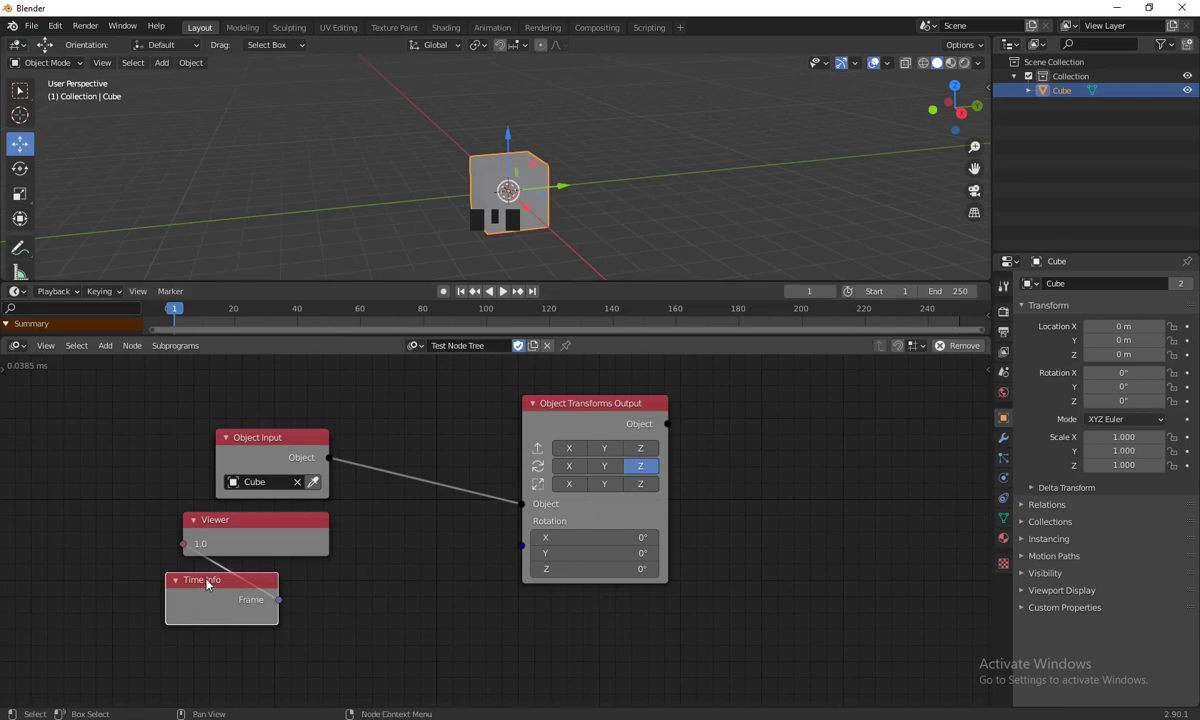
# - Show the node properties of Time Info and enable its Start Frame, End Frame and Frame Rate outputs
pyautogui.click(196, 552)
pyautogui.press('n')
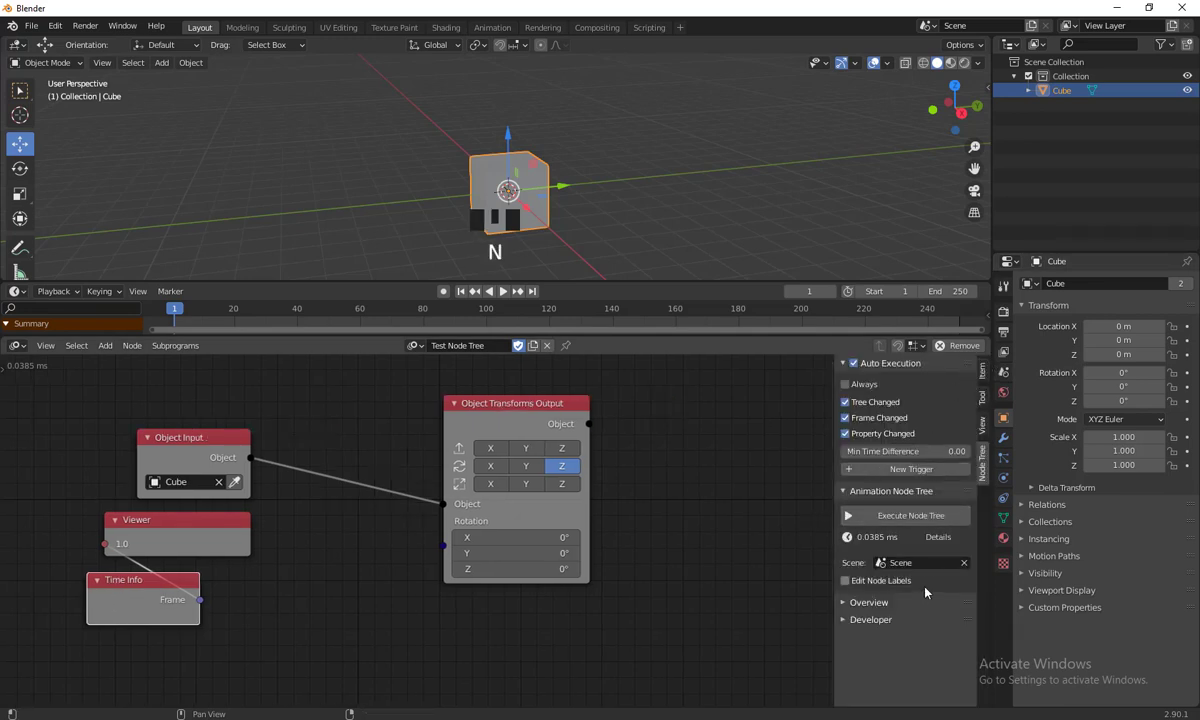
pyautogui.click(985, 474)
pyautogui.click(981, 397)
pyautogui.click(984, 374)
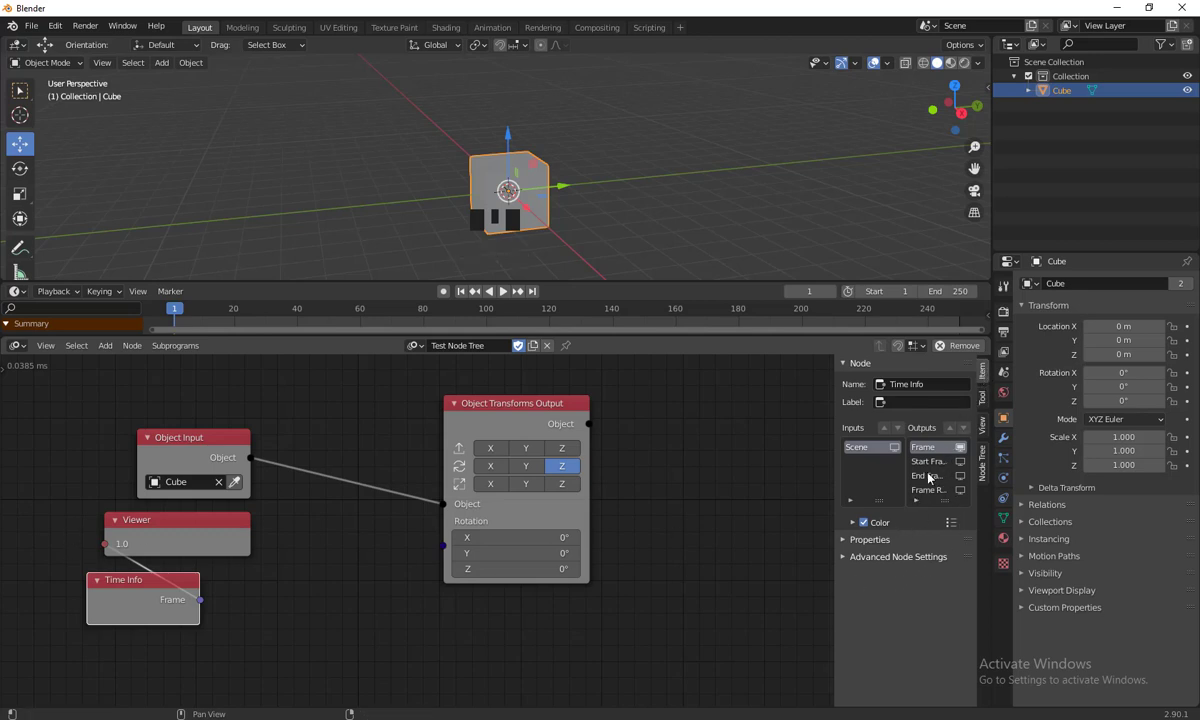
pyautogui.click(960, 462)
pyautogui.click(960, 476)
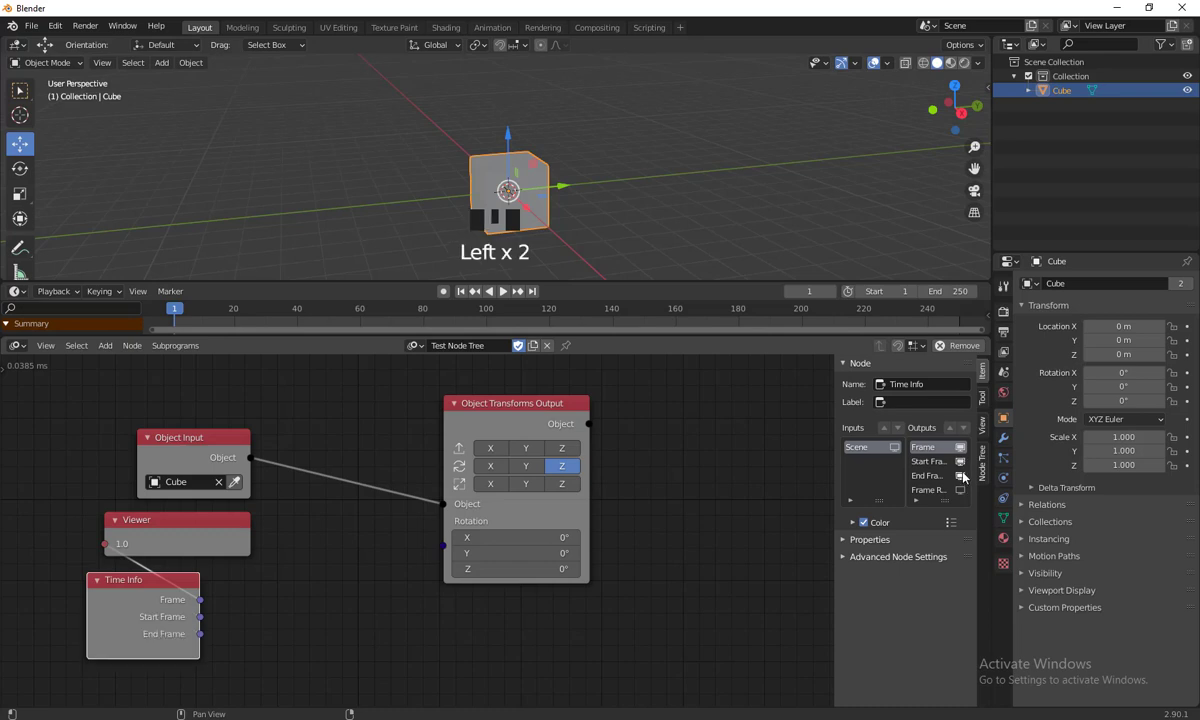
pyautogui.click(960, 490)
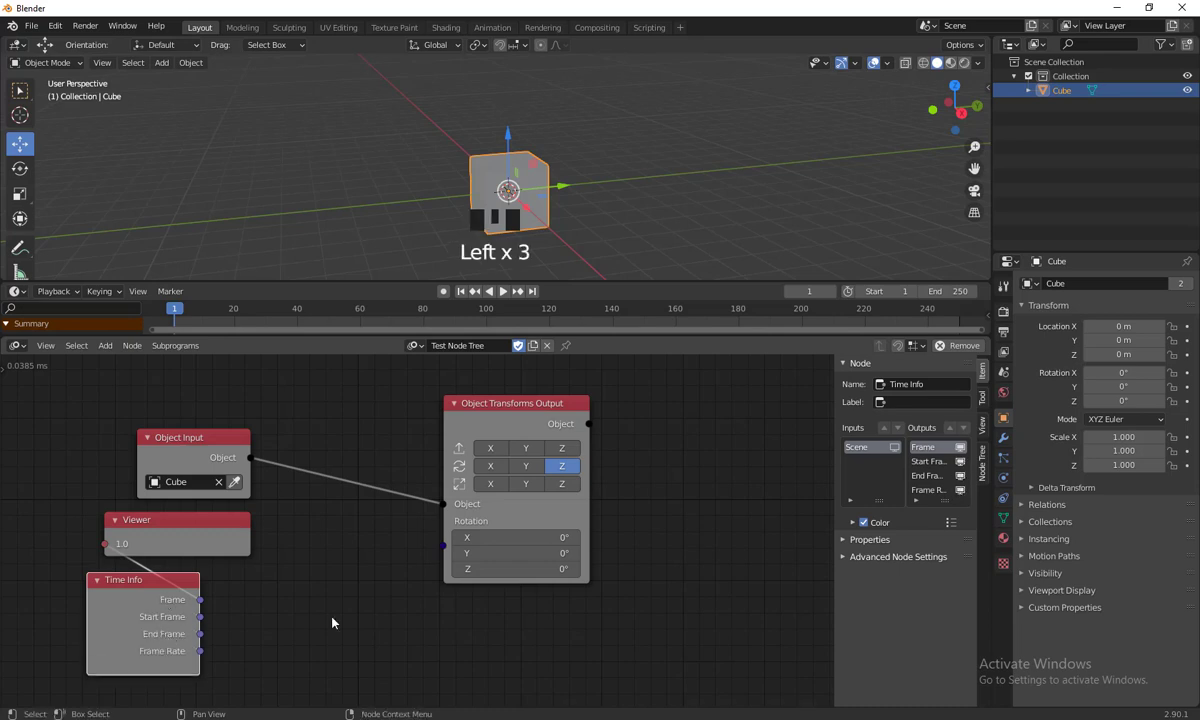
# - Arrange the Viewer and the enlarged Time Info node below Object Input, freeing space before the Object Transforms Output node
pyautogui.moveTo(140, 587); pyautogui.dragTo(94, 590)
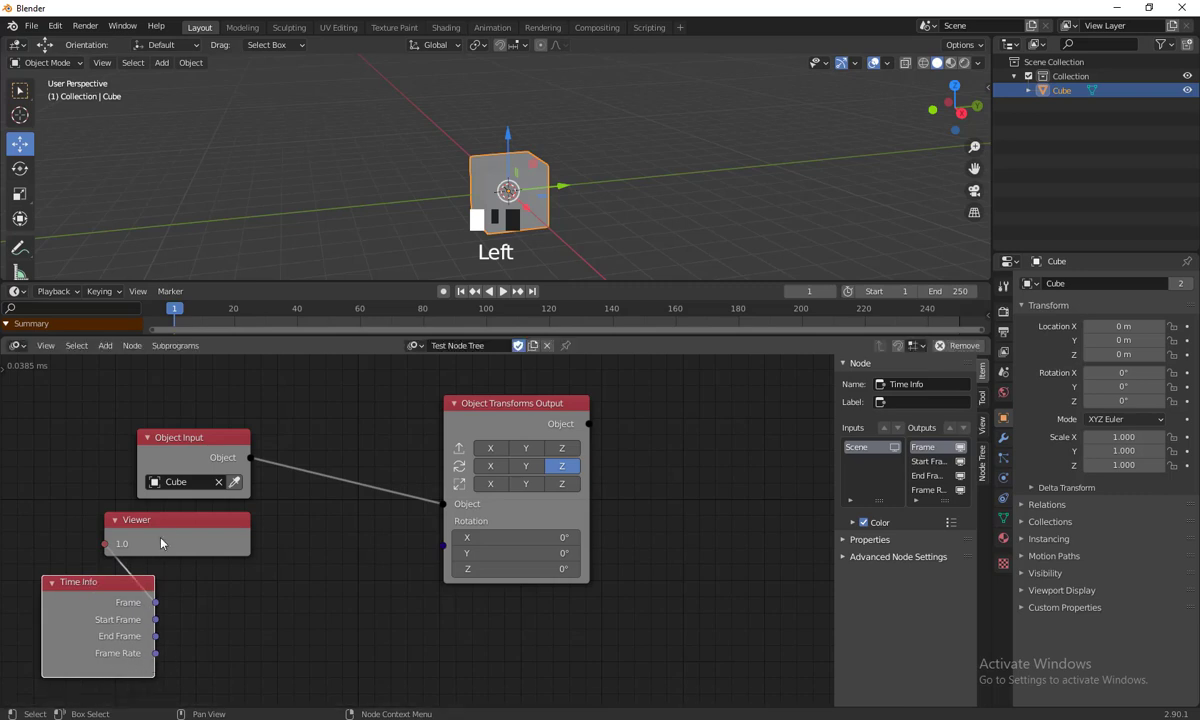
pyautogui.moveTo(183, 530); pyautogui.dragTo(180, 533)
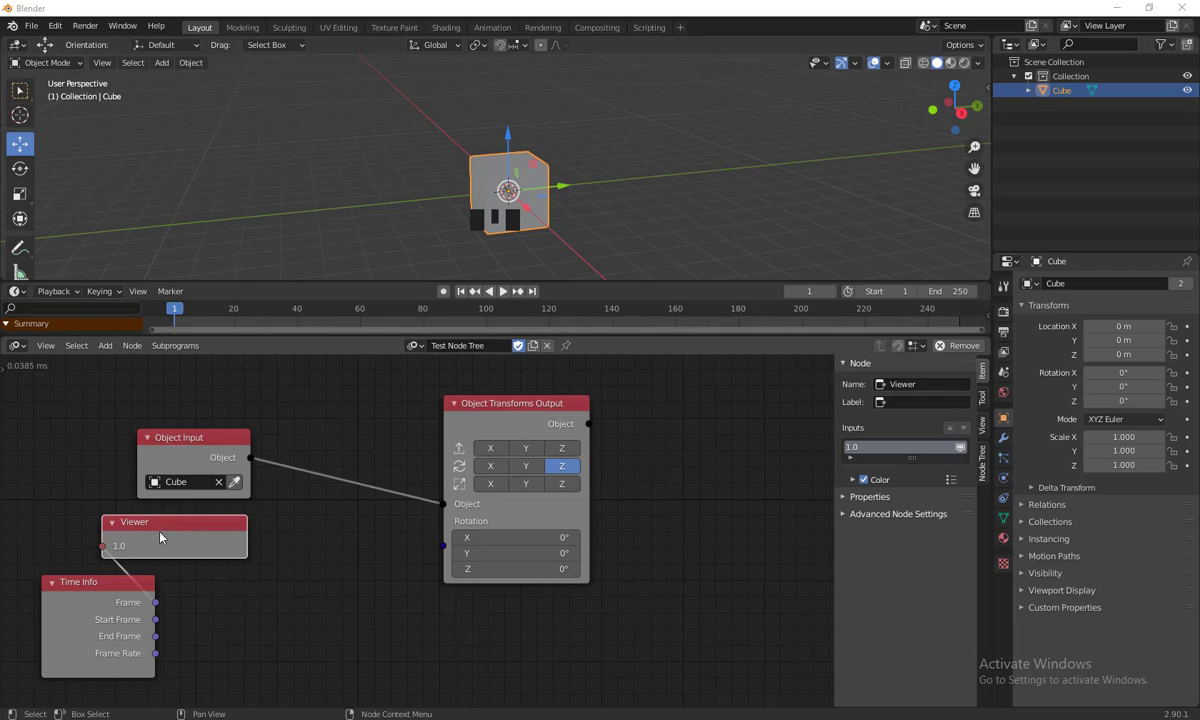
pyautogui.moveTo(117, 586); pyautogui.dragTo(112, 569)
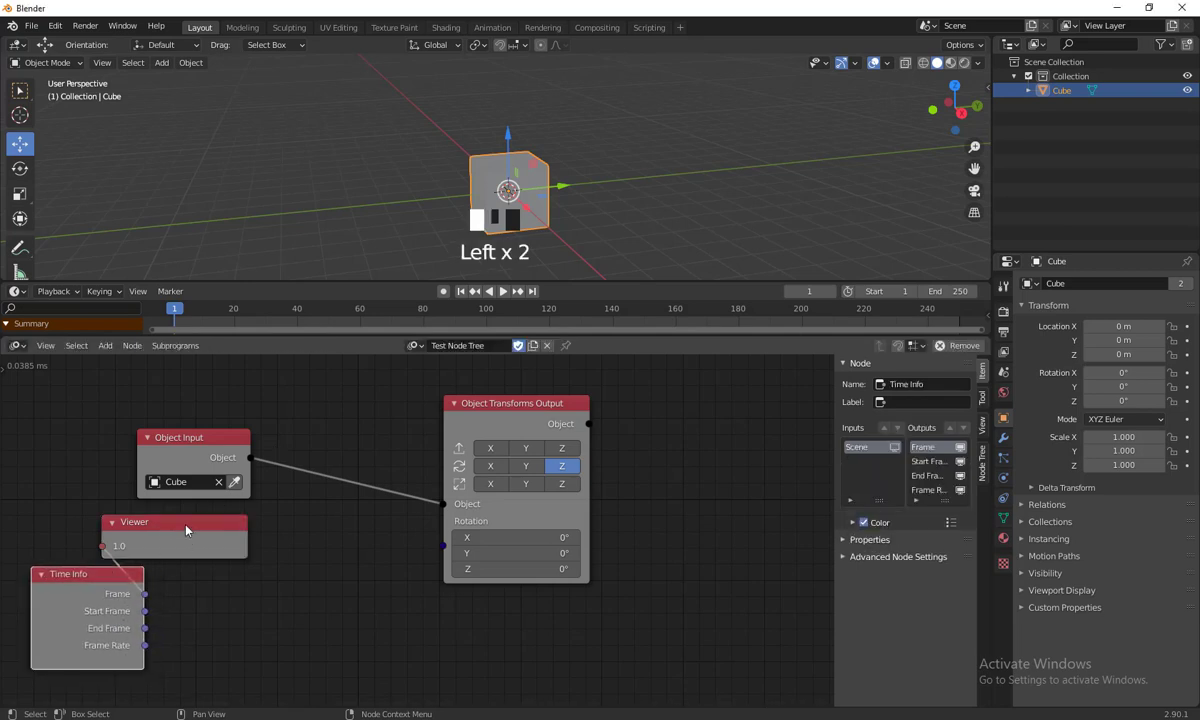
pyautogui.moveTo(185, 530)
pyautogui.mouseDown()
pyautogui.moveTo(252, 580)
pyautogui.moveTo(165, 517)
pyautogui.mouseUp()
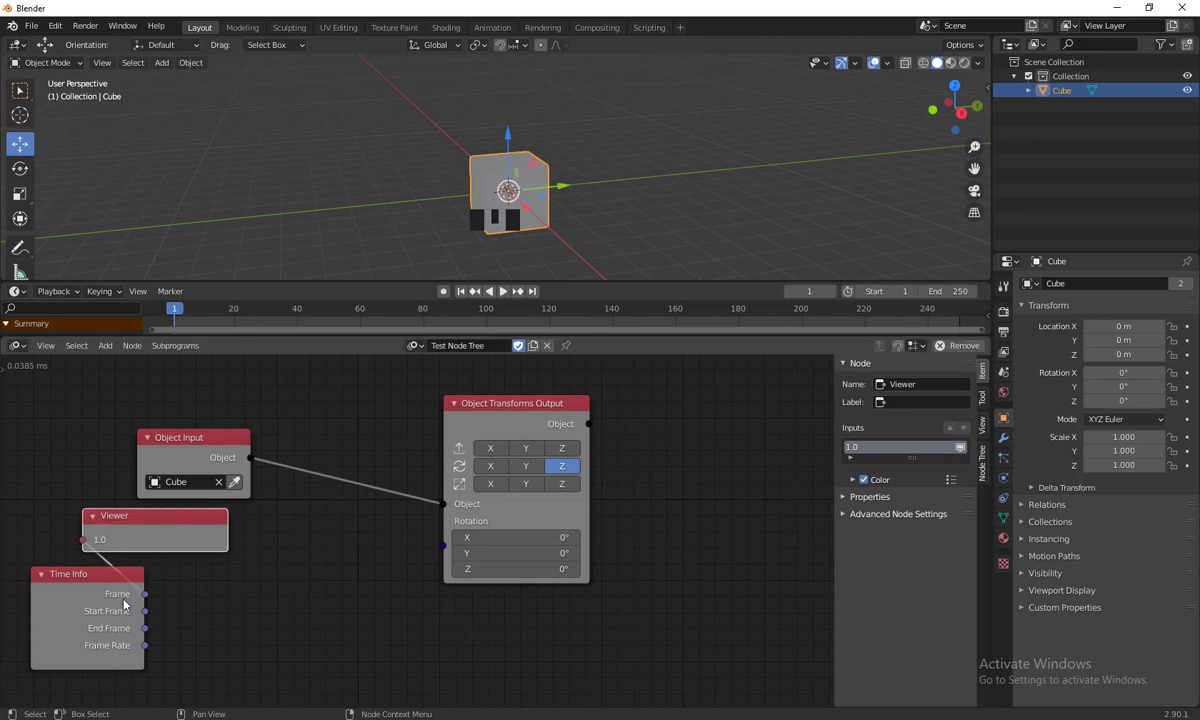
pyautogui.moveTo(109, 585); pyautogui.dragTo(113, 584)
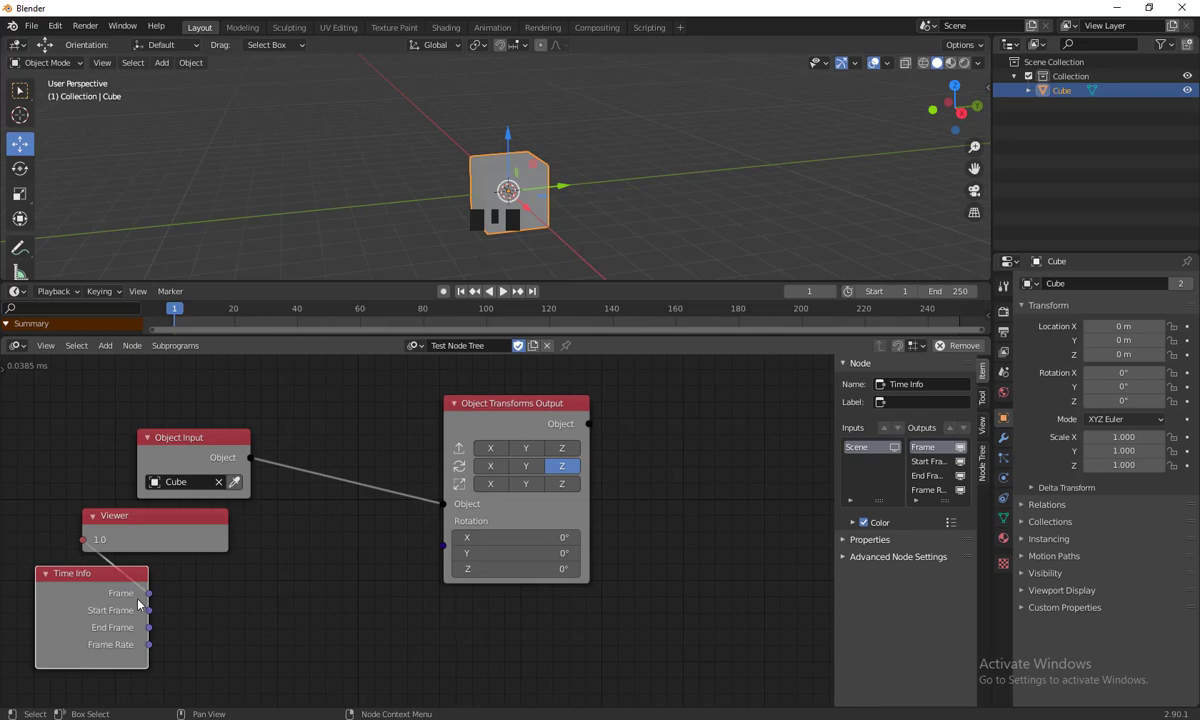
pyautogui.moveTo(103, 584); pyautogui.dragTo(106, 587)
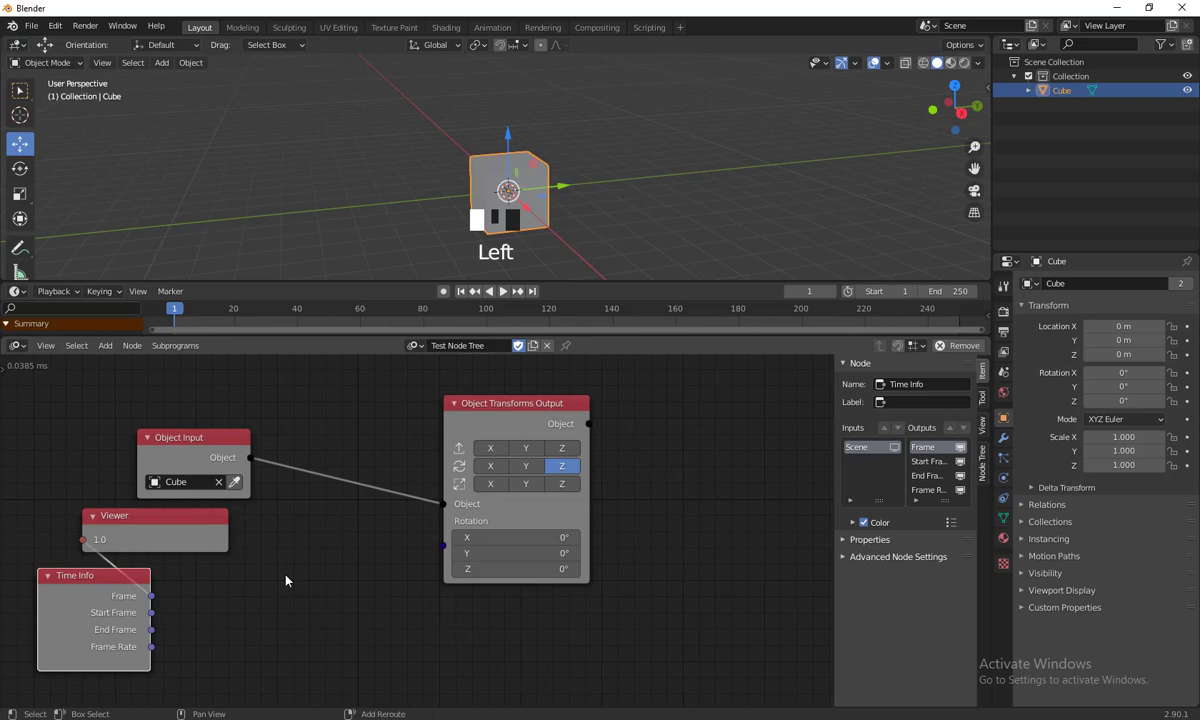
# - Add a Combine Euler rotation node between Time Info and the Object Transforms Output node
pyautogui.hotkey('shift', 'a')
pyautogui.moveTo(286, 580)
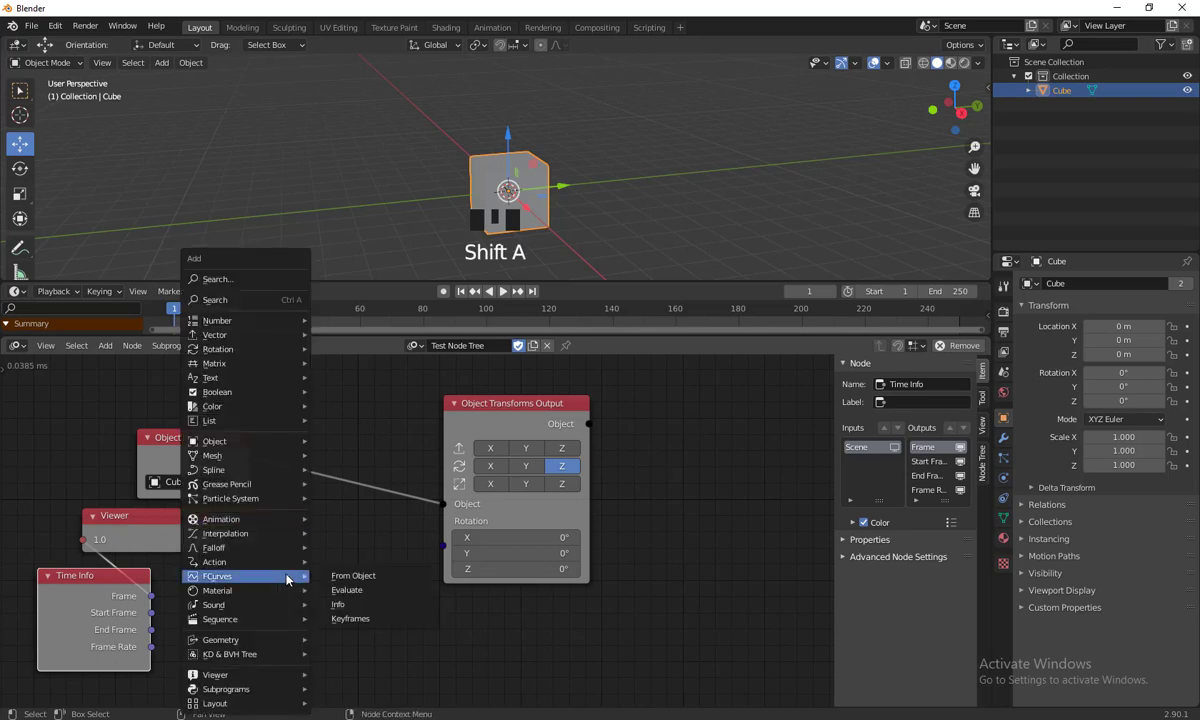
pyautogui.moveTo(277, 519)
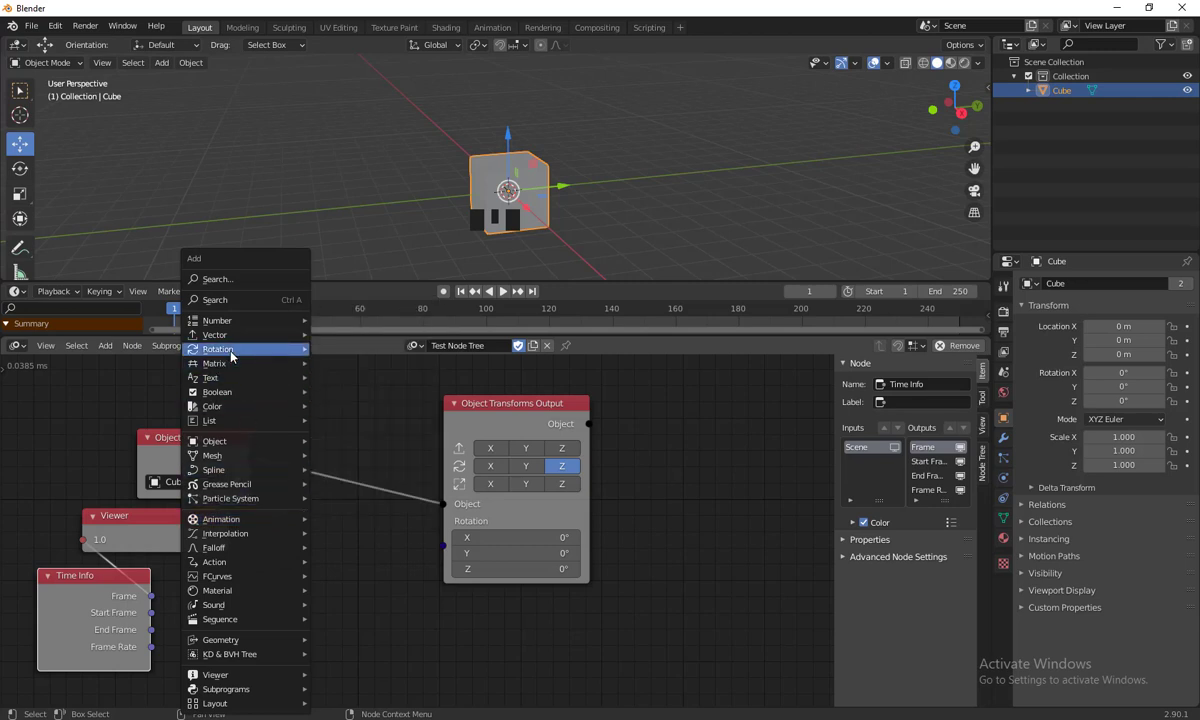
pyautogui.moveTo(234, 349)
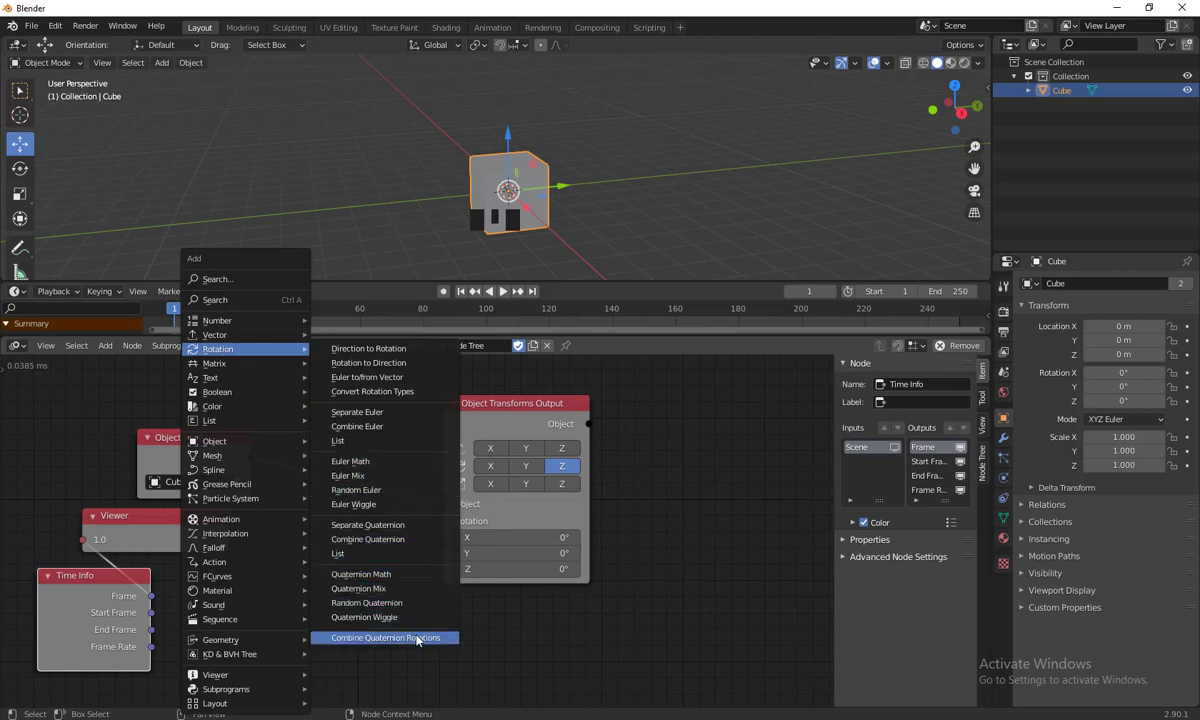
pyautogui.click(379, 430)
pyautogui.click(261, 572)
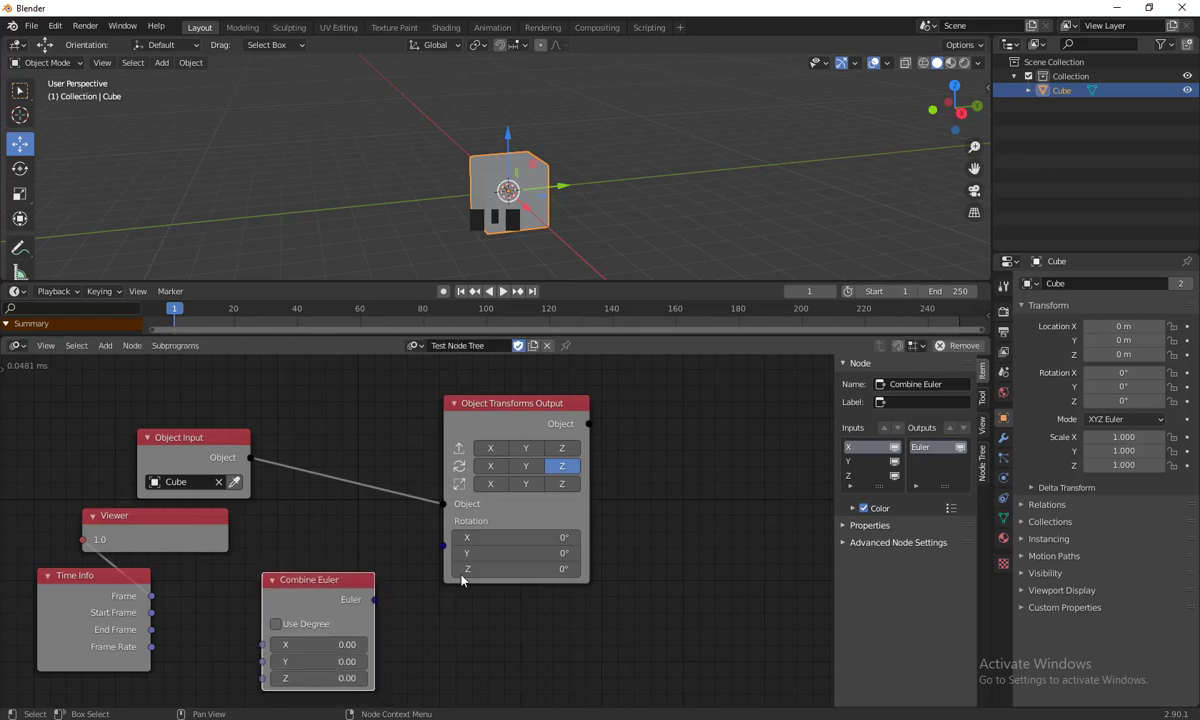
# - Align the Combine Euler node beside Time Info and enable its Use Degree option
pyautogui.keyDown('shift'); pyautogui.moveTo(598, 630); pyautogui.dragTo(442, 578, button='middle'); pyautogui.keyUp('shift')
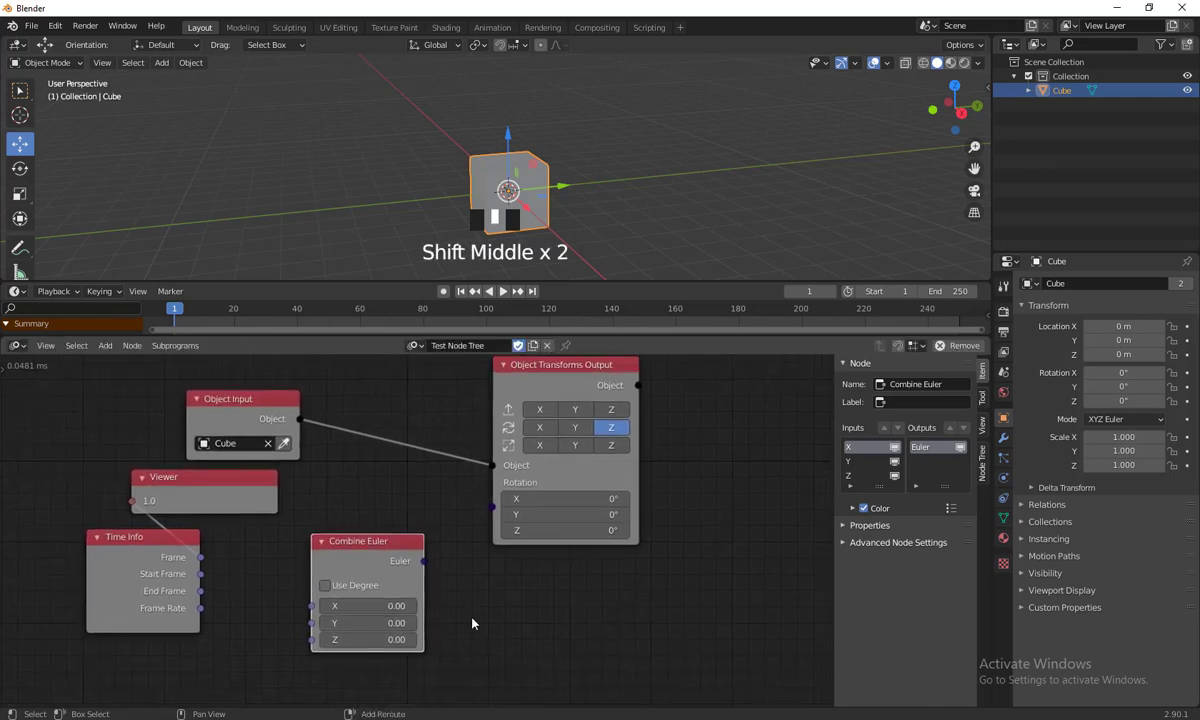
pyautogui.moveTo(370, 544); pyautogui.dragTo(357, 554)
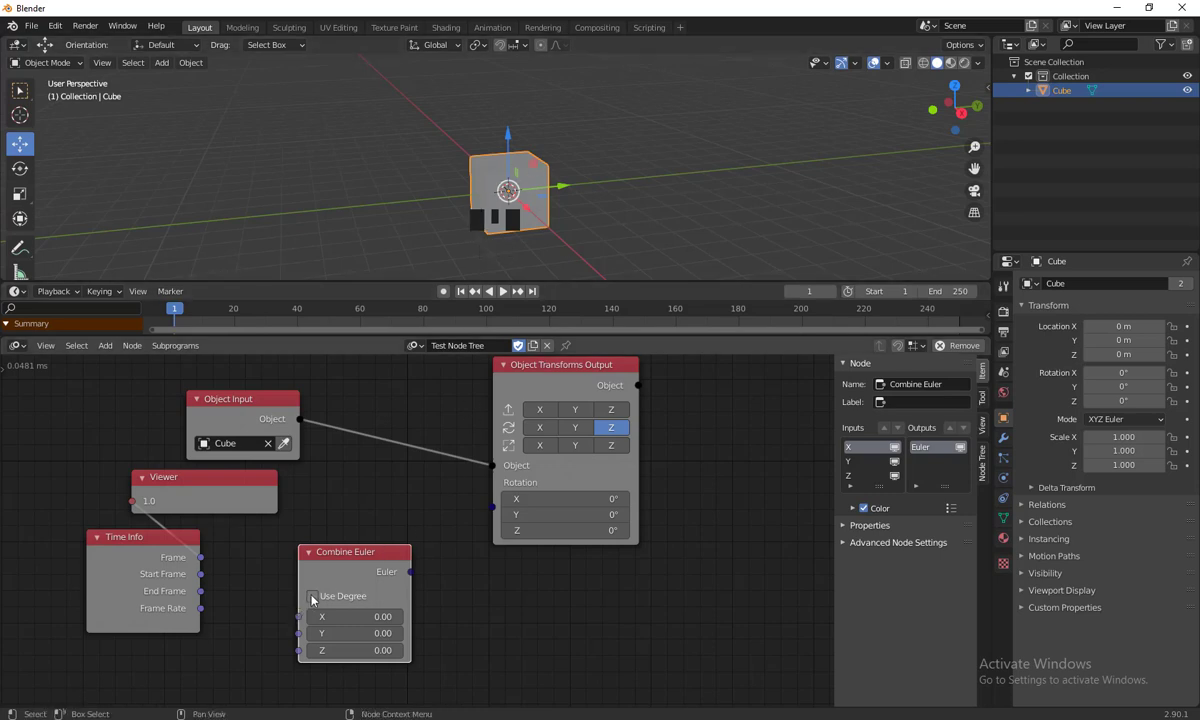
pyautogui.moveTo(341, 559); pyautogui.dragTo(340, 543)
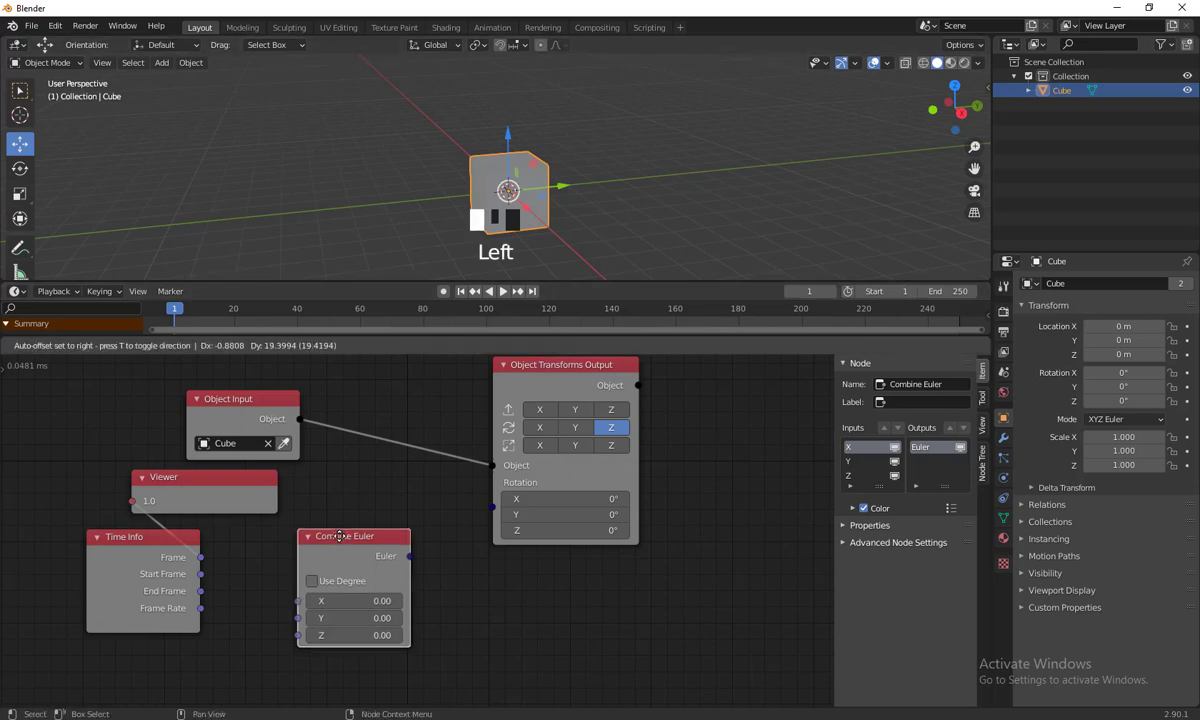
pyautogui.click(312, 581)
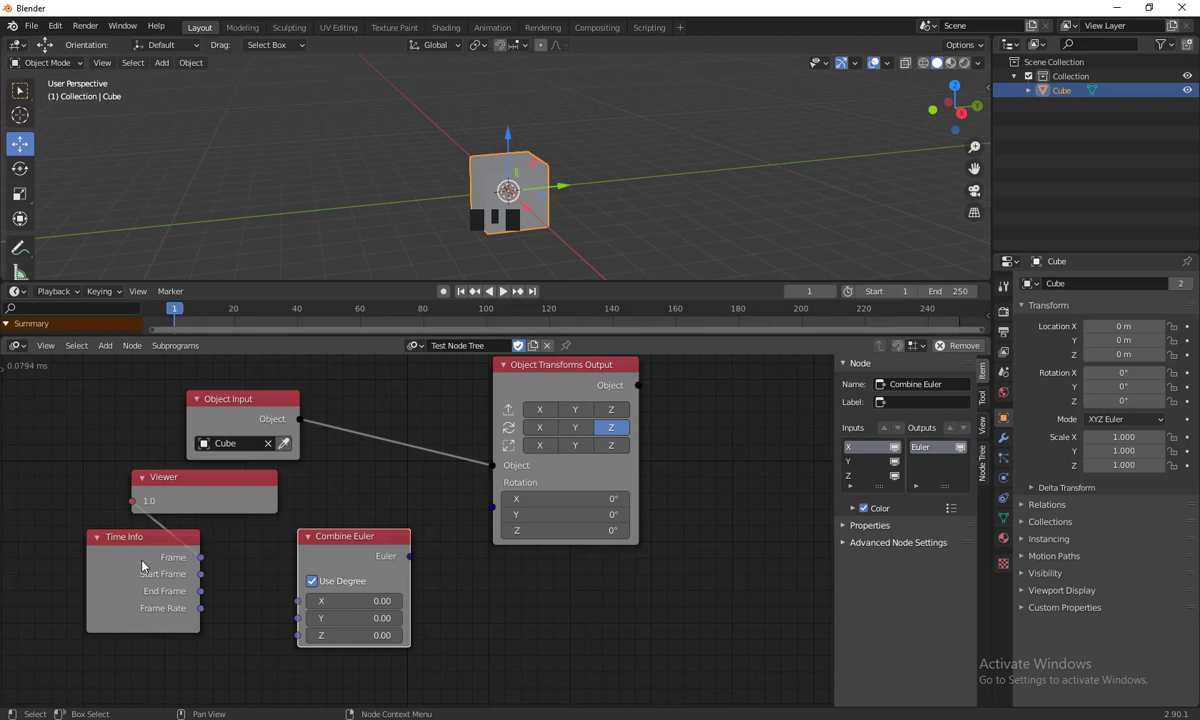
# - Hide the node properties and move Time Info and the expanded Viewer farther away from Combine Euler and Object Input
pyautogui.press('n')
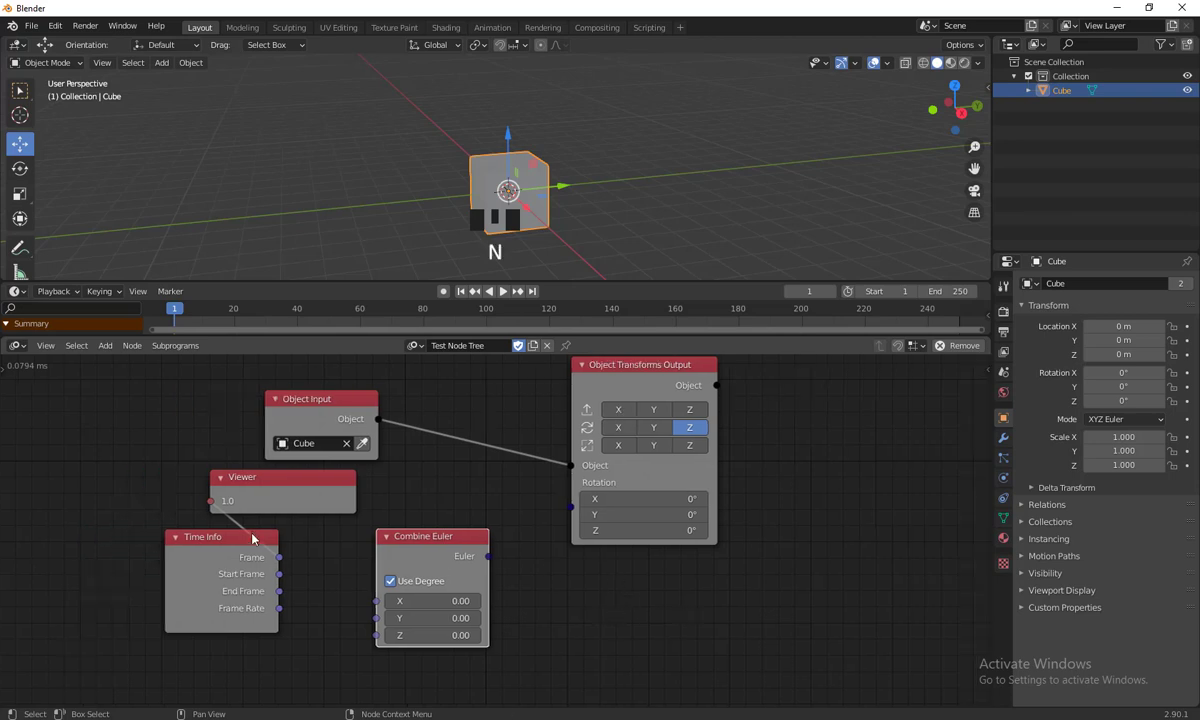
pyautogui.moveTo(225, 545); pyautogui.dragTo(151, 543)
pyautogui.moveTo(227, 479); pyautogui.dragTo(131, 479)
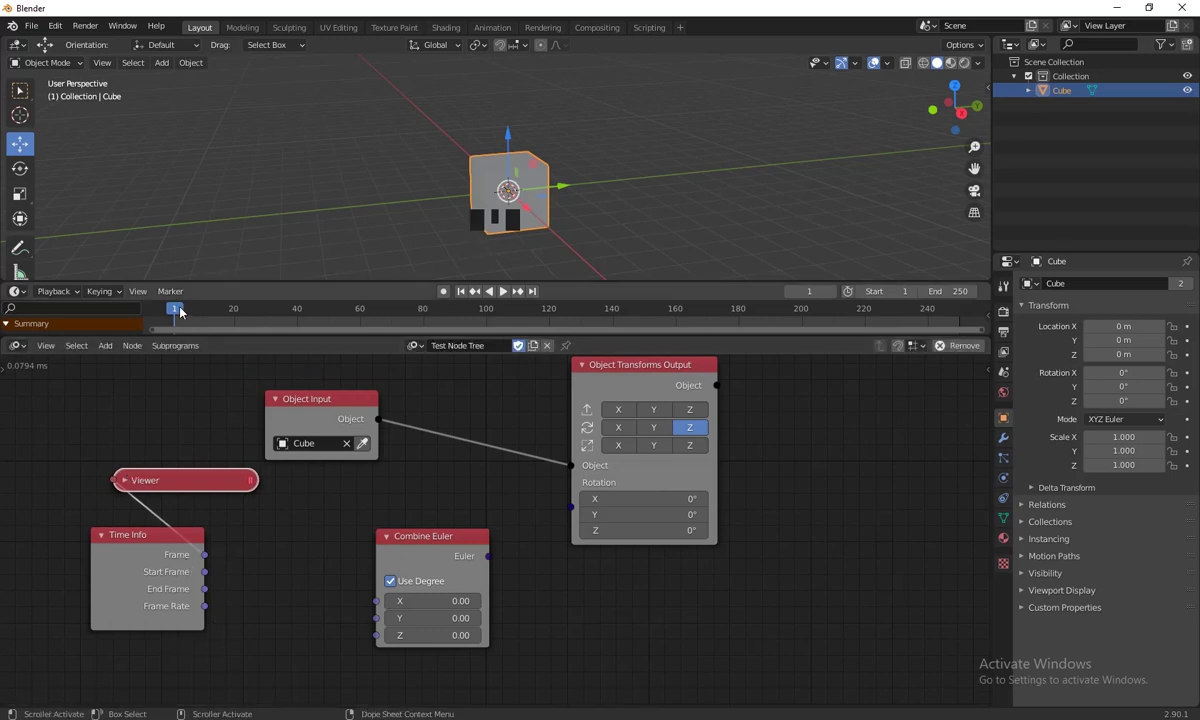
pyautogui.moveTo(175, 310); pyautogui.dragTo(259, 314)
pyautogui.click(124, 481)
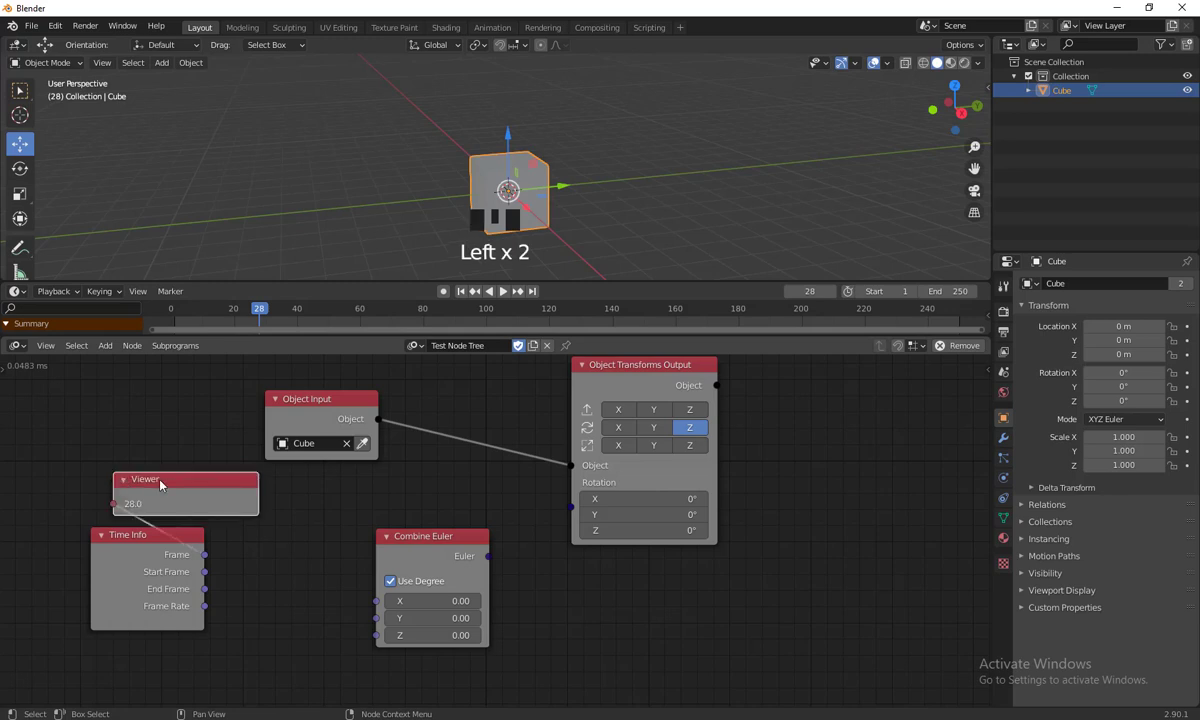
pyautogui.moveTo(161, 483); pyautogui.dragTo(131, 431)
# - Scrub the timeline to frame 69 and connect Time Info's Frame output to Combine Euler's Z input
pyautogui.moveTo(260, 313)
pyautogui.mouseDown()
pyautogui.moveTo(193, 321)
pyautogui.moveTo(256, 334)
pyautogui.mouseUp()
pyautogui.moveTo(355, 345); pyautogui.dragTo(388, 338)
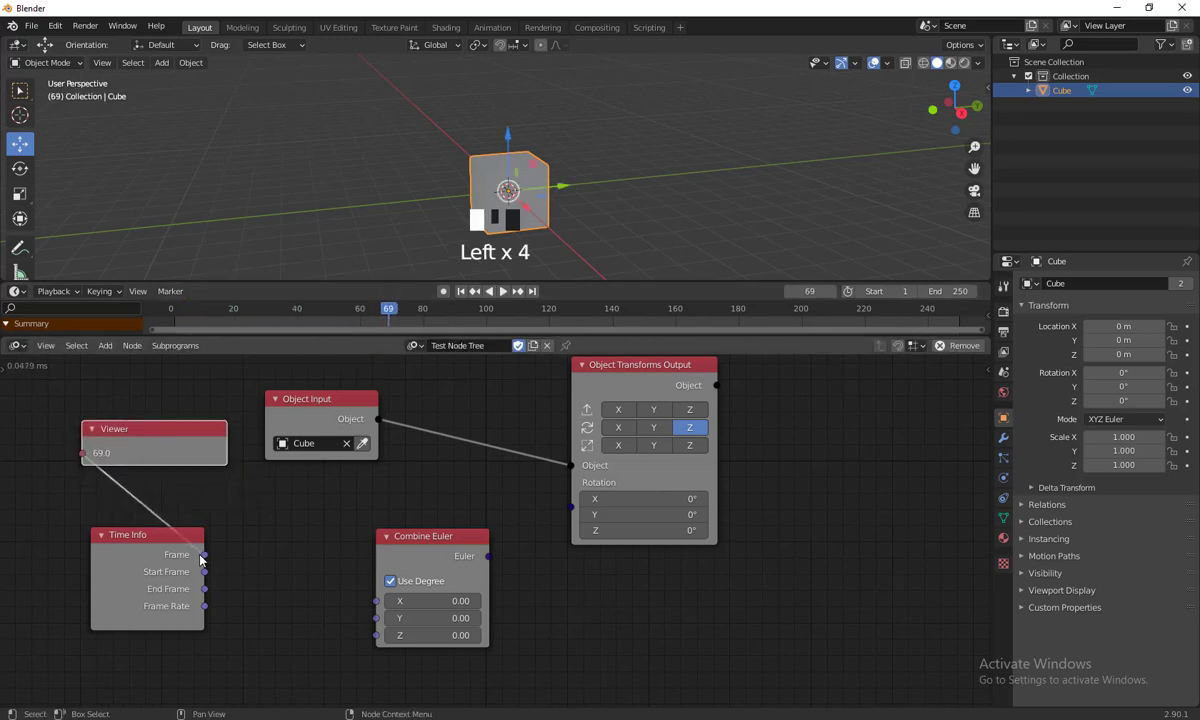
pyautogui.moveTo(205, 558); pyautogui.dragTo(379, 643)
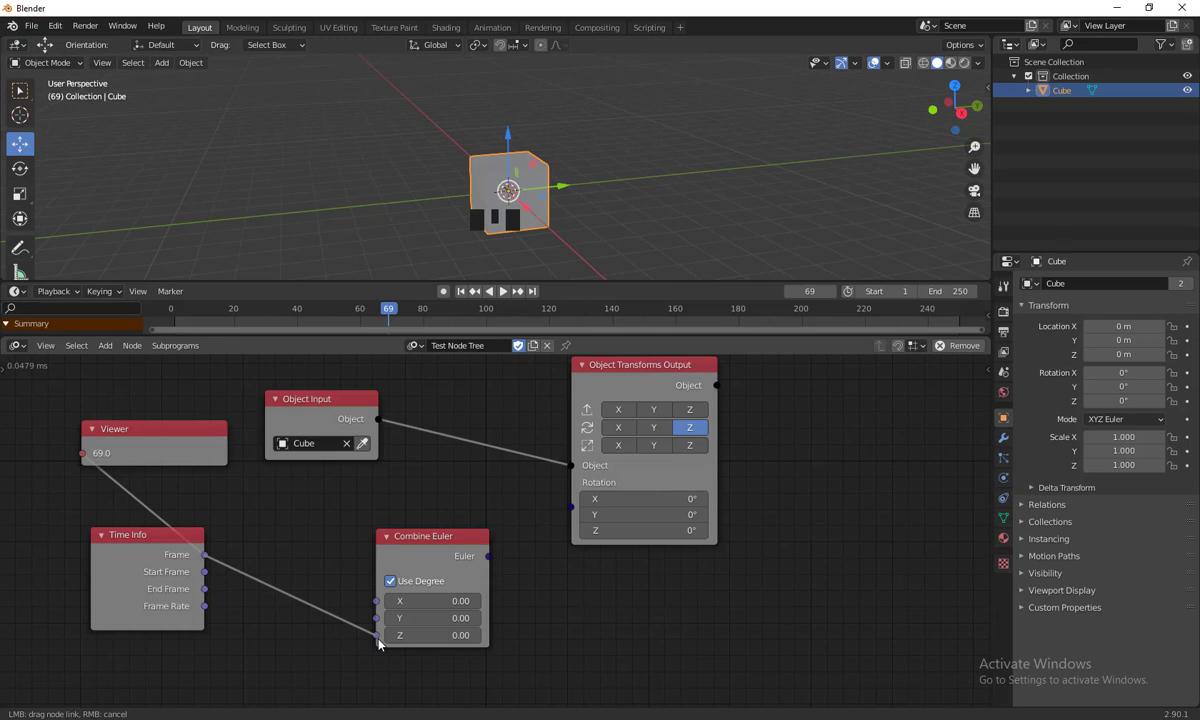
pyautogui.moveTo(379, 643); pyautogui.dragTo(379, 643)
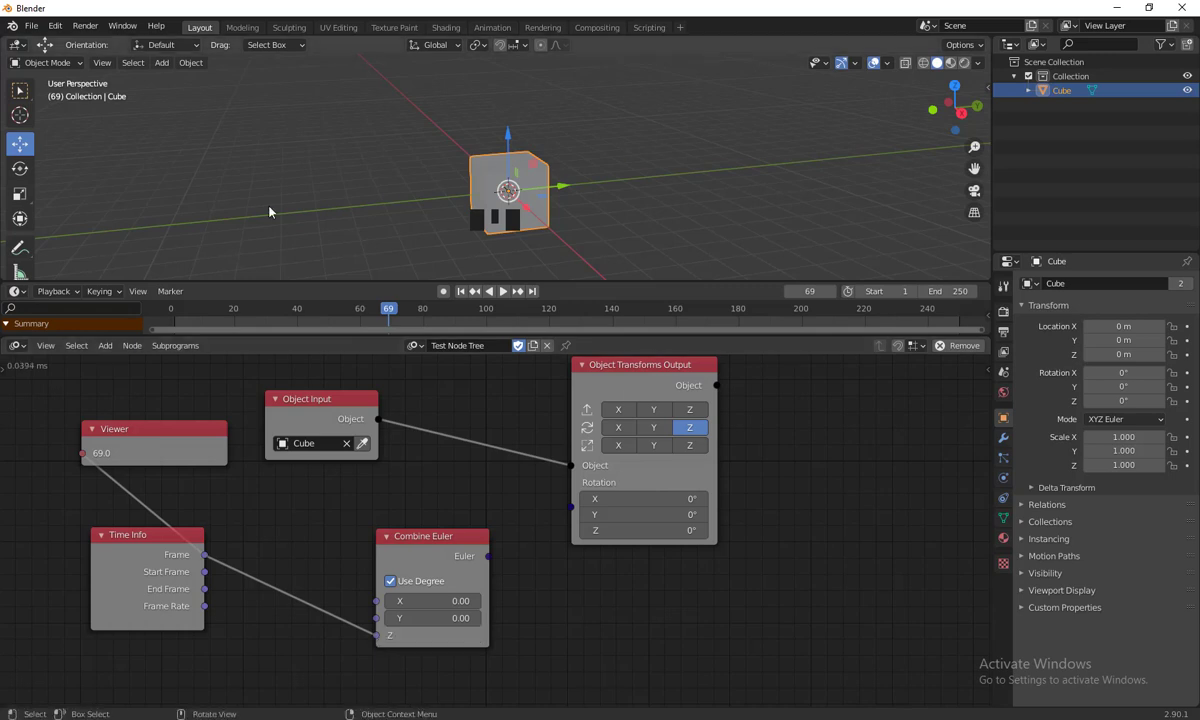
# - Try rotating the cube manually with the Rotate tool in the viewport, and undo the rotation
pyautogui.click(20, 168)
pyautogui.moveTo(553, 201); pyautogui.dragTo(593, 223)
pyautogui.hotkey('ctrl', 'z')
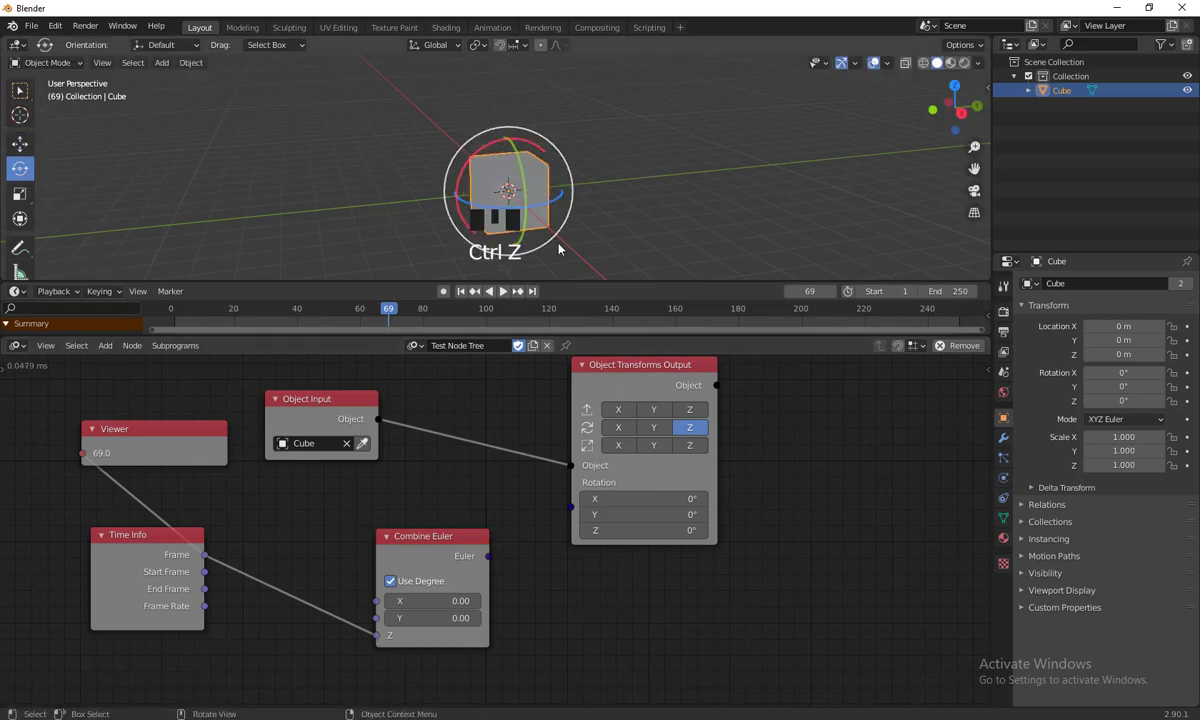
# - Connect Combine Euler's Euler output to the Rotation input of Object Transforms Output and scrub back to frame 31
pyautogui.moveTo(449, 550); pyautogui.dragTo(570, 509)
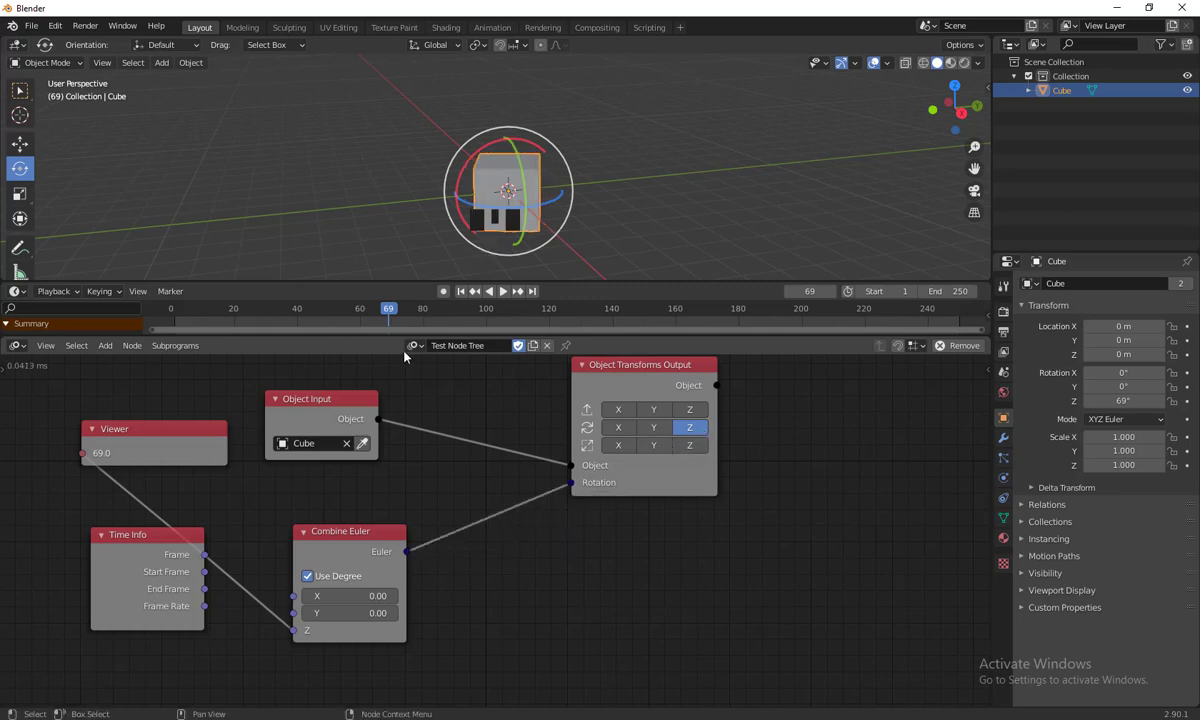
pyautogui.click(345, 310)
pyautogui.moveTo(333, 328); pyautogui.dragTo(269, 339)
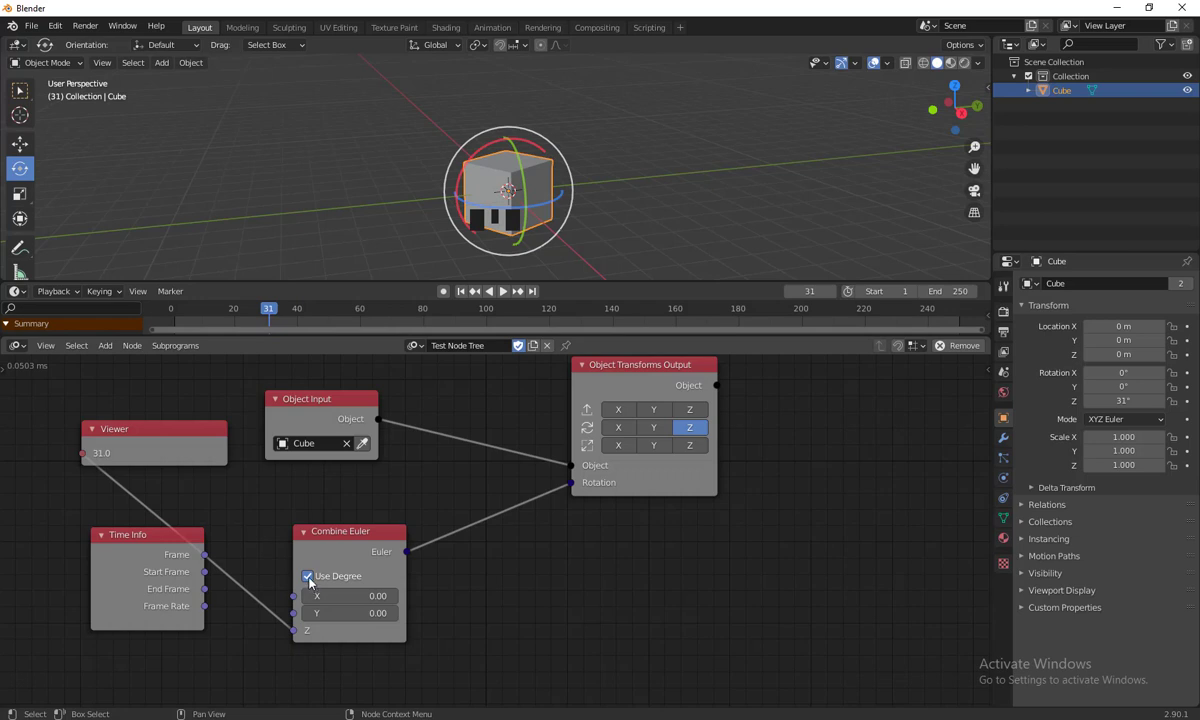
# - Turn off Use Degree on Combine Euler, play the animation to compare the rotation, and return to frame 1
pyautogui.click(307, 577)
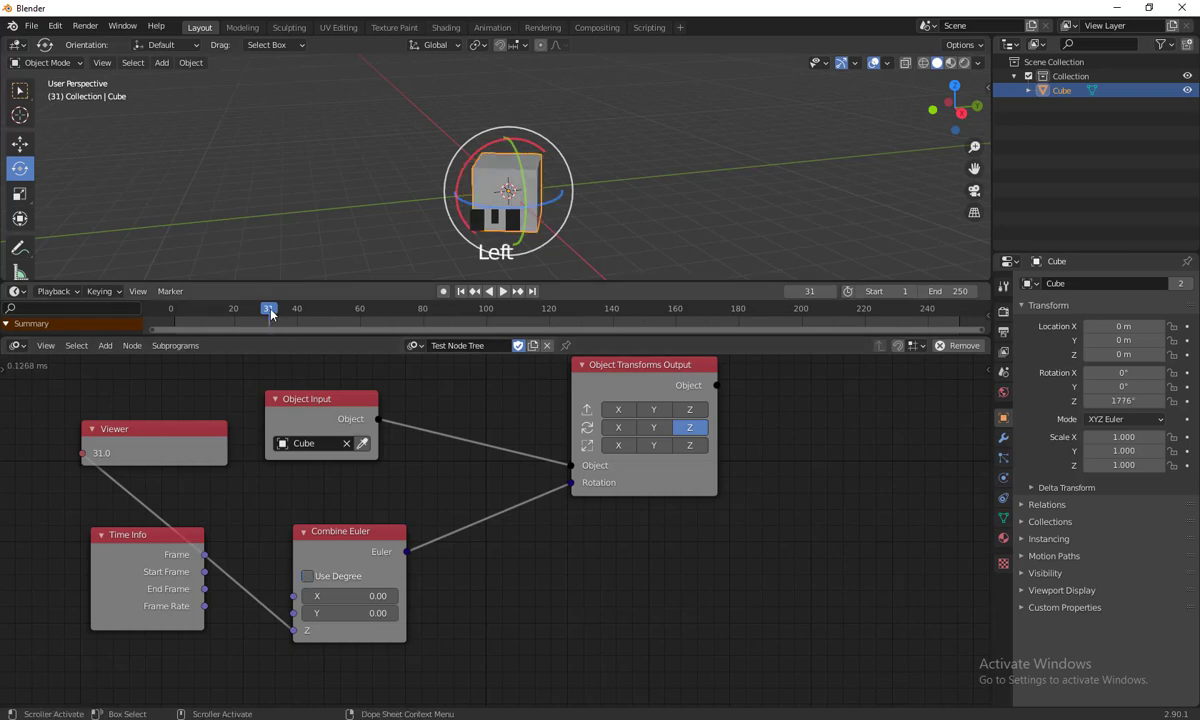
pyautogui.moveTo(270, 315); pyautogui.dragTo(183, 334)
pyautogui.press('space')
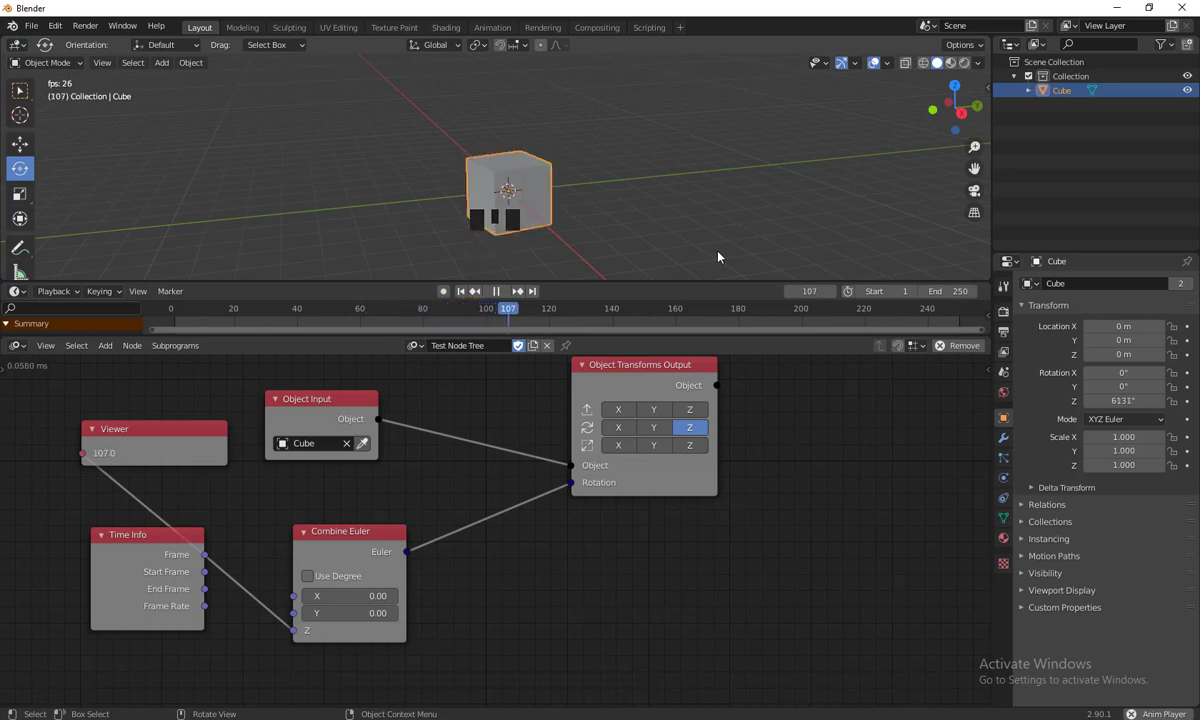
pyautogui.press('space')
pyautogui.moveTo(530, 312); pyautogui.dragTo(176, 330)
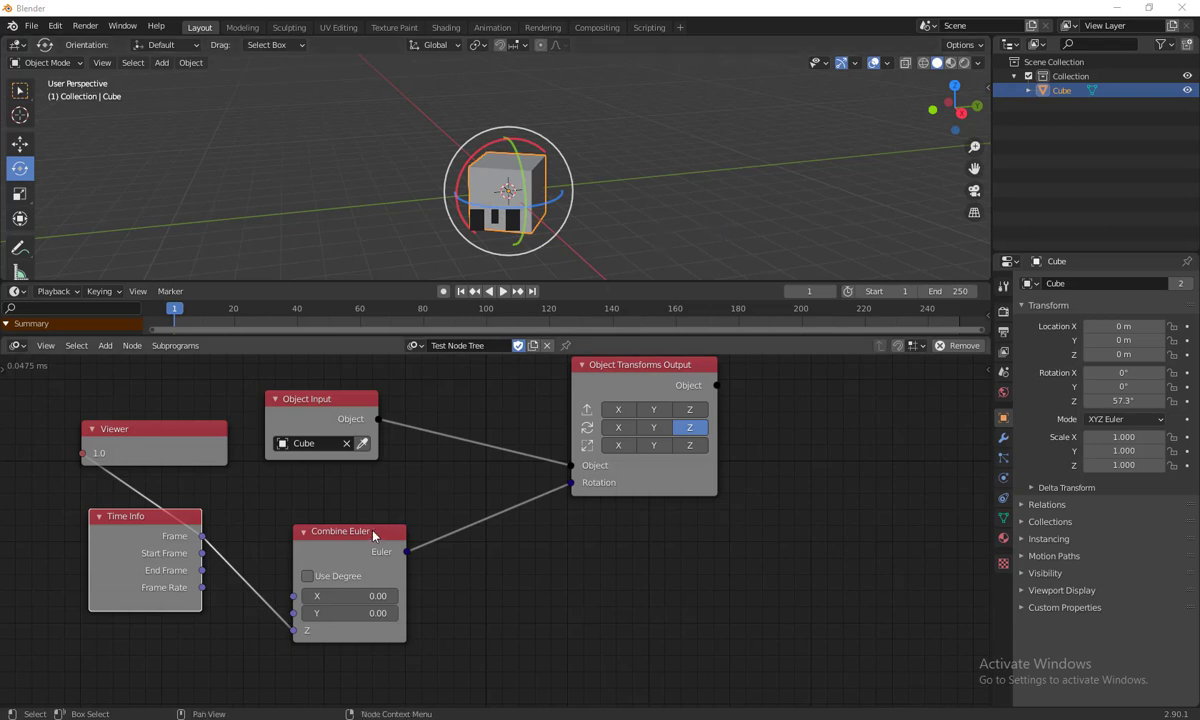
# - Space the Time Info and Combine Euler nodes apart, with the timeline at frame 7, and turn Use Degree back on
pyautogui.moveTo(359, 533); pyautogui.dragTo(369, 510)
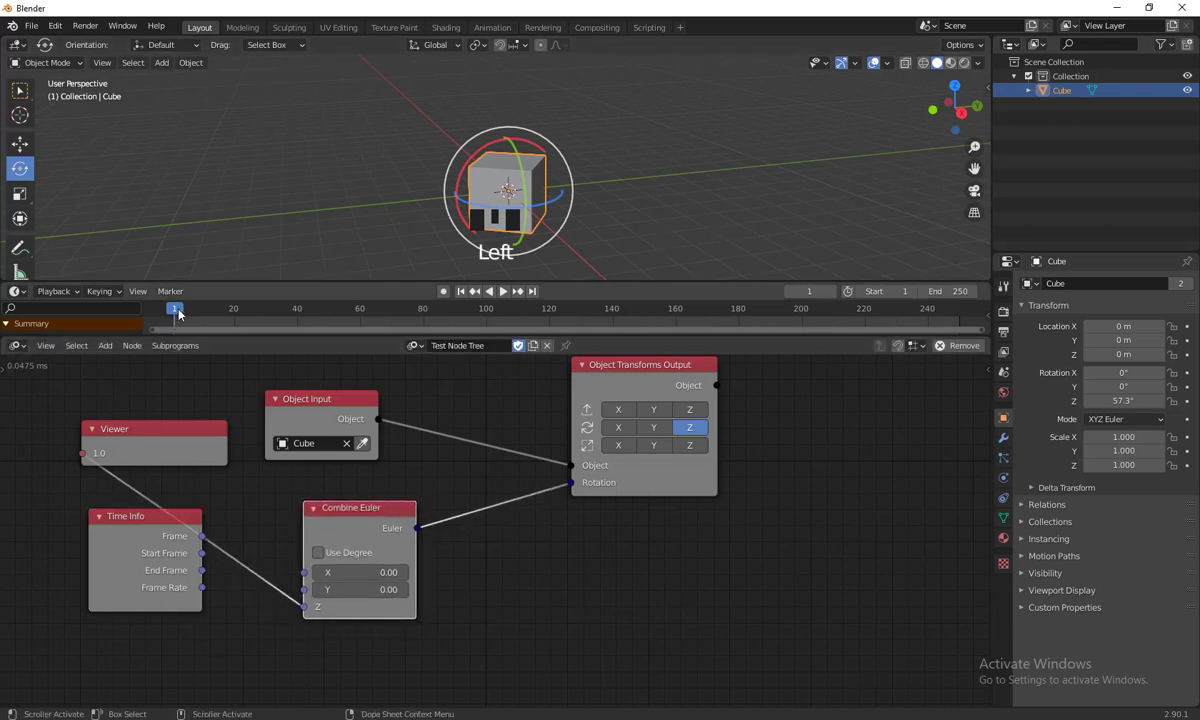
pyautogui.moveTo(178, 314); pyautogui.dragTo(193, 345)
pyautogui.moveTo(368, 517); pyautogui.dragTo(447, 523)
pyautogui.moveTo(197, 518); pyautogui.dragTo(175, 454)
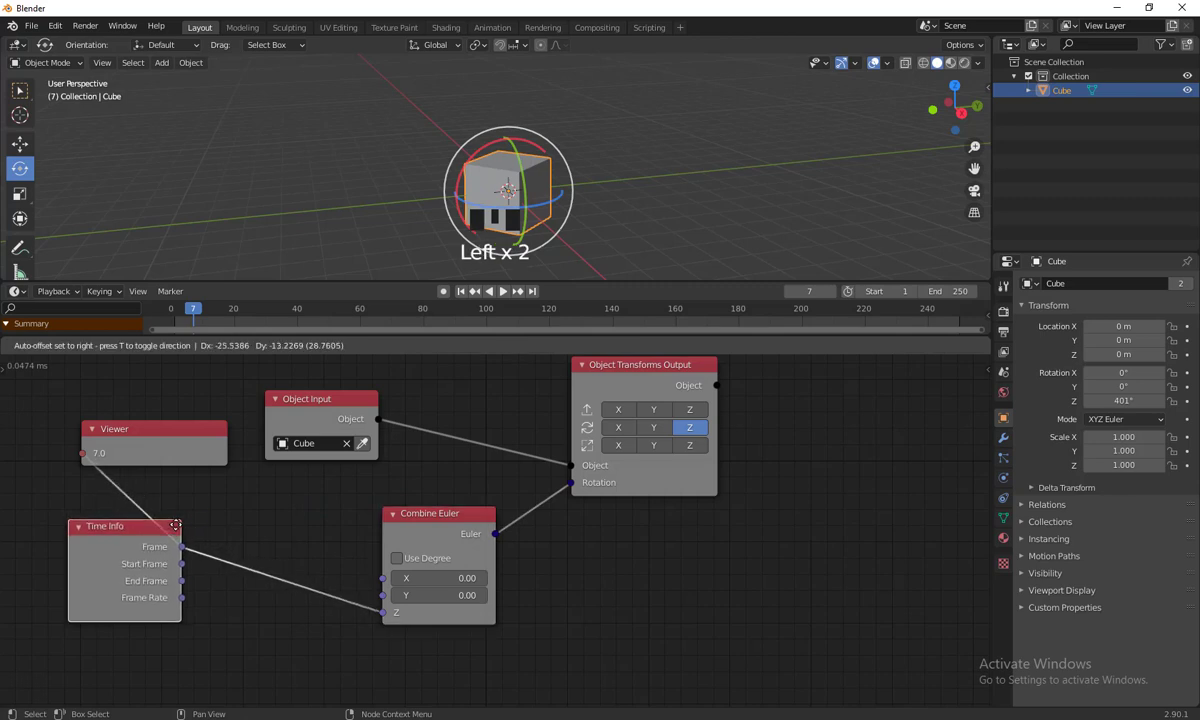
pyautogui.moveTo(166, 497); pyautogui.dragTo(161, 582)
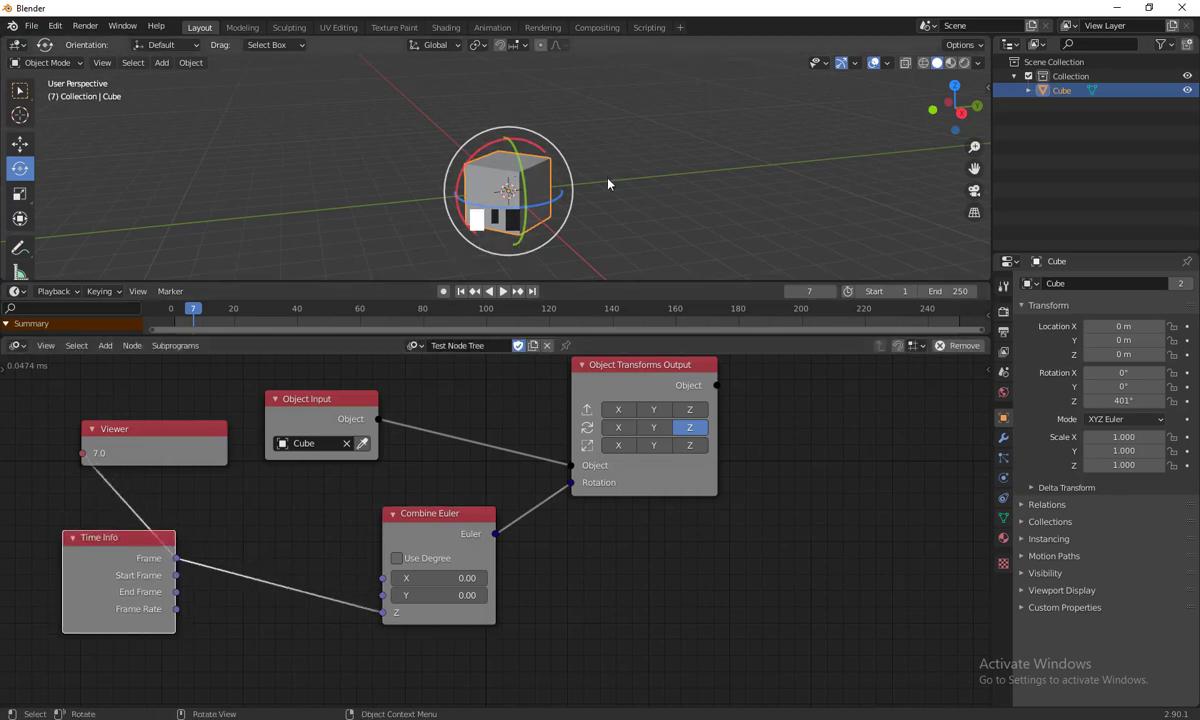
pyautogui.moveTo(424, 515)
pyautogui.mouseDown()
pyautogui.moveTo(399, 498)
pyautogui.moveTo(447, 520)
pyautogui.mouseUp()
pyautogui.click(372, 541)
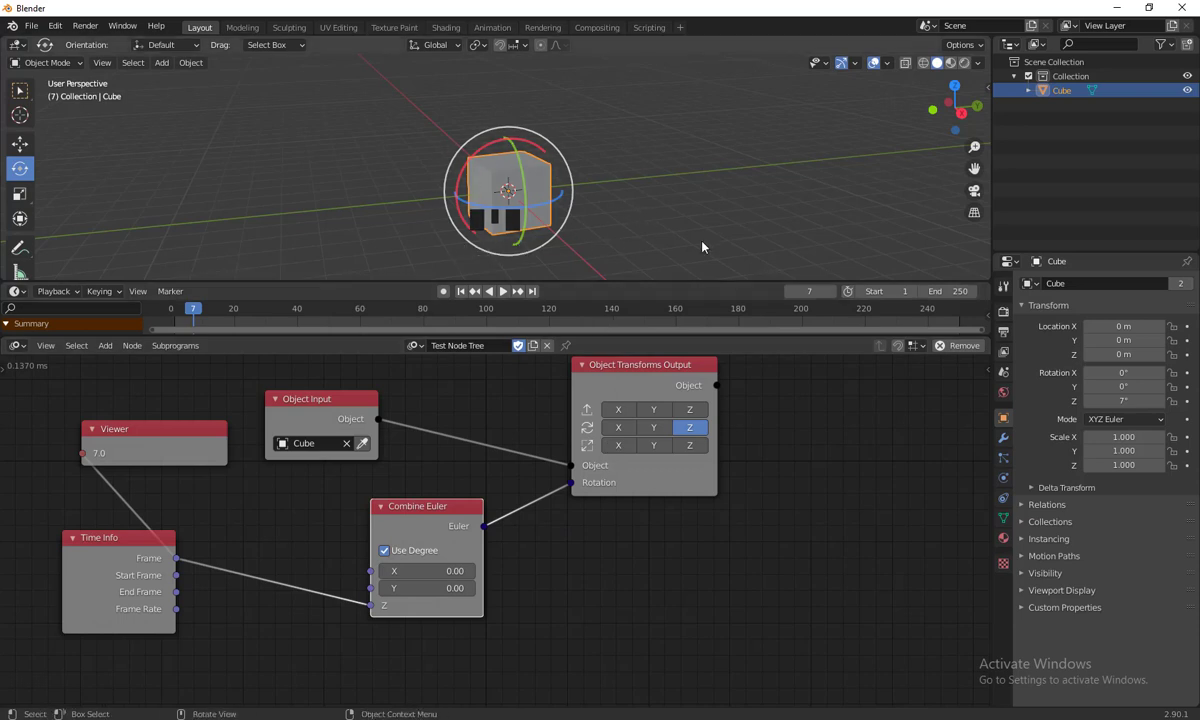
pyautogui.moveTo(454, 514); pyautogui.dragTo(465, 509)
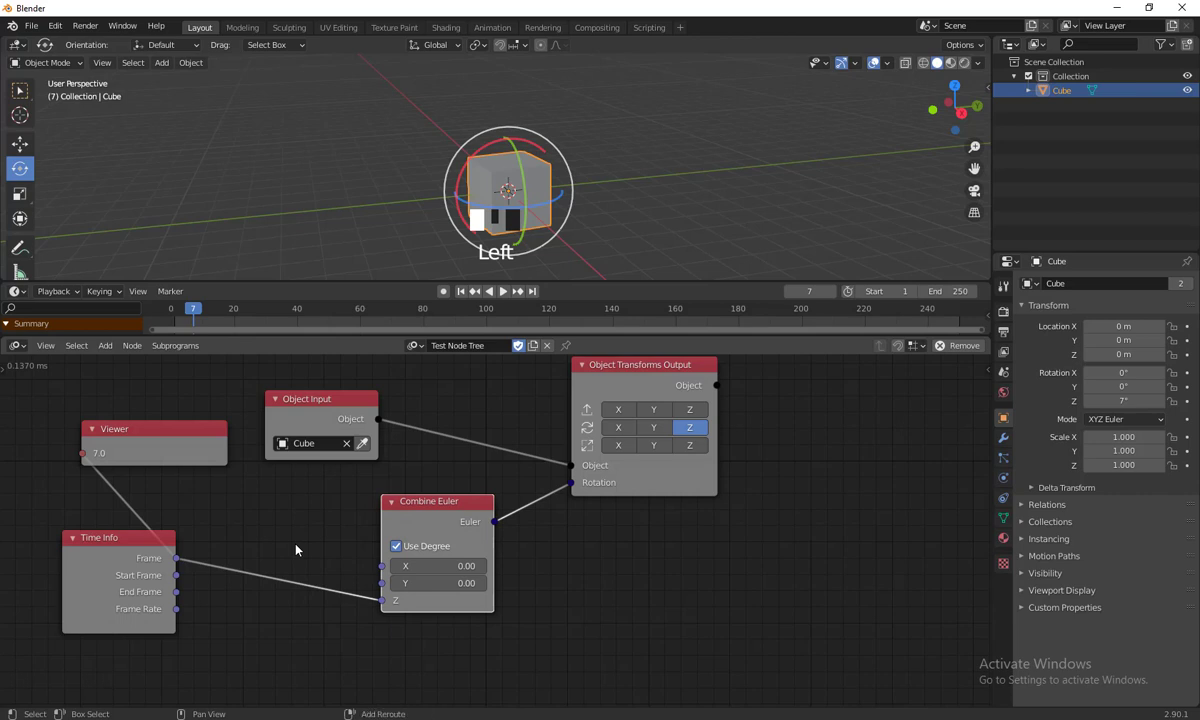
# - Insert a Math node set to Multiply into the link between Time Info's Frame output and Combine Euler's Z input
pyautogui.hotkey('shift', 'a')
pyautogui.moveTo(296, 548)
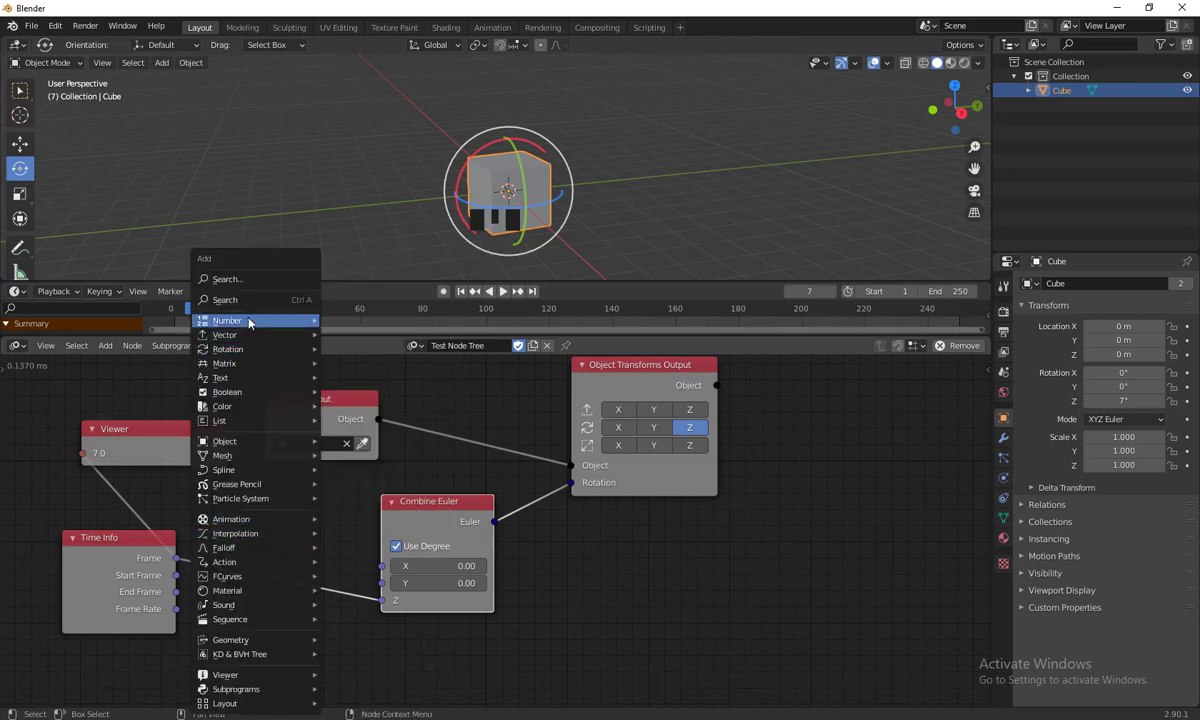
pyautogui.moveTo(249, 322)
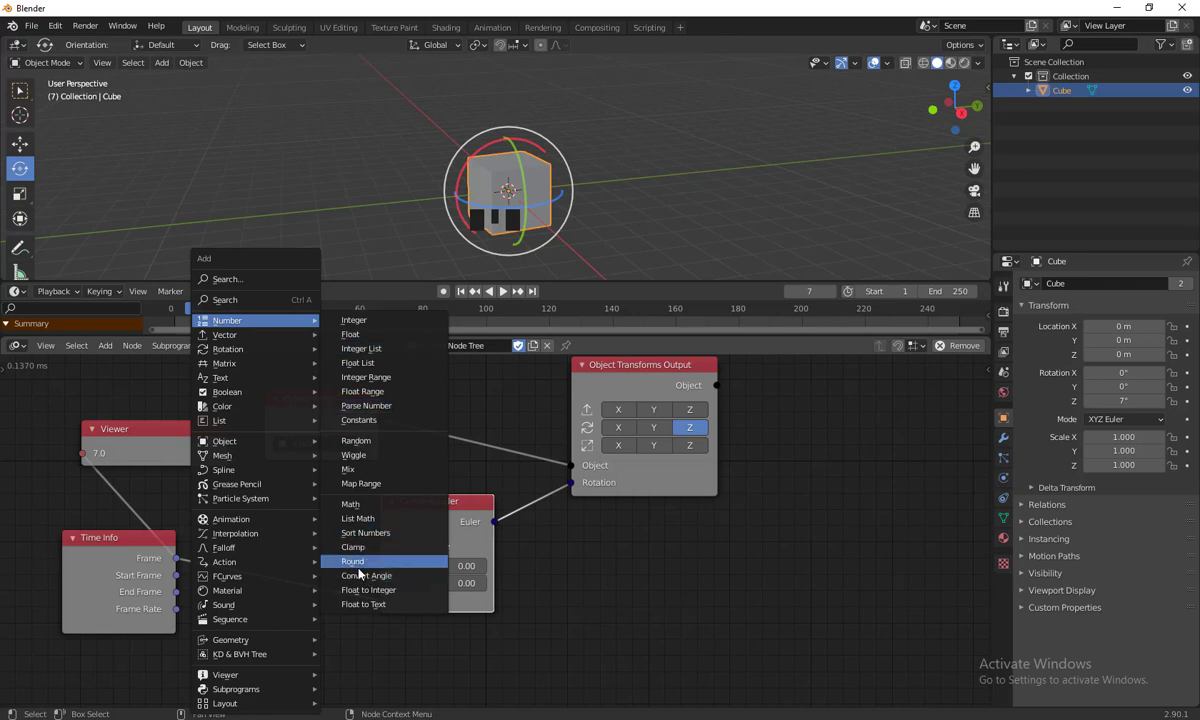
pyautogui.click(372, 504)
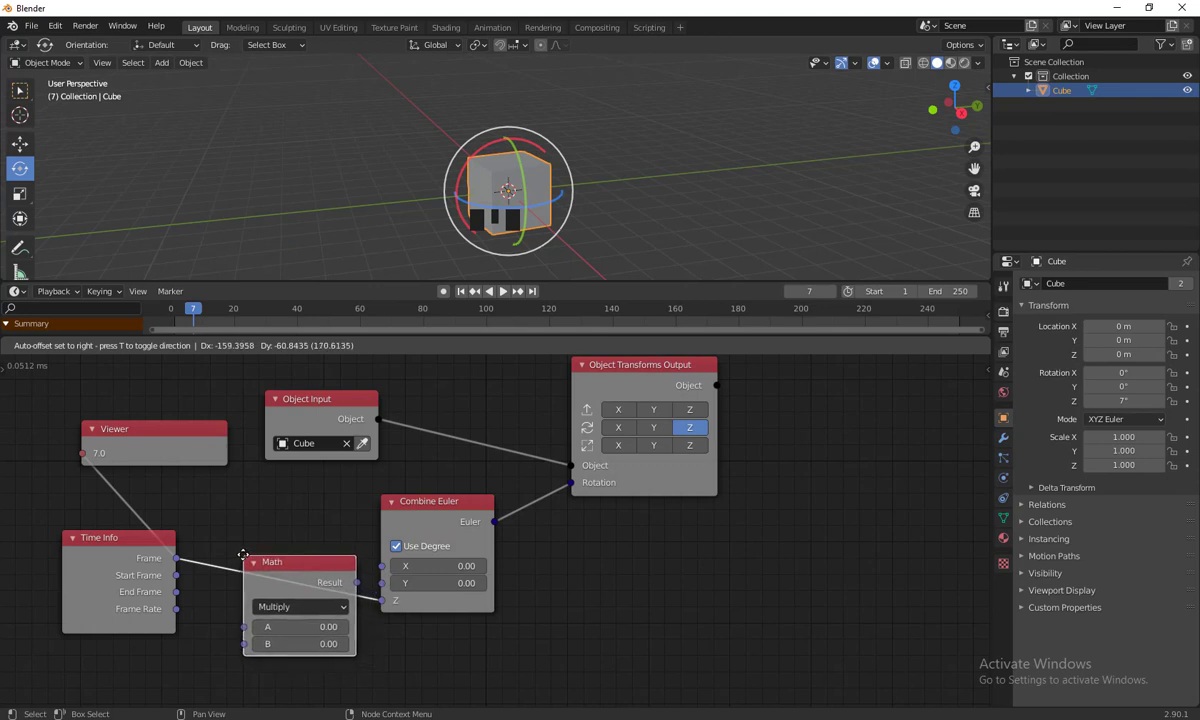
pyautogui.click(244, 559)
pyautogui.moveTo(297, 565); pyautogui.dragTo(322, 563)
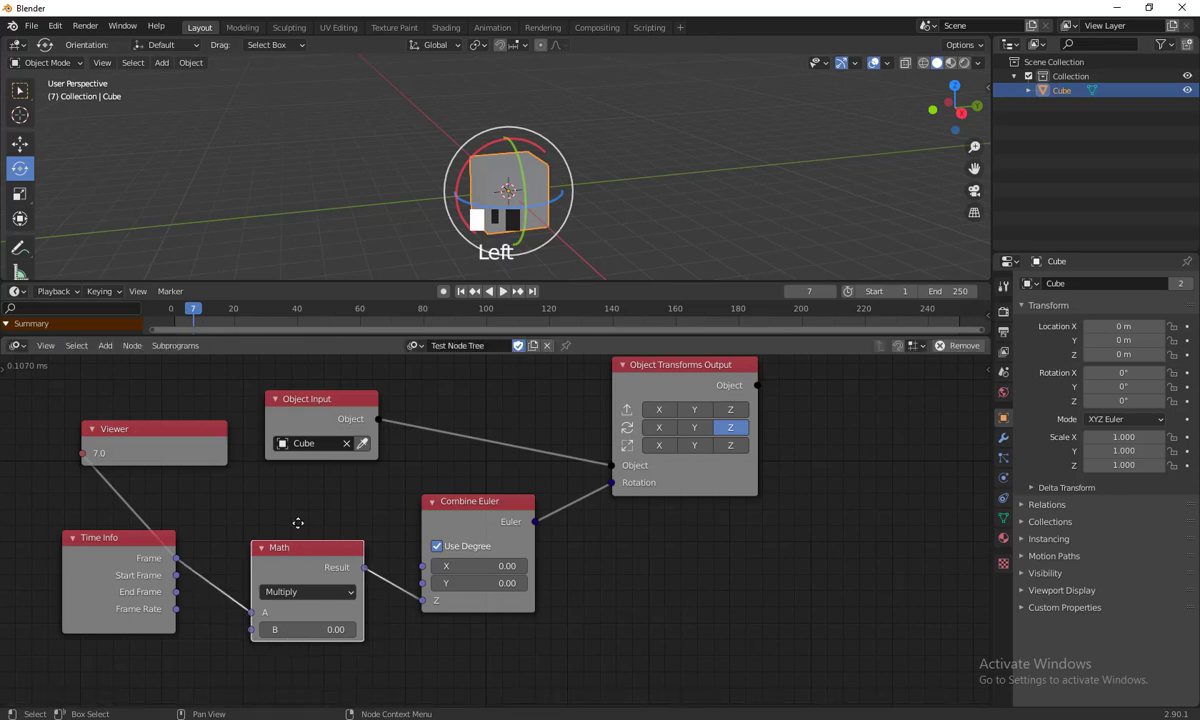
# - Reposition the Math node between Time Info and Combine Euler, and play the animation to check the cube's rotation
pyautogui.moveTo(300, 550); pyautogui.dragTo(296, 524)
pyautogui.click(289, 566)
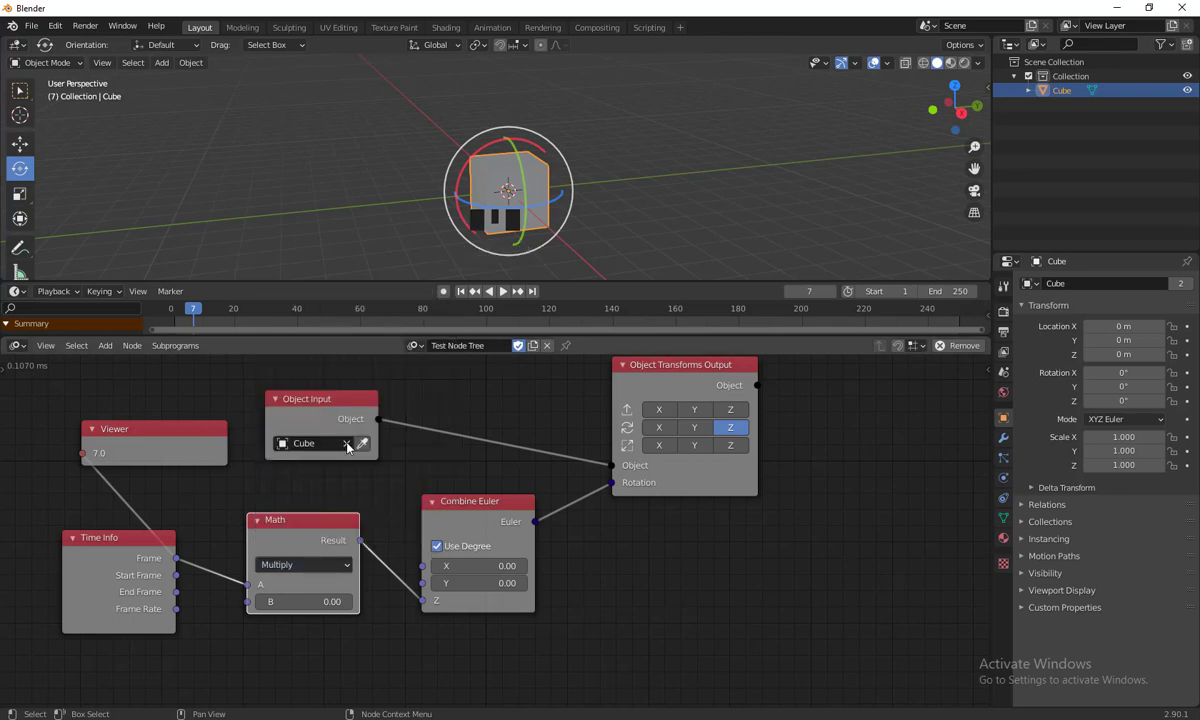
pyautogui.moveTo(296, 526)
pyautogui.mouseDown()
pyautogui.moveTo(293, 543)
pyautogui.moveTo(305, 545)
pyautogui.mouseUp()
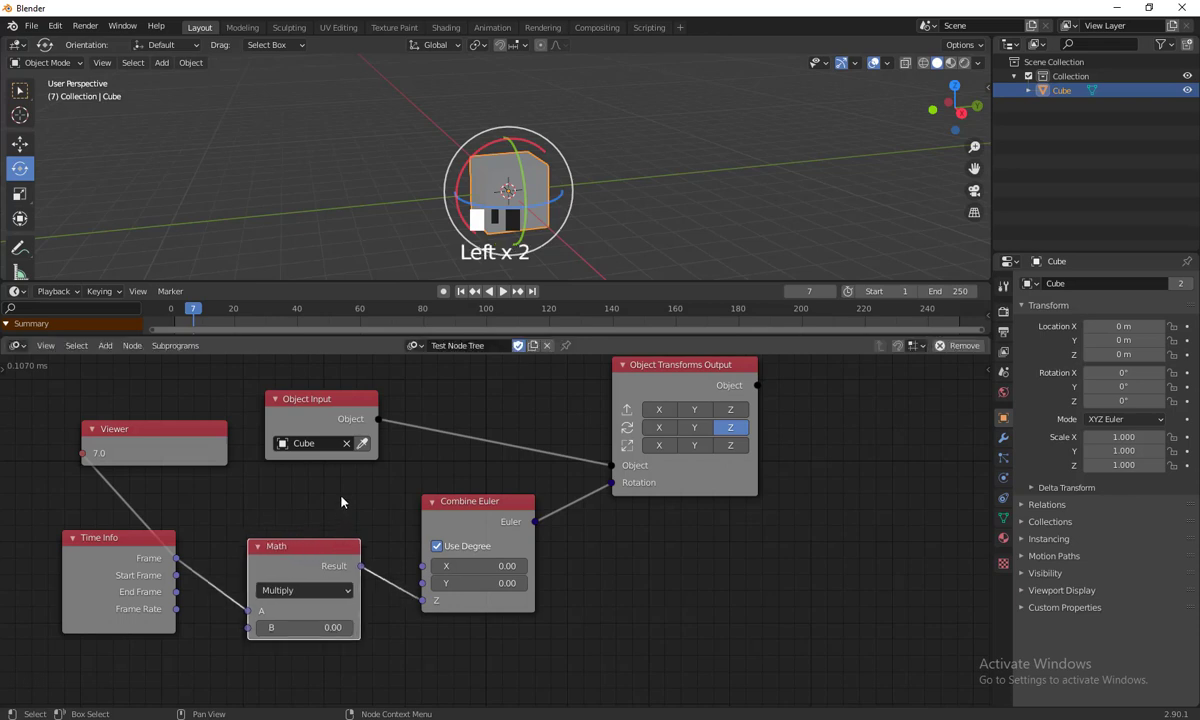
pyautogui.press('space')
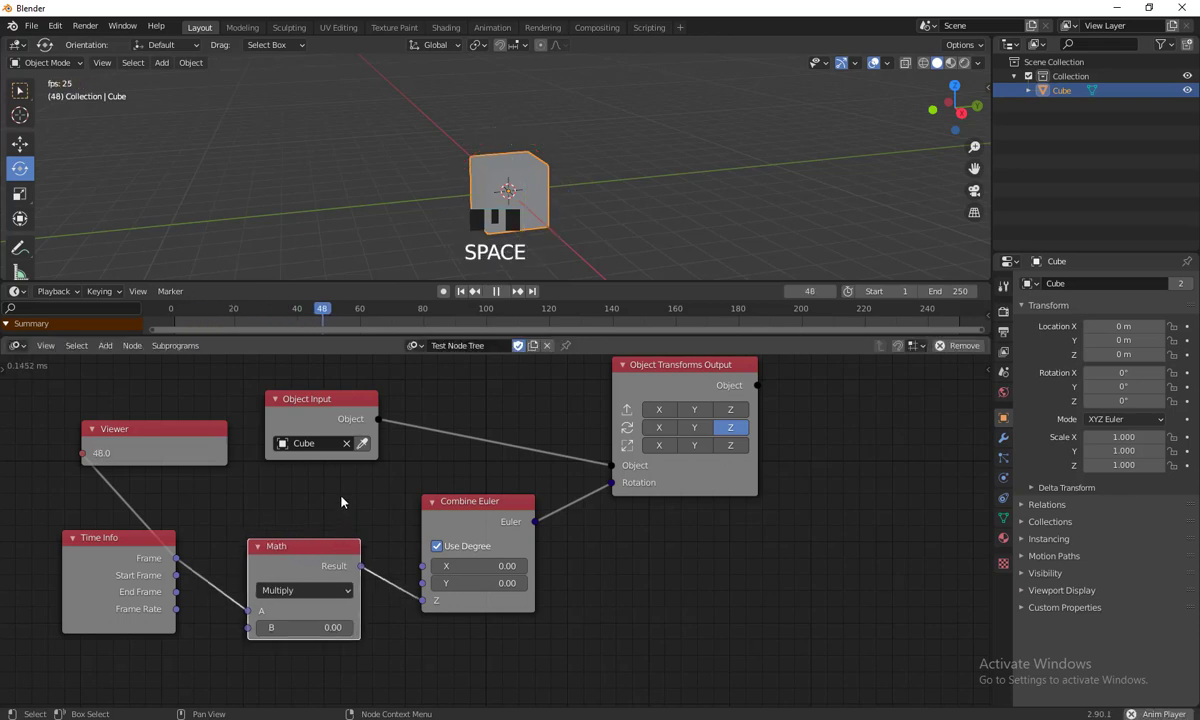
pyautogui.press('space')
pyautogui.moveTo(306, 550); pyautogui.dragTo(302, 534)
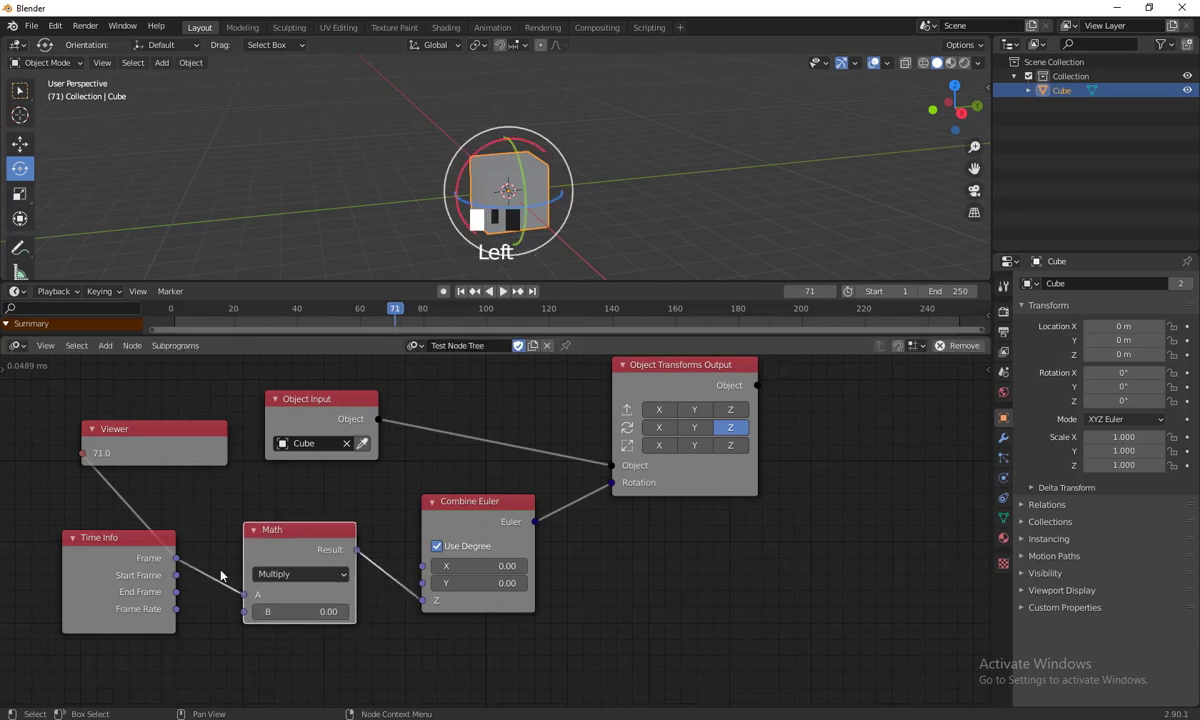
# - Set the Math node's B value to 10 and scrub back to the start of the timeline
pyautogui.click(293, 611)
pyautogui.write('10')
pyautogui.press('Return')
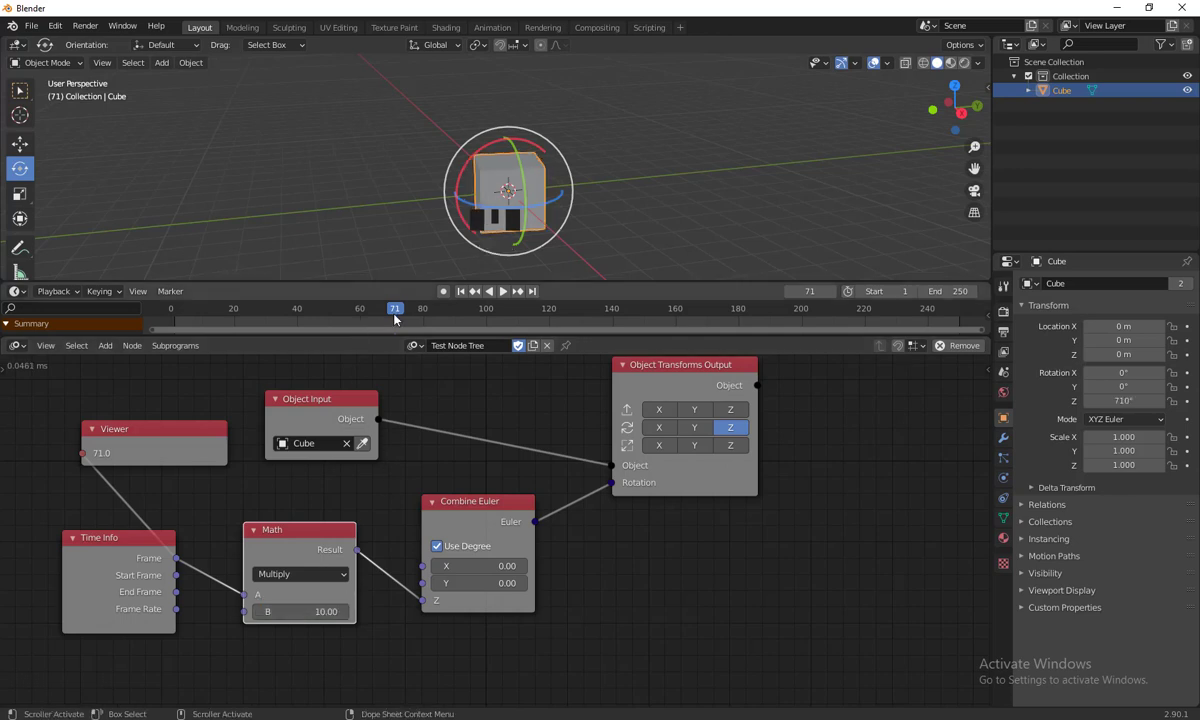
pyautogui.moveTo(395, 318); pyautogui.dragTo(183, 345)
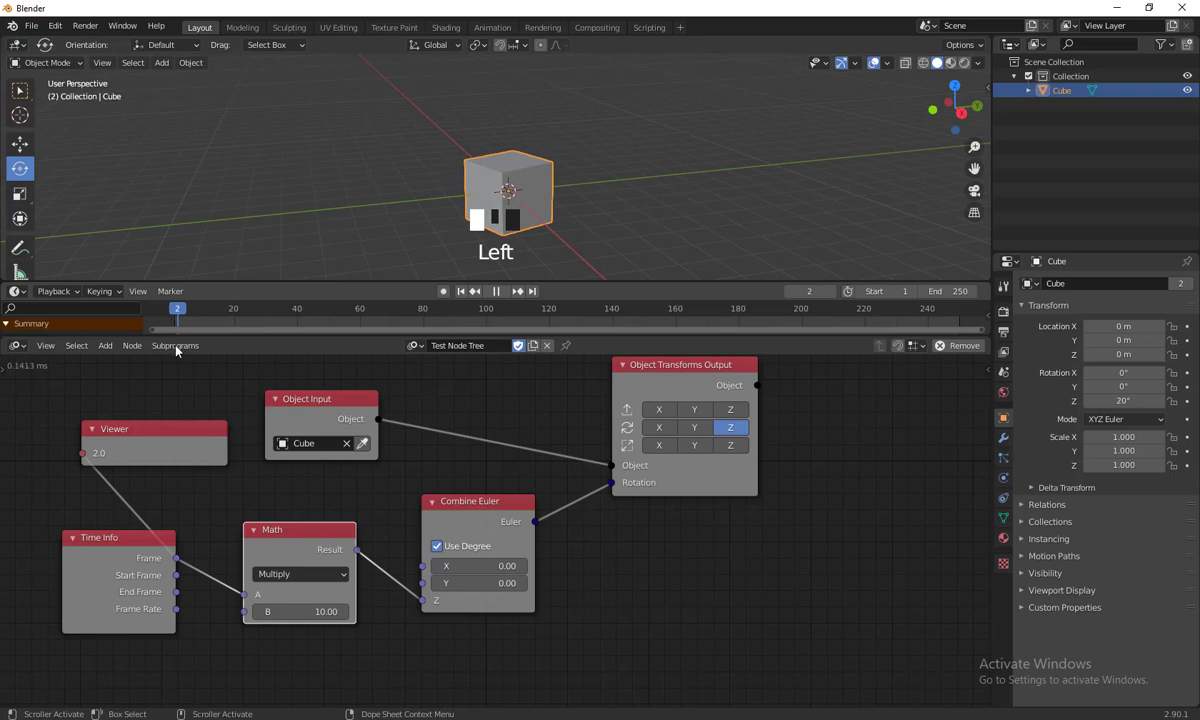
# - Play the animation and set the Math node's B value to 20 while the cube spins
pyautogui.press('space')
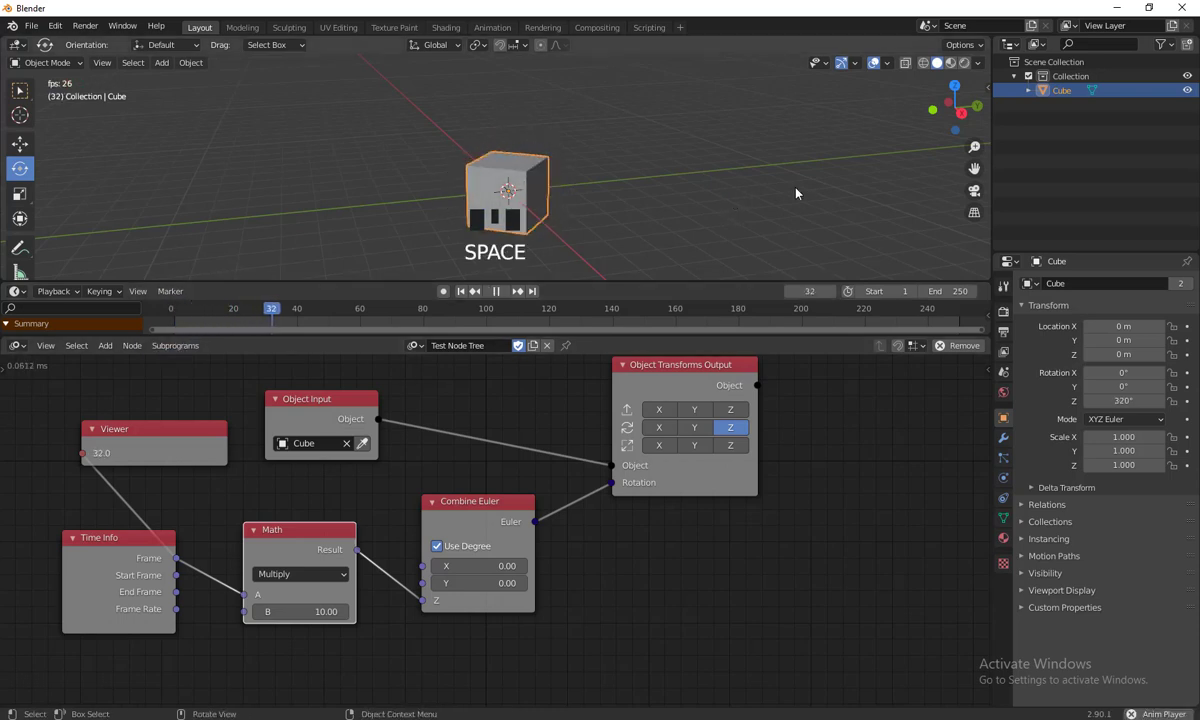
pyautogui.moveTo(300, 611); pyautogui.dragTo(360, 611)
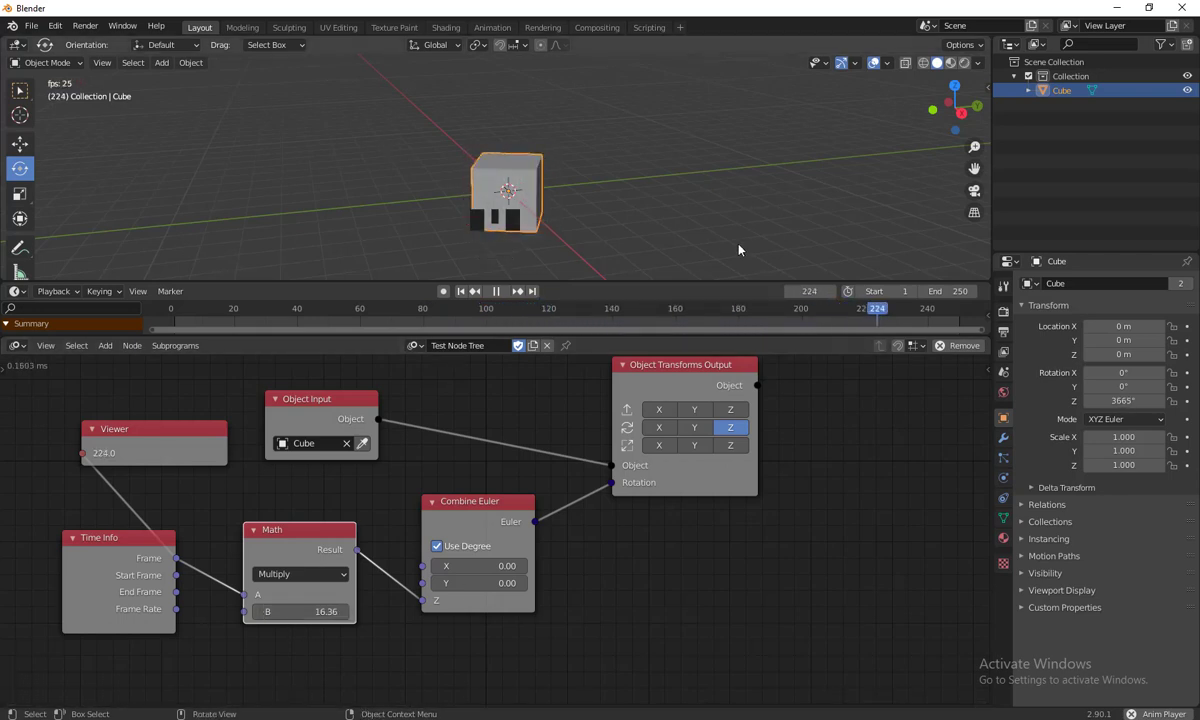
pyautogui.click(327, 612)
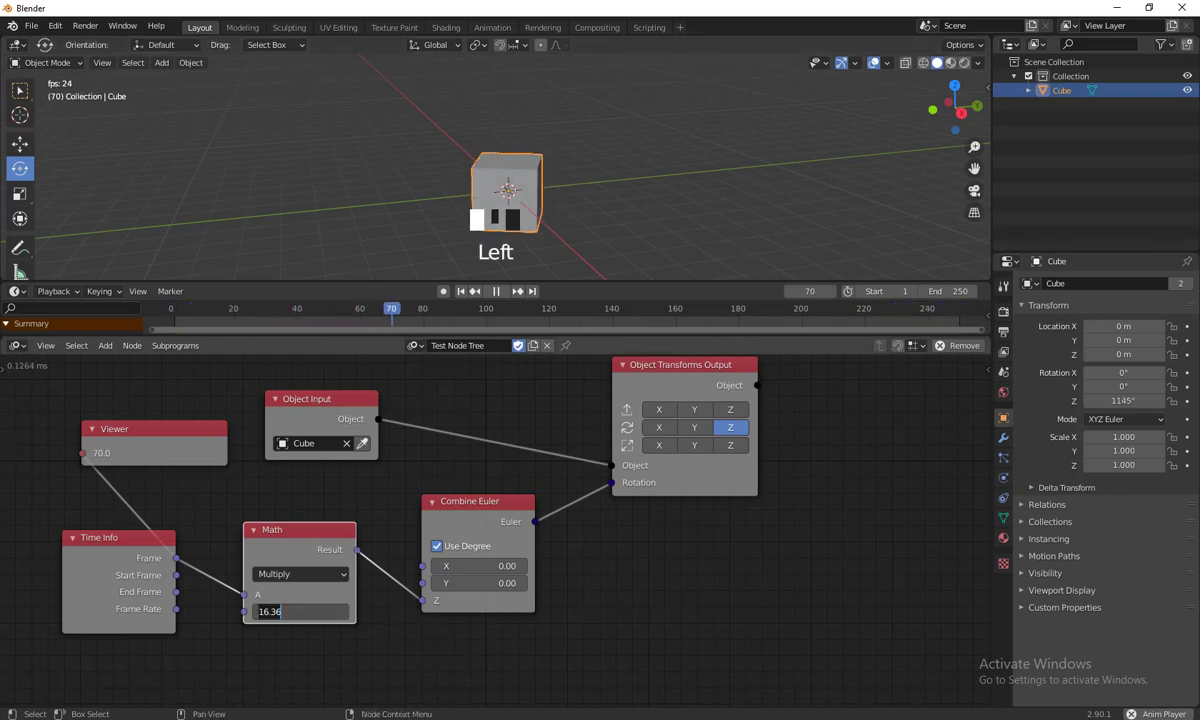
pyautogui.press('Return')
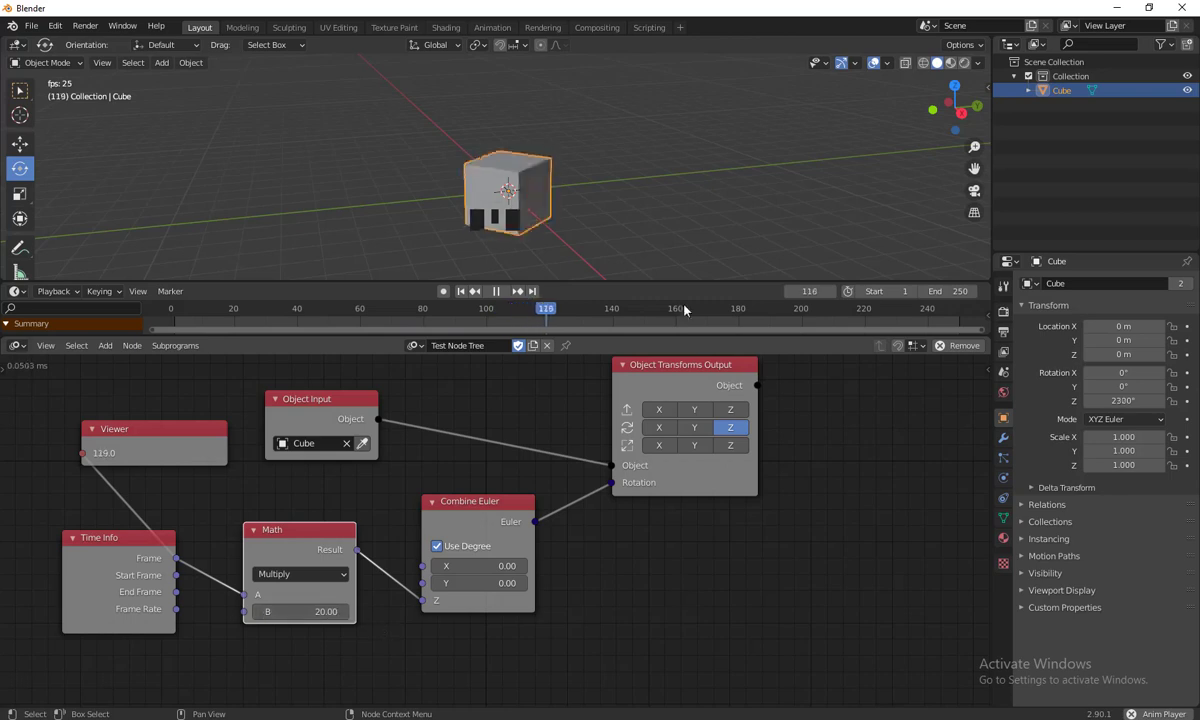
# - Try the Divide operation and then Subtract on the Math node, nudging the node slightly away from Combine Euler
pyautogui.click(336, 575)
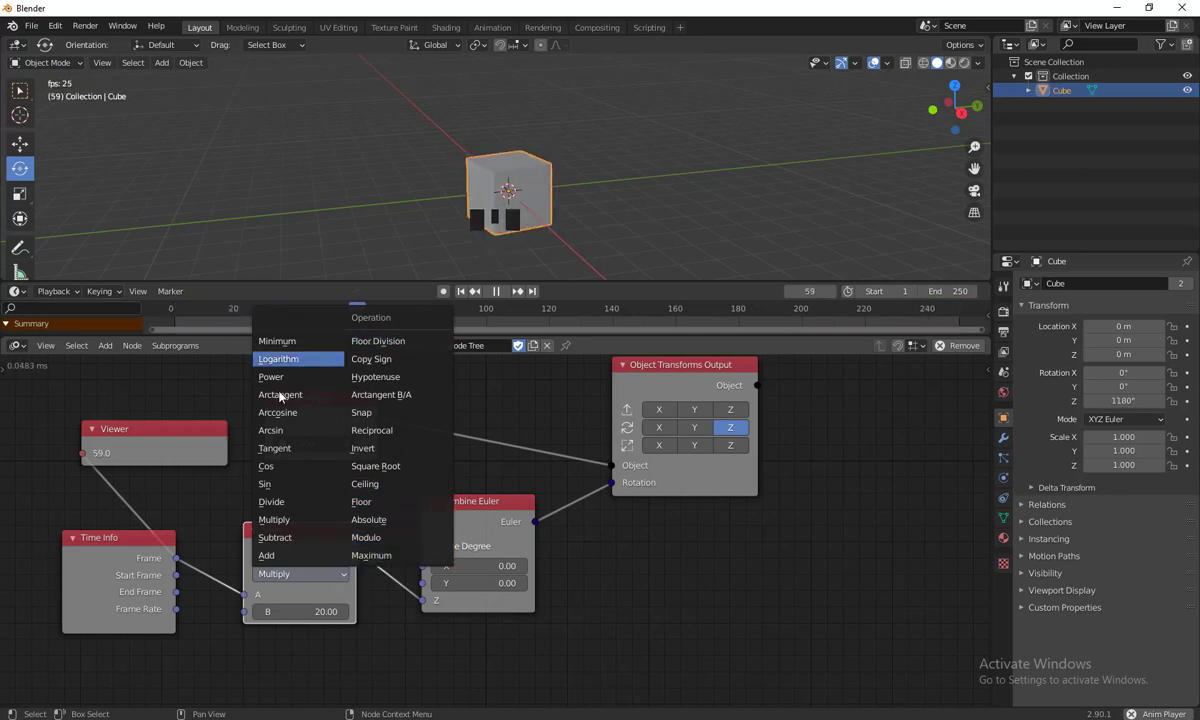
pyautogui.click(276, 504)
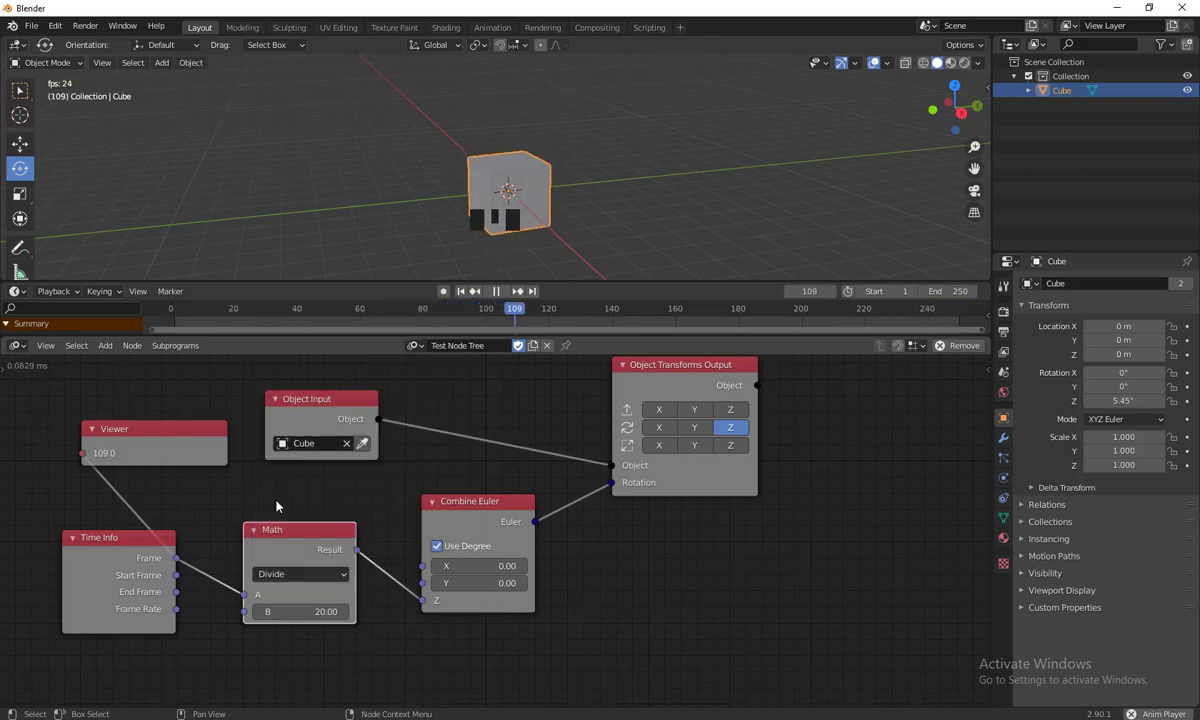
pyautogui.moveTo(303, 540)
pyautogui.mouseDown()
pyautogui.moveTo(308, 529)
pyautogui.moveTo(294, 548)
pyautogui.mouseUp()
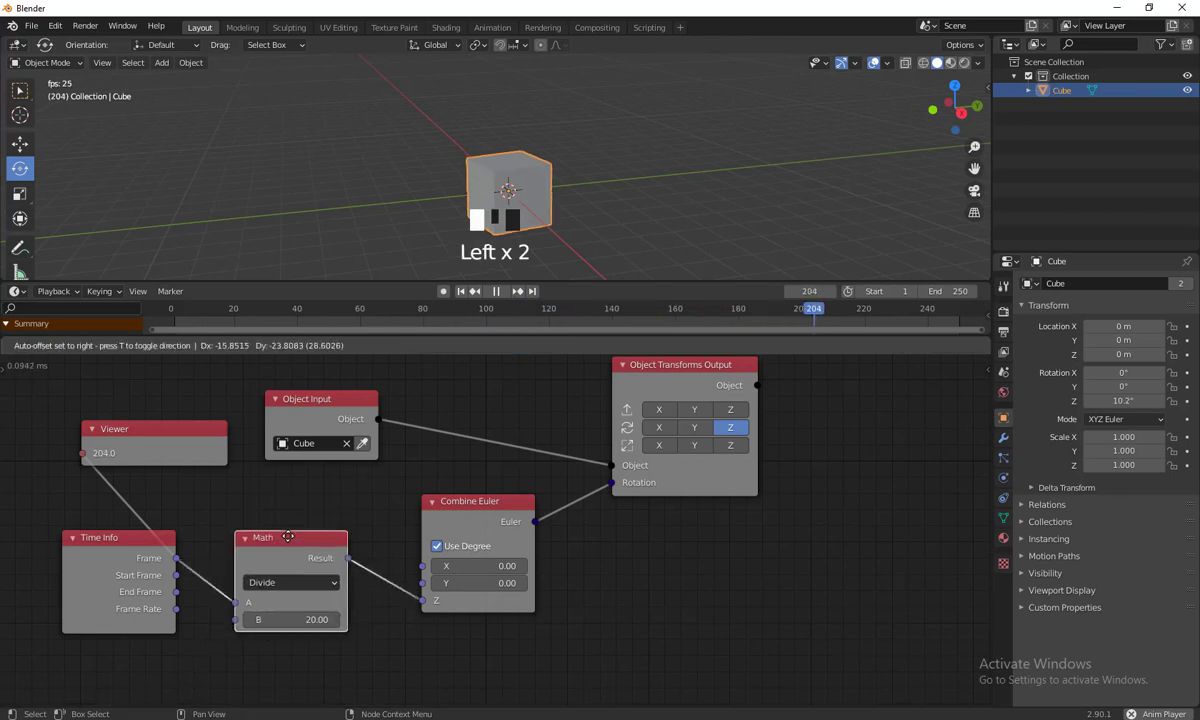
pyautogui.click(330, 583)
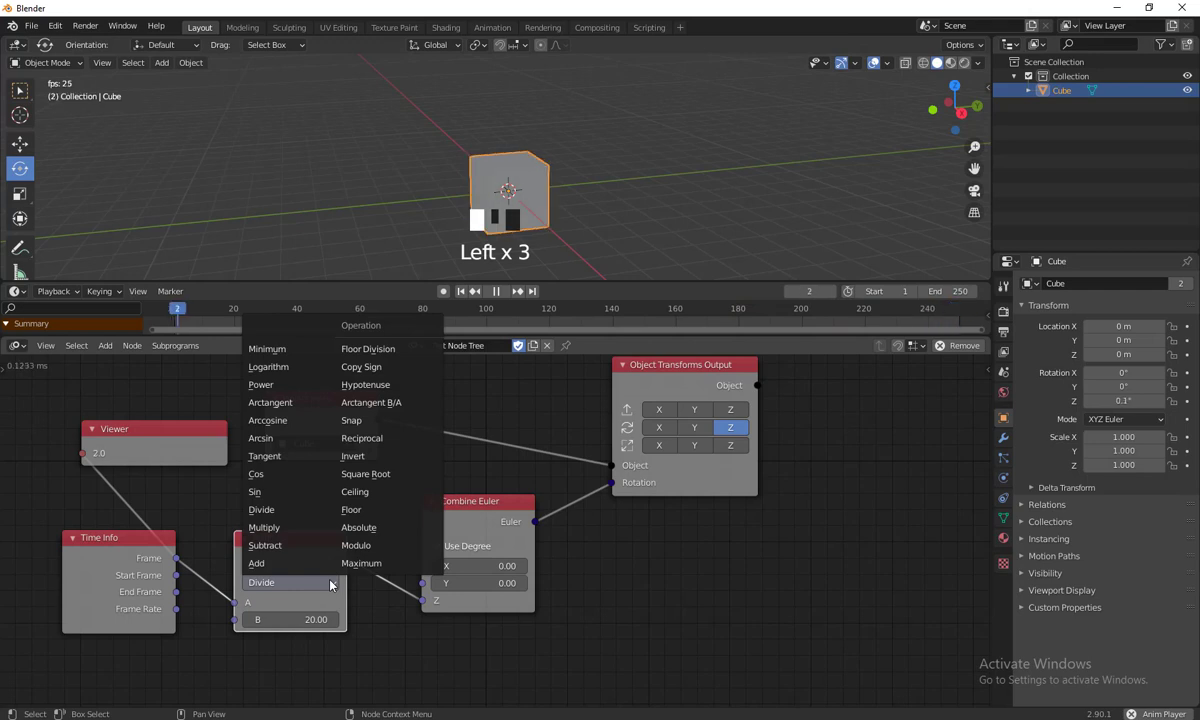
pyautogui.click(276, 545)
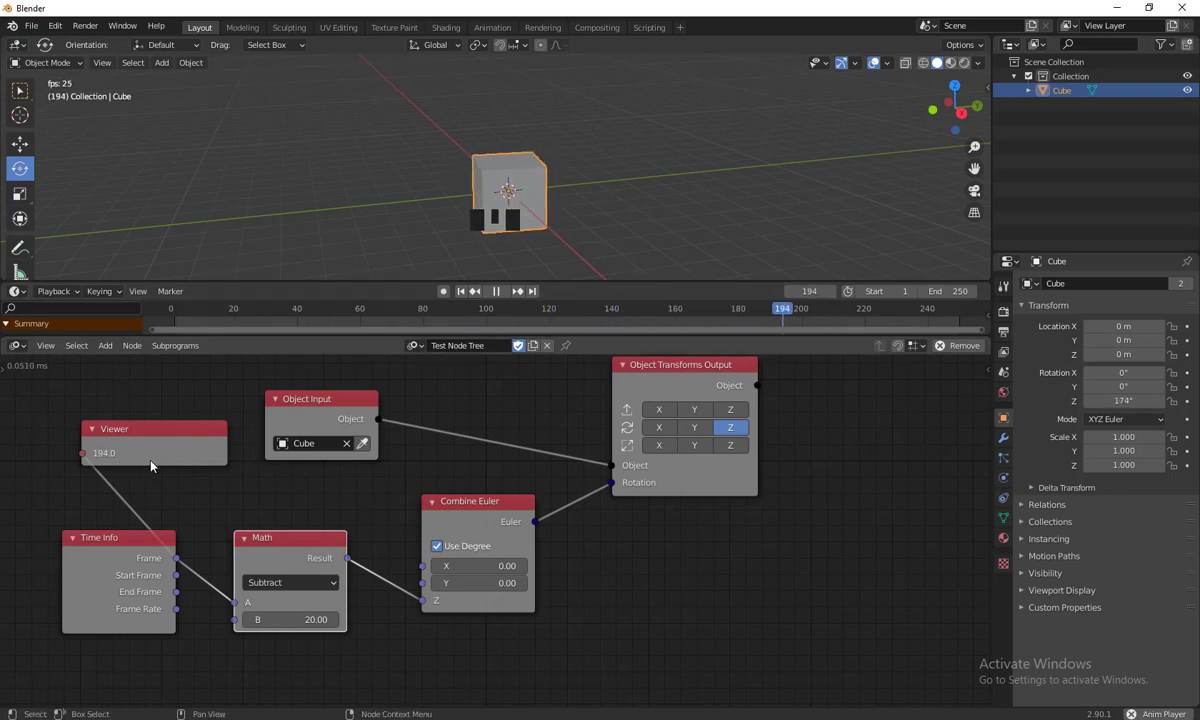
# - Try negative B values on the subtracting Math node, adjusting the value to -19.16
pyautogui.click(308, 621)
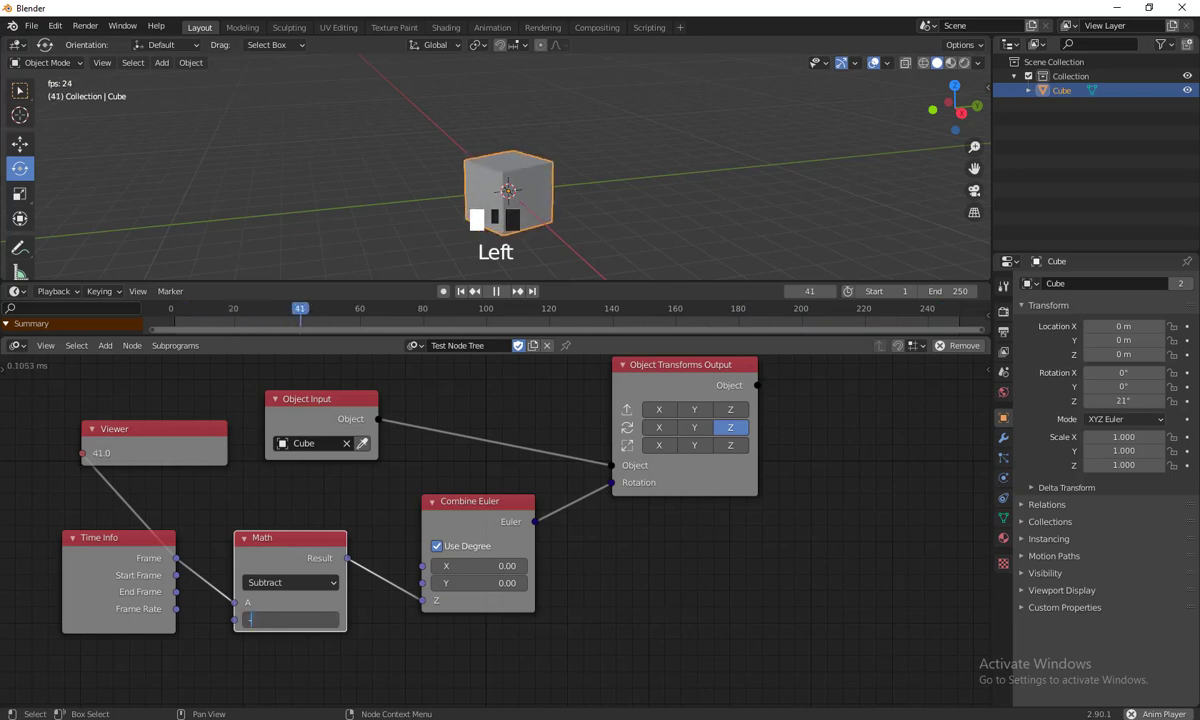
pyautogui.press('Return')
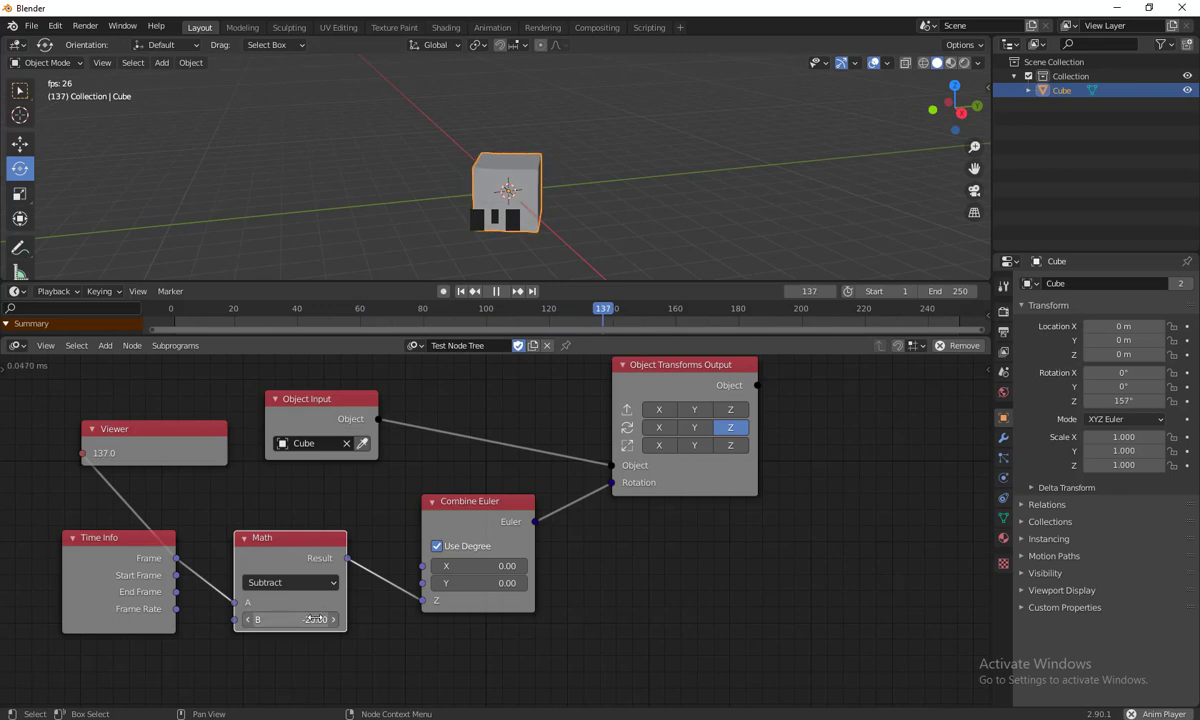
pyautogui.moveTo(300, 619); pyautogui.dragTo(240, 619)
# - Switch the Math node back to Multiply and set its B value to 20
pyautogui.click(268, 584)
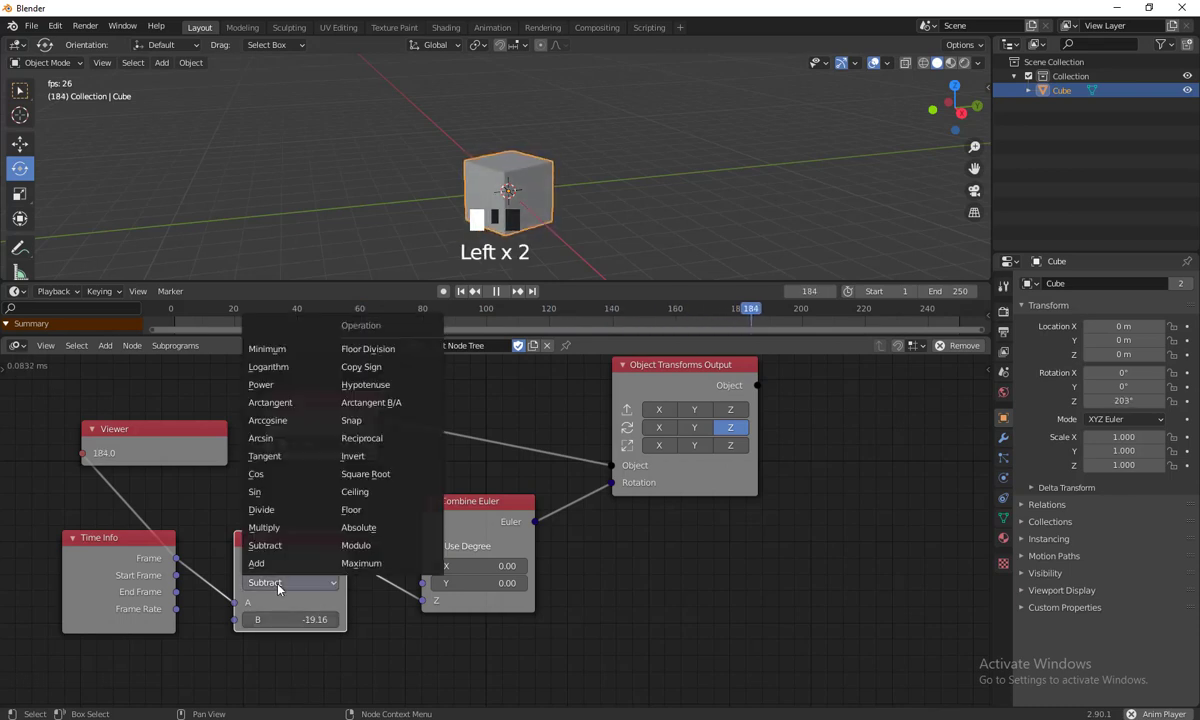
pyautogui.click(268, 528)
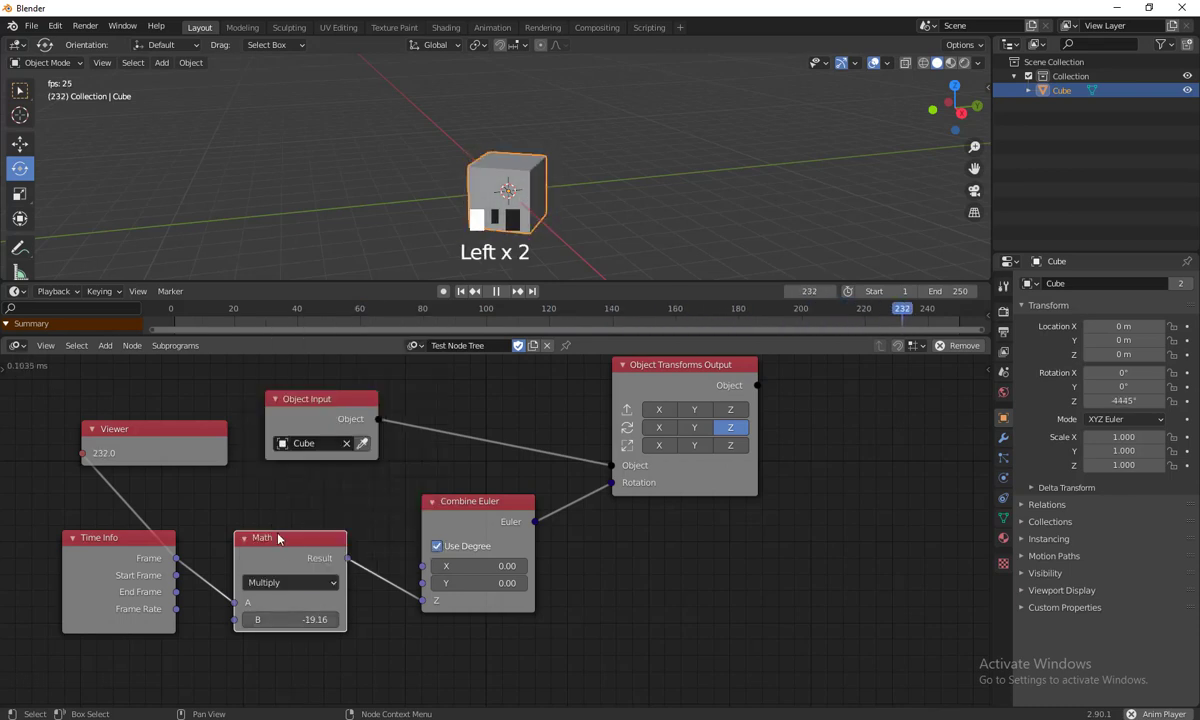
pyautogui.click(290, 619)
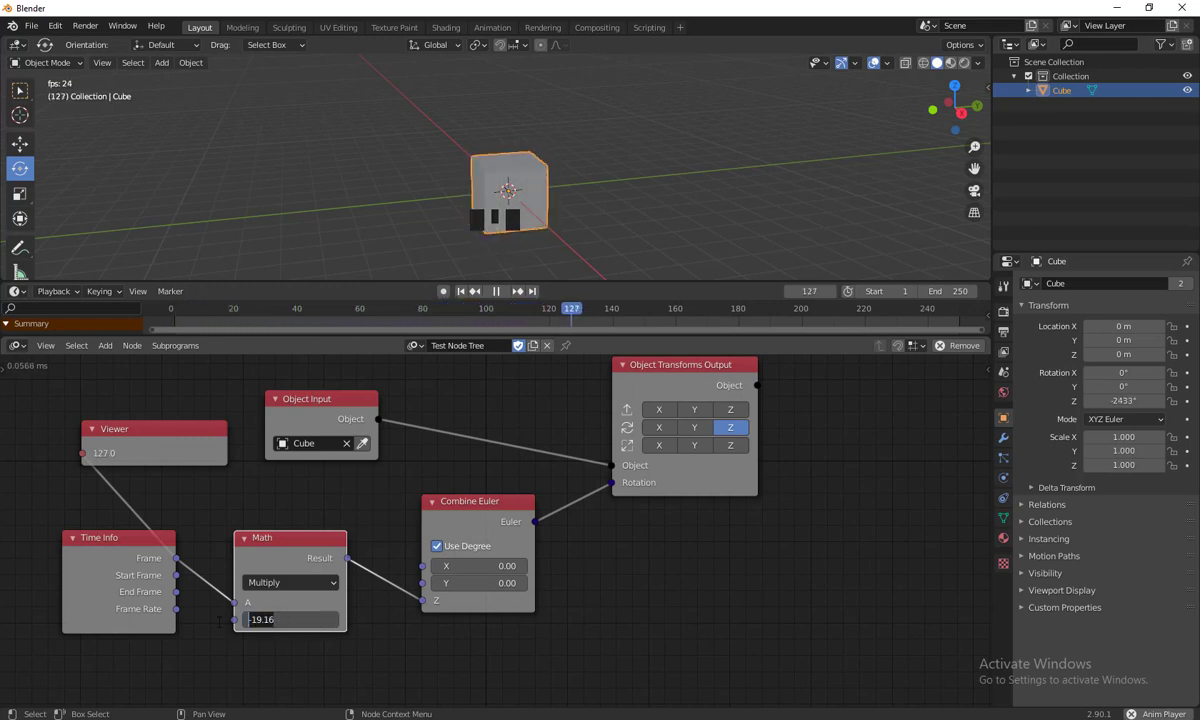
pyautogui.write('20')
pyautogui.press('Return')
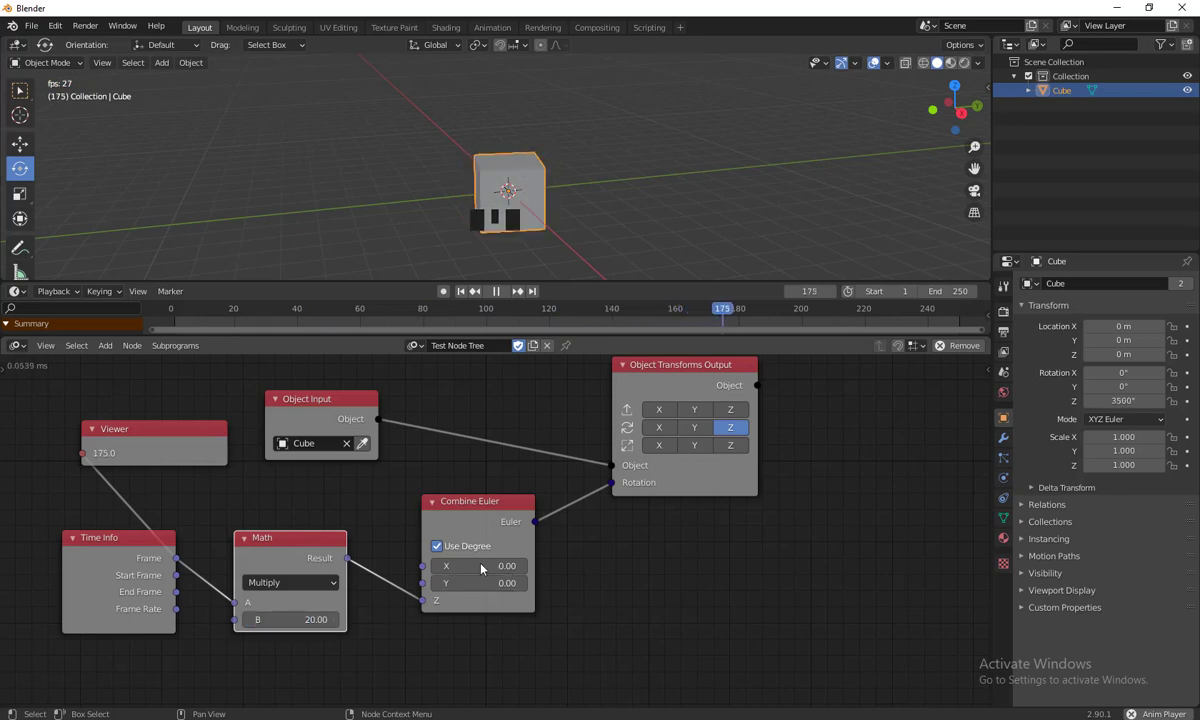
# - Try B at -31.99 to reverse the spin, restore it to 20 with playback stopped, replay the animation and deselect the cube
pyautogui.moveTo(300, 619); pyautogui.dragTo(248, 619)
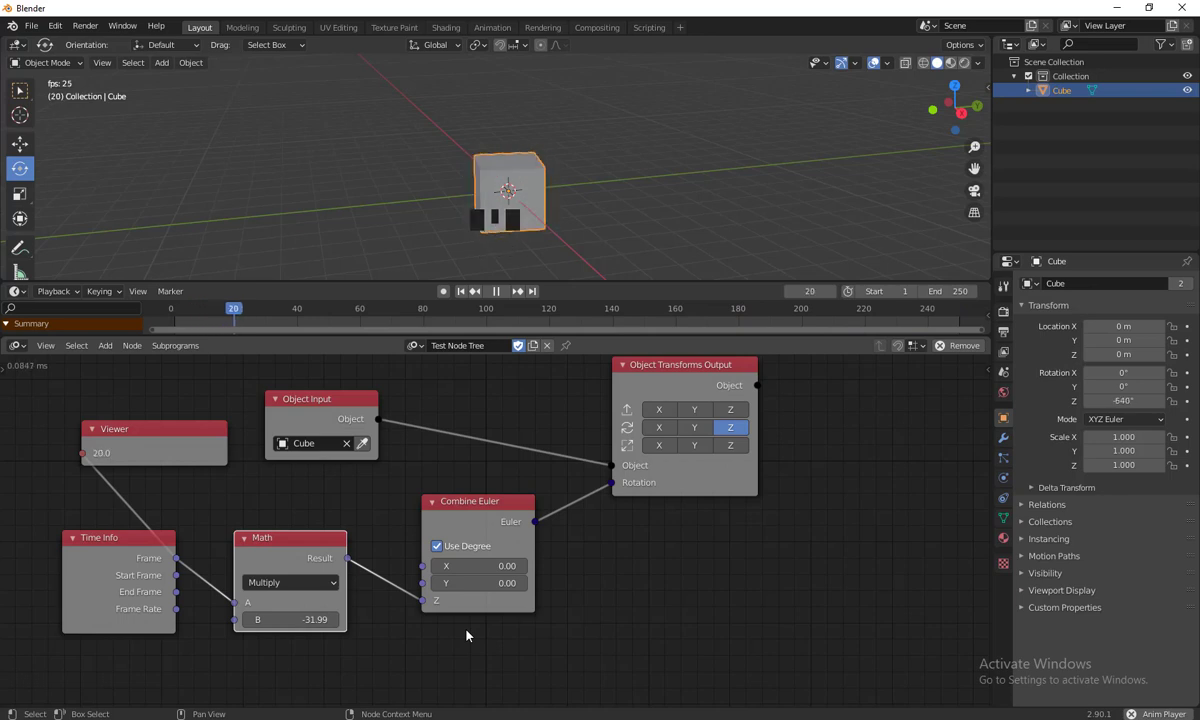
pyautogui.press('space')
pyautogui.click(262, 619)
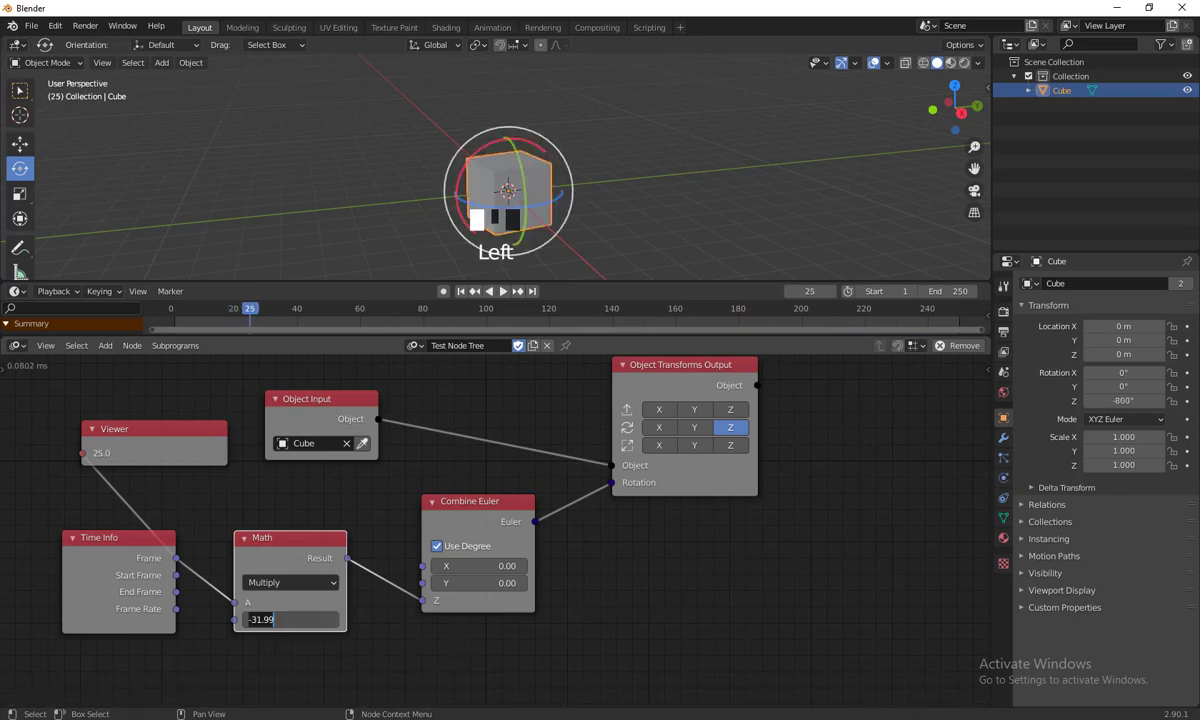
pyautogui.write('20')
pyautogui.press('Return')
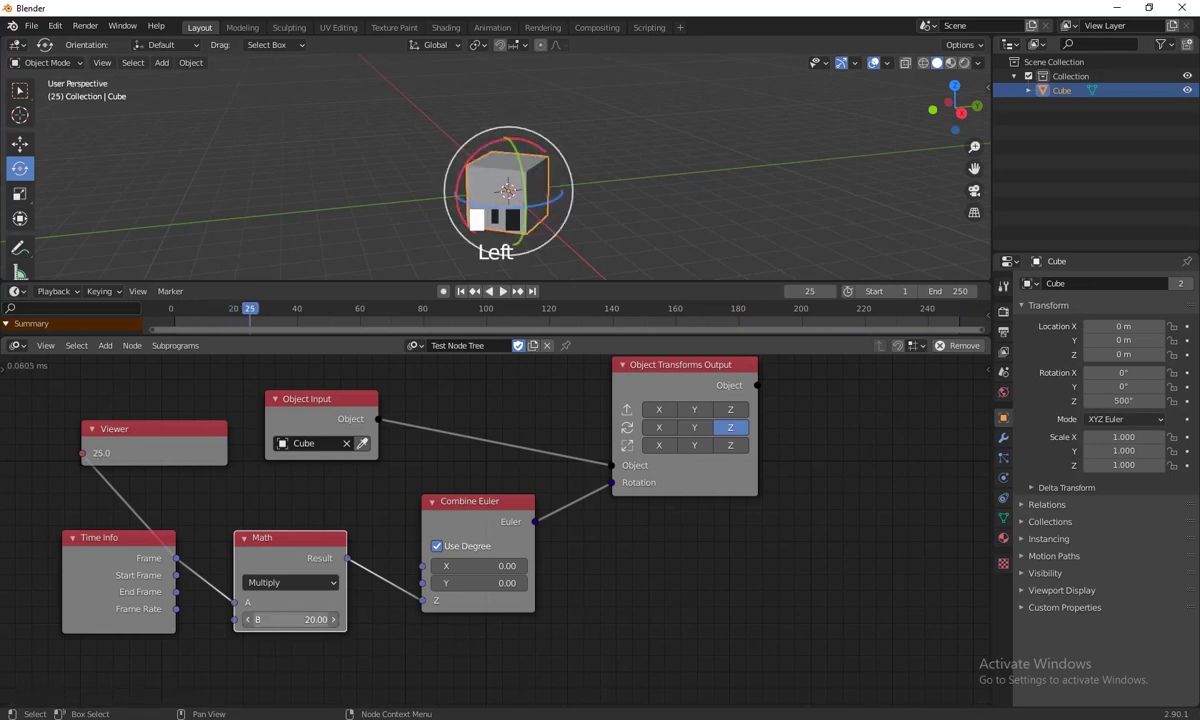
pyautogui.press('space')
pyautogui.click(594, 192)
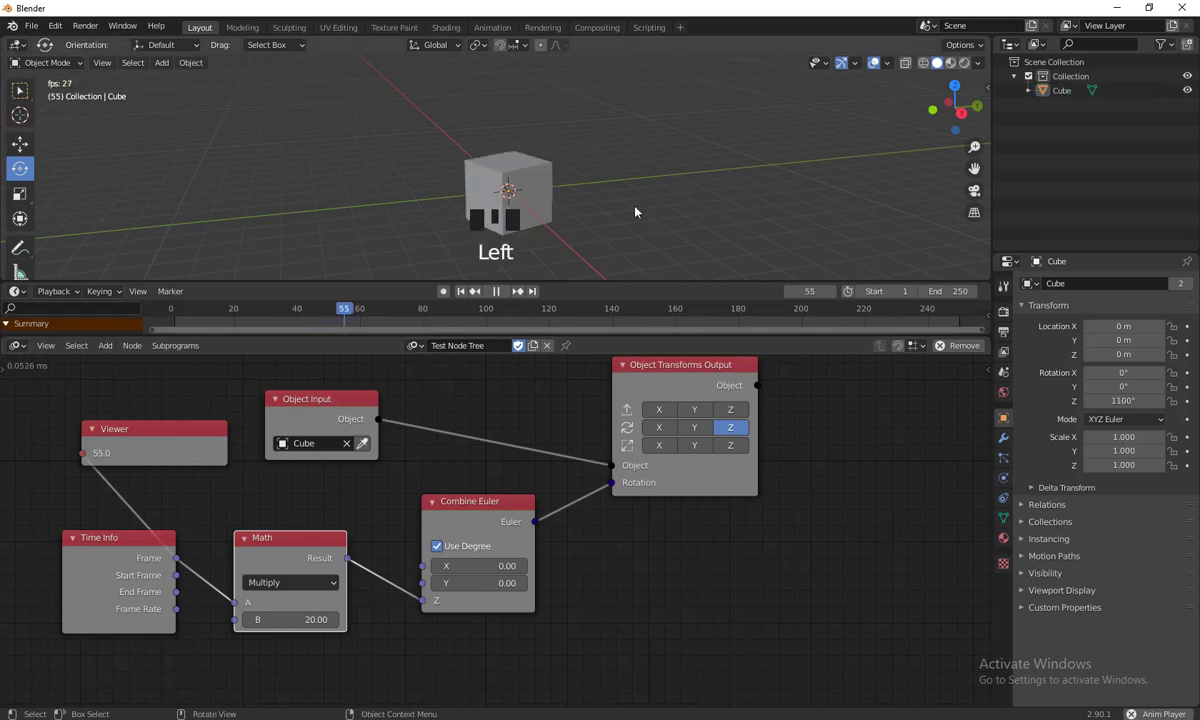
# - Examine the spinning cube from different angles and distances while the animation plays
pyautogui.scroll(-4, 581, 201)
pyautogui.keyDown('shift'); pyautogui.moveTo(568, 195); pyautogui.dragTo(384, 181, button='middle'); pyautogui.keyUp('shift')
pyautogui.moveTo(359, 174)
pyautogui.keyDown('shift'); pyautogui.mouseDown()
pyautogui.moveTo(525, 161)
pyautogui.moveTo(576, 212)
pyautogui.mouseUp(); pyautogui.keyUp('shift')
pyautogui.moveTo(576, 212)
pyautogui.mouseDown(button='middle')
pyautogui.moveTo(656, 228)
pyautogui.moveTo(655, 171)
pyautogui.moveTo(611, 236)
pyautogui.moveTo(624, 201)
pyautogui.mouseUp(button='middle')
pyautogui.scroll(3, 650, 175)
pyautogui.scroll(-3, 632, 183)
pyautogui.scroll(-2, 600, 205)
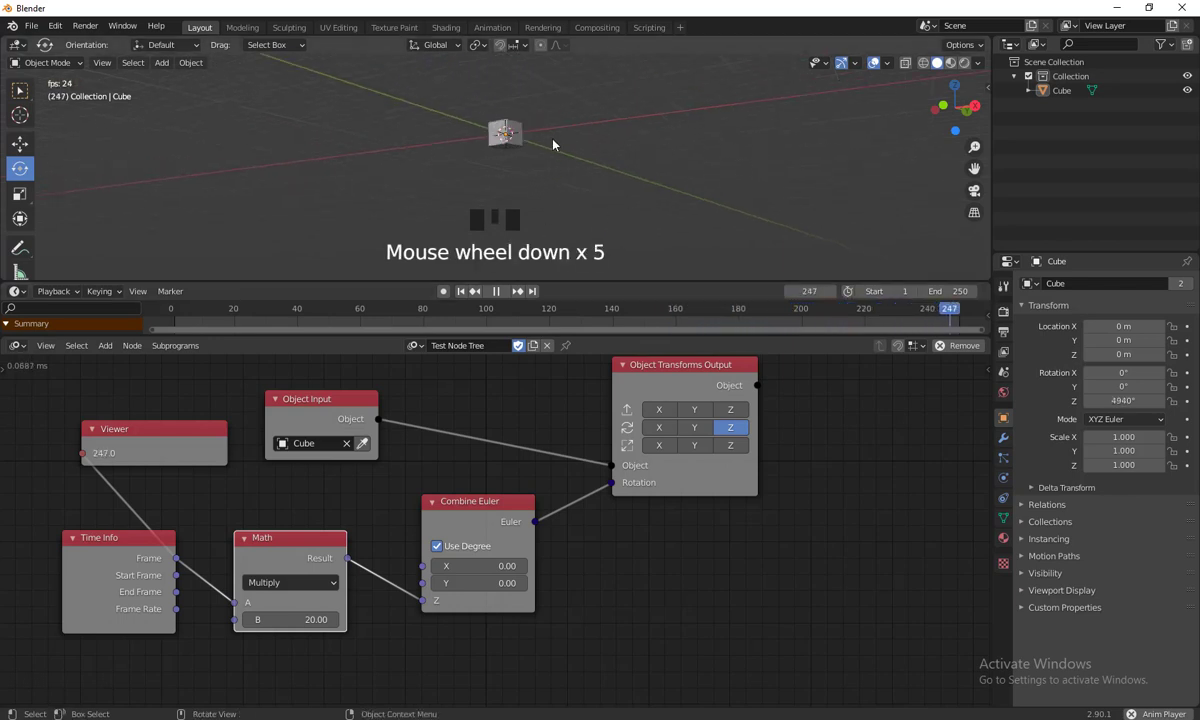
pyautogui.scroll(-1, 568, 171)
pyautogui.keyDown('shift'); pyautogui.moveTo(568, 171); pyautogui.dragTo(620, 226, button='middle'); pyautogui.keyUp('shift')
pyautogui.scroll(5, 587, 230)
pyautogui.keyDown('shift'); pyautogui.moveTo(695, 246); pyautogui.dragTo(700, 246, button='middle'); pyautogui.keyUp('shift')
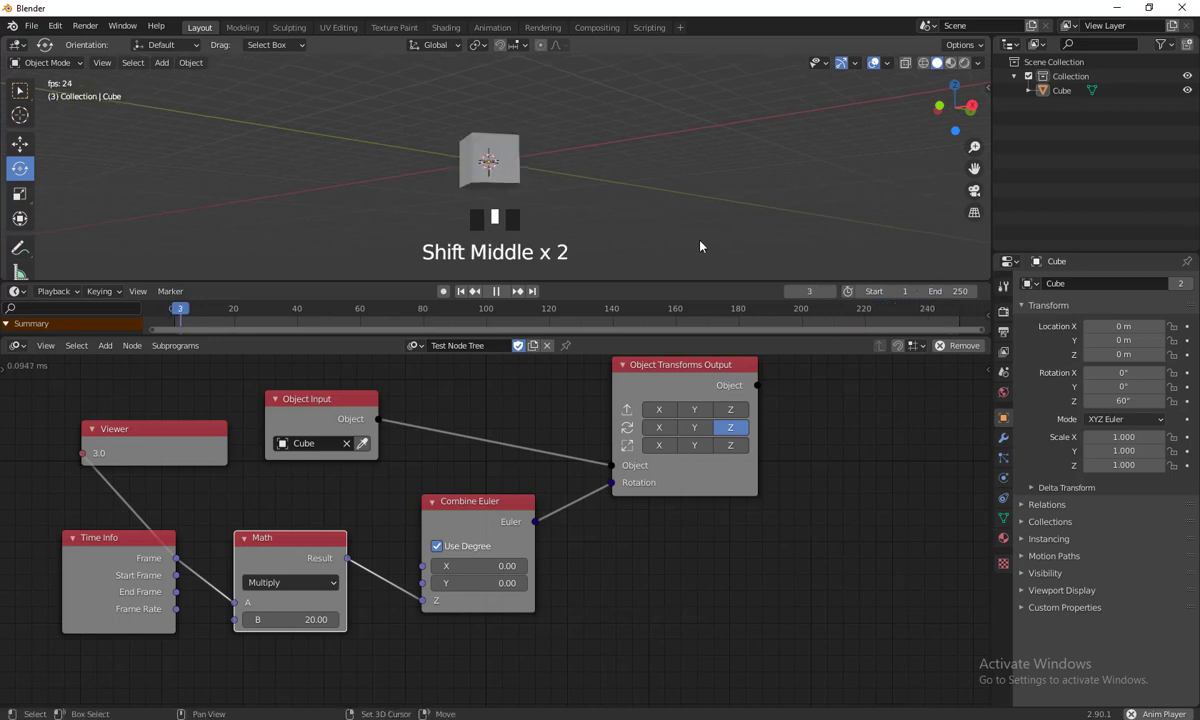
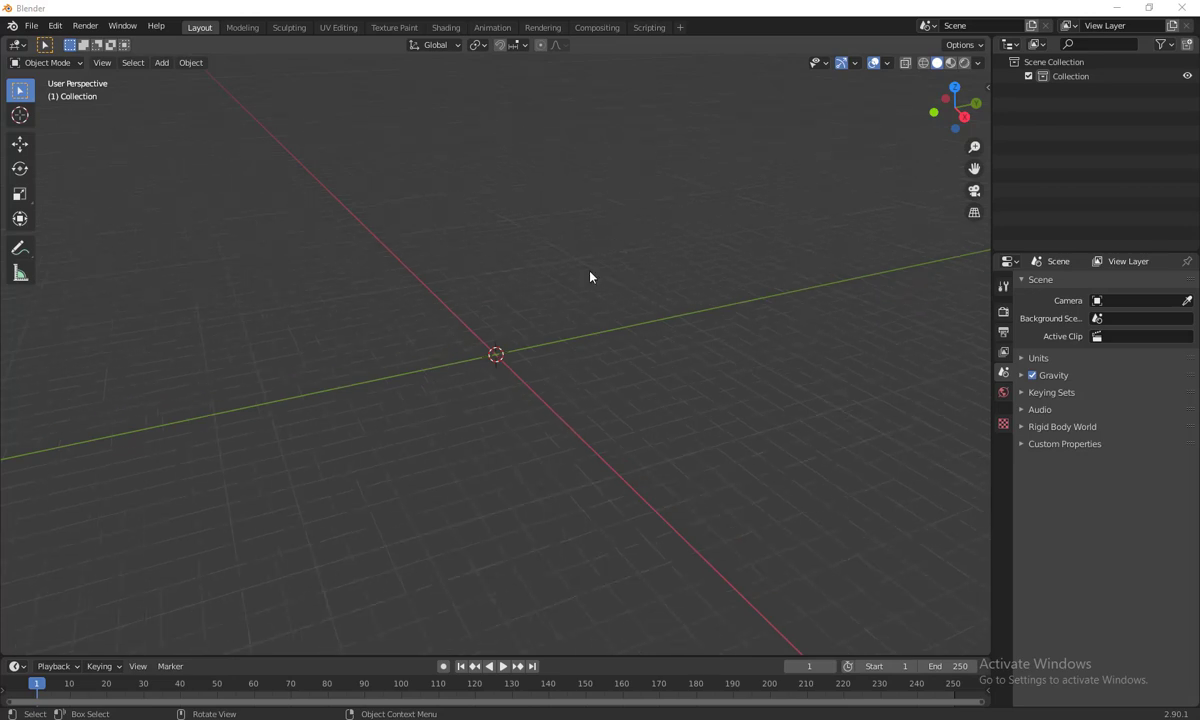
# - Open the recent file CELLING FAN.blend, discarding the changes to the untitled scene
pyautogui.moveTo(662, 372); pyautogui.dragTo(616, 364, button='middle')
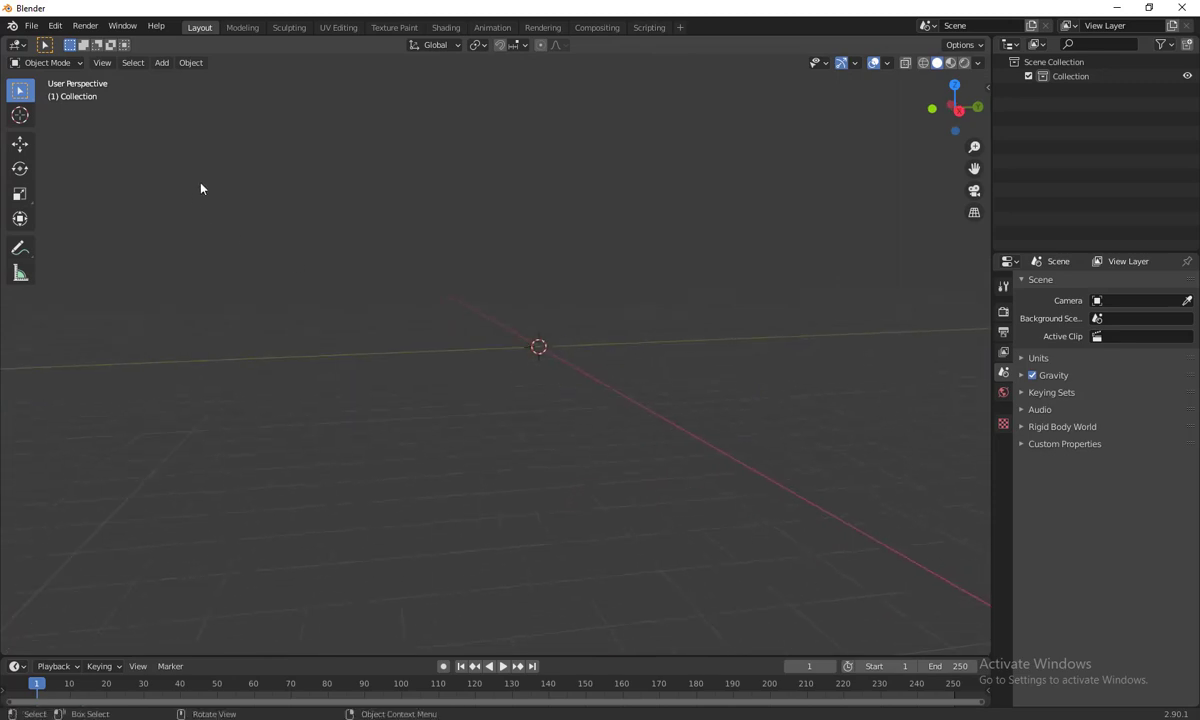
pyautogui.click(31, 27)
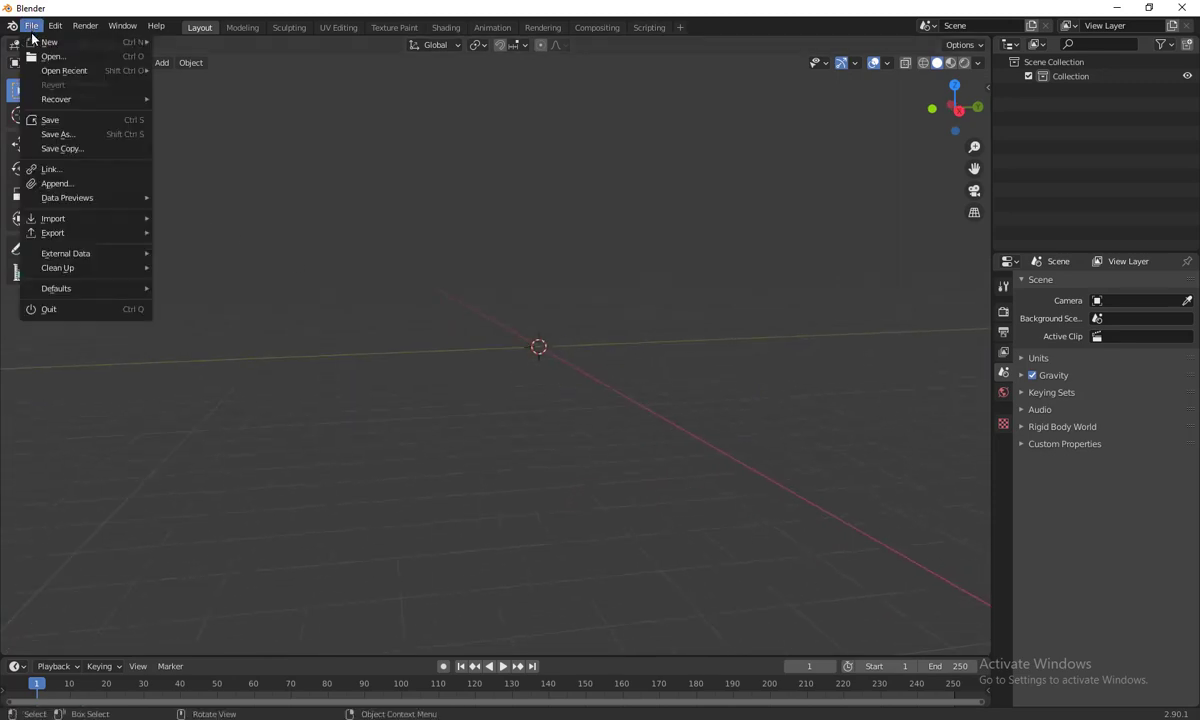
pyautogui.moveTo(80, 70)
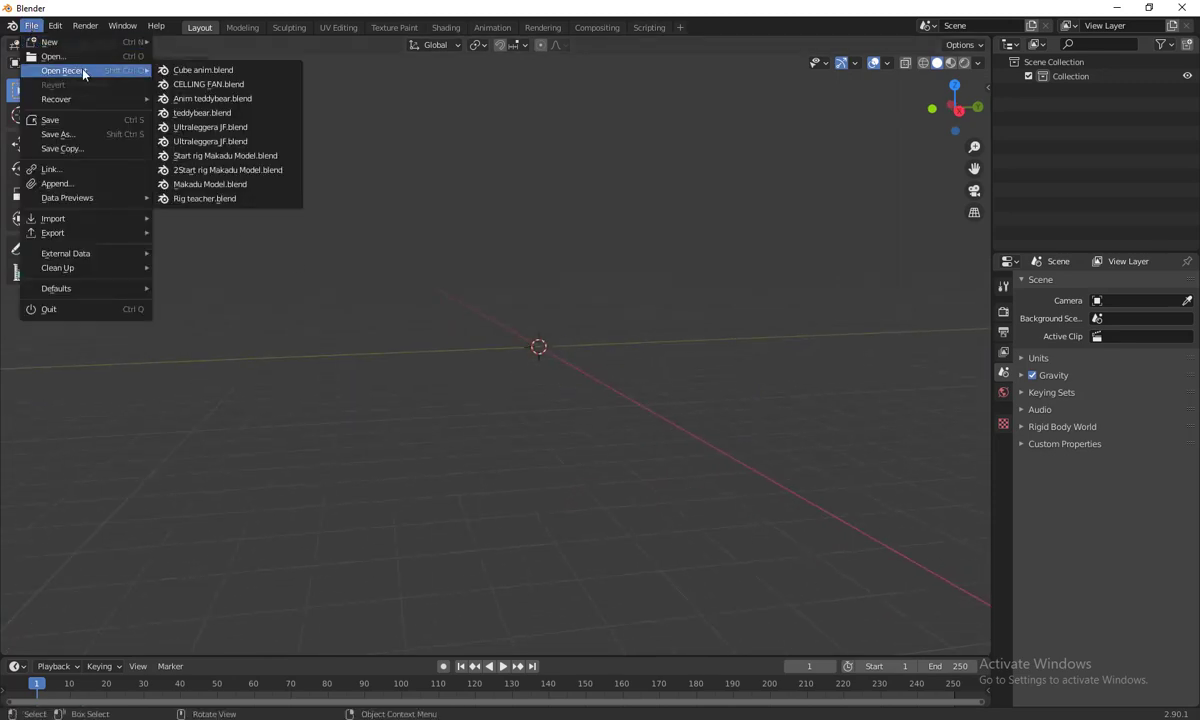
pyautogui.click(240, 85)
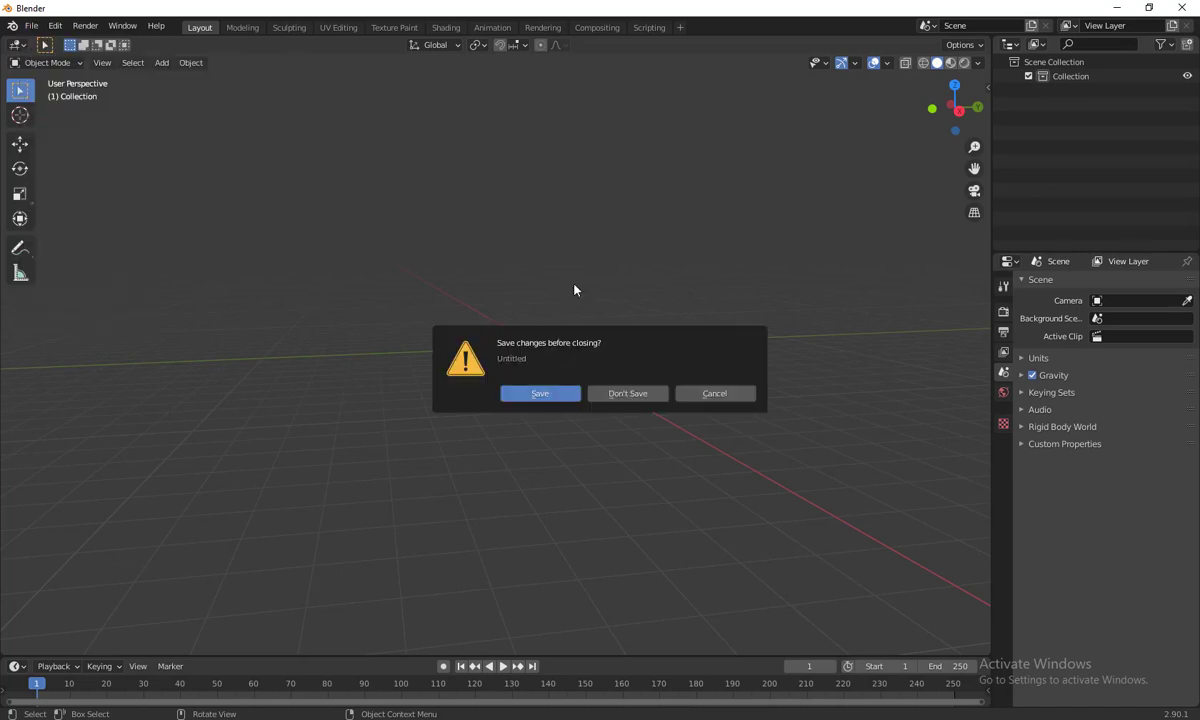
pyautogui.click(631, 397)
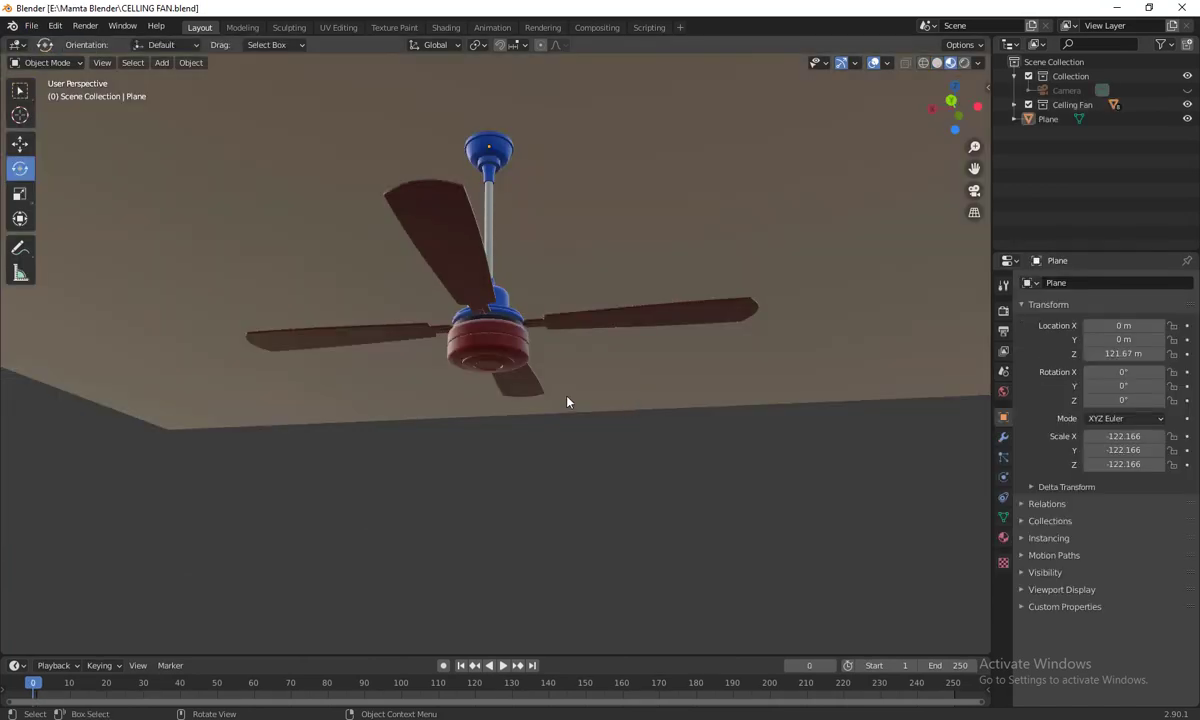
# - Scrub the timeline back to its start, stop playback at frame 1 and inspect the ceiling fan from several angles
pyautogui.moveTo(567, 402); pyautogui.dragTo(519, 486, button='middle')
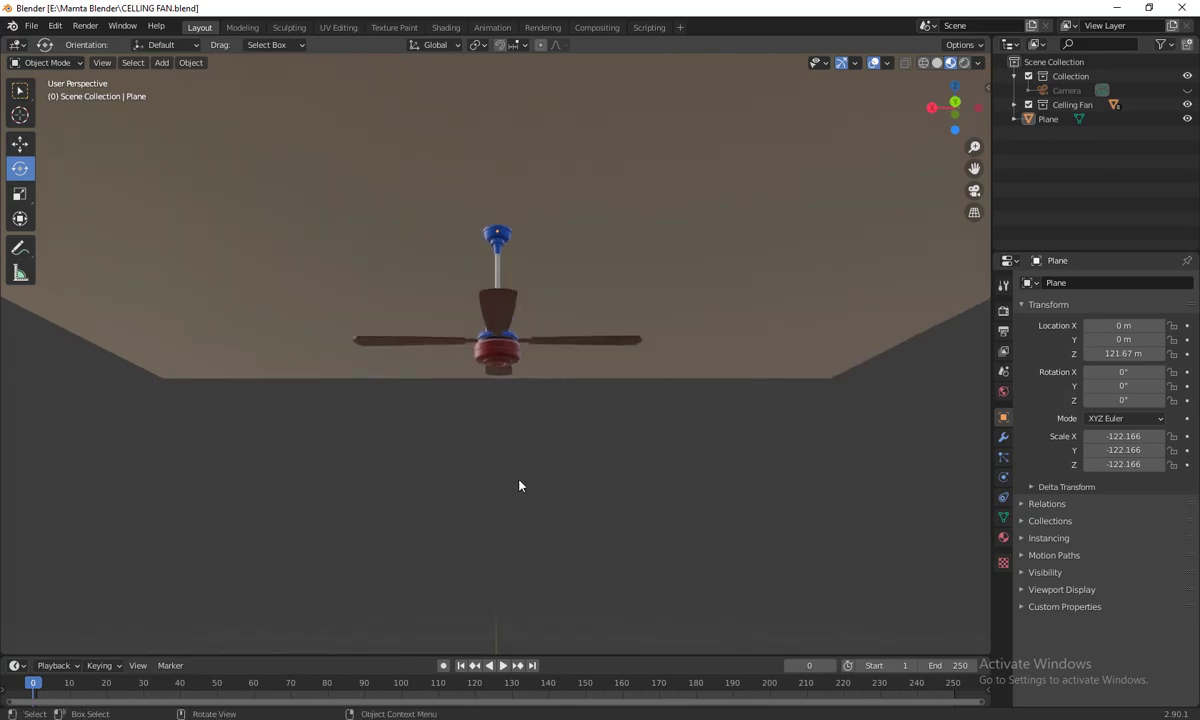
pyautogui.moveTo(89, 686); pyautogui.dragTo(30, 684)
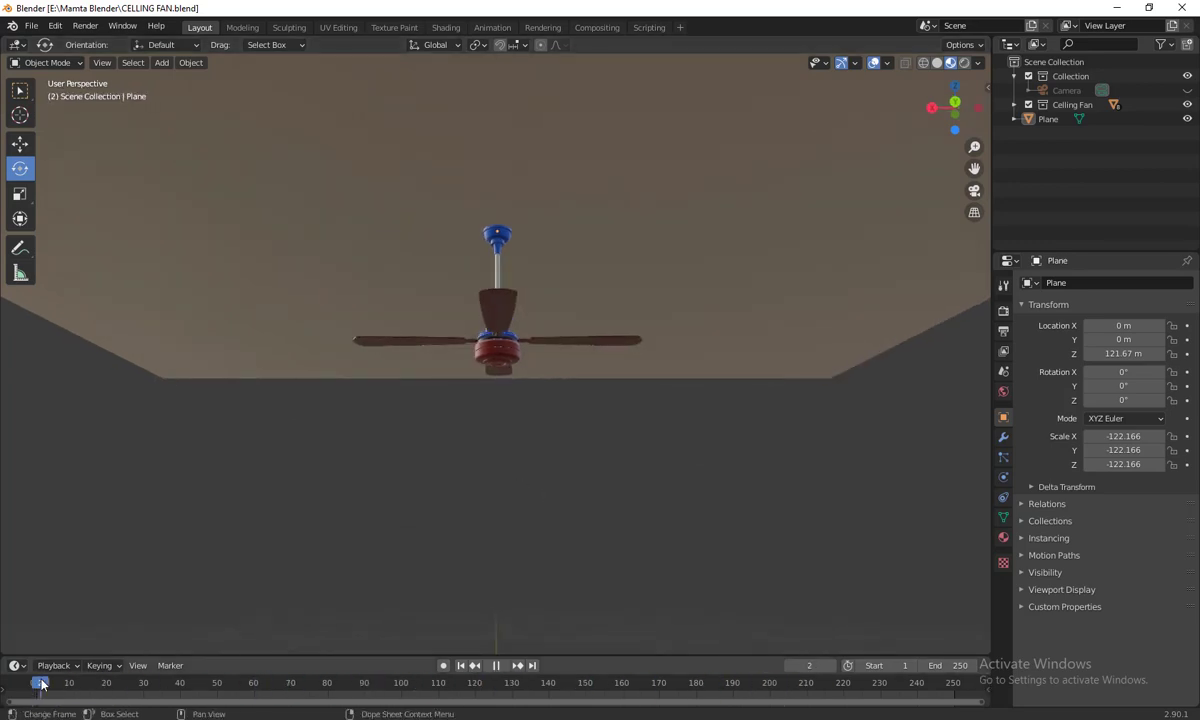
pyautogui.press('space')
pyautogui.scroll(-10, 495, 407)
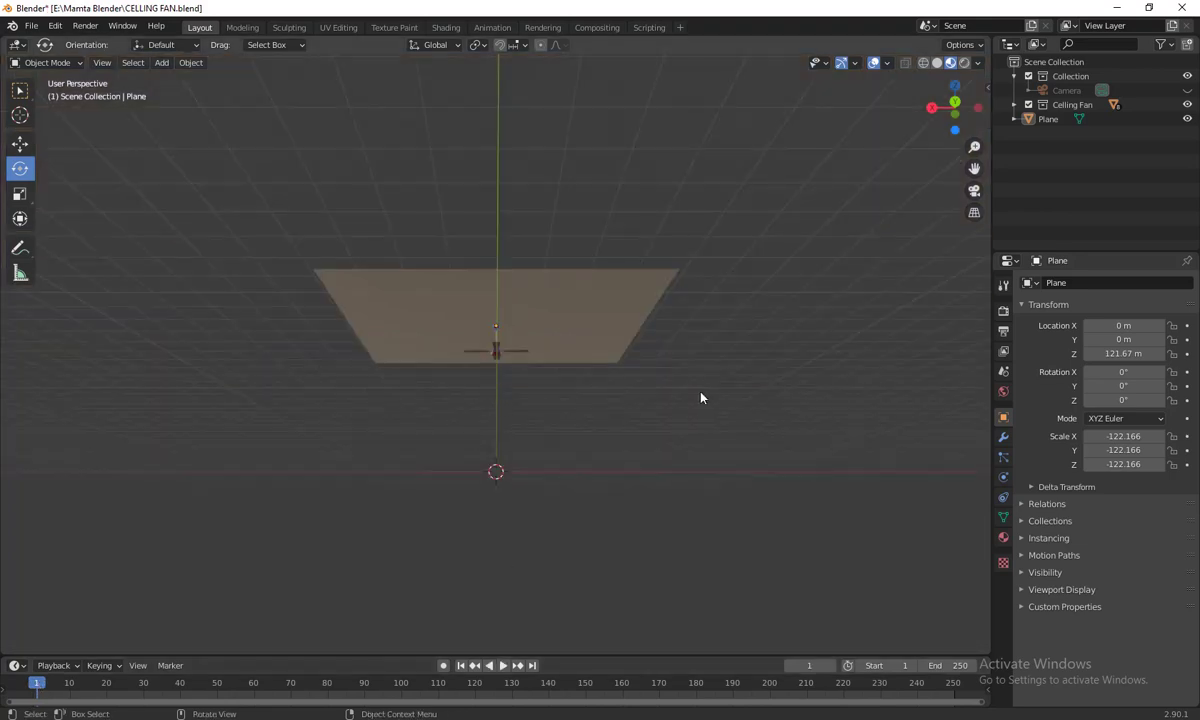
pyautogui.moveTo(702, 397); pyautogui.dragTo(718, 455, button='middle')
pyautogui.scroll(5, 575, 460)
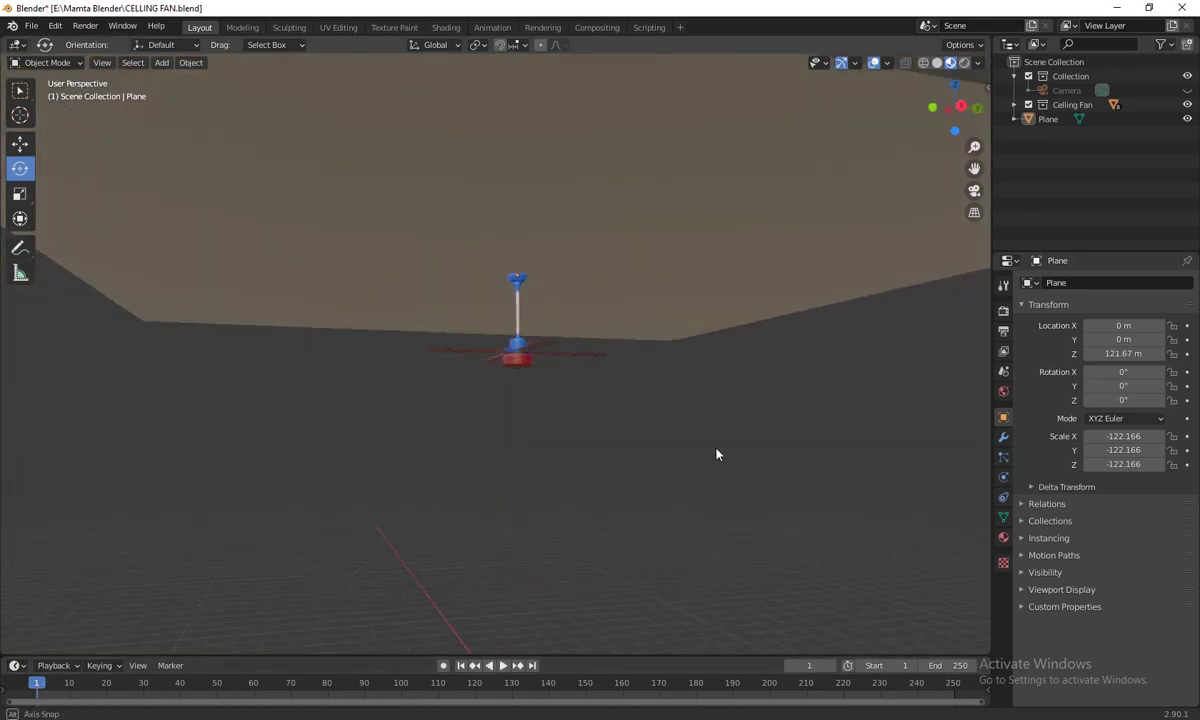
# - Select the fan's wings, try rotating them freely about the Z axis, and undo the rotation
pyautogui.click(537, 347)
pyautogui.scroll(3, 541, 349)
pyautogui.moveTo(541, 349); pyautogui.dragTo(495, 280, button='middle')
pyautogui.press('r')
pyautogui.press('z')
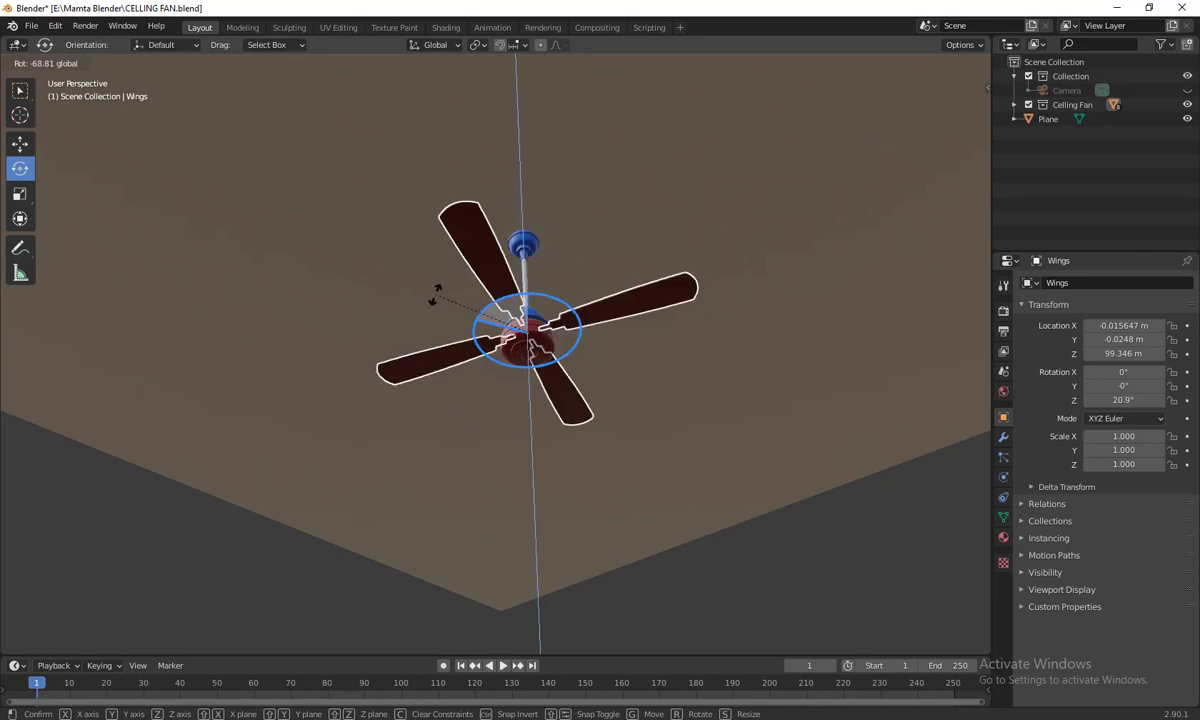
pyautogui.click(435, 291)
pyautogui.hotkey('ctrl', 'z')
# - View the fan from below, try spinning the wings 607° about the global Z axis, and undo the rotation
pyautogui.moveTo(603, 388); pyautogui.dragTo(500, 240, button='middle')
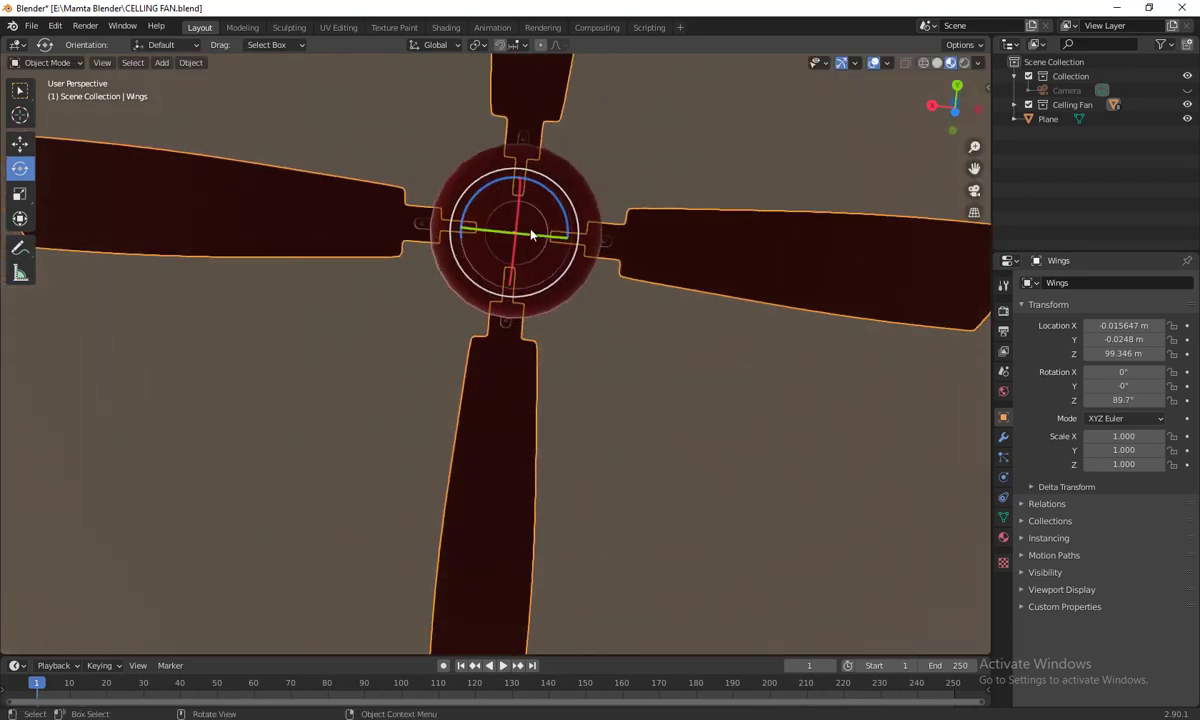
pyautogui.moveTo(549, 197); pyautogui.dragTo(1180, 575)
pyautogui.moveTo(541, 304); pyautogui.dragTo(477, 216)
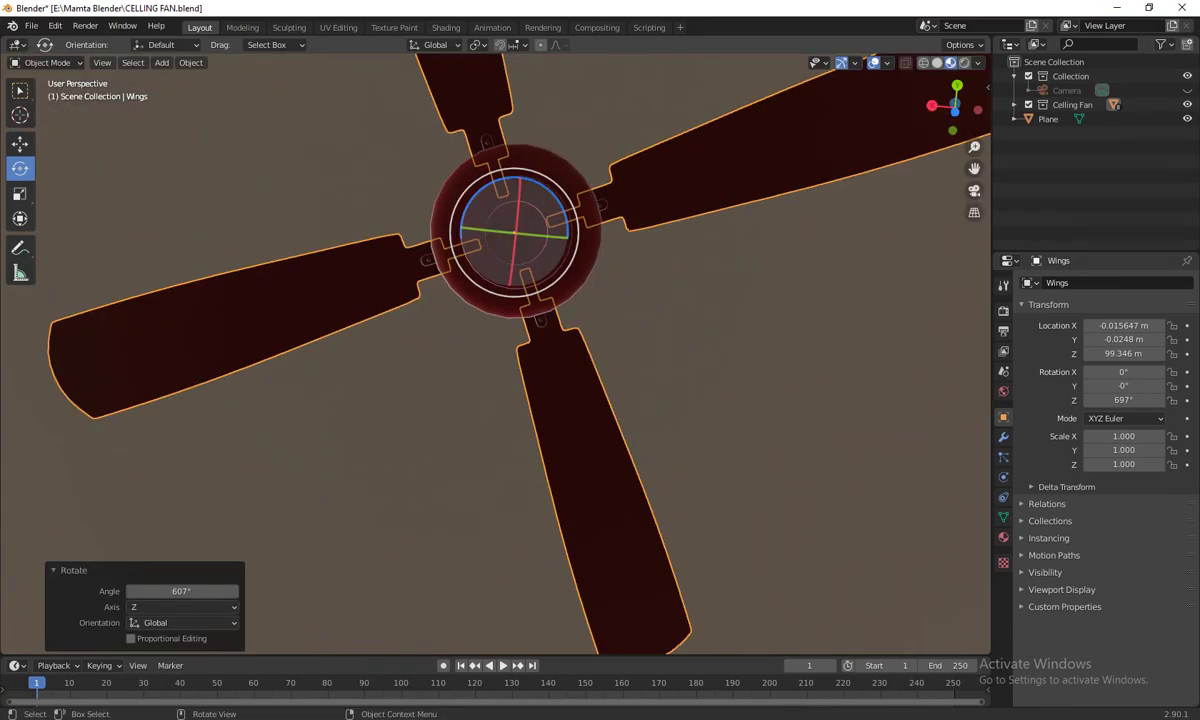
pyautogui.hotkey('ctrl', 'z')
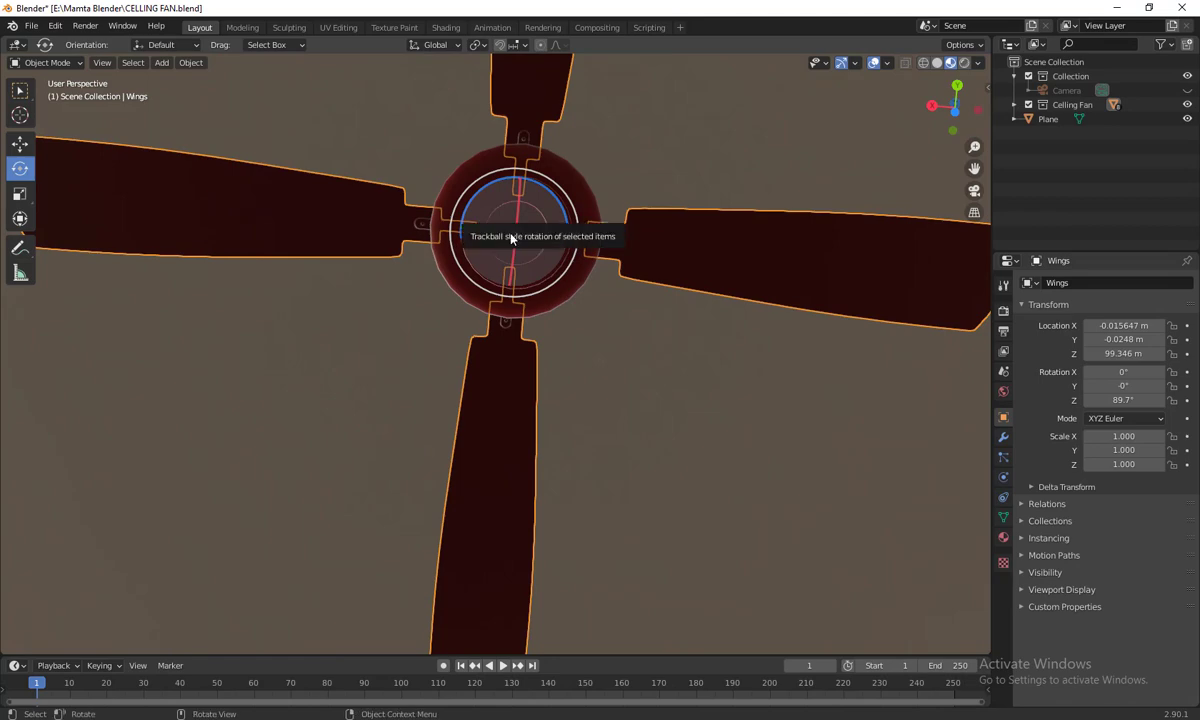
# - Try rotating the wings freely with the trackball, undo it, and try setting their Z rotation to 0°
pyautogui.moveTo(558, 207); pyautogui.dragTo(1180, 580)
pyautogui.hotkey('ctrl', 'z')
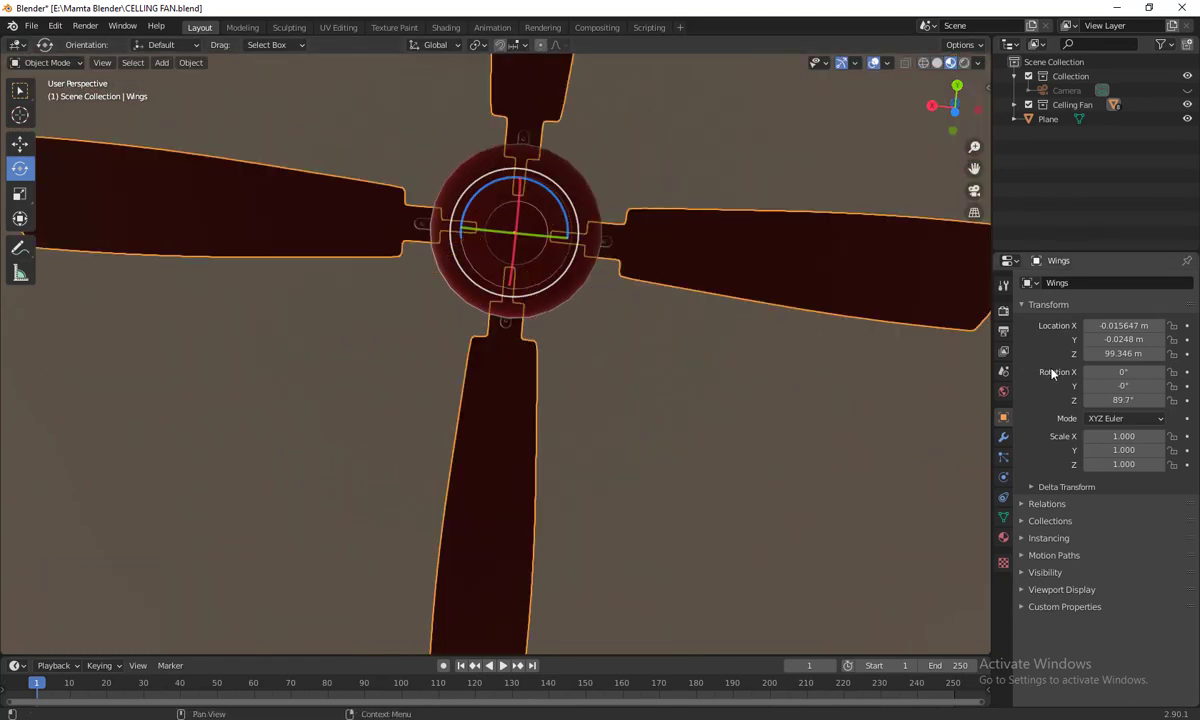
pyautogui.click(1121, 400)
pyautogui.press('Return')
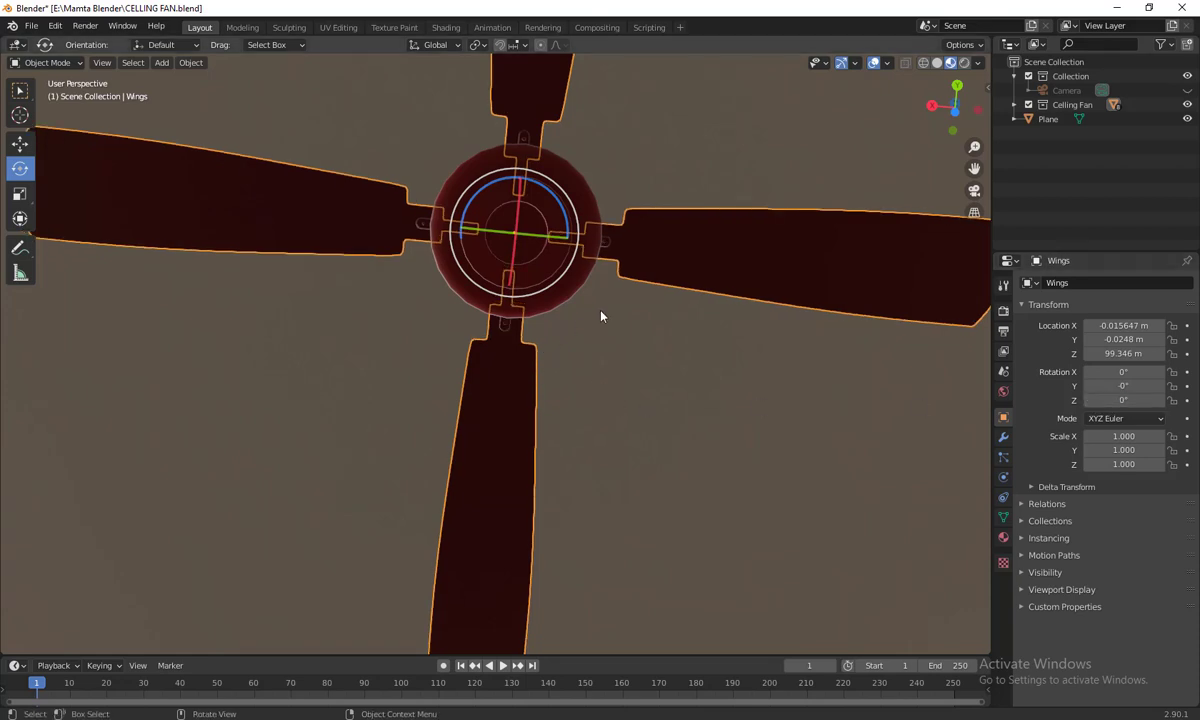
pyautogui.scroll(-3, 690, 390)
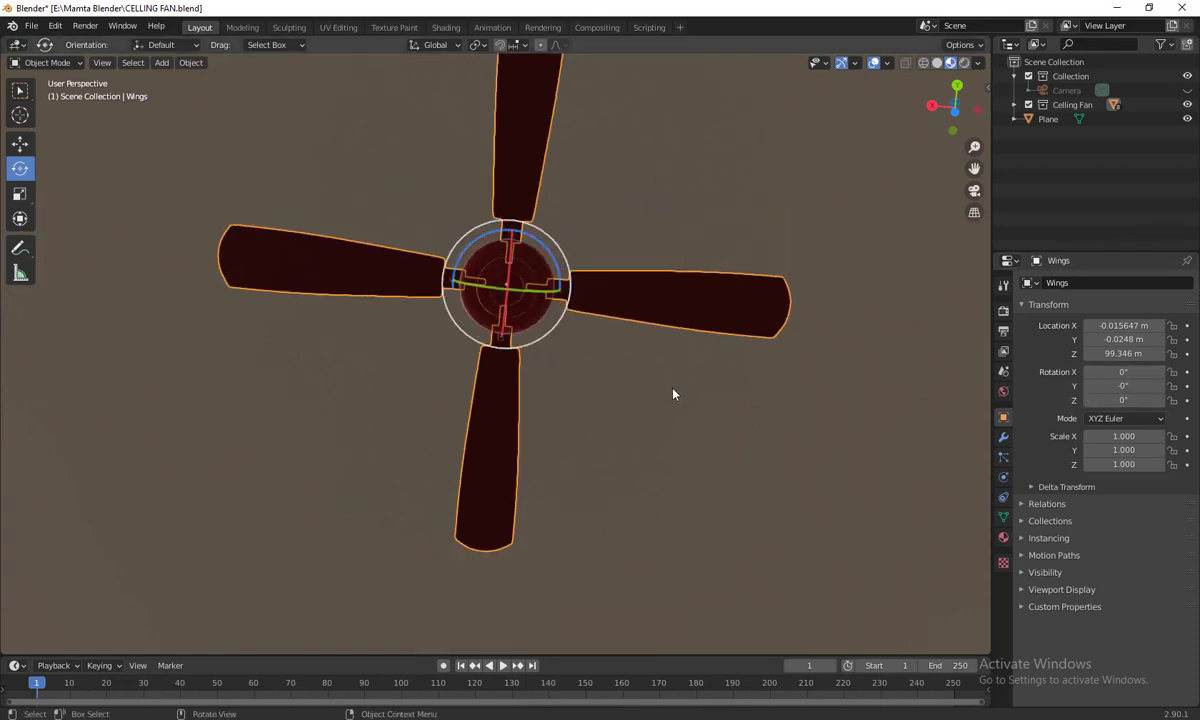
pyautogui.moveTo(673, 394); pyautogui.dragTo(459, 416, button='middle')
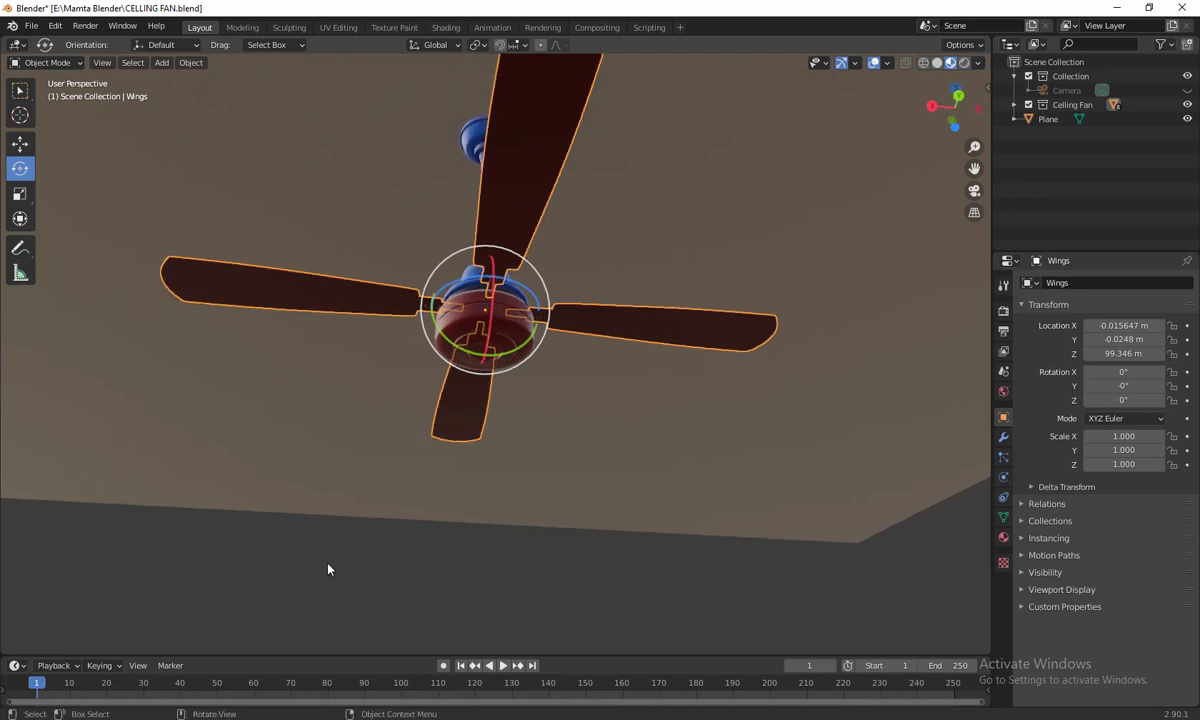
# - Enlarge the timeline area, split the 3D viewport horizontally, and make the new lower area a taller Timeline editor
pyautogui.moveTo(75, 652); pyautogui.dragTo(97, 562)
pyautogui.rightClick(97, 562)
pyautogui.click(86, 580)
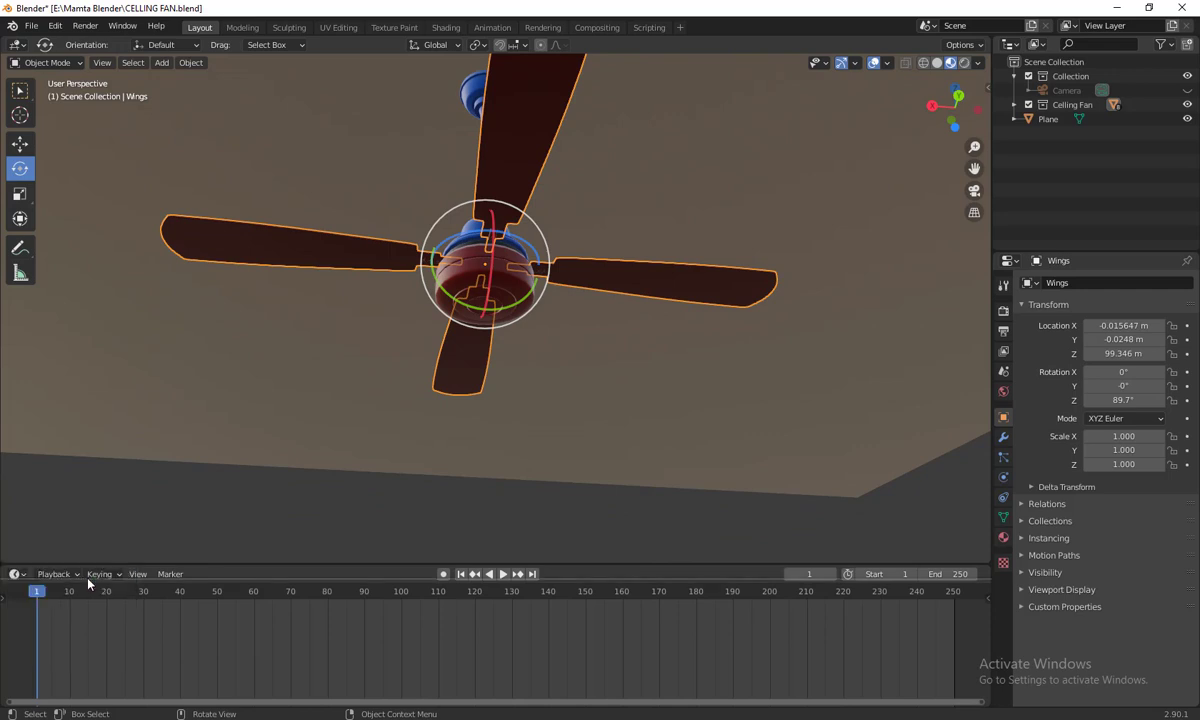
pyautogui.click(166, 493)
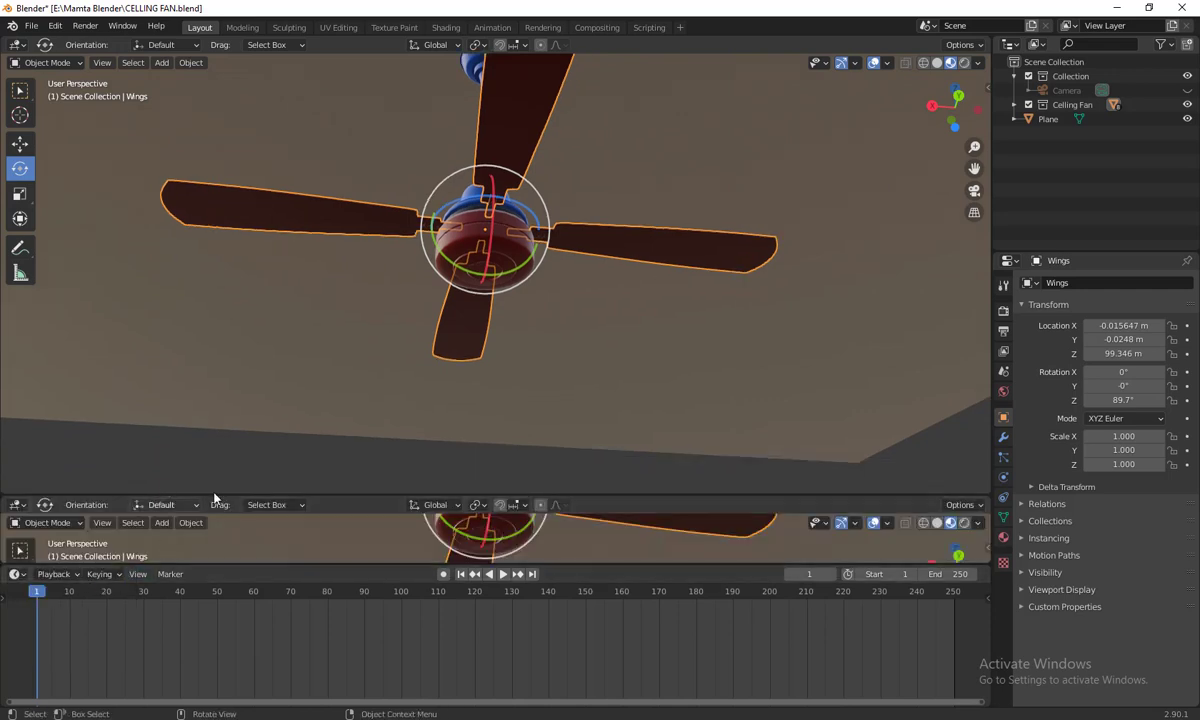
pyautogui.click(19, 505)
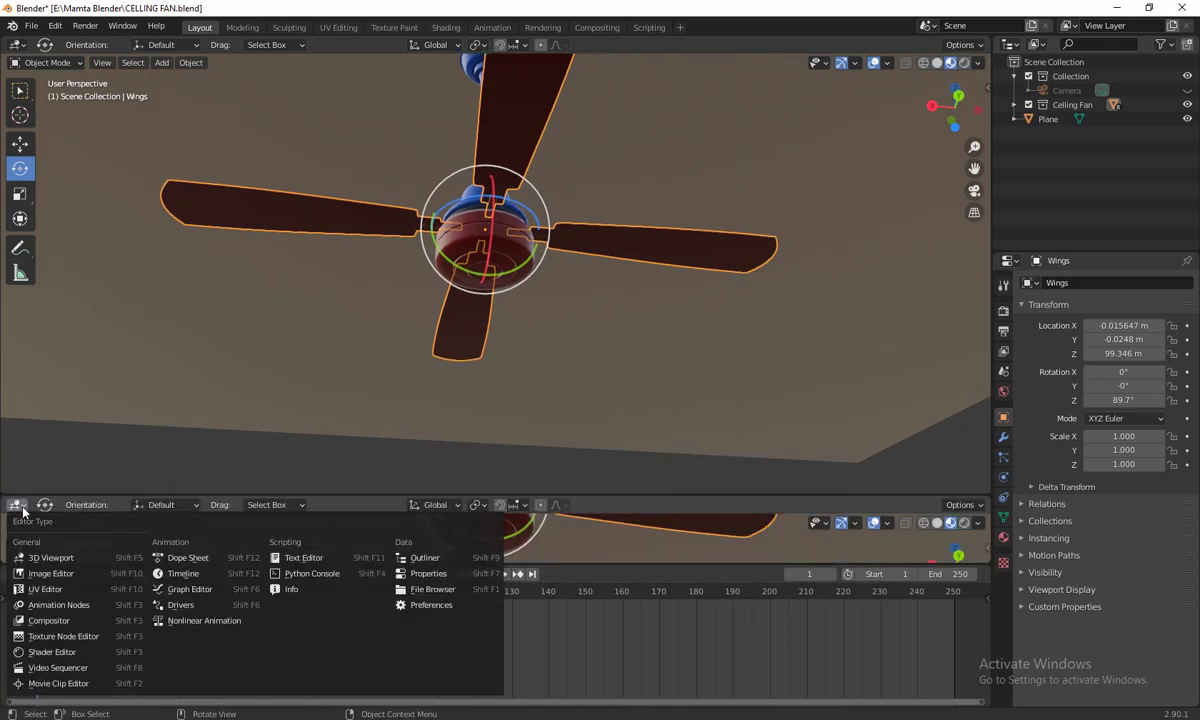
pyautogui.click(180, 573)
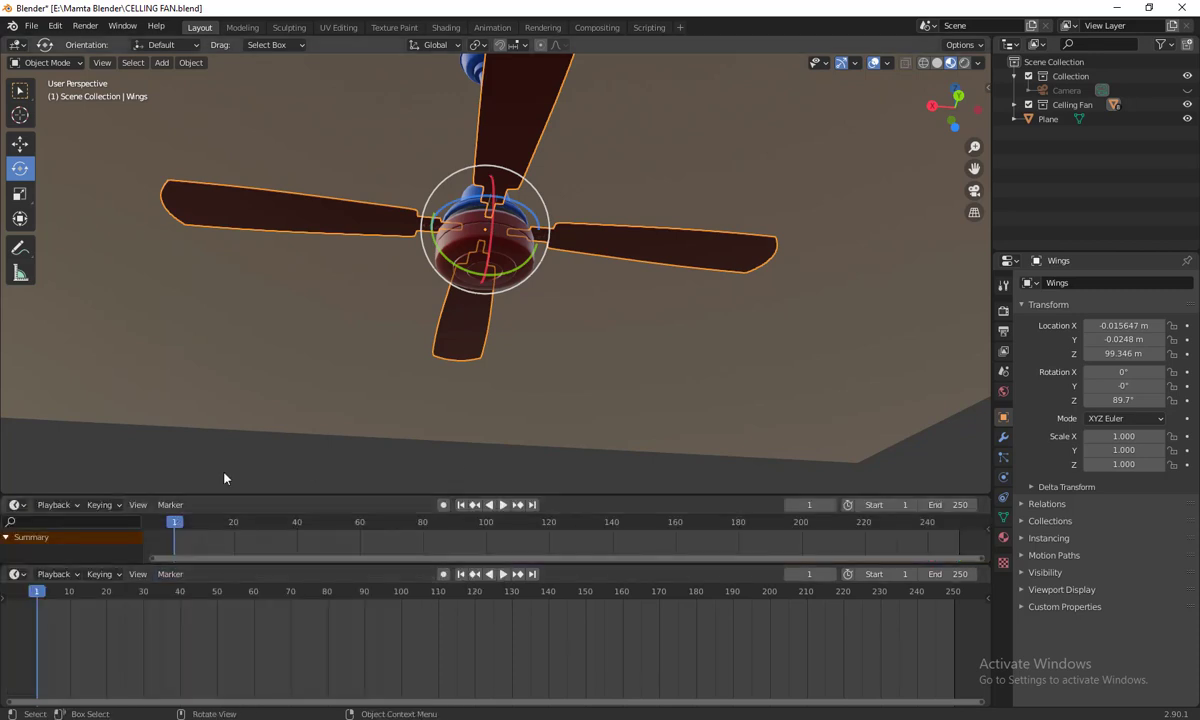
pyautogui.moveTo(225, 495); pyautogui.dragTo(230, 444)
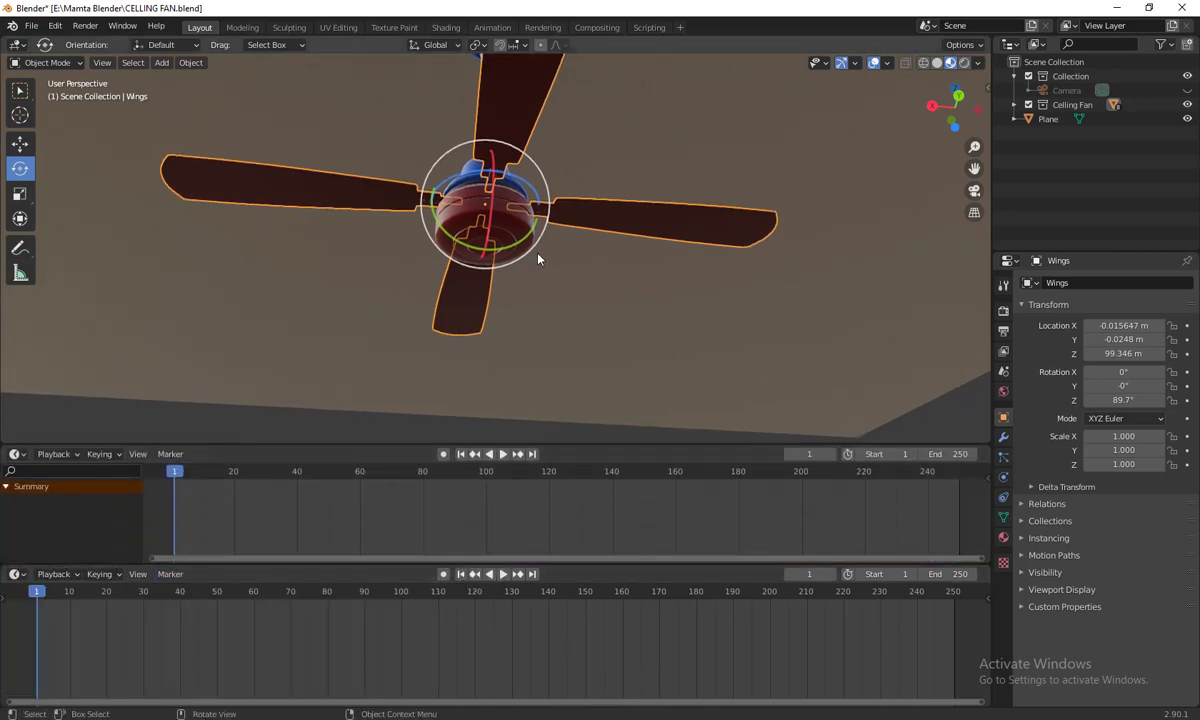
# - Switch the bottommost area to the Animation Nodes editor, enlarge it, and create a node tree named "Fan NodeTree"
pyautogui.click(18, 576)
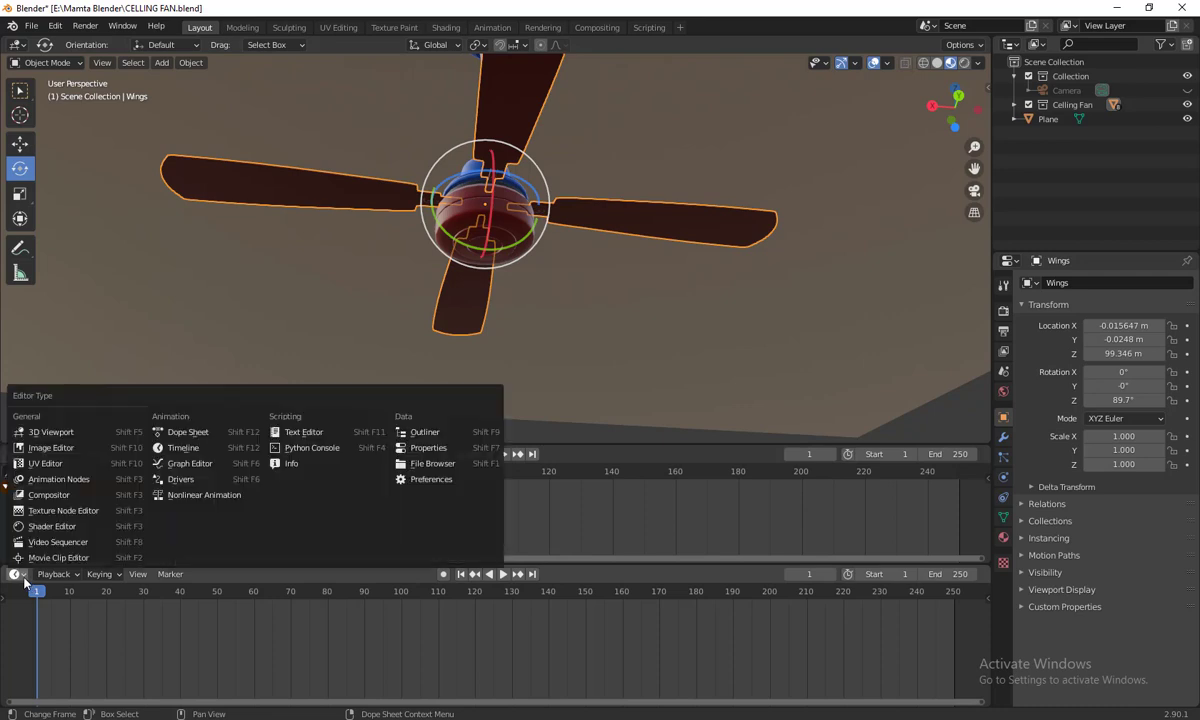
pyautogui.click(57, 479)
pyautogui.moveTo(375, 562); pyautogui.dragTo(375, 502)
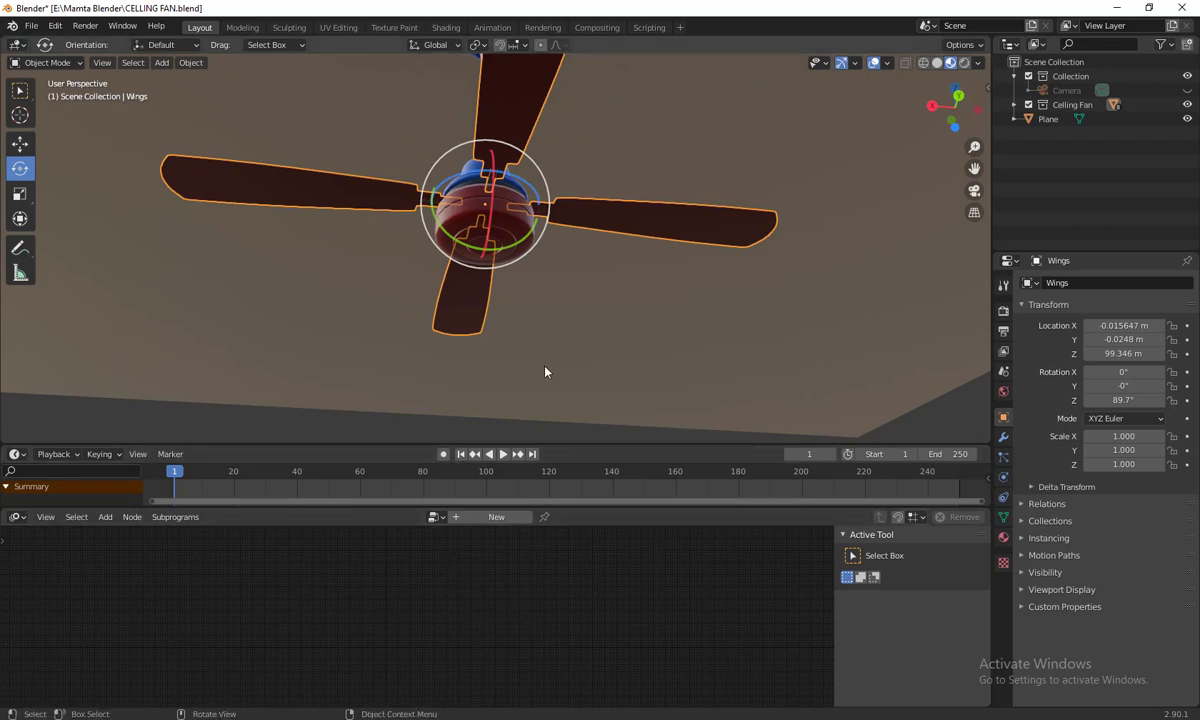
pyautogui.click(515, 517)
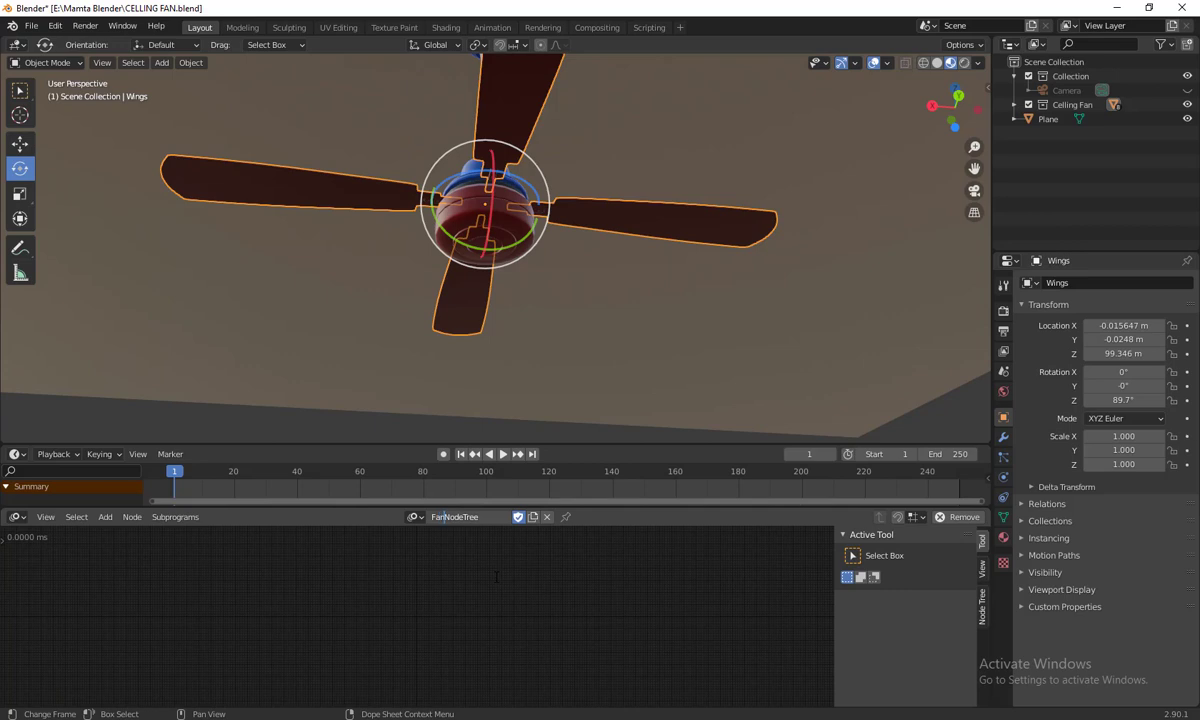
pyautogui.press('Return')
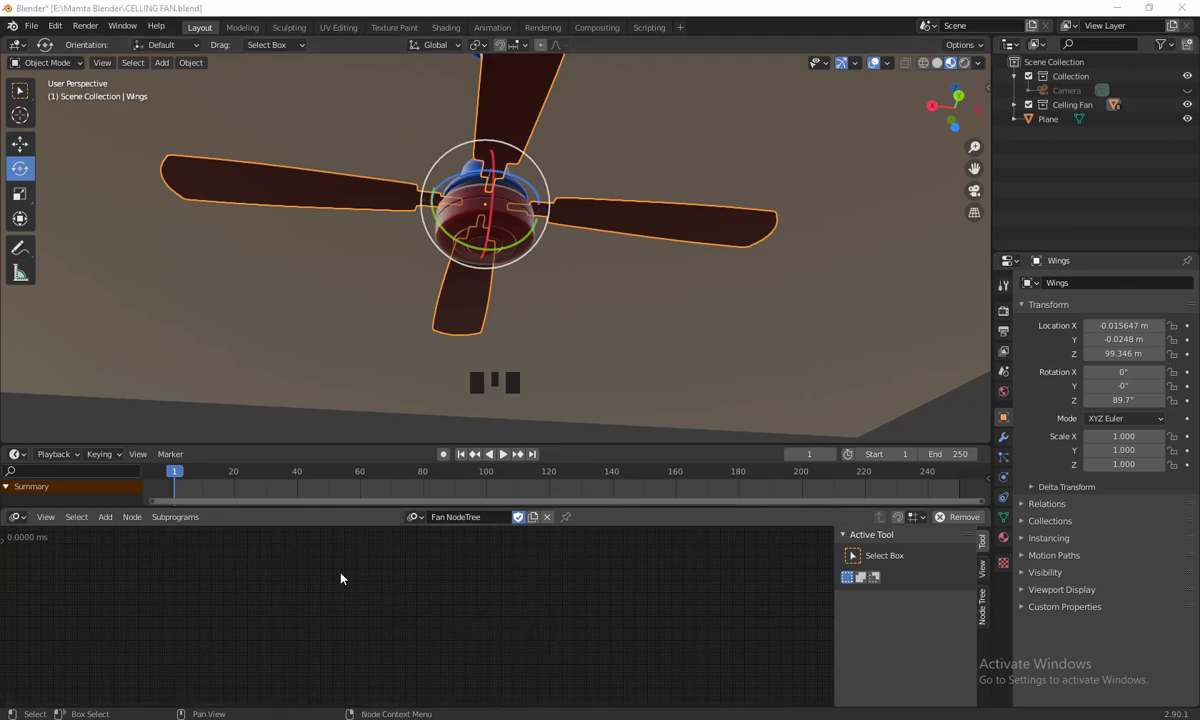
# - Add an Object Input node to the Fan NodeTree
pyautogui.click(361, 597)
pyautogui.hotkey('shift', 'a')
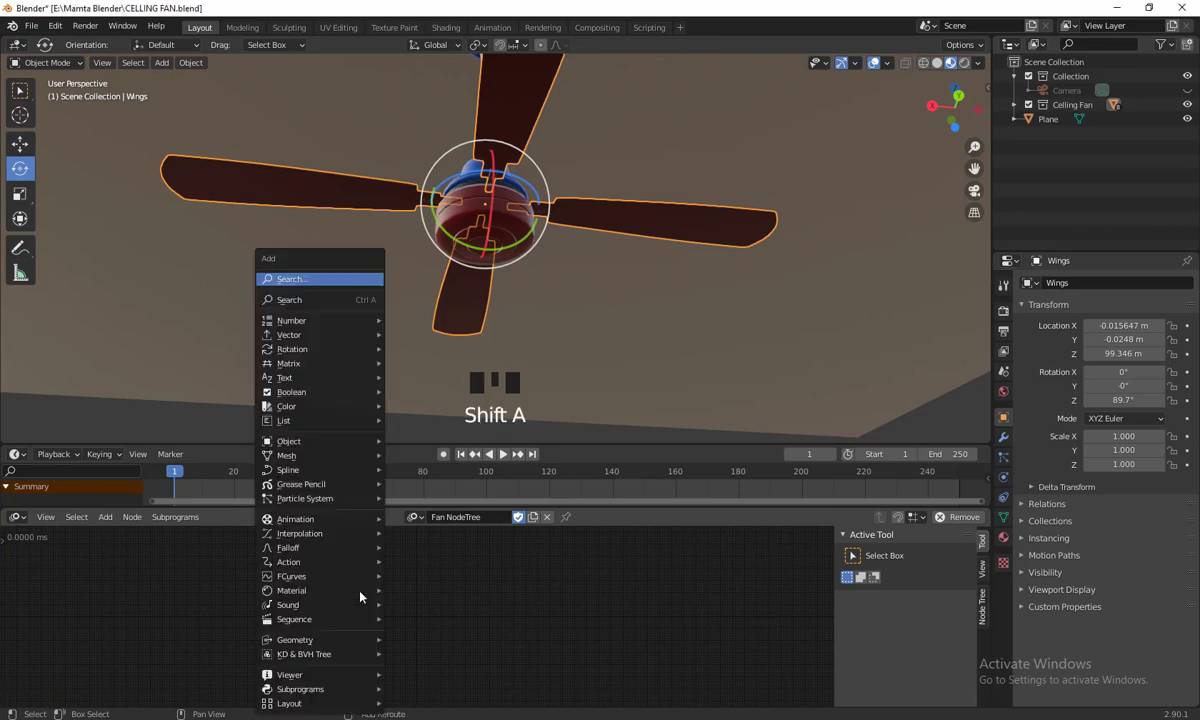
pyautogui.moveTo(361, 591)
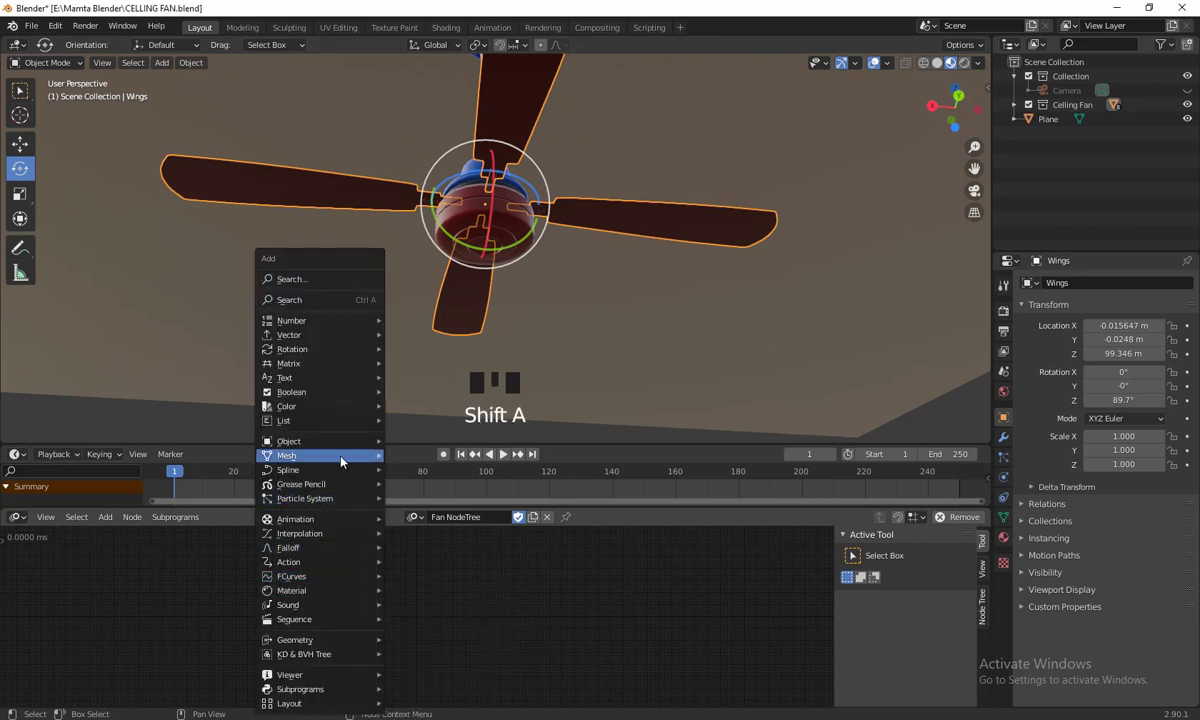
pyautogui.moveTo(341, 446)
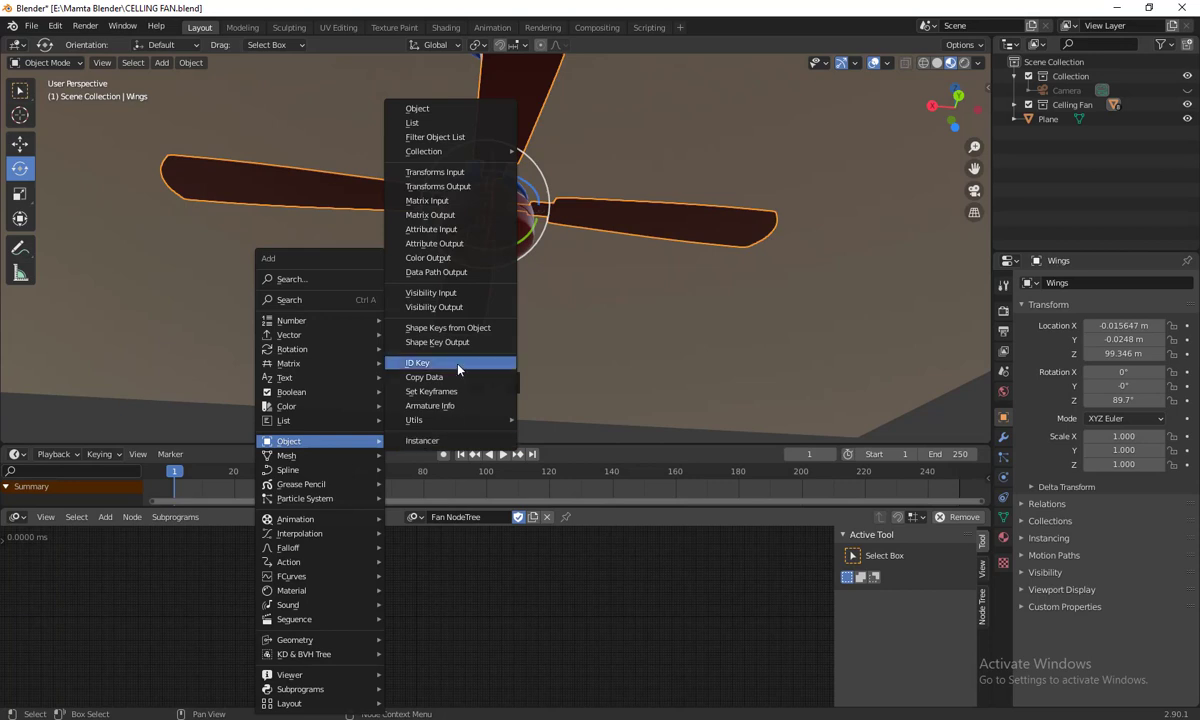
pyautogui.click(417, 108)
pyautogui.click(390, 597)
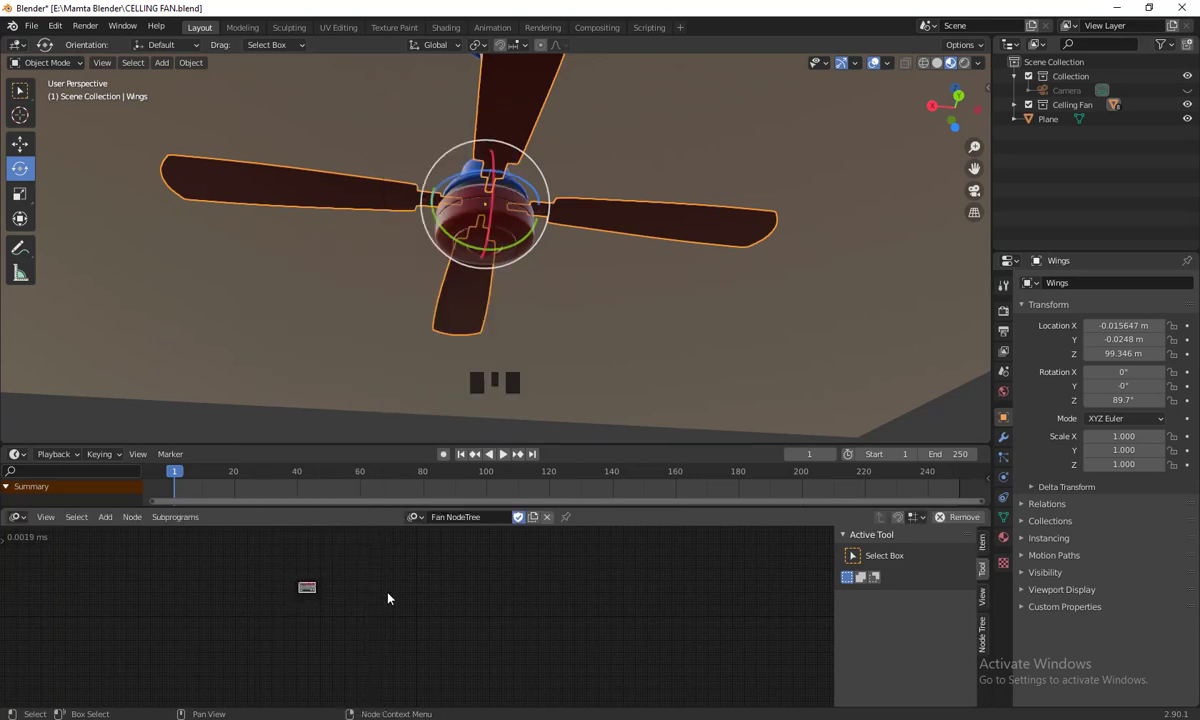
# - Assign the Wings object to the Object Input node and check it inside the Celling Fan collection
pyautogui.scroll(3, 389, 600)
pyautogui.scroll(11, 389, 600)
pyautogui.keyDown('shift'); pyautogui.moveTo(271, 598); pyautogui.dragTo(434, 632, button='middle'); pyautogui.keyUp('shift')
pyautogui.scroll(10, 434, 632)
pyautogui.keyDown('shift'); pyautogui.moveTo(425, 586); pyautogui.dragTo(413, 580, button='middle'); pyautogui.keyUp('shift')
pyautogui.moveTo(413, 580); pyautogui.dragTo(380, 586)
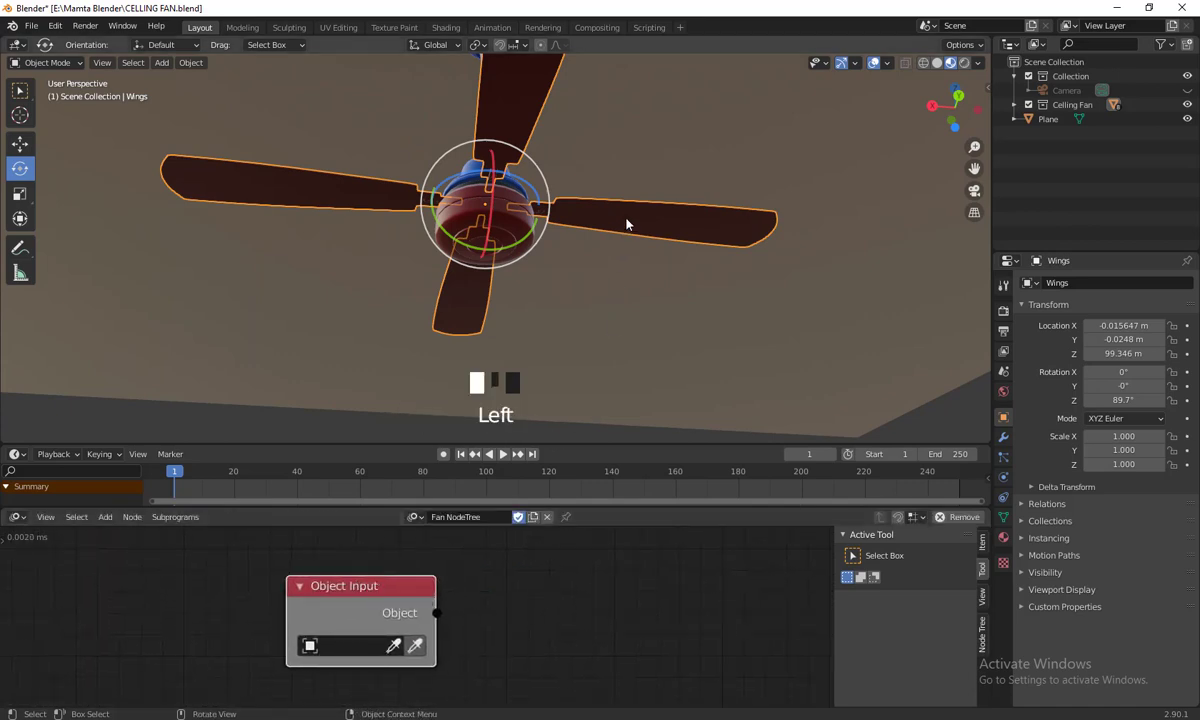
pyautogui.click(415, 646)
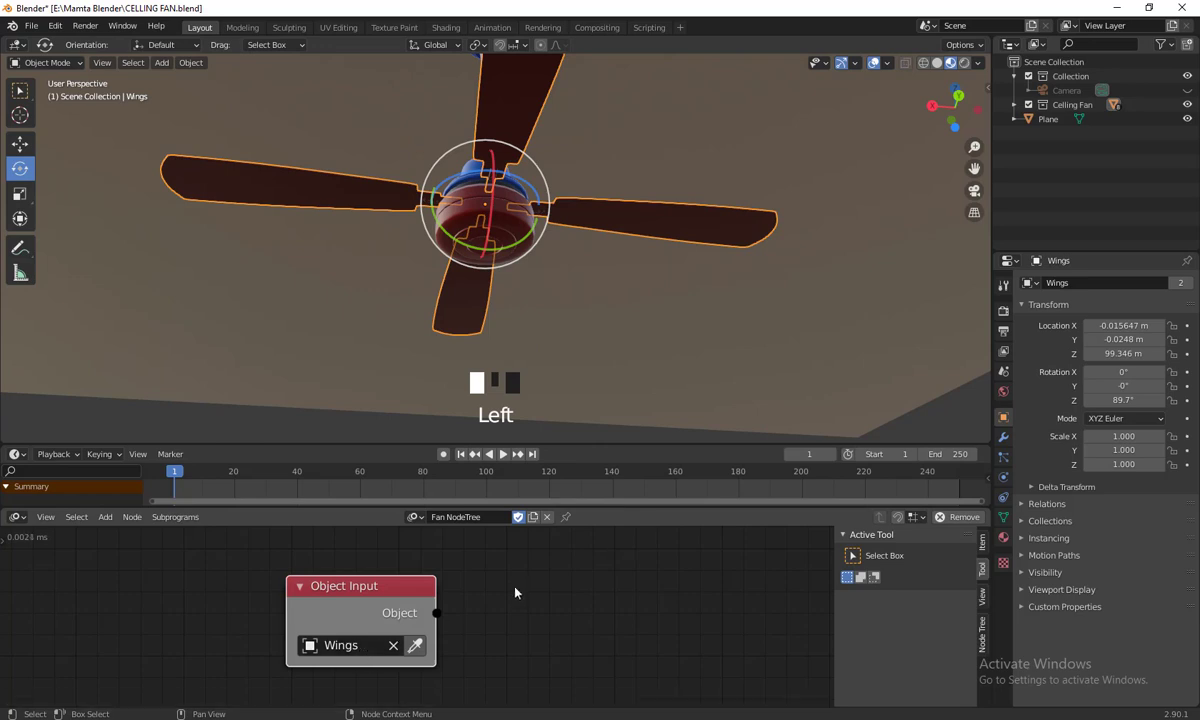
pyautogui.click(1015, 105)
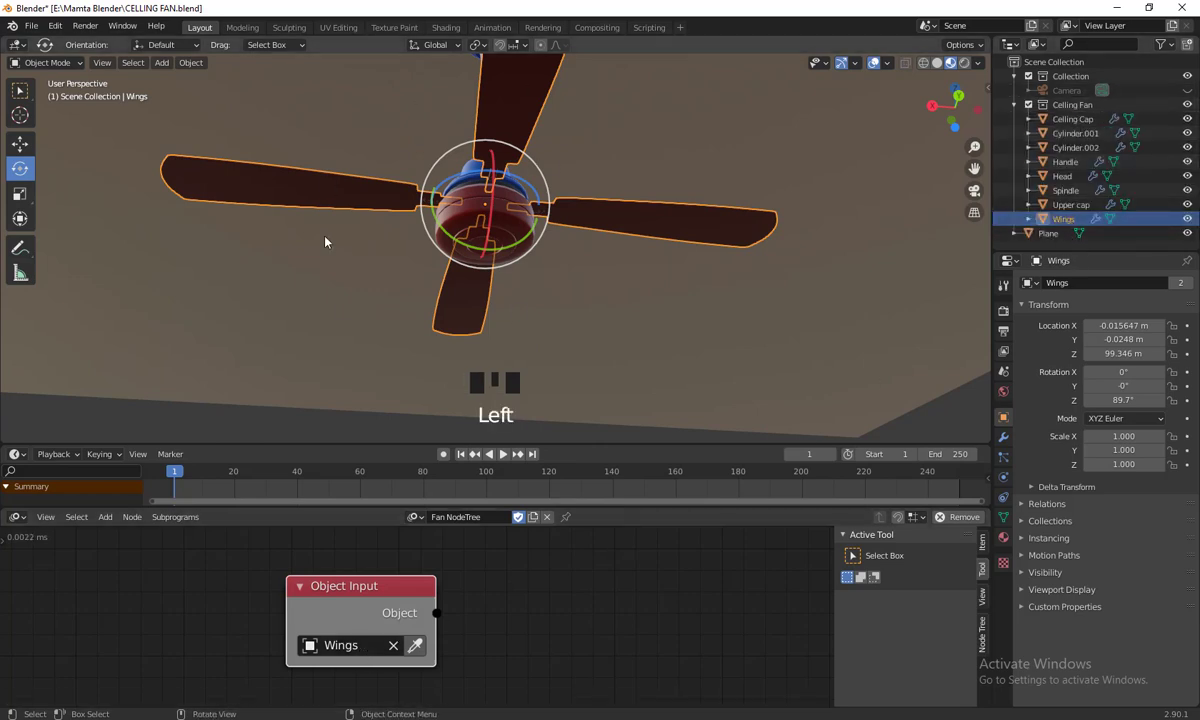
pyautogui.click(1015, 105)
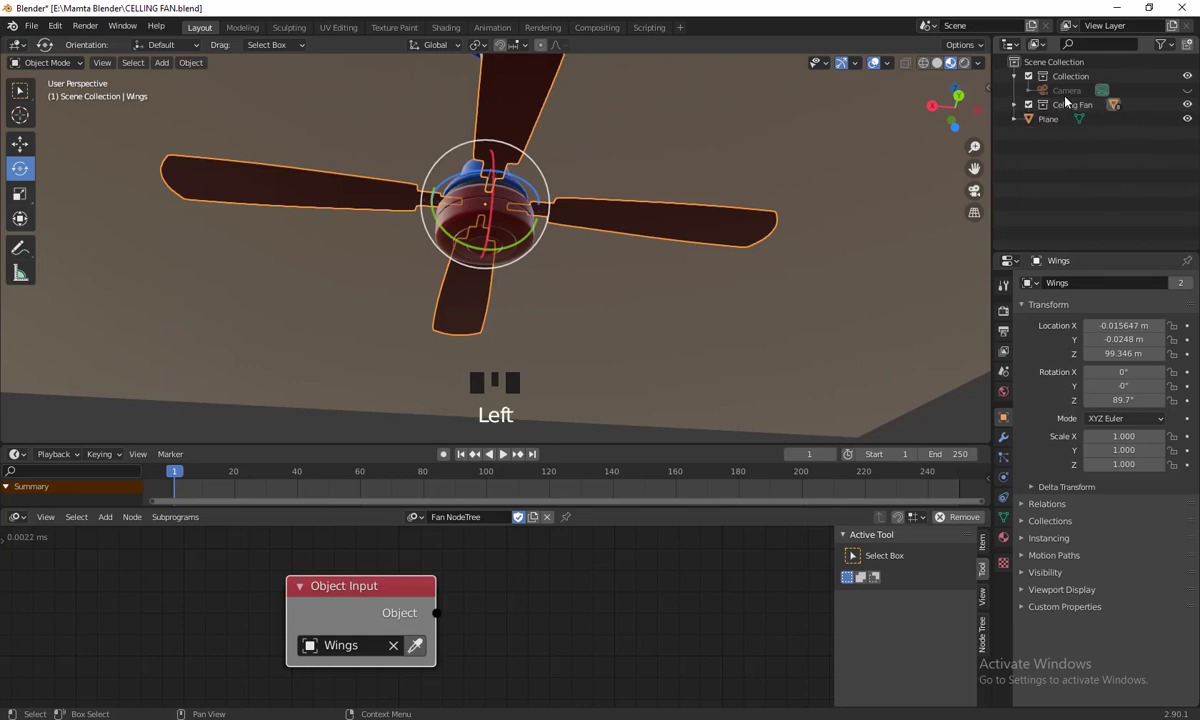
# - Shrink the 3D viewport and timeline to give the node editor more height, and reposition the Object Input node
pyautogui.moveTo(350, 597); pyautogui.dragTo(331, 584)
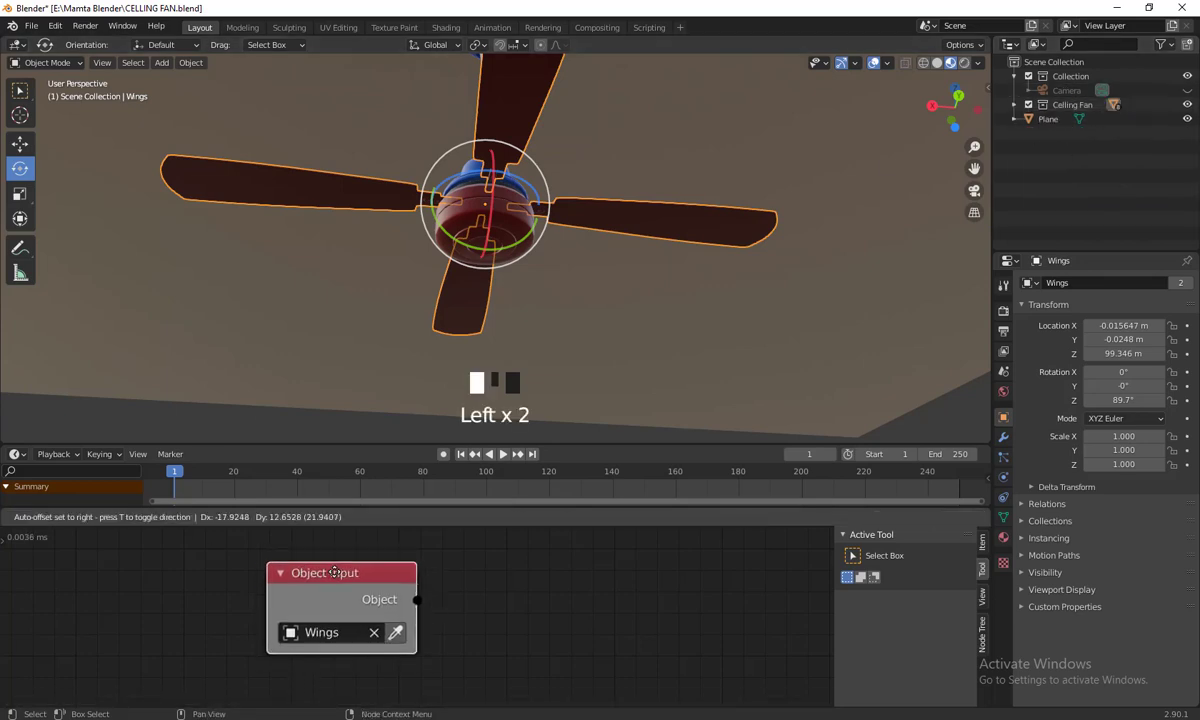
pyautogui.moveTo(530, 506); pyautogui.dragTo(565, 352)
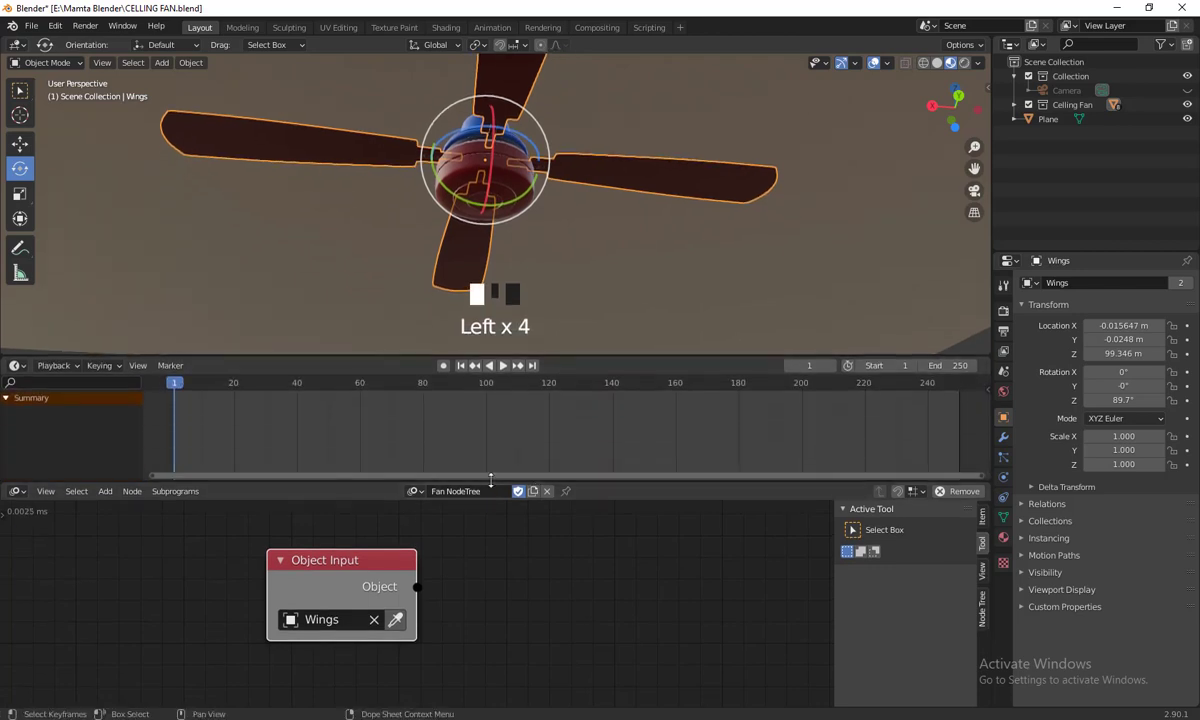
pyautogui.moveTo(500, 488); pyautogui.dragTo(498, 416)
pyautogui.moveTo(362, 531)
pyautogui.mouseDown()
pyautogui.moveTo(316, 500)
pyautogui.moveTo(335, 500)
pyautogui.moveTo(348, 519)
pyautogui.mouseUp()
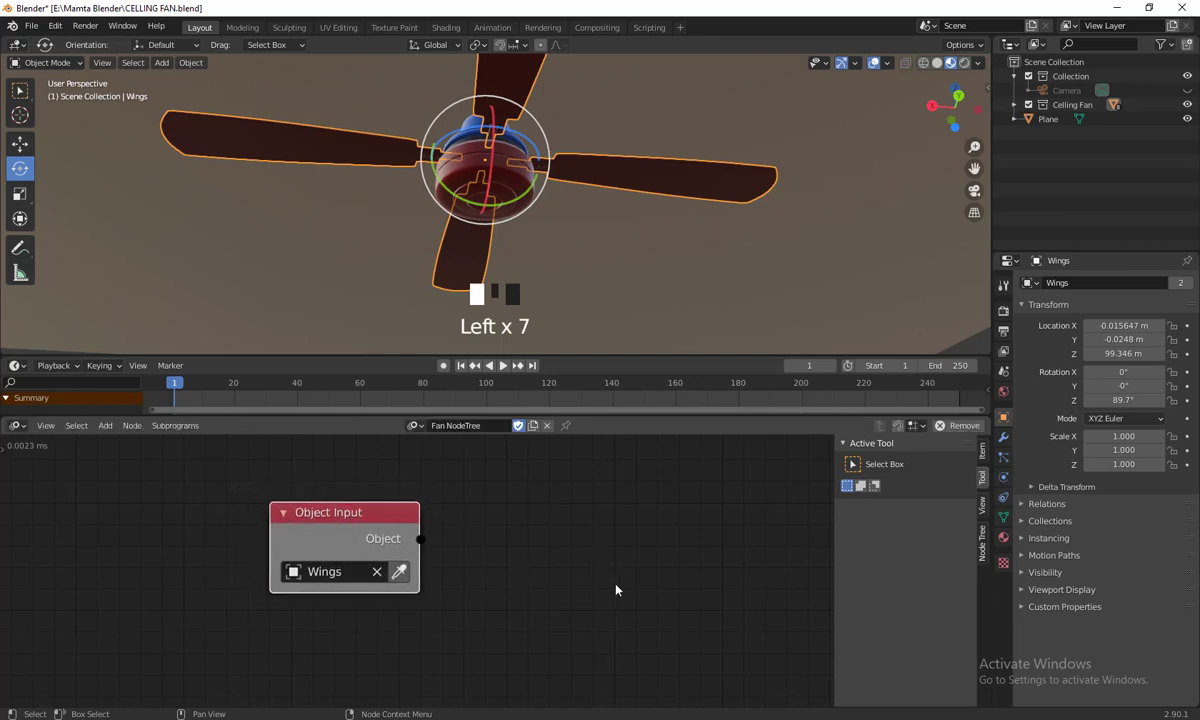
# - Add an Object Transforms Output node beside the Object Input node and link the Wings object into its Object input
pyautogui.click(532, 555)
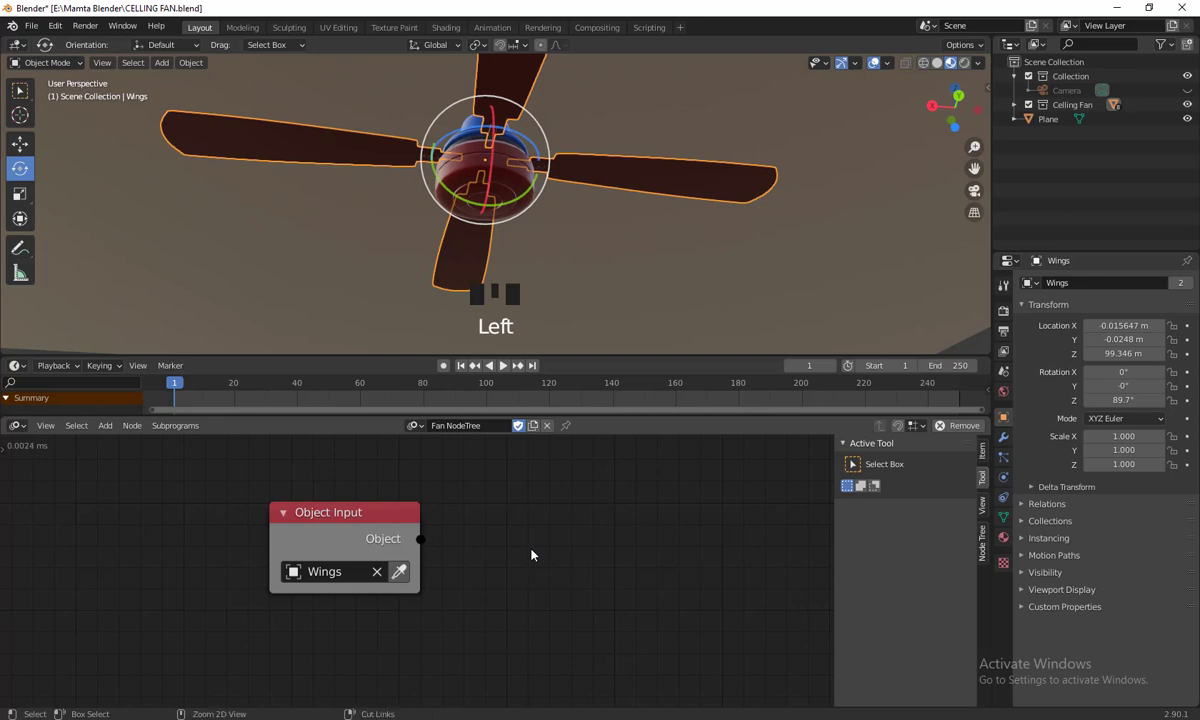
pyautogui.hotkey('ctrl', 'a')
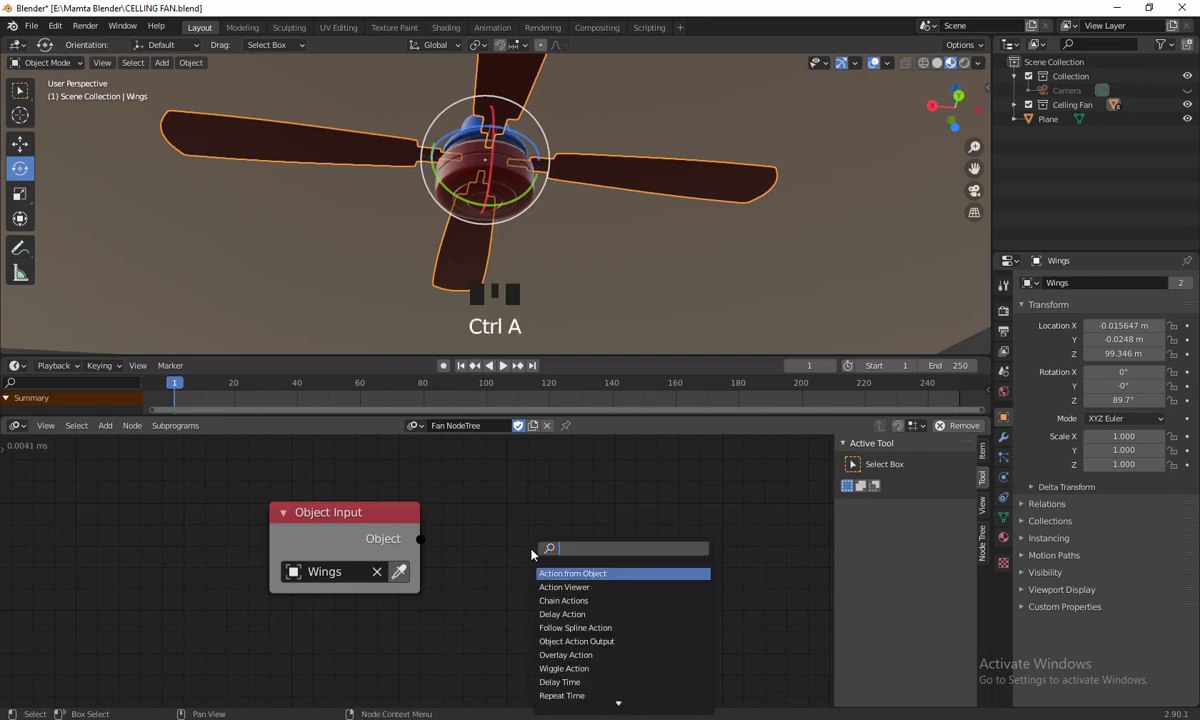
pyautogui.write('ob')
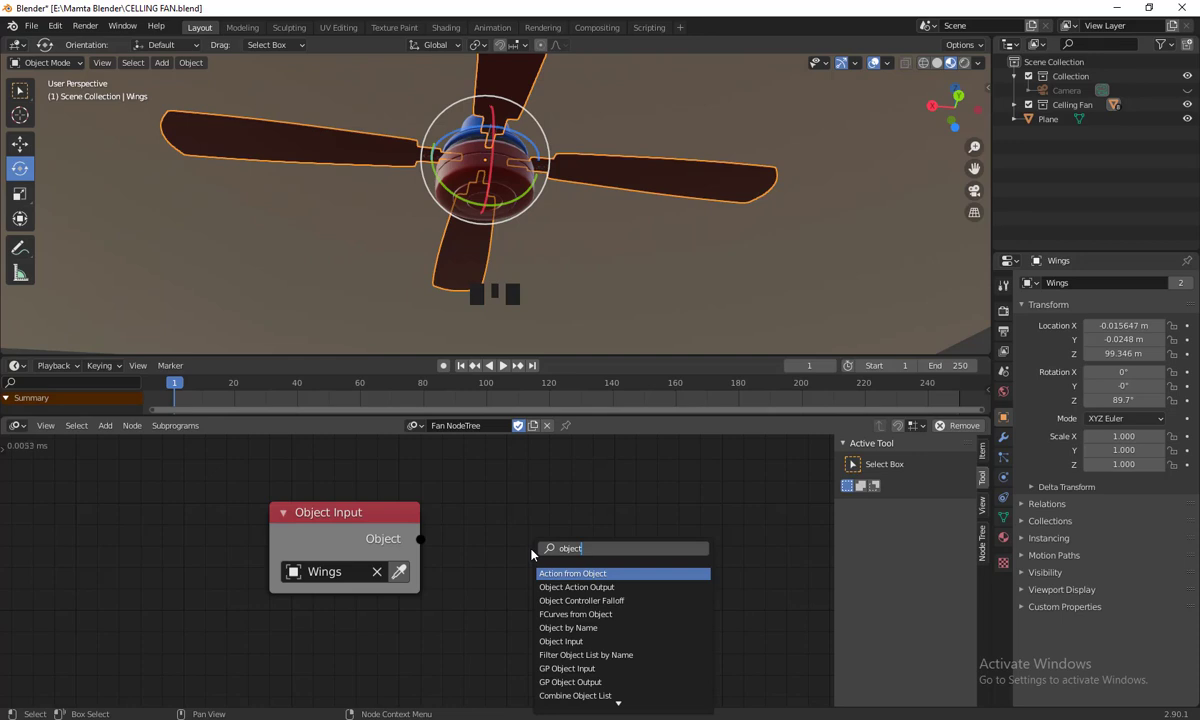
pyautogui.write('ject ')
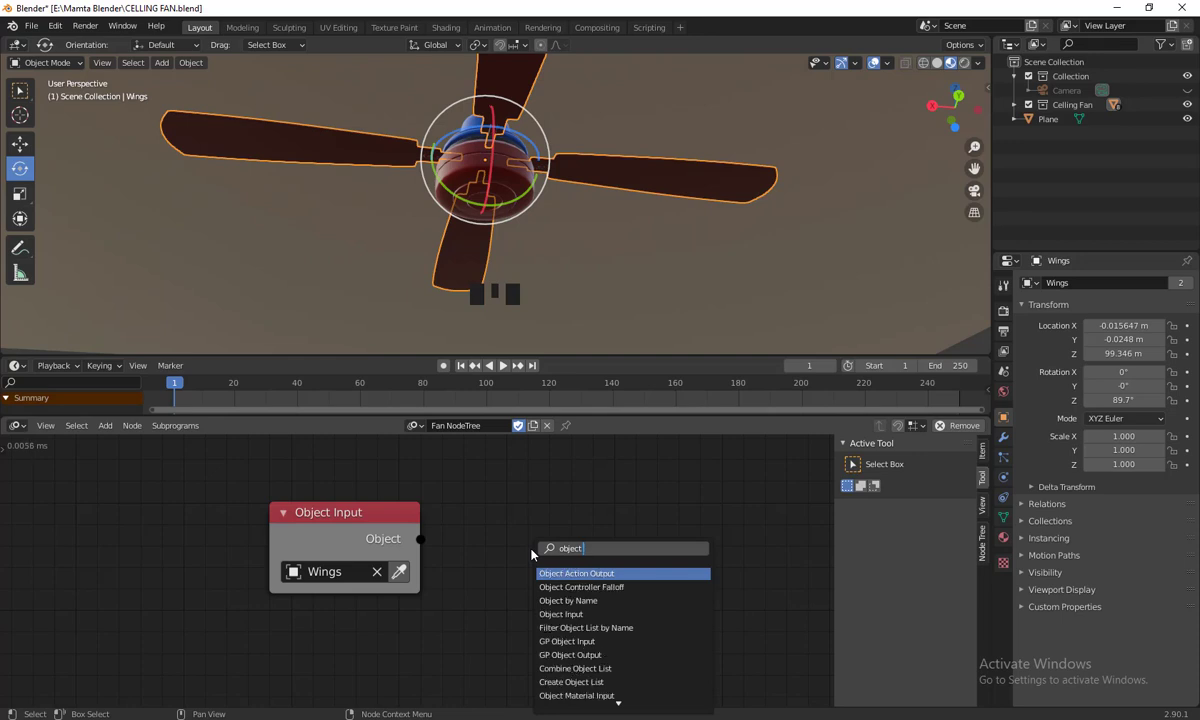
pyautogui.write('tra')
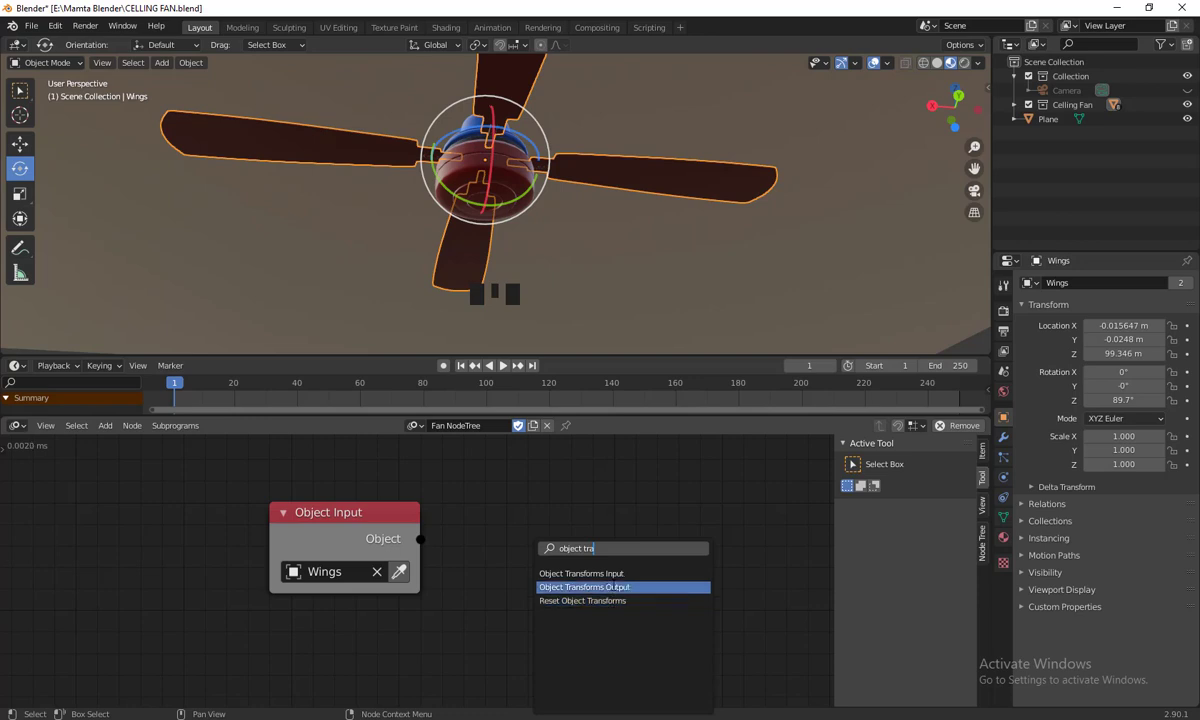
pyautogui.click(584, 587)
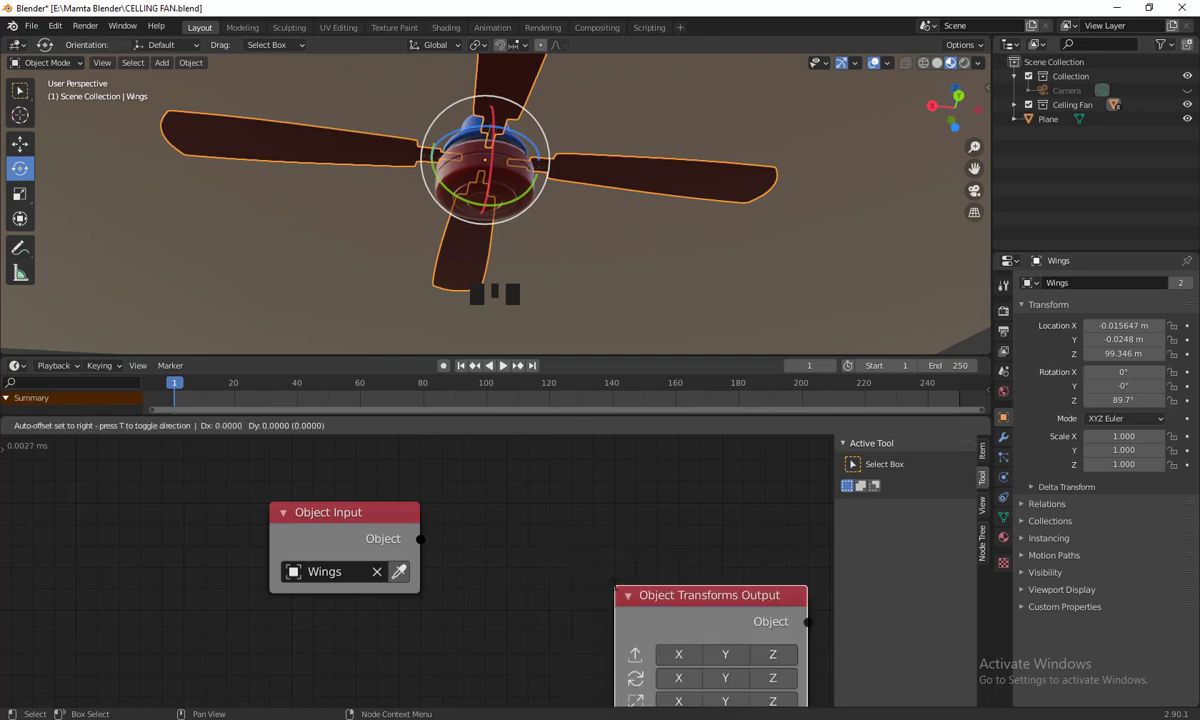
pyautogui.click(545, 480)
pyautogui.click(552, 478)
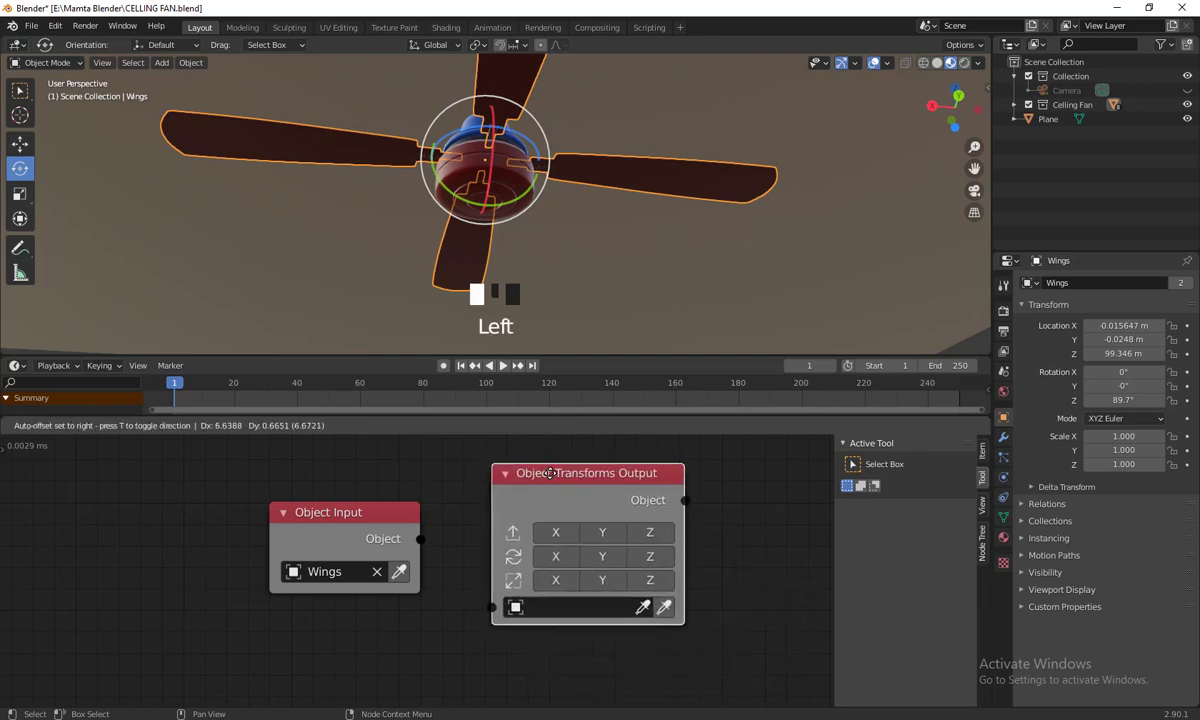
pyautogui.moveTo(391, 536); pyautogui.dragTo(493, 609)
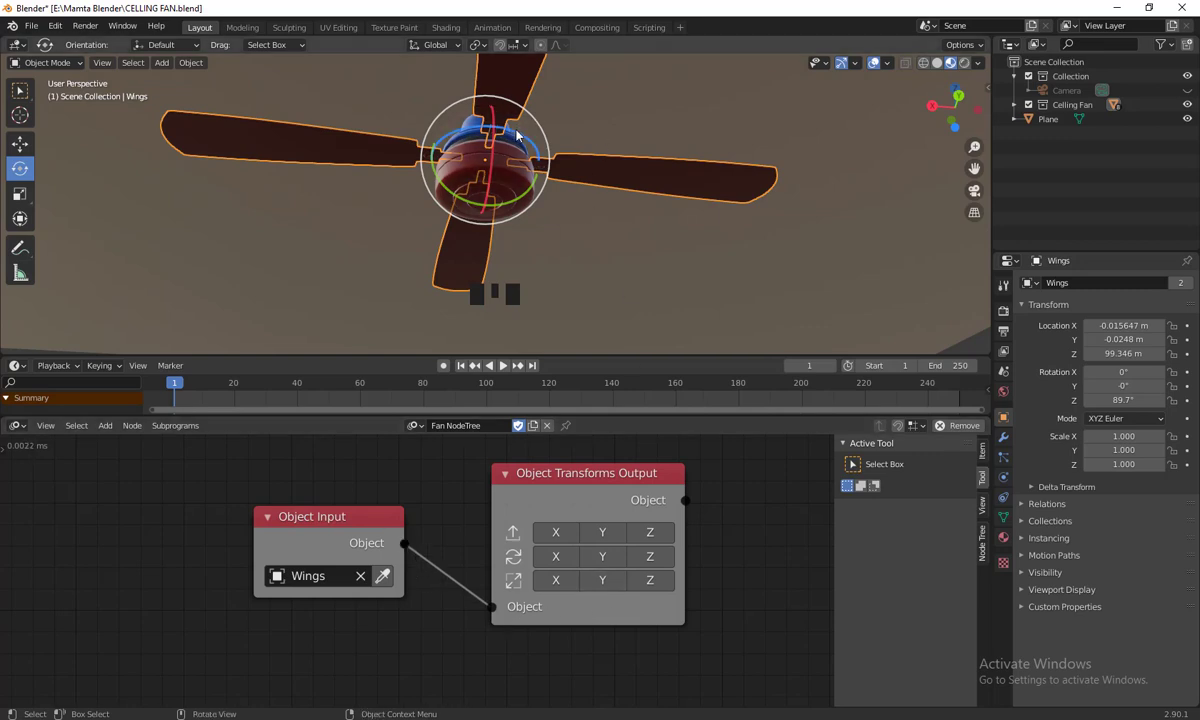
# - Try turning the wings about the global Z axis, undo it, and enable Z rotation on the Object Transforms Output node
pyautogui.moveTo(517, 136); pyautogui.dragTo(540, 192)
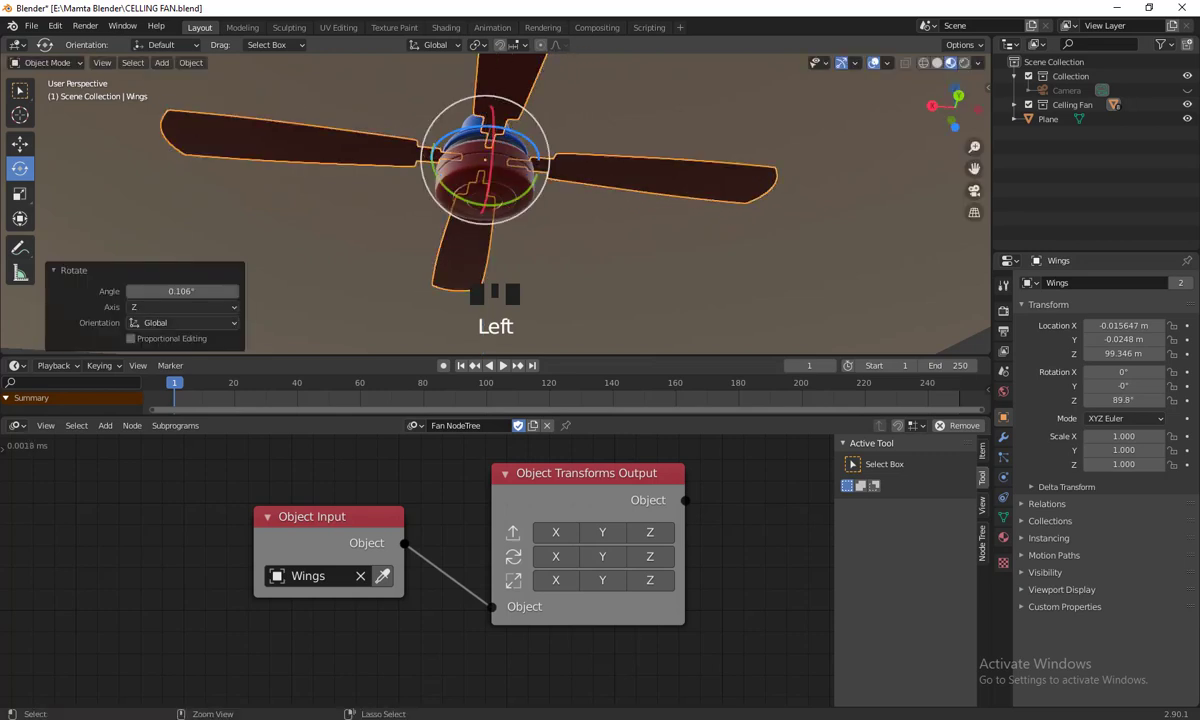
pyautogui.hotkey('ctrl', 'z')
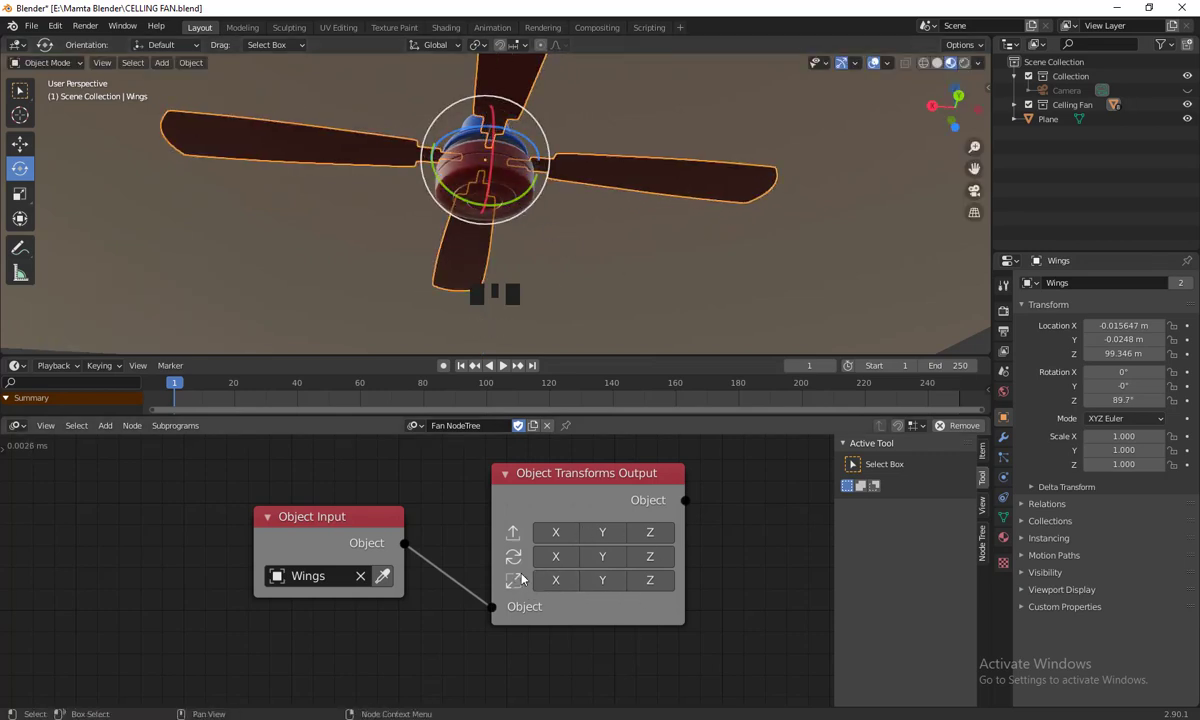
pyautogui.click(664, 561)
pyautogui.moveTo(736, 614)
pyautogui.keyDown('shift'); pyautogui.mouseDown(button='middle')
pyautogui.moveTo(737, 571)
pyautogui.moveTo(736, 604)
pyautogui.moveTo(703, 626)
pyautogui.moveTo(713, 616)
pyautogui.mouseUp(button='middle'); pyautogui.keyUp('shift')
pyautogui.scroll(-2, 736, 604)
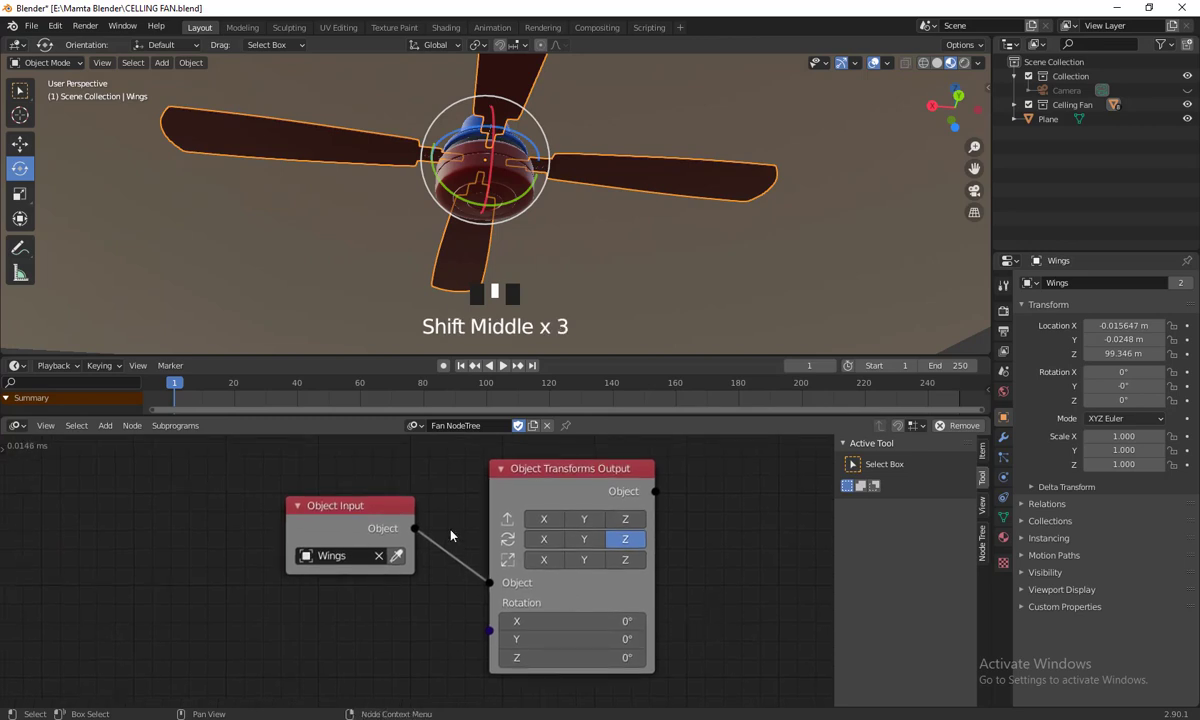
# - Spread the Object Input and Object Transforms Output nodes farther apart in the Fan NodeTree
pyautogui.moveTo(366, 511); pyautogui.dragTo(314, 516)
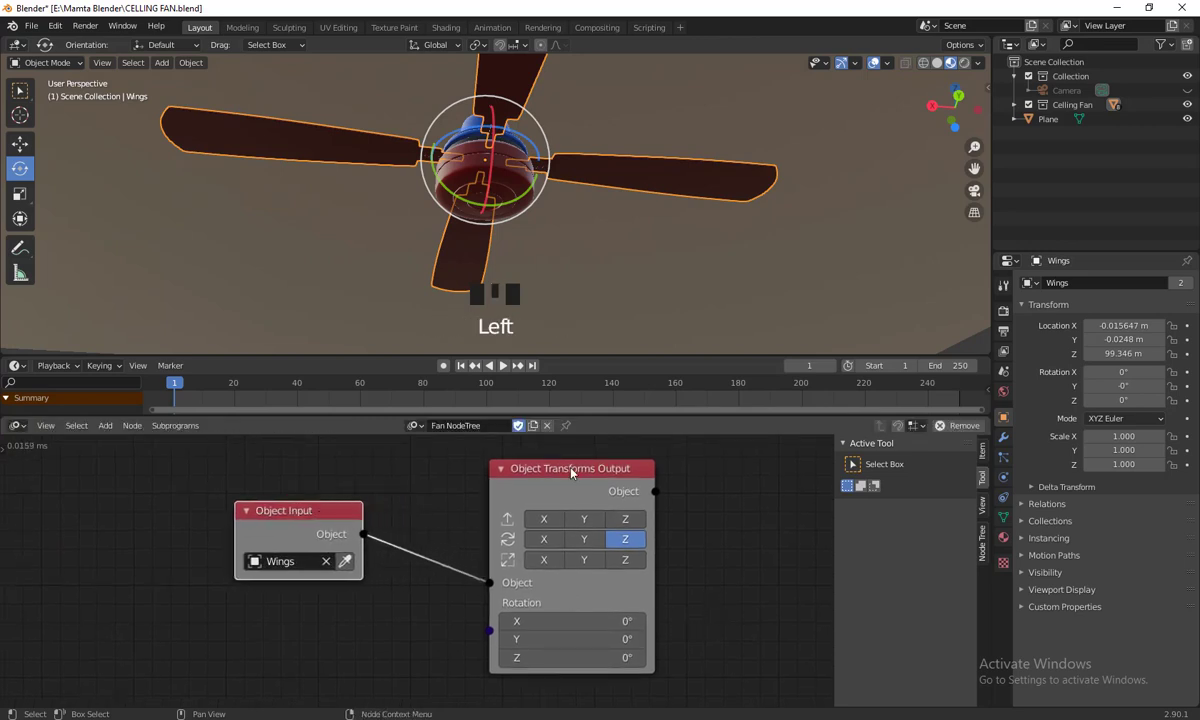
pyautogui.moveTo(577, 465); pyautogui.dragTo(596, 459)
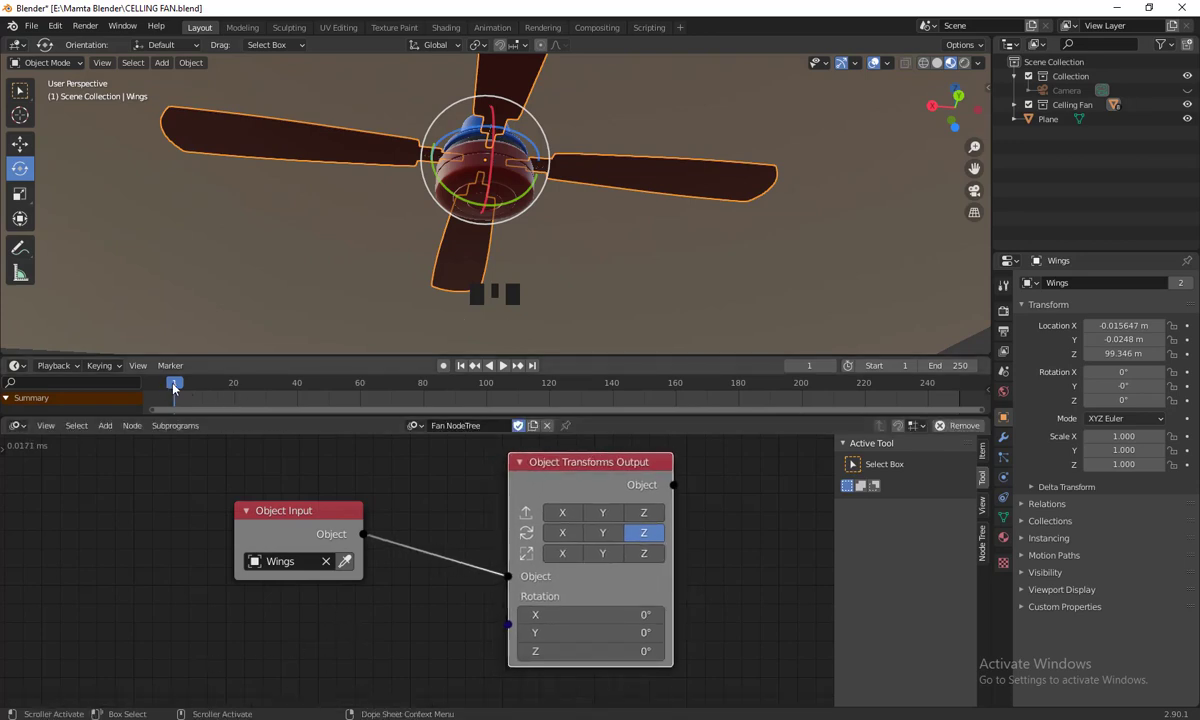
pyautogui.moveTo(174, 388)
pyautogui.mouseDown()
pyautogui.moveTo(350, 388)
pyautogui.moveTo(165, 390)
pyautogui.moveTo(174, 406)
pyautogui.mouseUp()
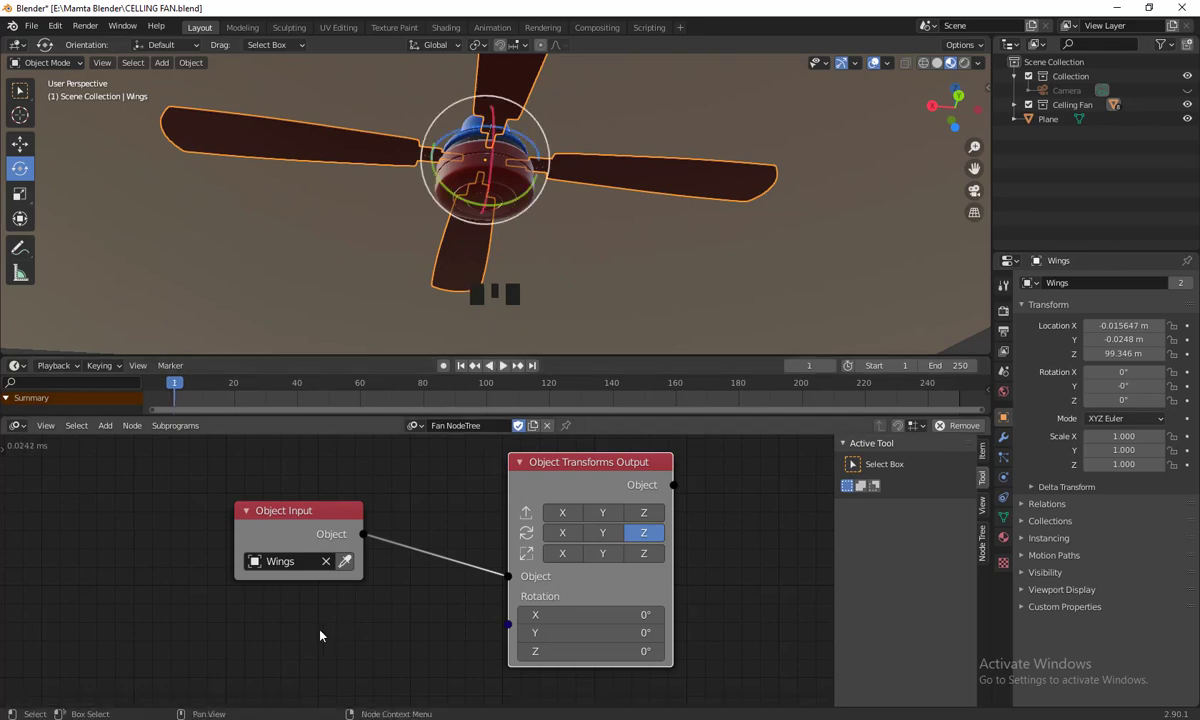
# - Add an animation Time Info node below the Object Input node and adjust the positions of both nodes
pyautogui.press('shift')
pyautogui.hotkey('shift', 'a')
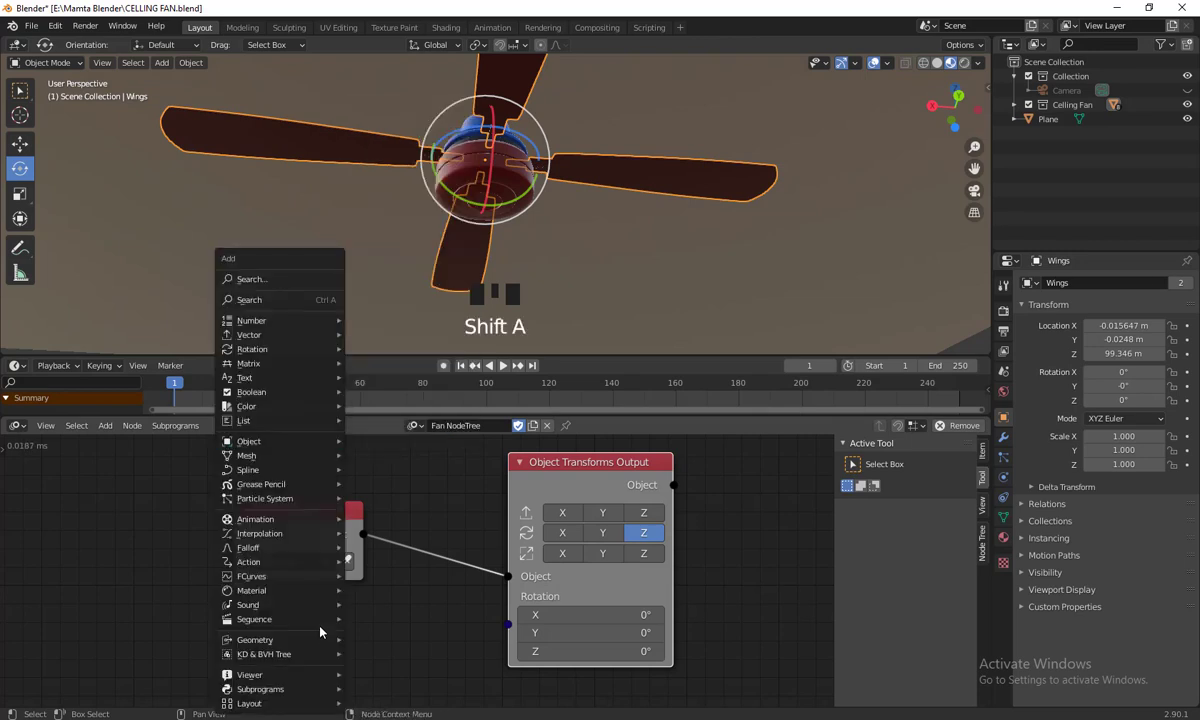
pyautogui.moveTo(274, 522)
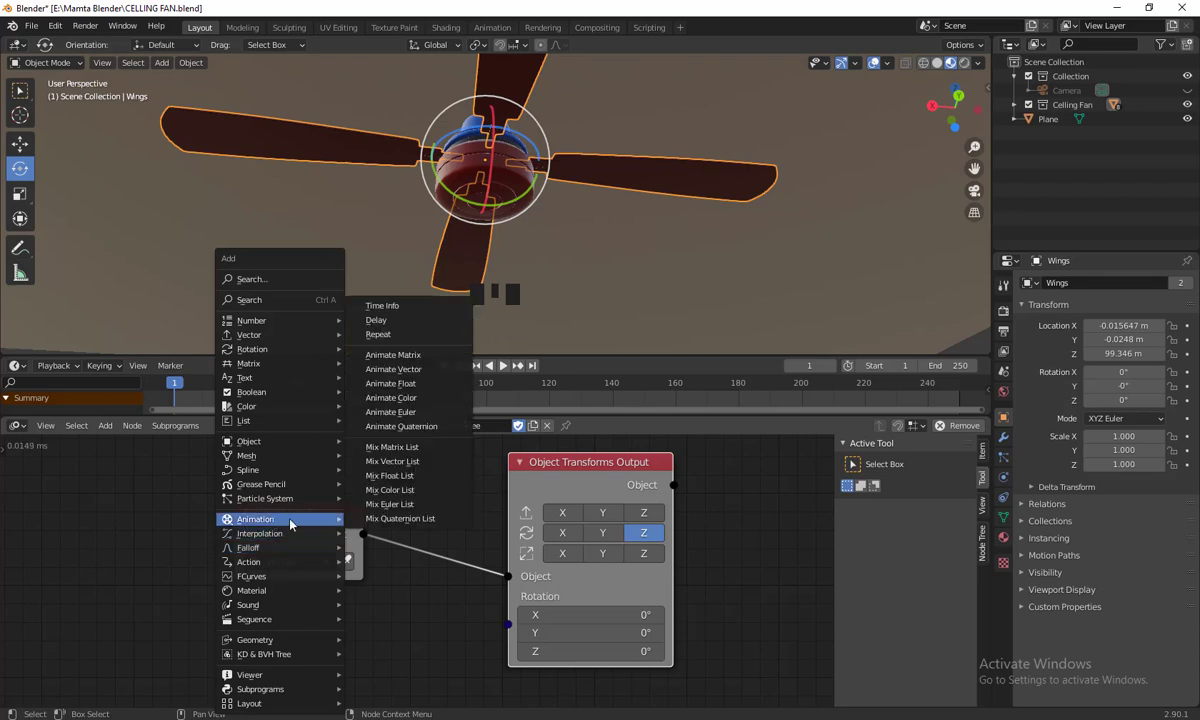
pyautogui.click(392, 313)
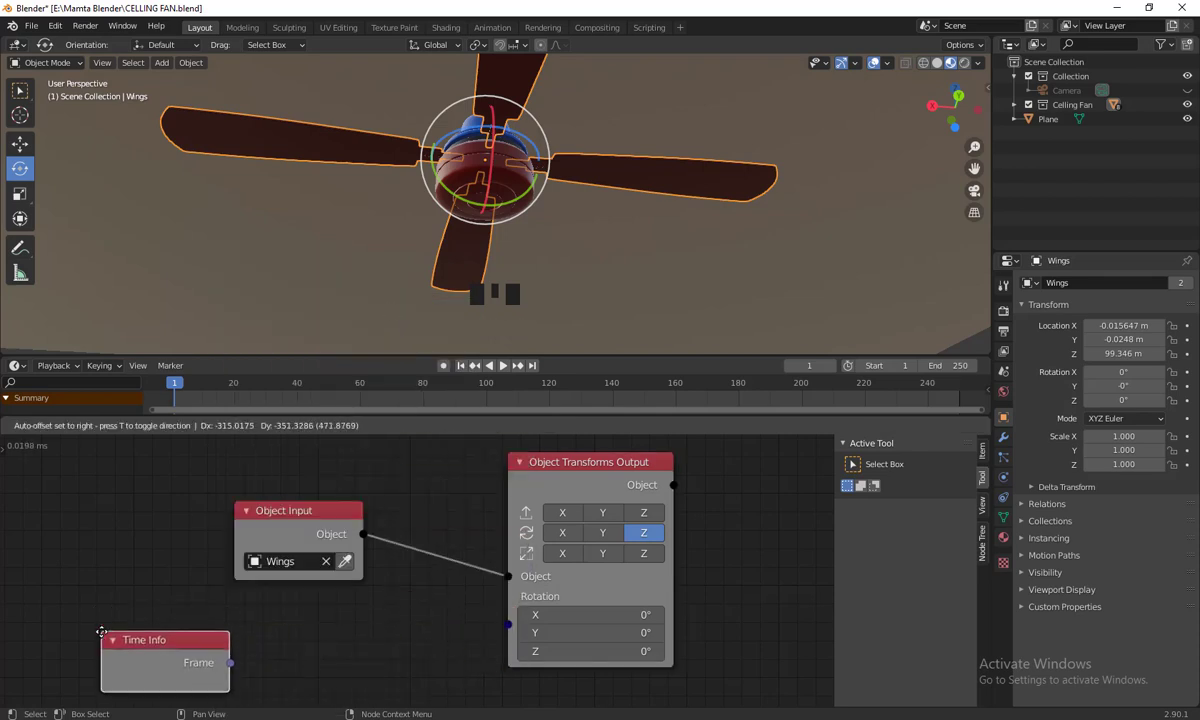
pyautogui.click(108, 621)
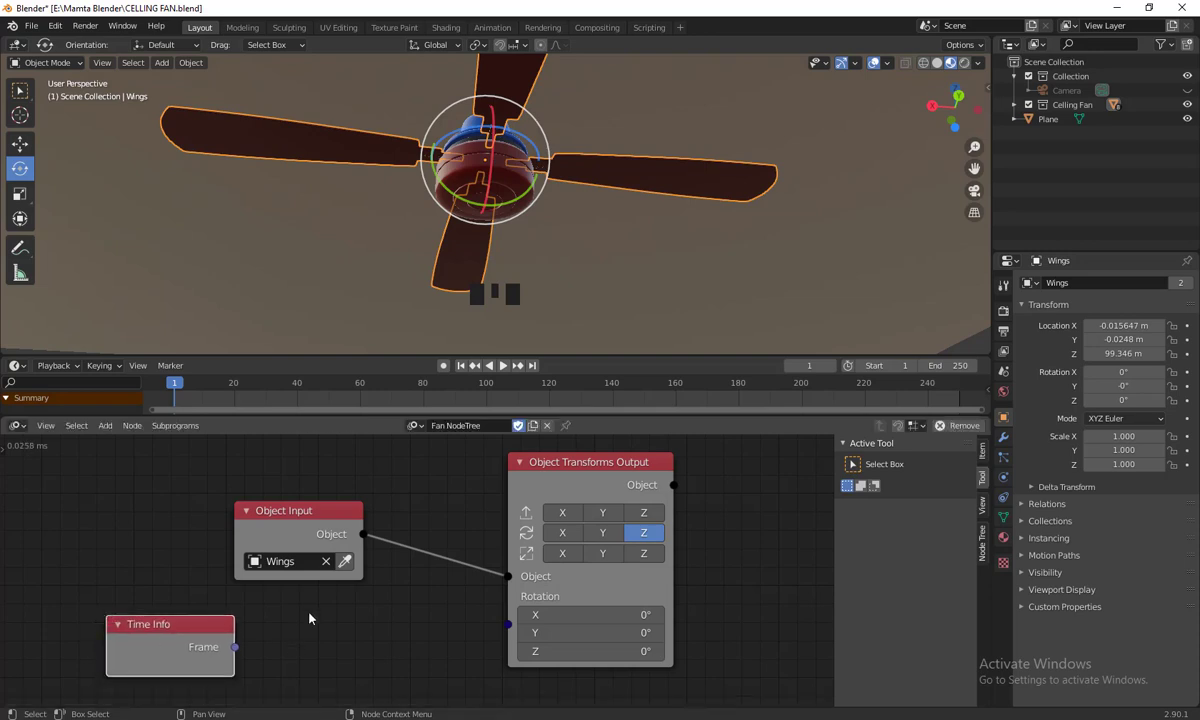
pyautogui.moveTo(274, 530); pyautogui.dragTo(248, 502)
pyautogui.moveTo(184, 624); pyautogui.dragTo(183, 613)
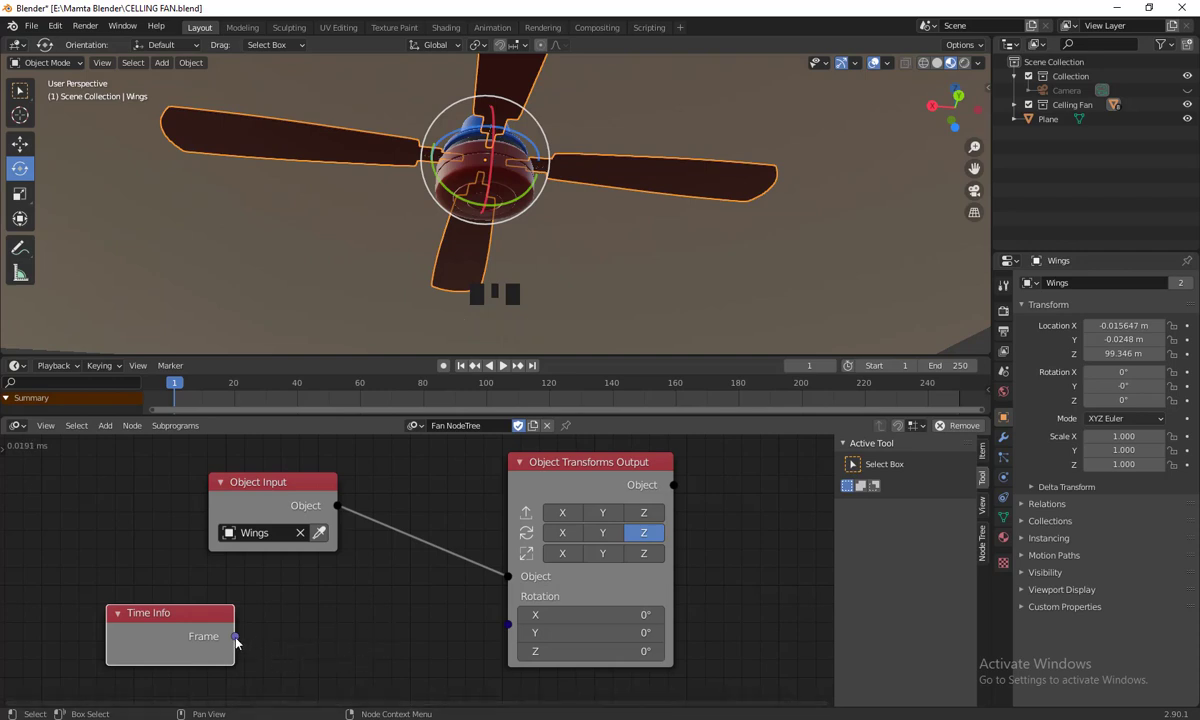
# - Link Time Info's Frame output to the transforms output's Rotation through a Combine Euler node, reposition that node, and scrub the timeline
pyautogui.moveTo(235, 637); pyautogui.dragTo(510, 628)
pyautogui.click(362, 547)
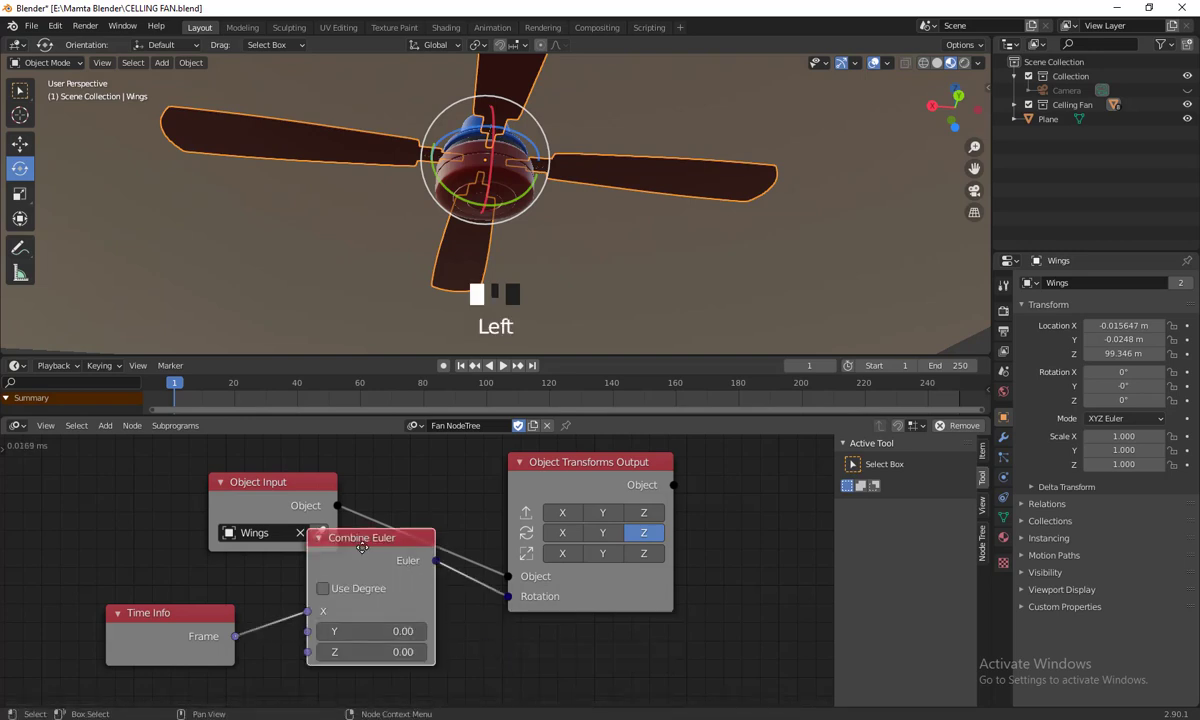
pyautogui.moveTo(362, 547); pyautogui.dragTo(382, 578)
pyautogui.scroll(-1, 490, 645)
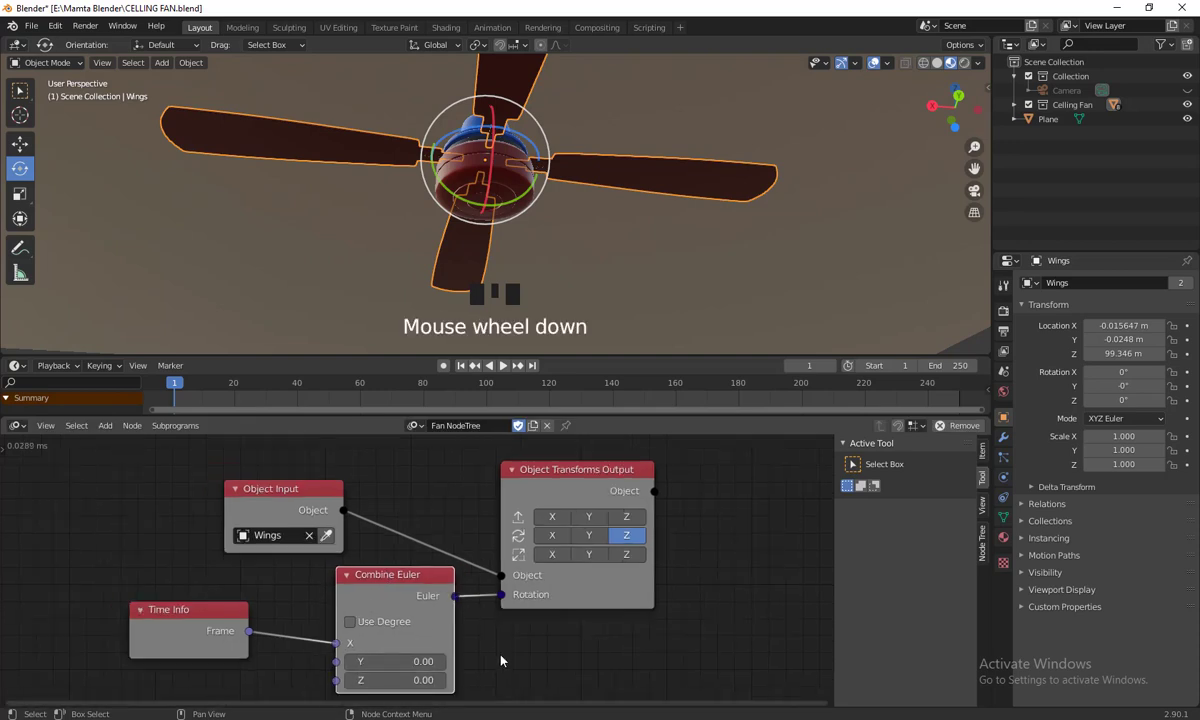
pyautogui.moveTo(503, 658)
pyautogui.keyDown('shift'); pyautogui.mouseDown(button='middle')
pyautogui.moveTo(536, 627)
pyautogui.moveTo(536, 596)
pyautogui.moveTo(503, 665)
pyautogui.moveTo(499, 638)
pyautogui.mouseUp(button='middle'); pyautogui.keyUp('shift')
pyautogui.click(220, 395)
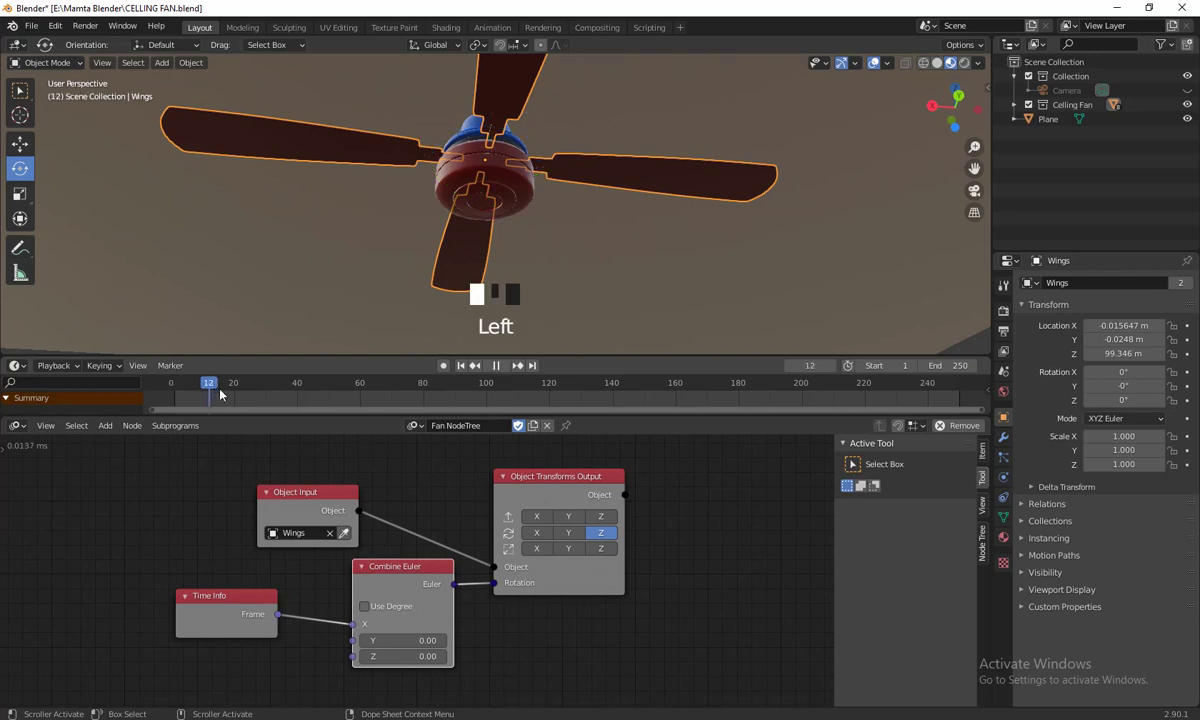
pyautogui.moveTo(220, 395); pyautogui.dragTo(174, 395)
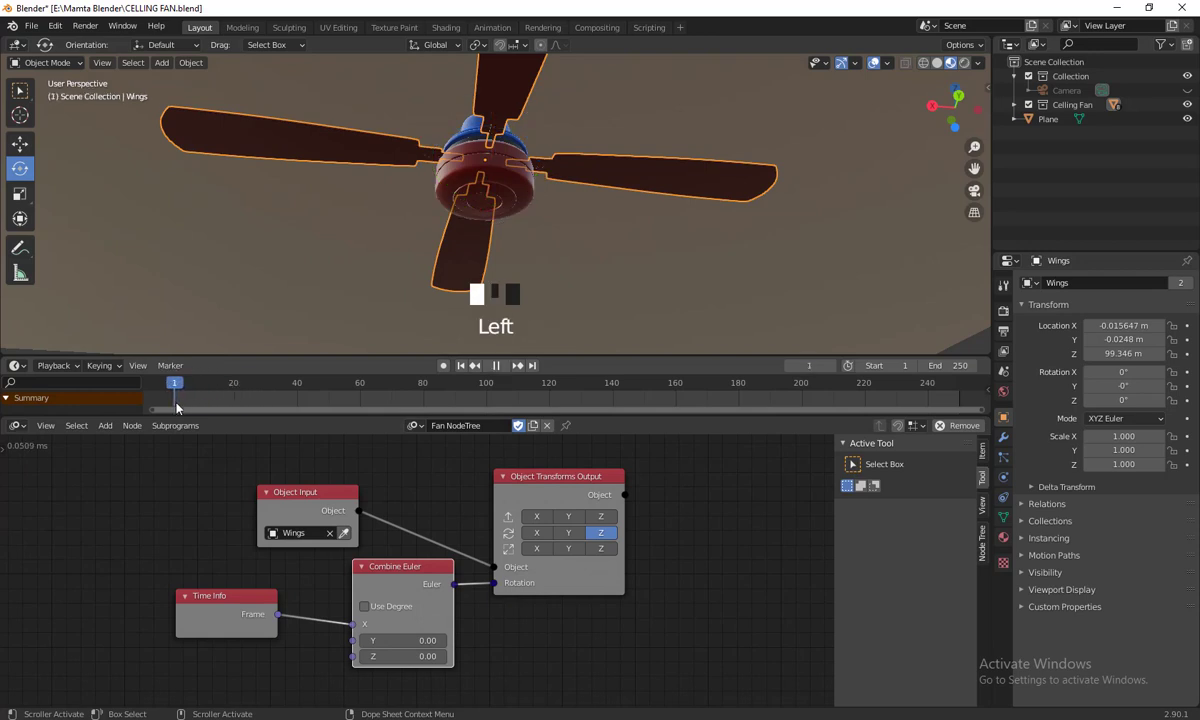
# - Enable Use Degree on Combine Euler and X and Y rotation on Object Transforms Output, rearrange the nodes, and test playback
pyautogui.click(364, 608)
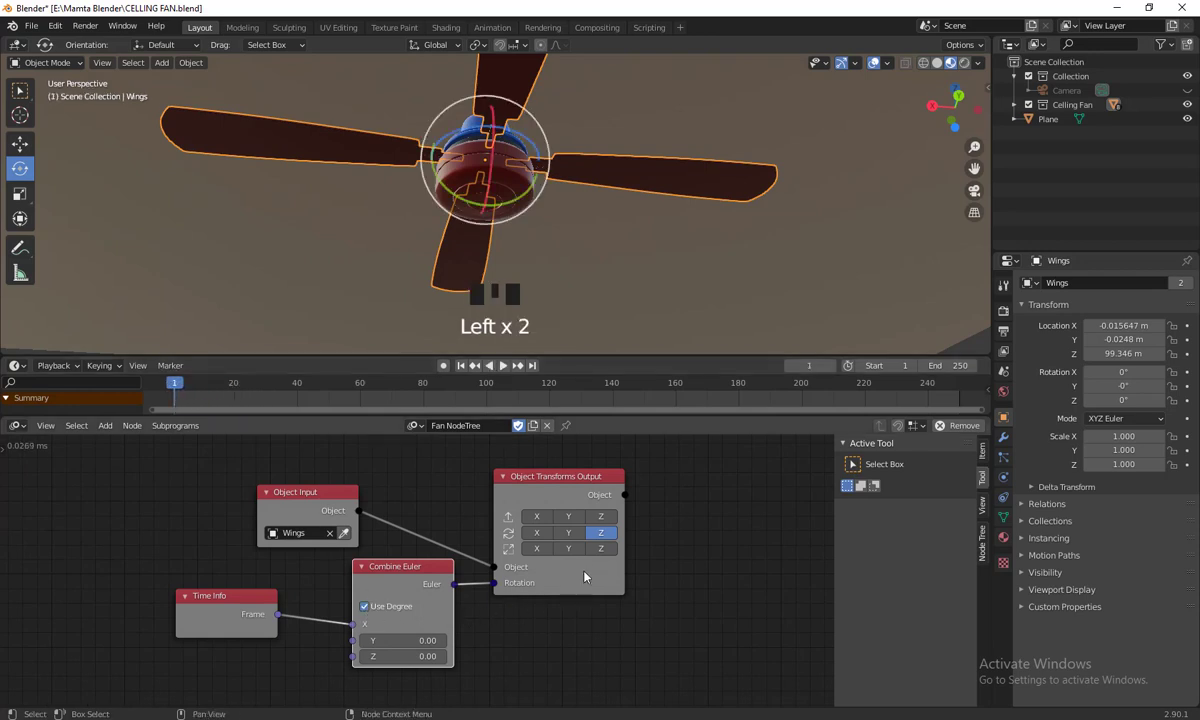
pyautogui.click(536, 532)
pyautogui.click(568, 532)
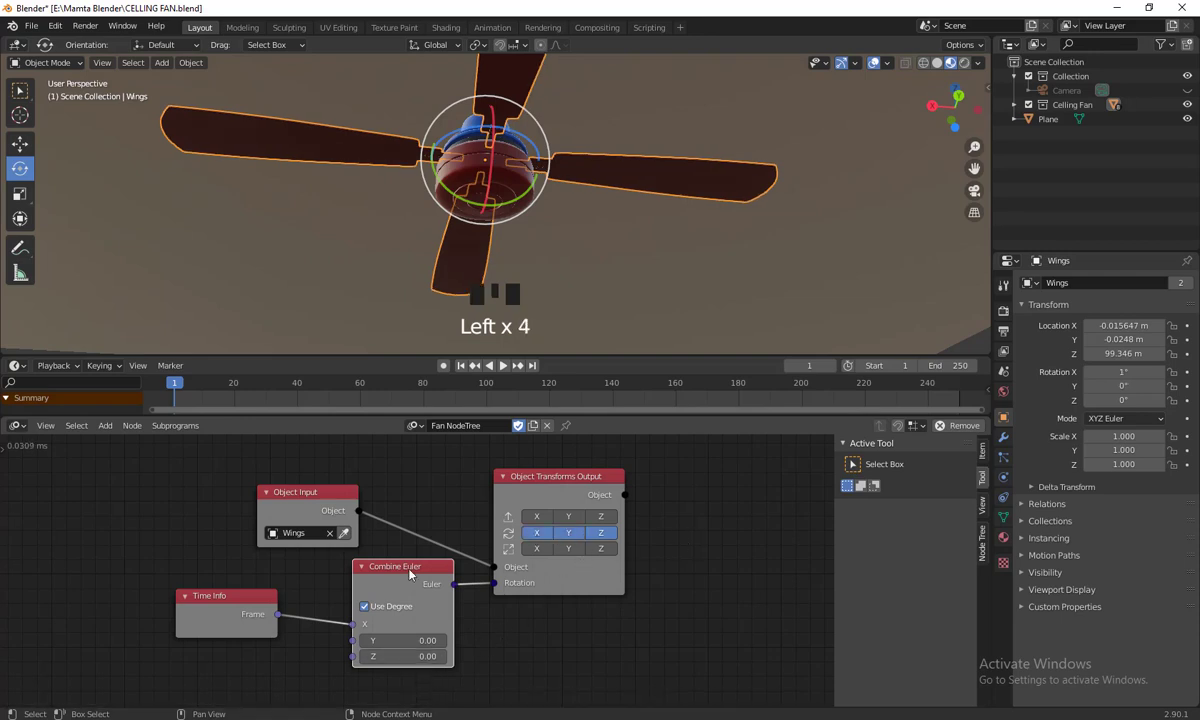
pyautogui.moveTo(408, 567); pyautogui.dragTo(414, 588)
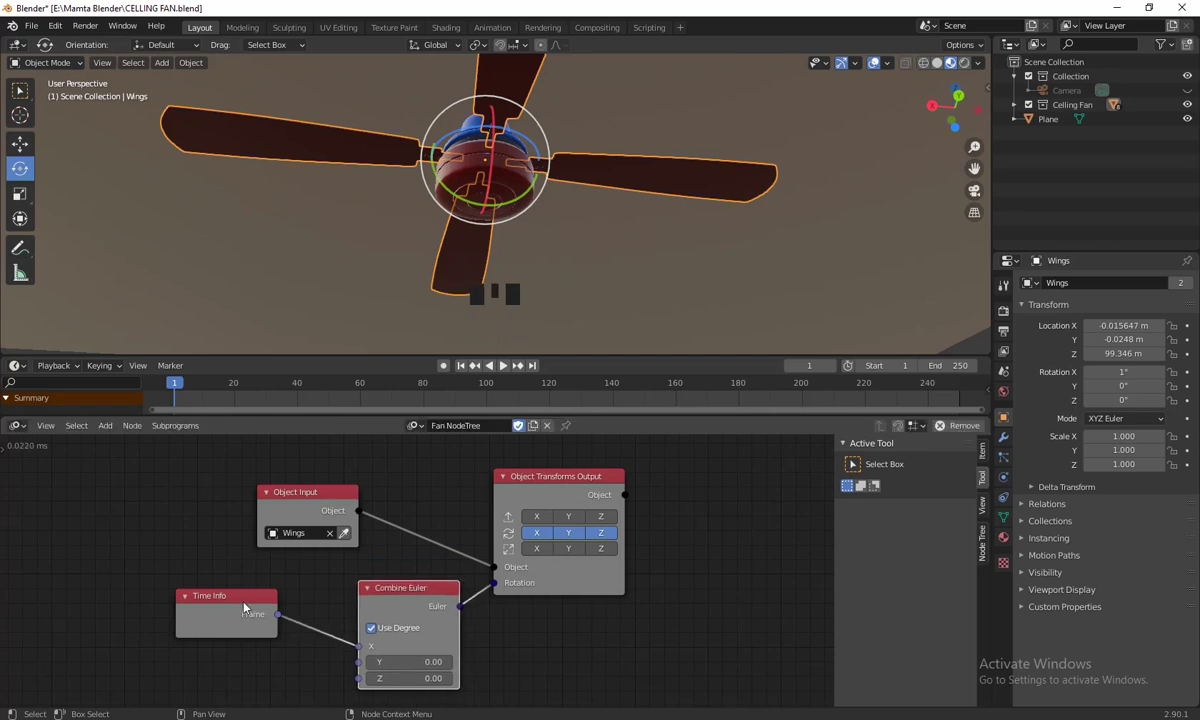
pyautogui.moveTo(232, 597); pyautogui.dragTo(188, 609)
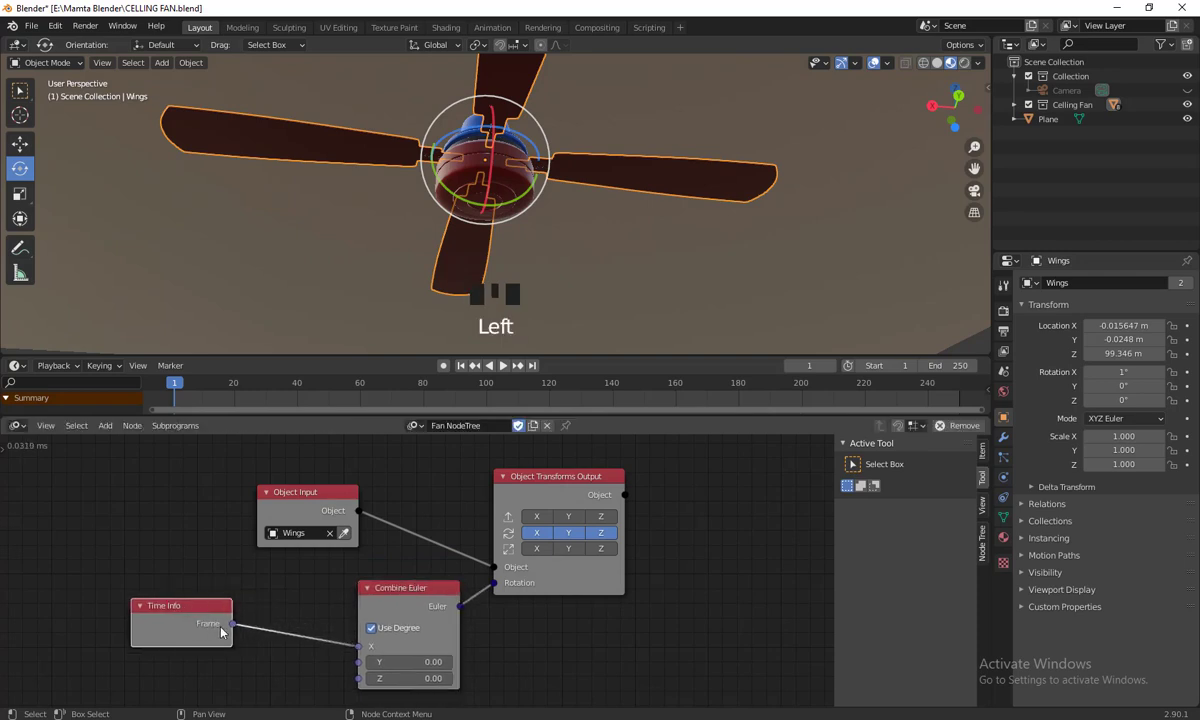
pyautogui.click(502, 365)
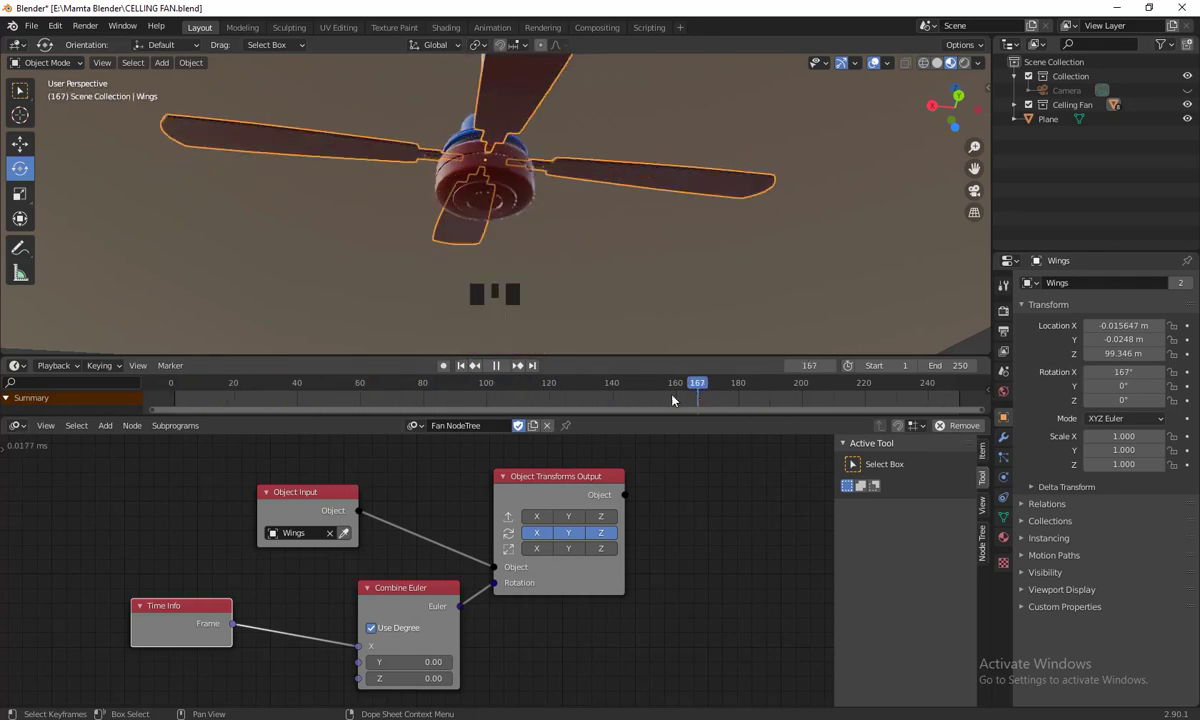
pyautogui.press('space')
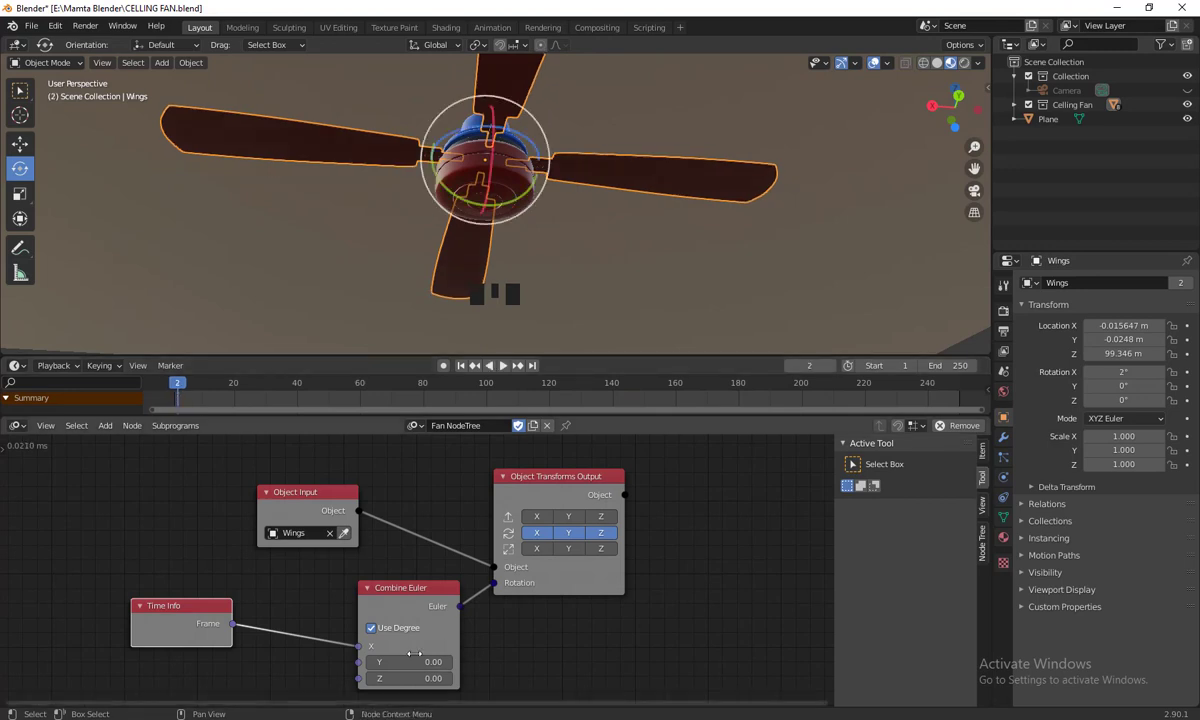
# - Relink the Time Info Frame output from the Combine Euler node's X input to its Z input
pyautogui.moveTo(386, 587); pyautogui.dragTo(384, 569)
pyautogui.click(287, 597)
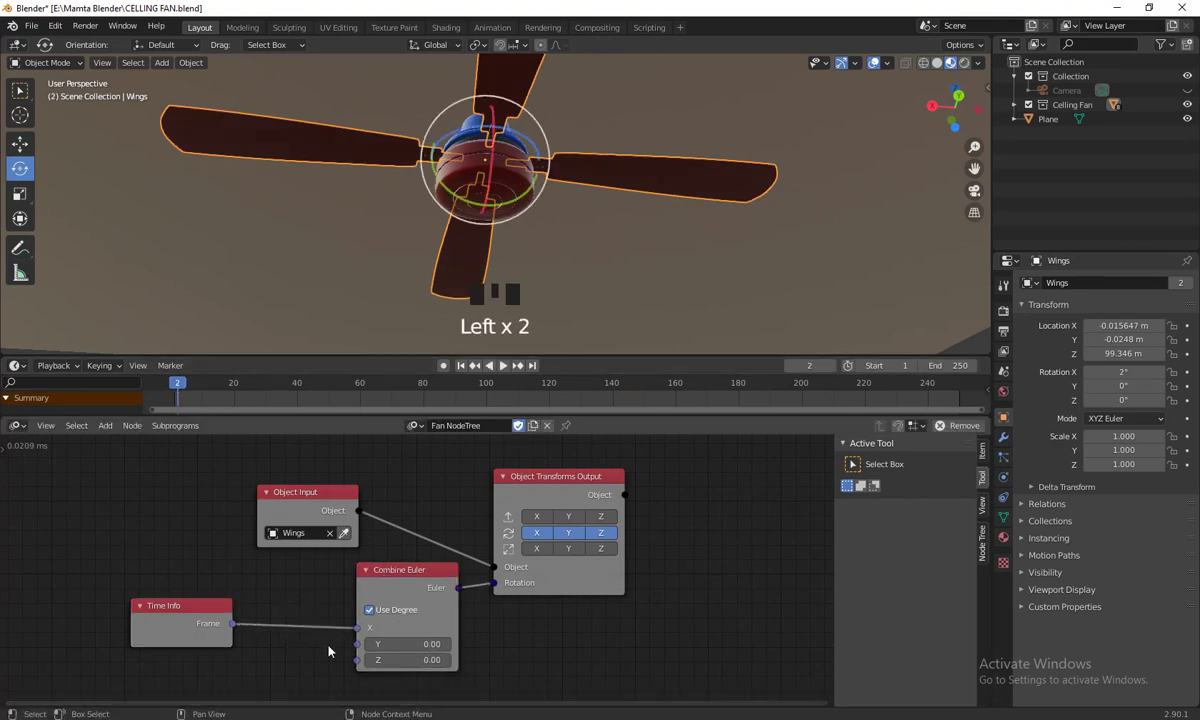
pyautogui.moveTo(355, 632); pyautogui.dragTo(300, 643)
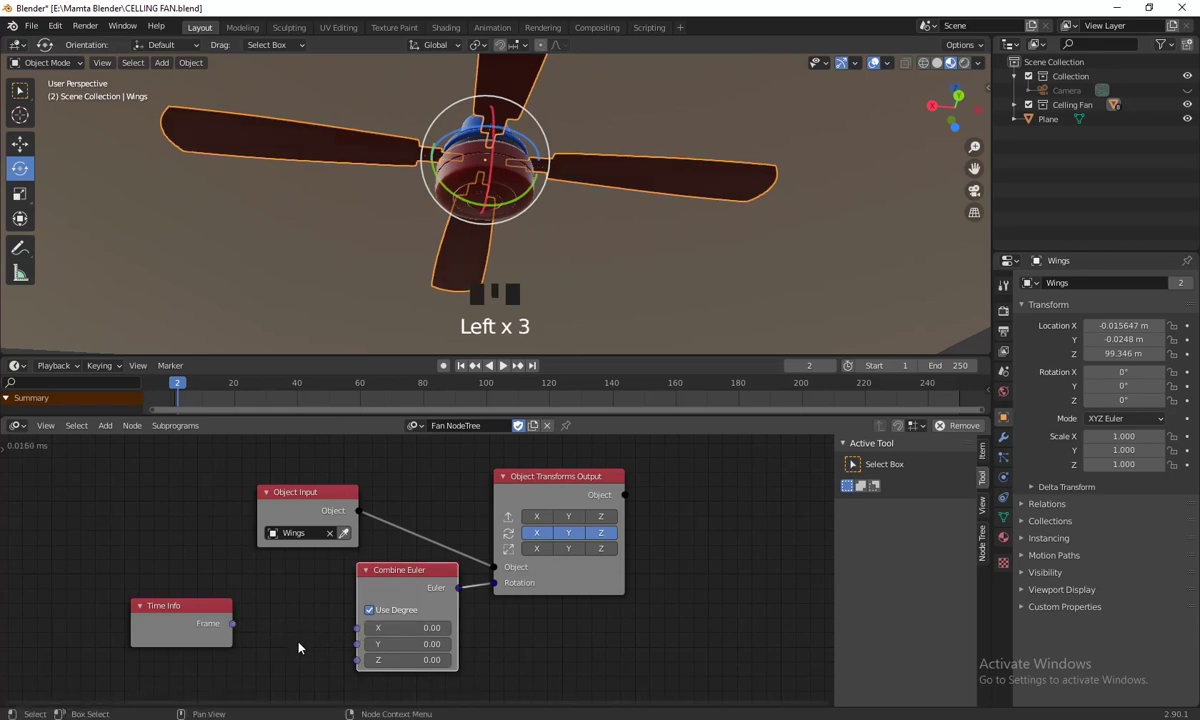
pyautogui.moveTo(232, 624); pyautogui.dragTo(357, 661)
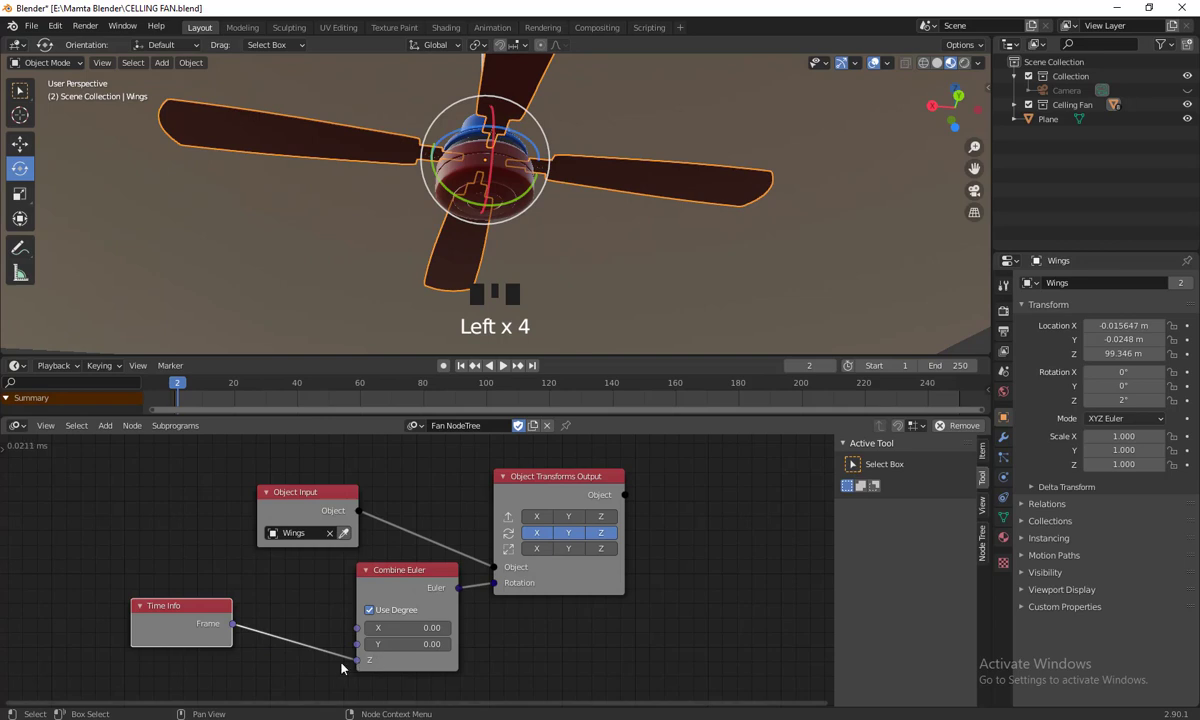
pyautogui.moveTo(395, 569); pyautogui.dragTo(381, 573)
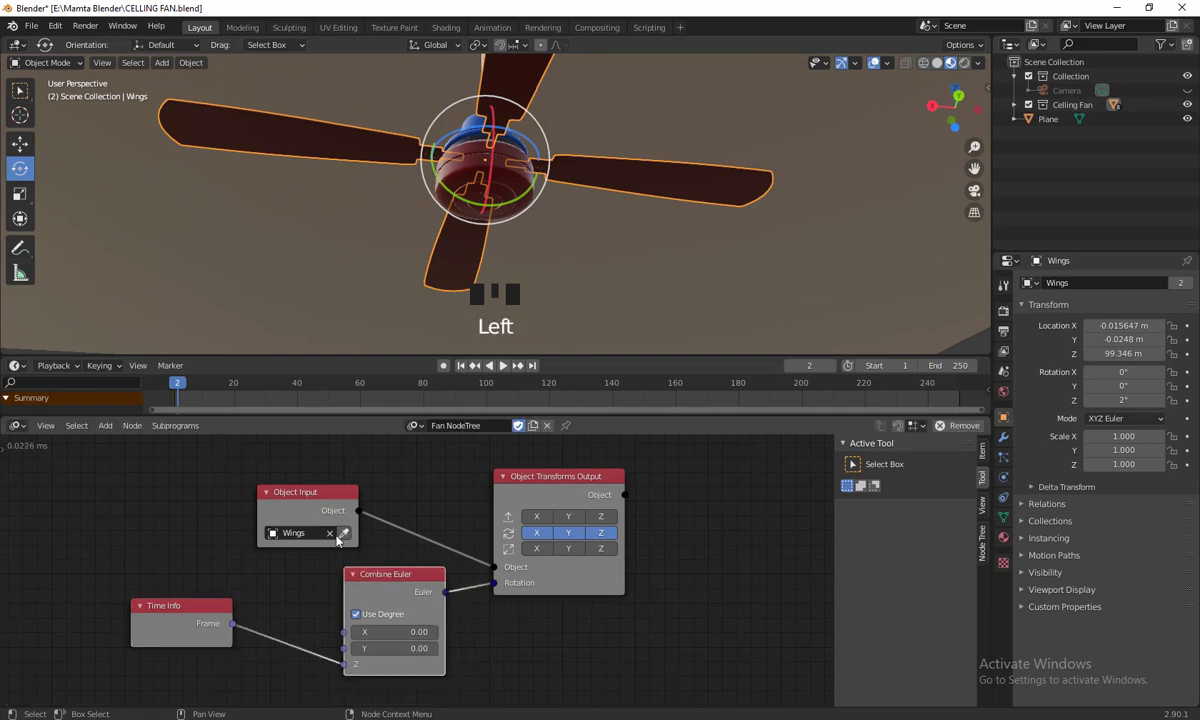
# - Play the animation and examine the fan's rotation about Z from a wider view beneath the ceiling
pyautogui.moveTo(178, 383); pyautogui.dragTo(178, 432)
pyautogui.press('space')
pyautogui.scroll(-7, 613, 239)
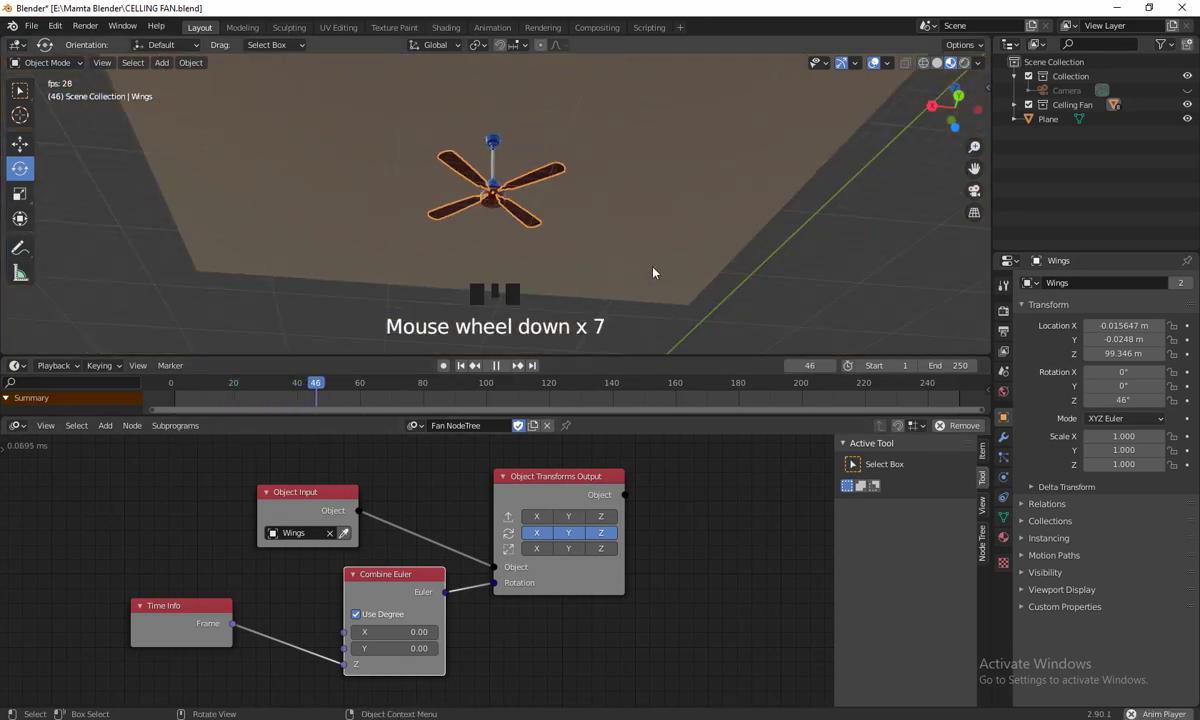
pyautogui.moveTo(653, 272); pyautogui.dragTo(562, 335, button='middle')
pyautogui.click(670, 265)
pyautogui.moveTo(670, 265); pyautogui.dragTo(584, 316, button='middle')
pyautogui.scroll(3, 619, 276)
pyautogui.press('space')
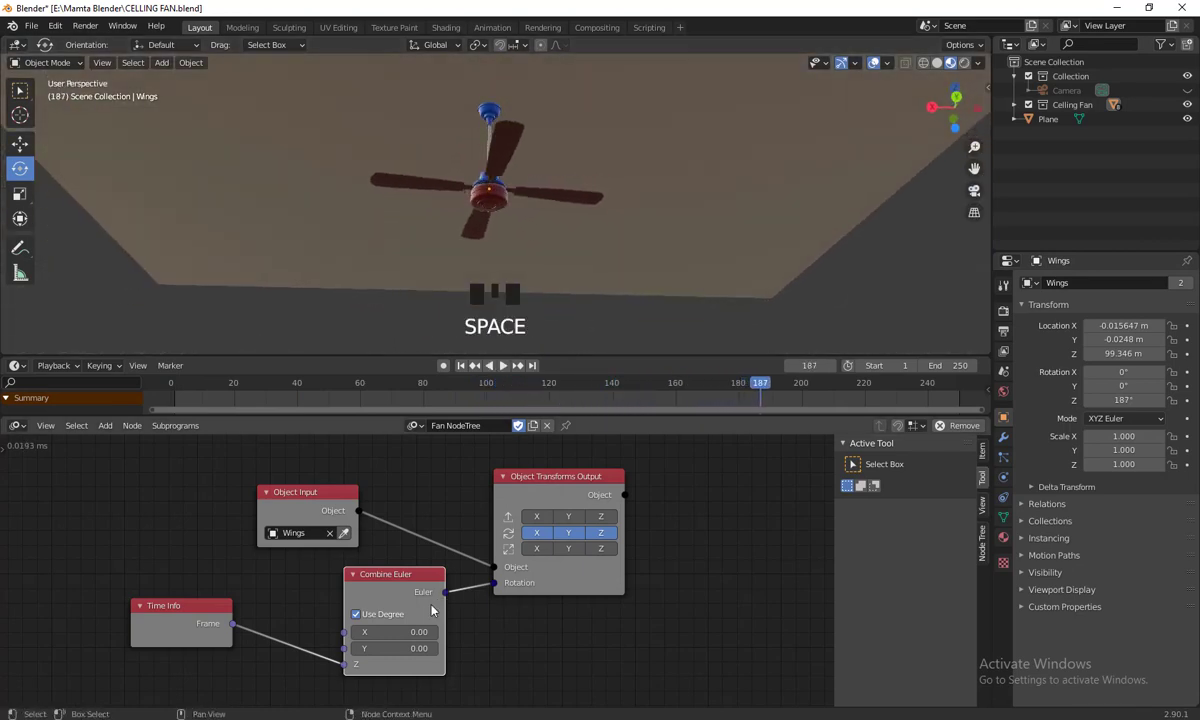
# - Disable Use Degree on the Combine Euler node and play the animation while viewing the fan from the side
pyautogui.click(356, 614)
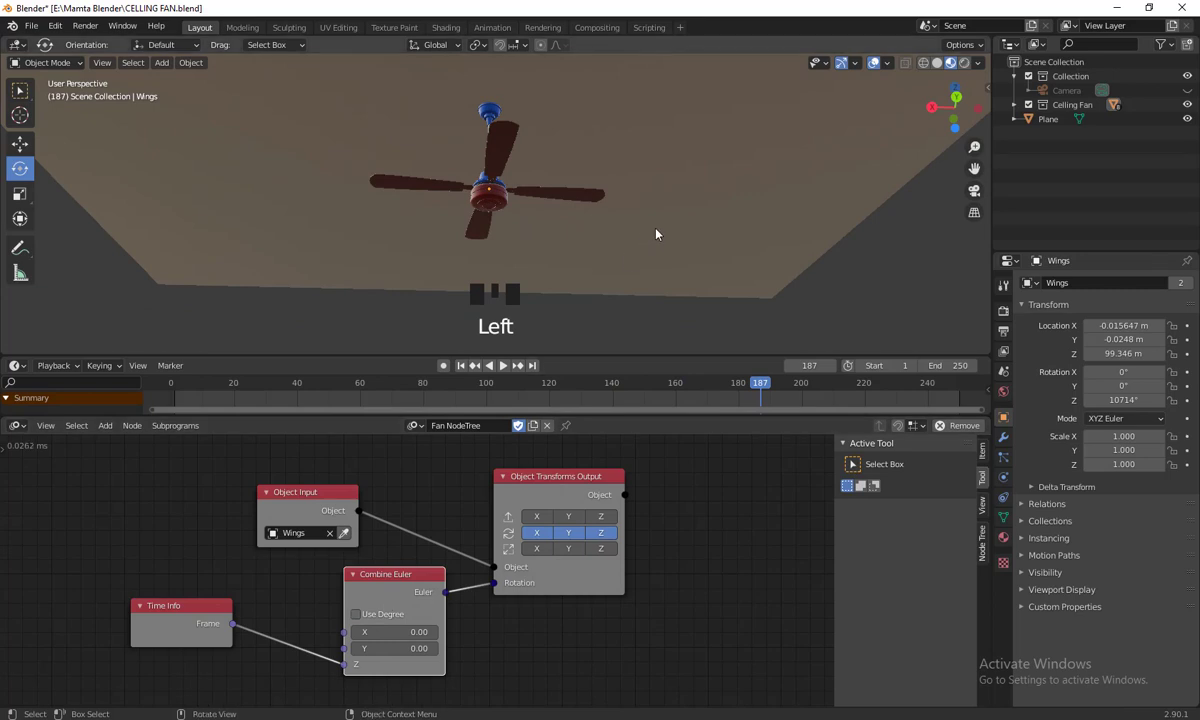
pyautogui.press('space')
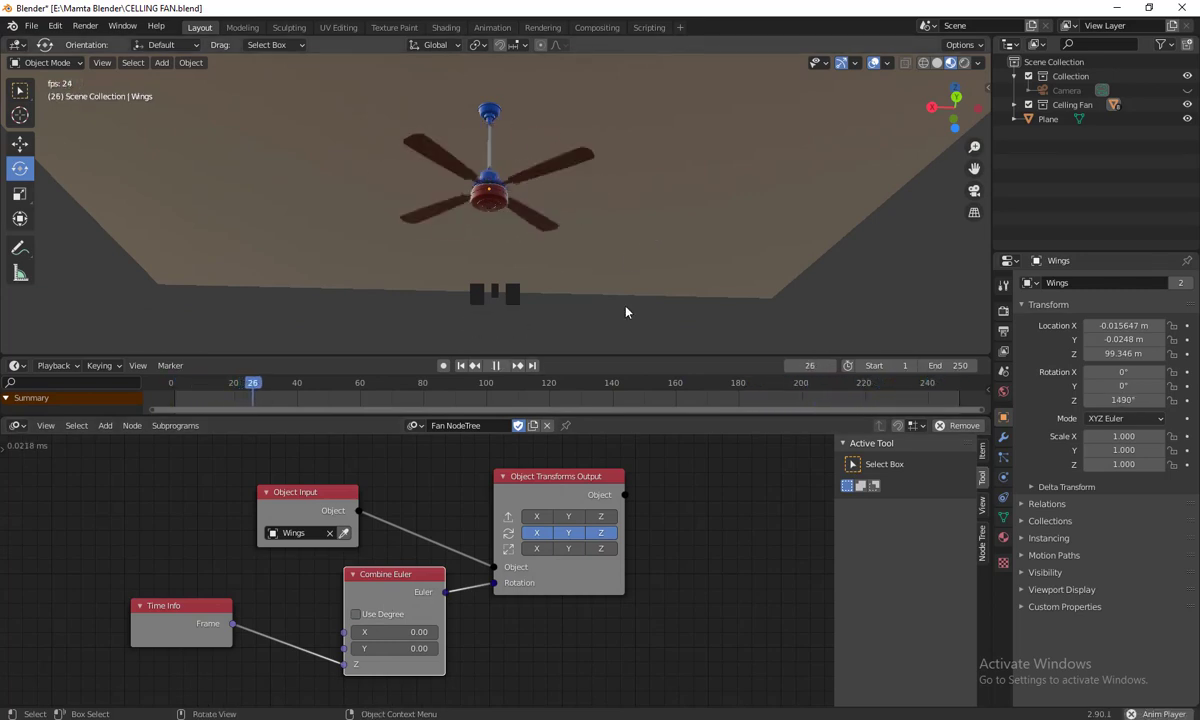
pyautogui.moveTo(626, 313); pyautogui.dragTo(651, 323, button='middle')
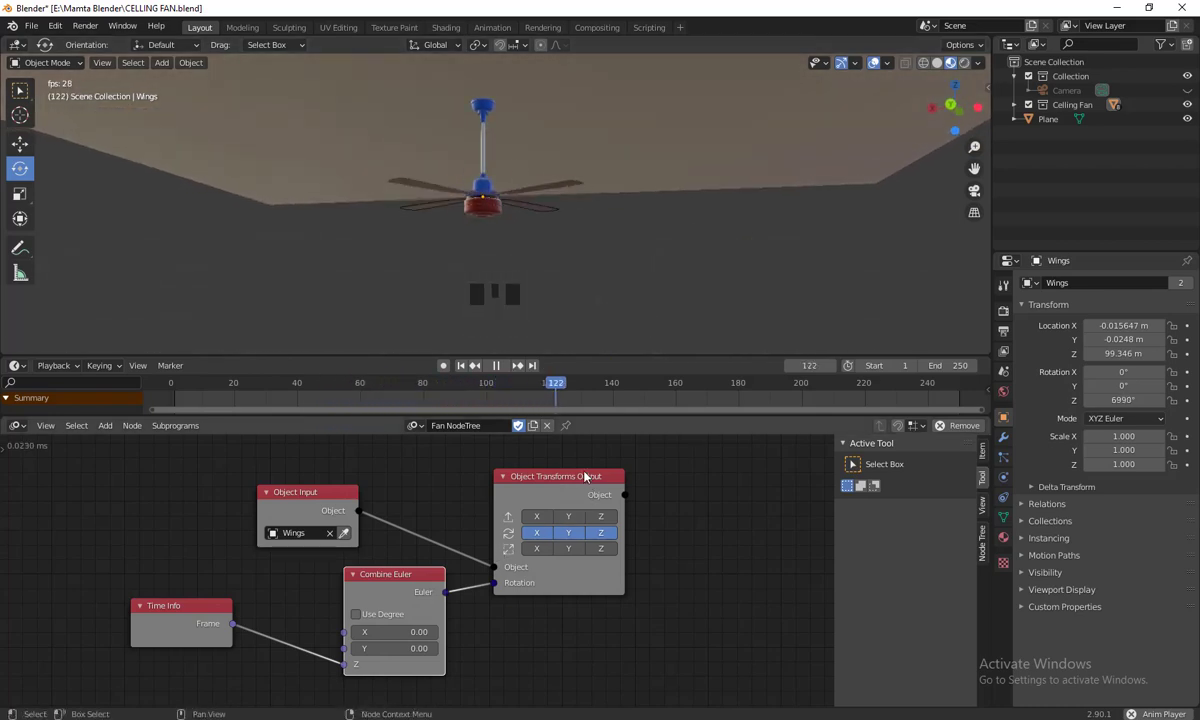
# - Spread out the Object Transforms Output, Combine Euler and Object Input nodes to free space after Time Info, and stop playback
pyautogui.moveTo(585, 476); pyautogui.dragTo(695, 462)
pyautogui.moveTo(395, 574); pyautogui.dragTo(500, 573)
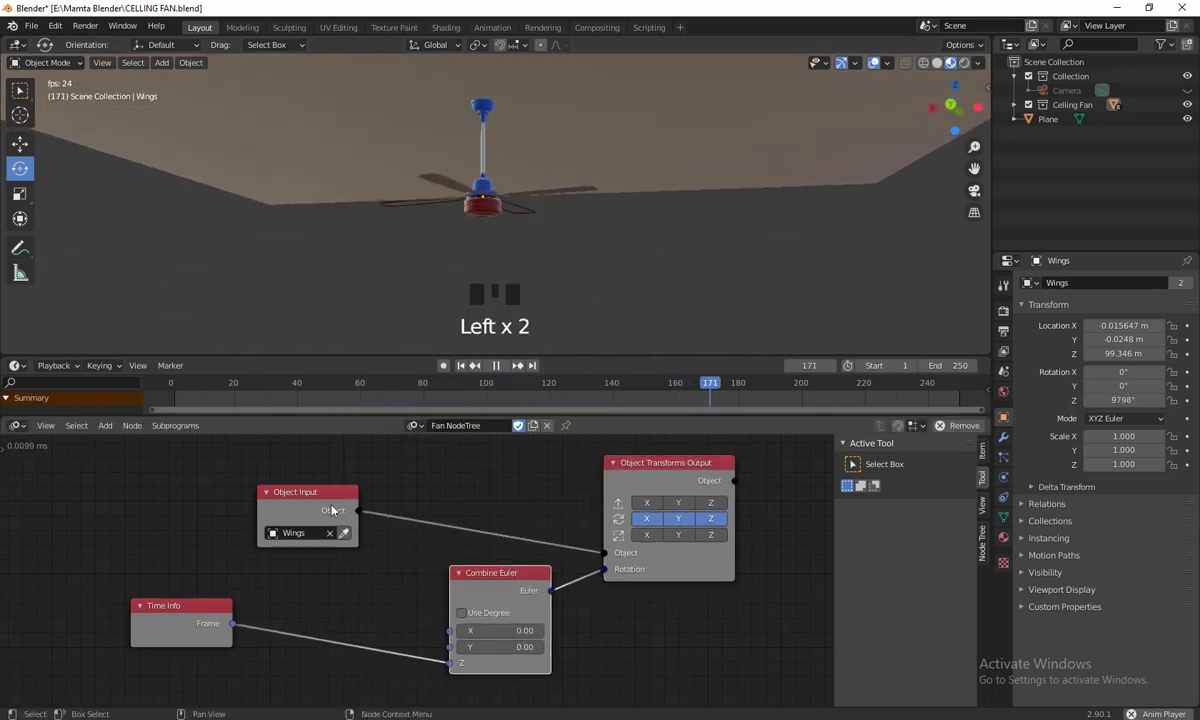
pyautogui.moveTo(333, 511); pyautogui.dragTo(391, 472)
pyautogui.moveTo(472, 570); pyautogui.dragTo(466, 555)
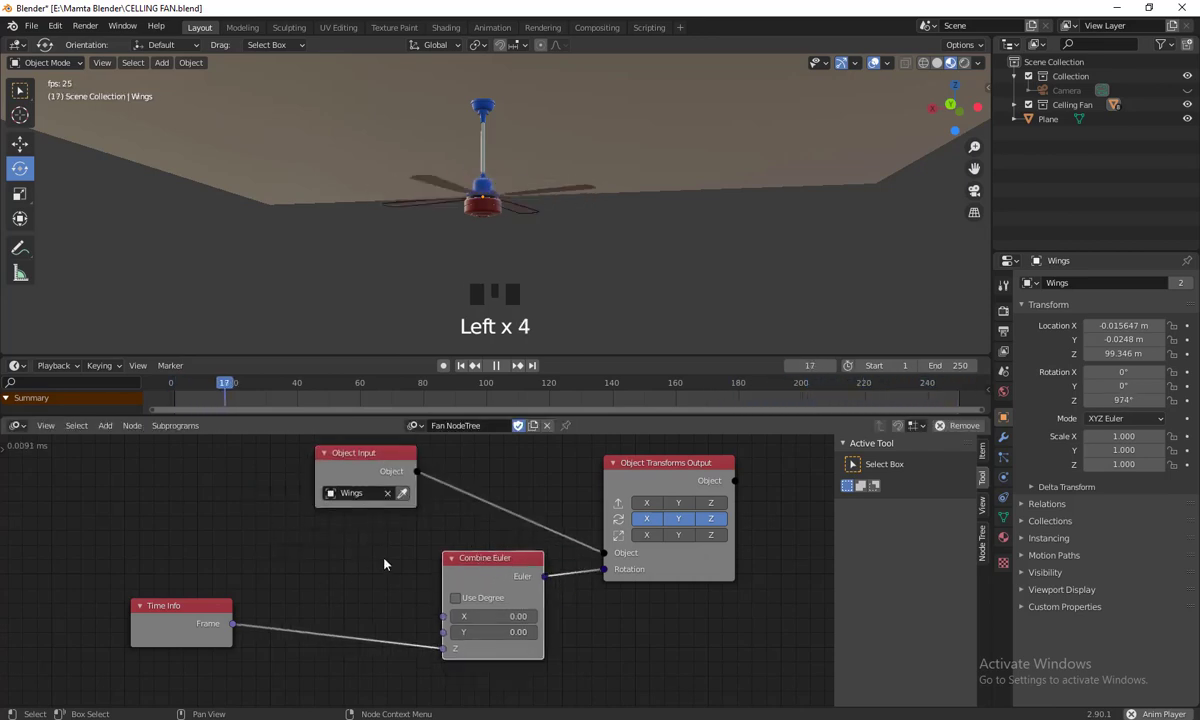
pyautogui.press('space')
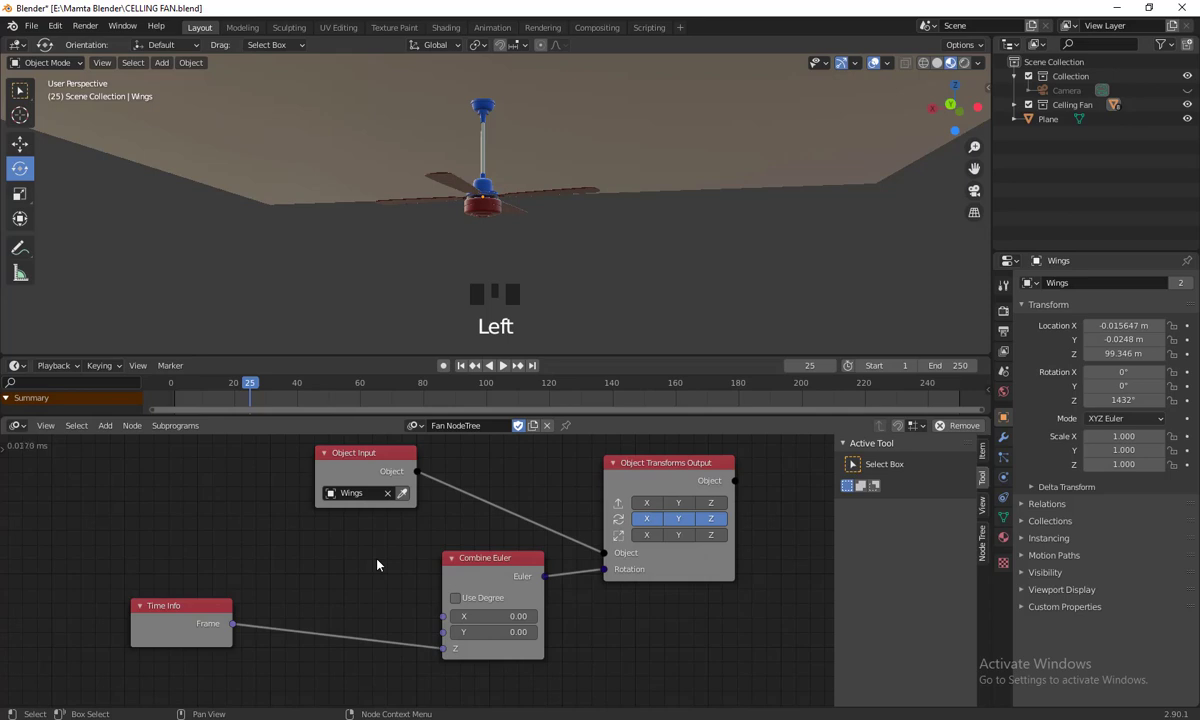
pyautogui.hotkey('ctrl', 'a')
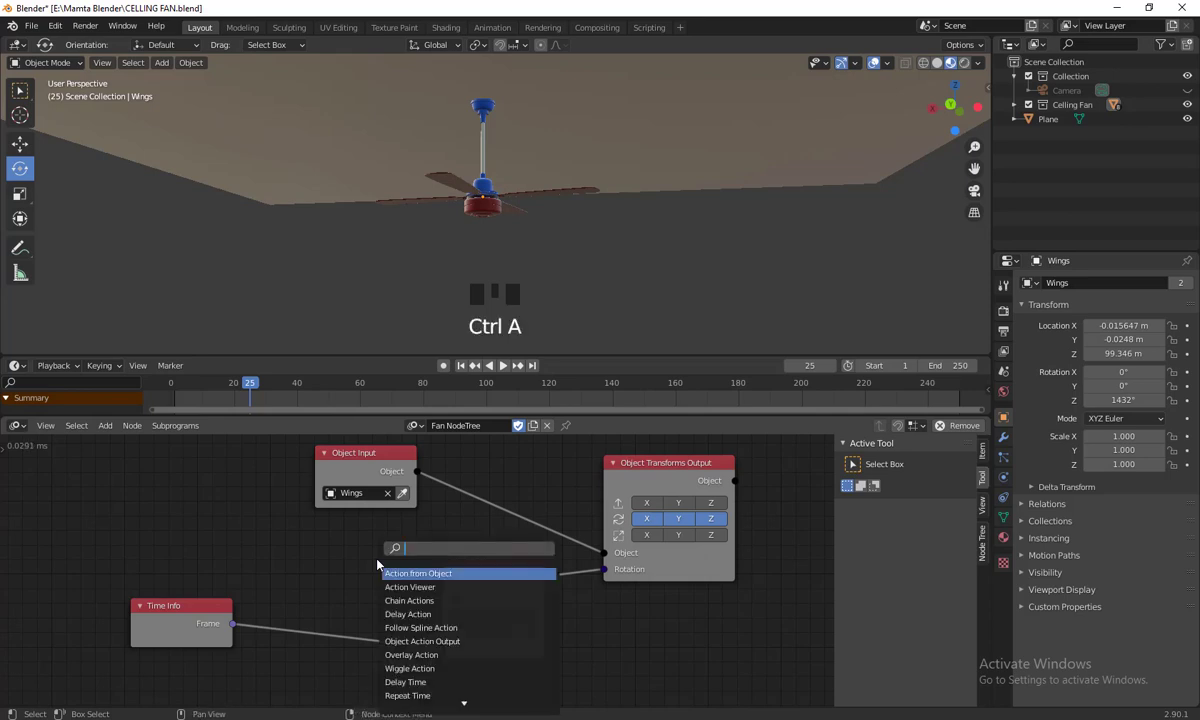
pyautogui.write('math')
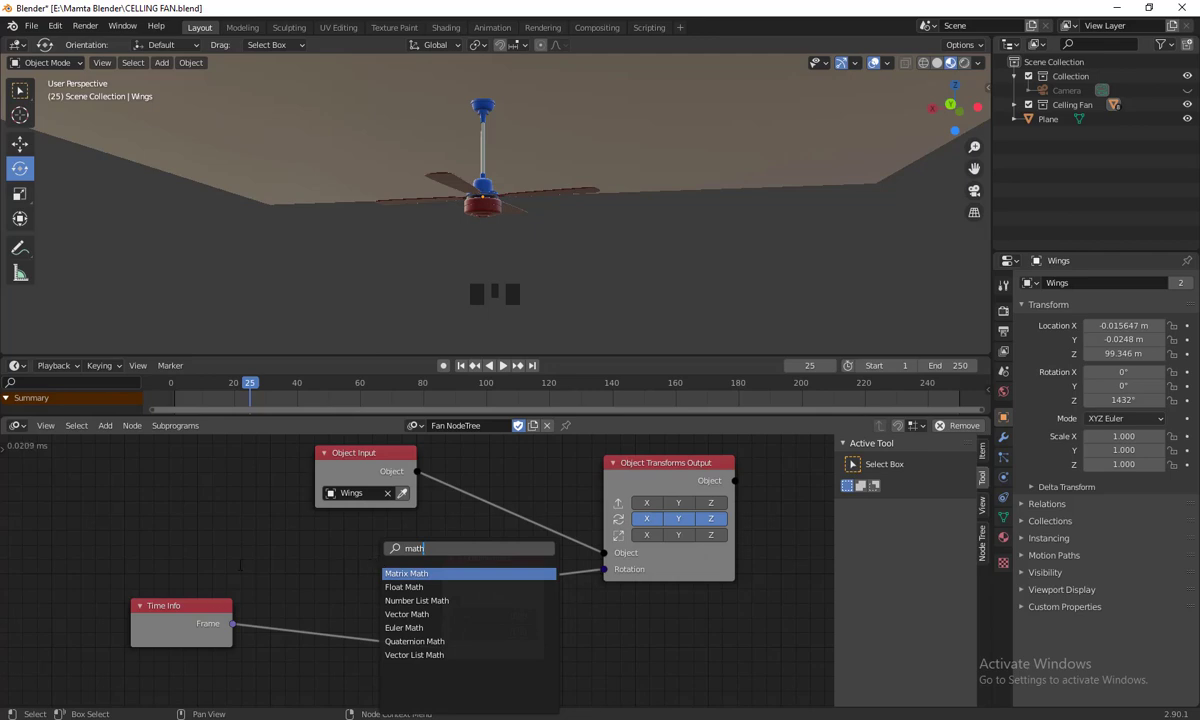
pyautogui.click(272, 566)
# - Add a number Math node set to Multiply between the Time Info and Combine Euler nodes
pyautogui.hotkey('shift', 'a')
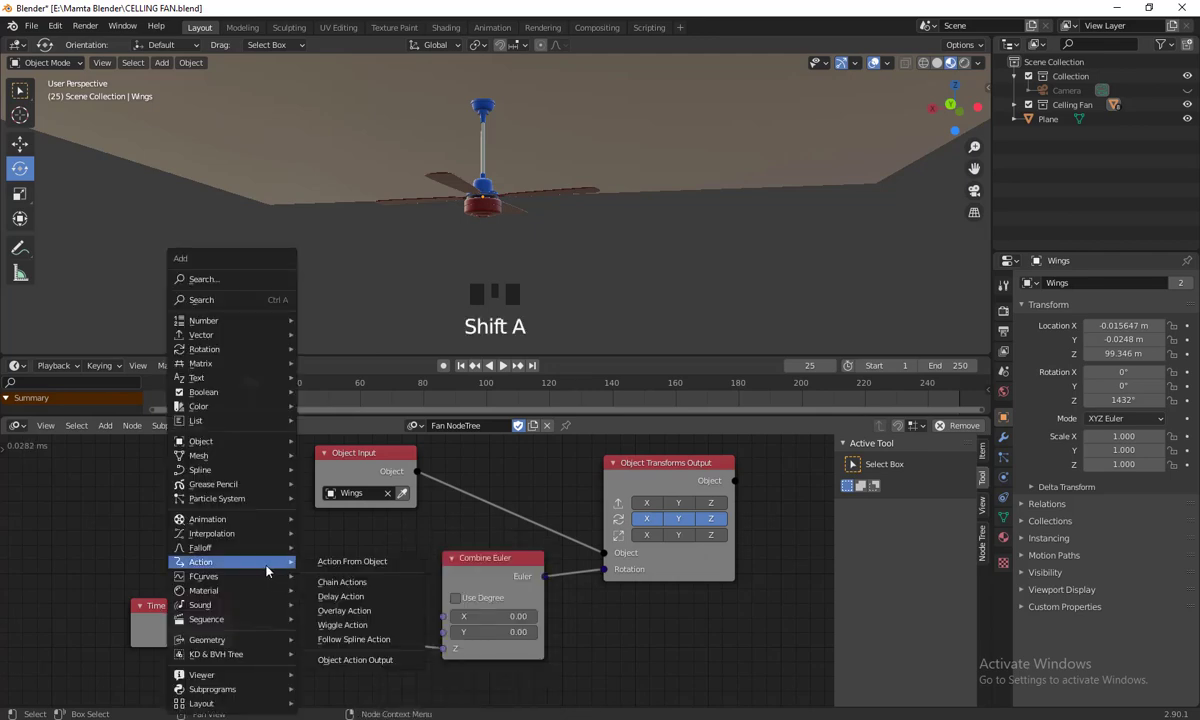
pyautogui.moveTo(249, 354)
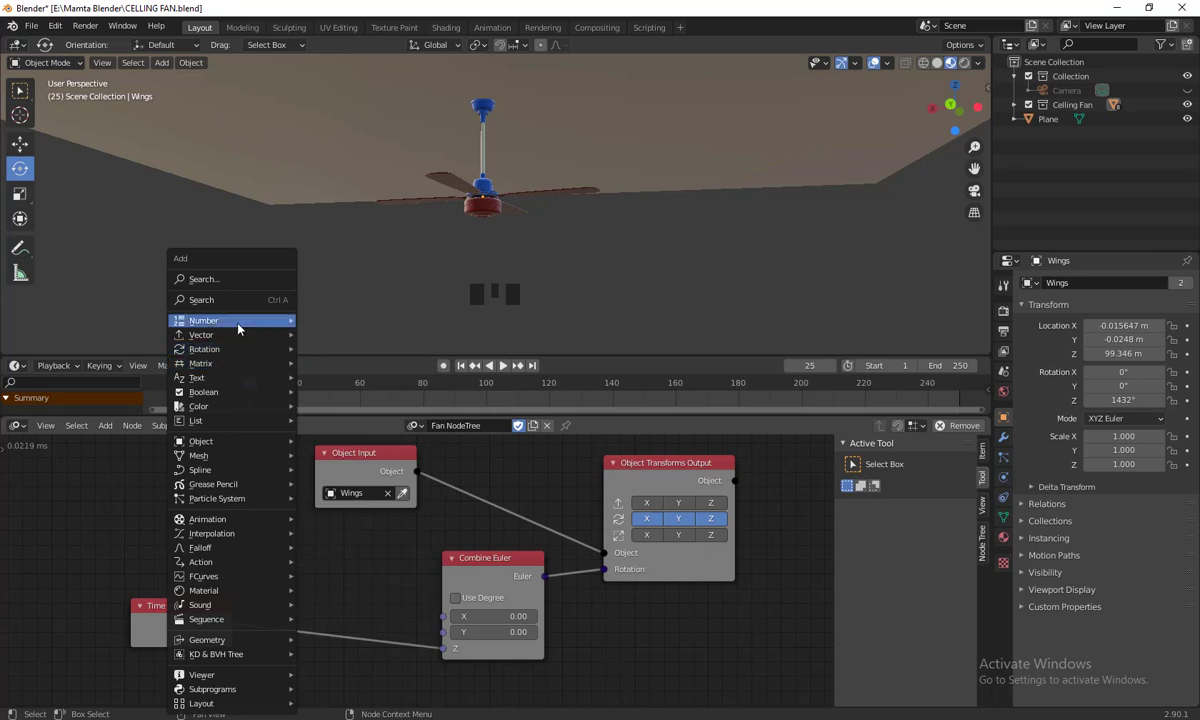
pyautogui.moveTo(246, 324)
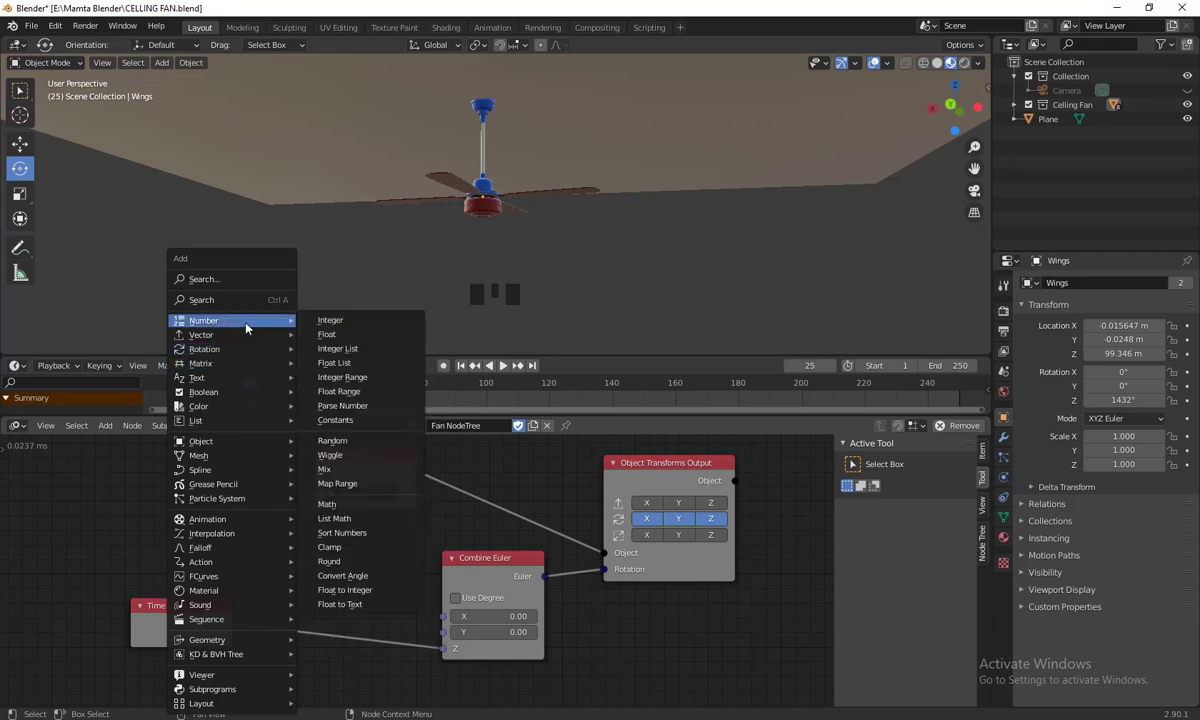
pyautogui.click(360, 506)
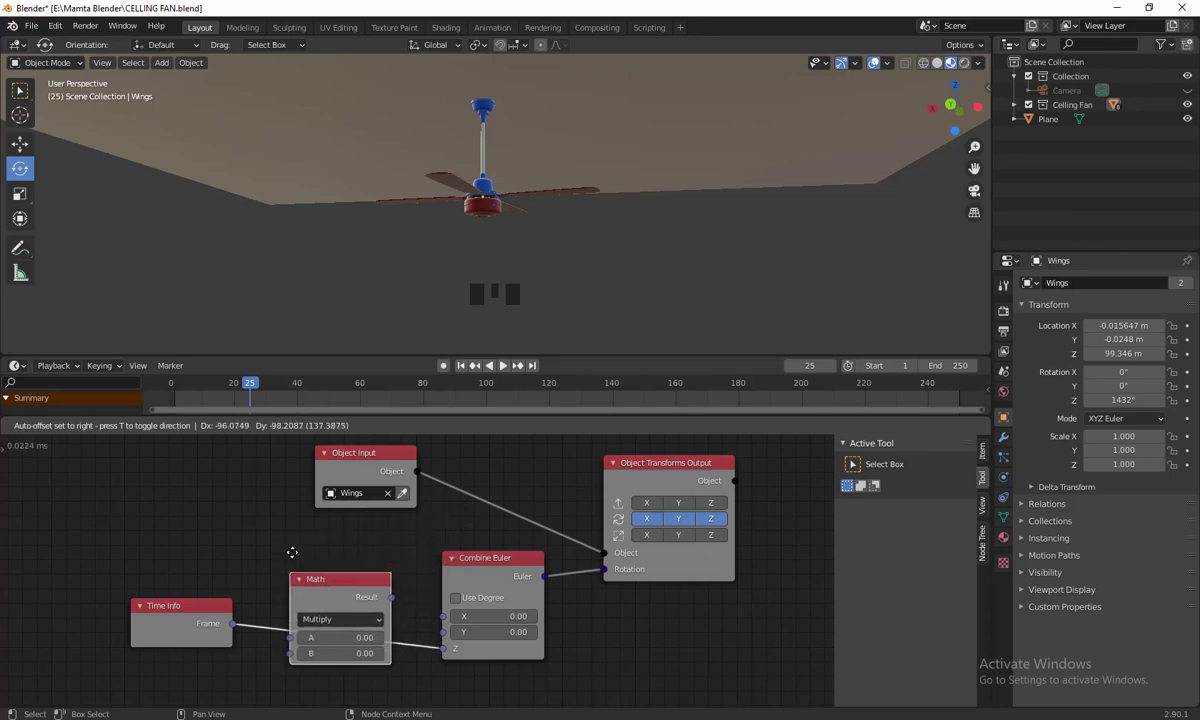
pyautogui.click(291, 533)
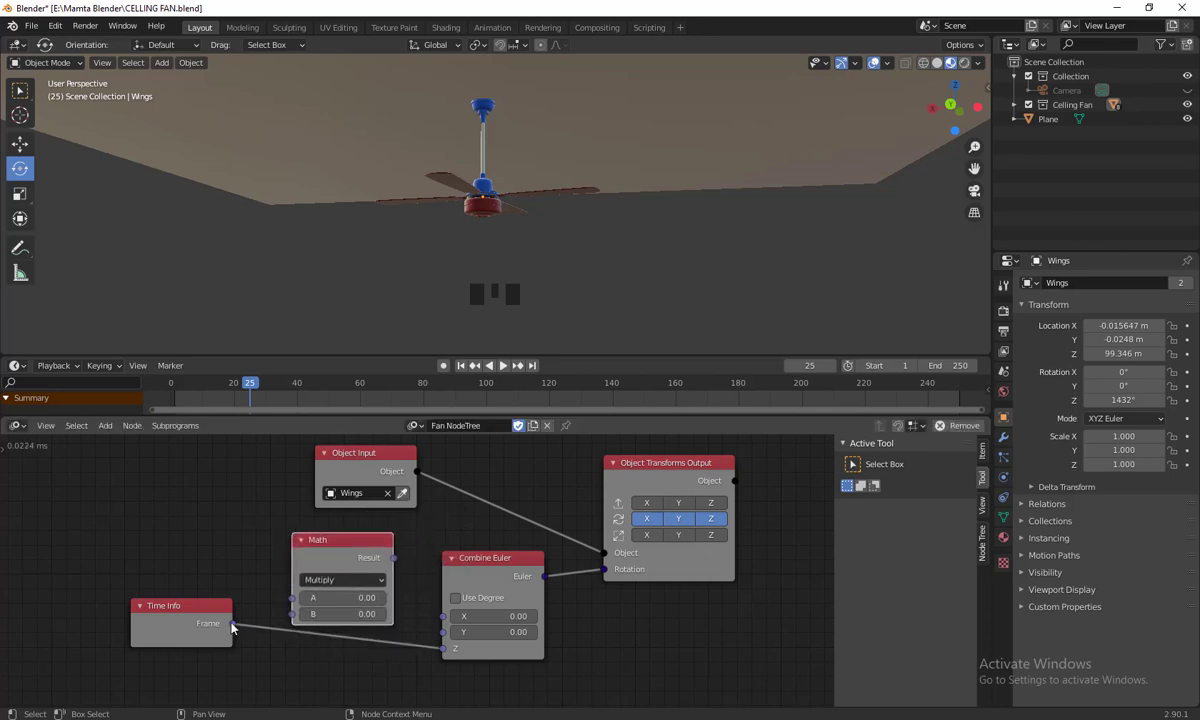
# - Link Time Info's Frame output to the Math node's A input and its Result to Combine Euler's Z, and align the Math node between them
pyautogui.moveTo(232, 626); pyautogui.dragTo(290, 604)
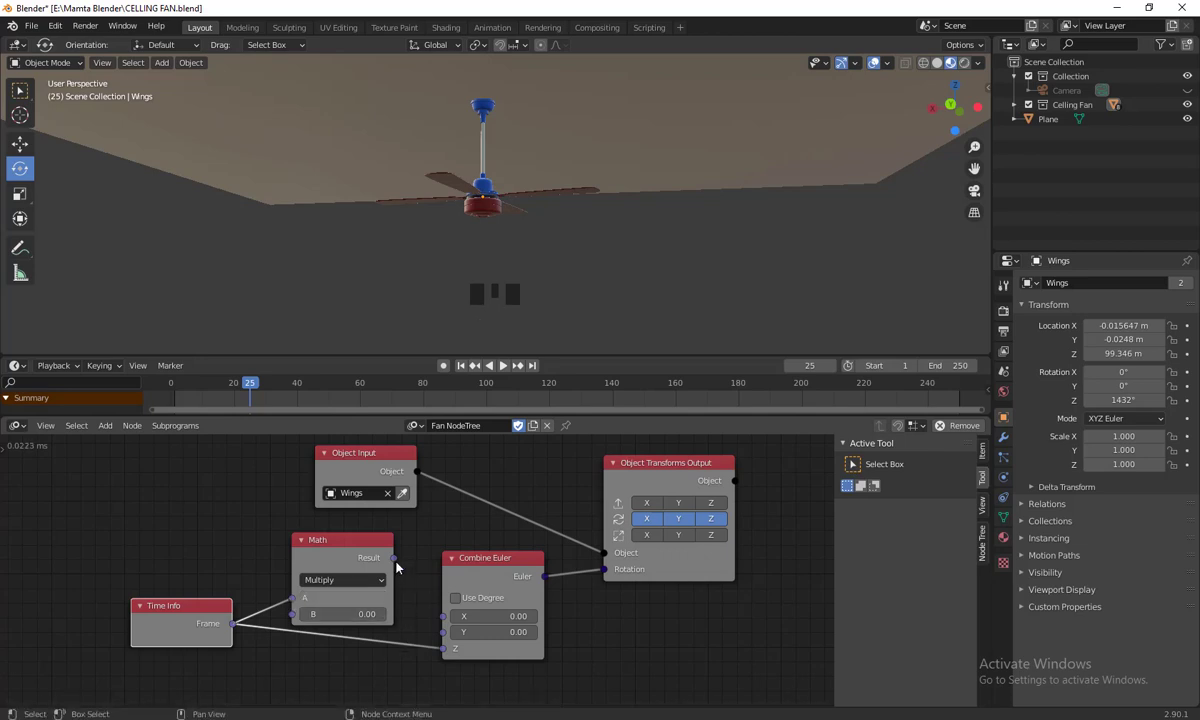
pyautogui.moveTo(395, 560); pyautogui.dragTo(405, 579)
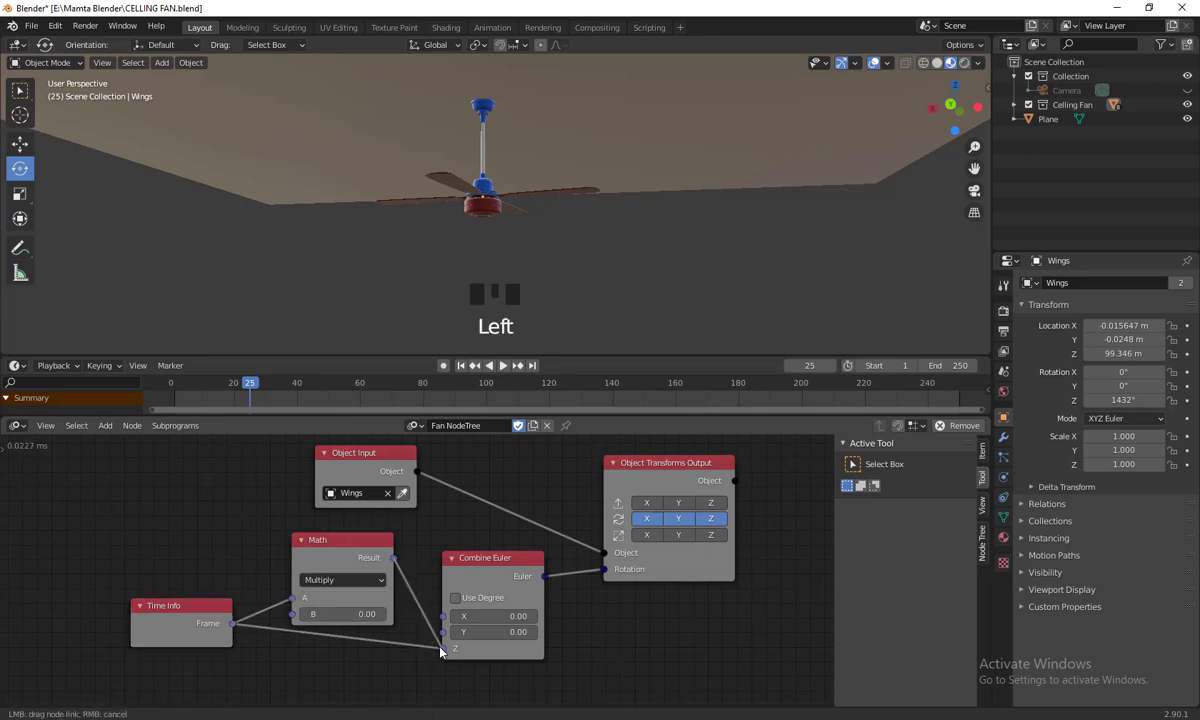
pyautogui.moveTo(441, 651); pyautogui.dragTo(443, 648)
pyautogui.moveTo(347, 542); pyautogui.dragTo(331, 587)
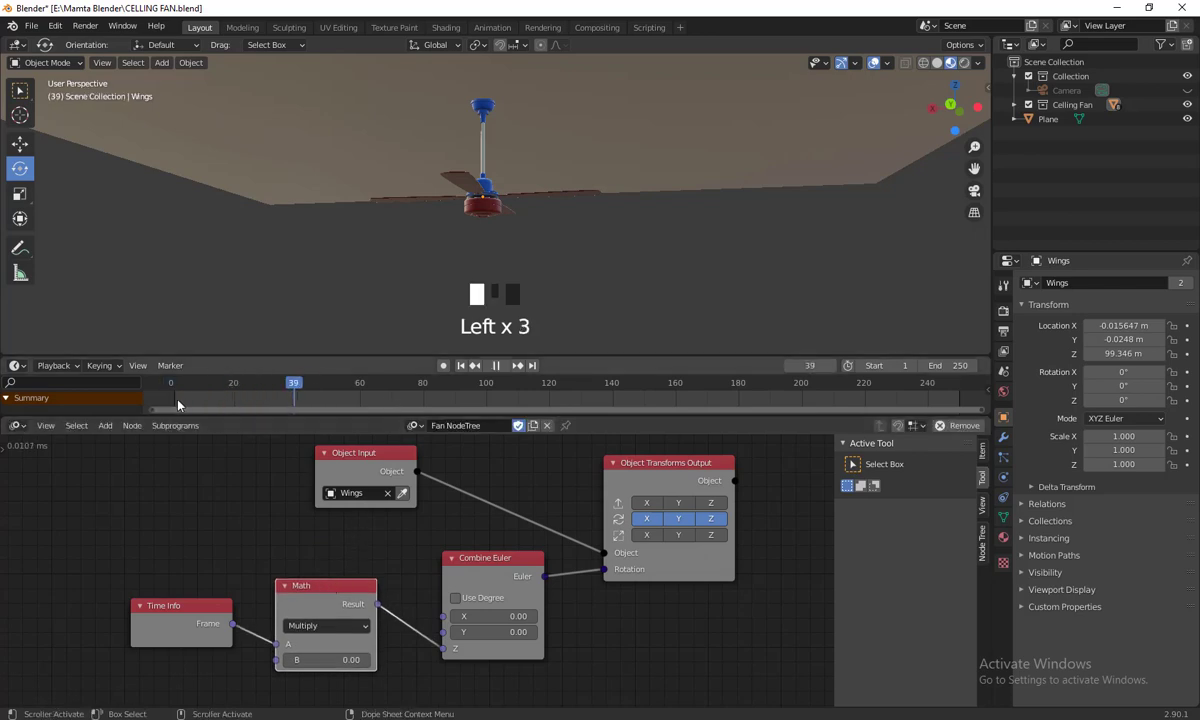
pyautogui.press('space')
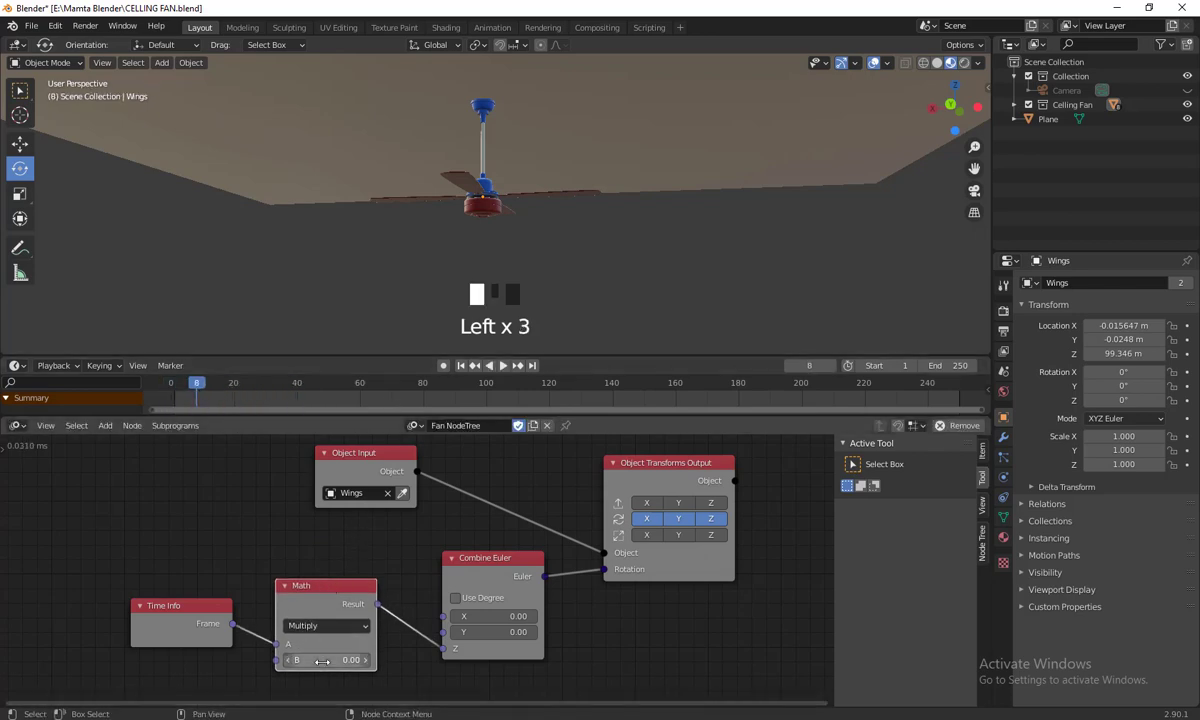
# - Set the Math node's B value to 20 and play the animation while viewing the fan from below
pyautogui.click(322, 661)
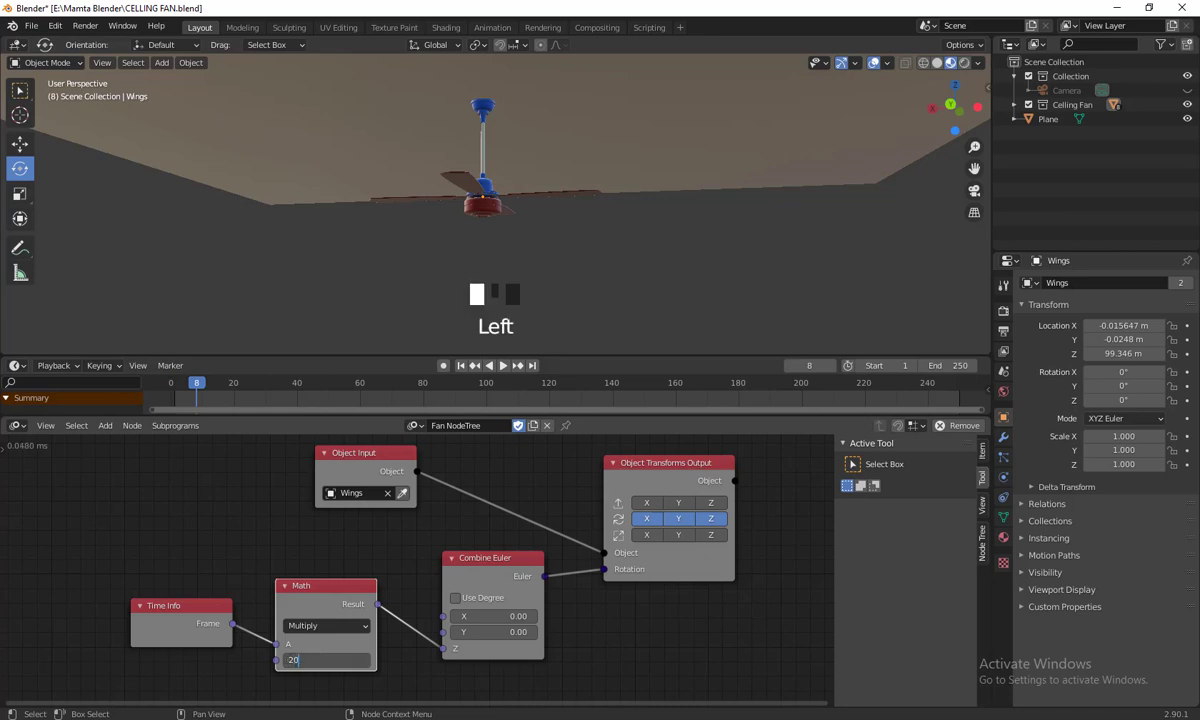
pyautogui.write('20')
pyautogui.press('Return')
pyautogui.press('space')
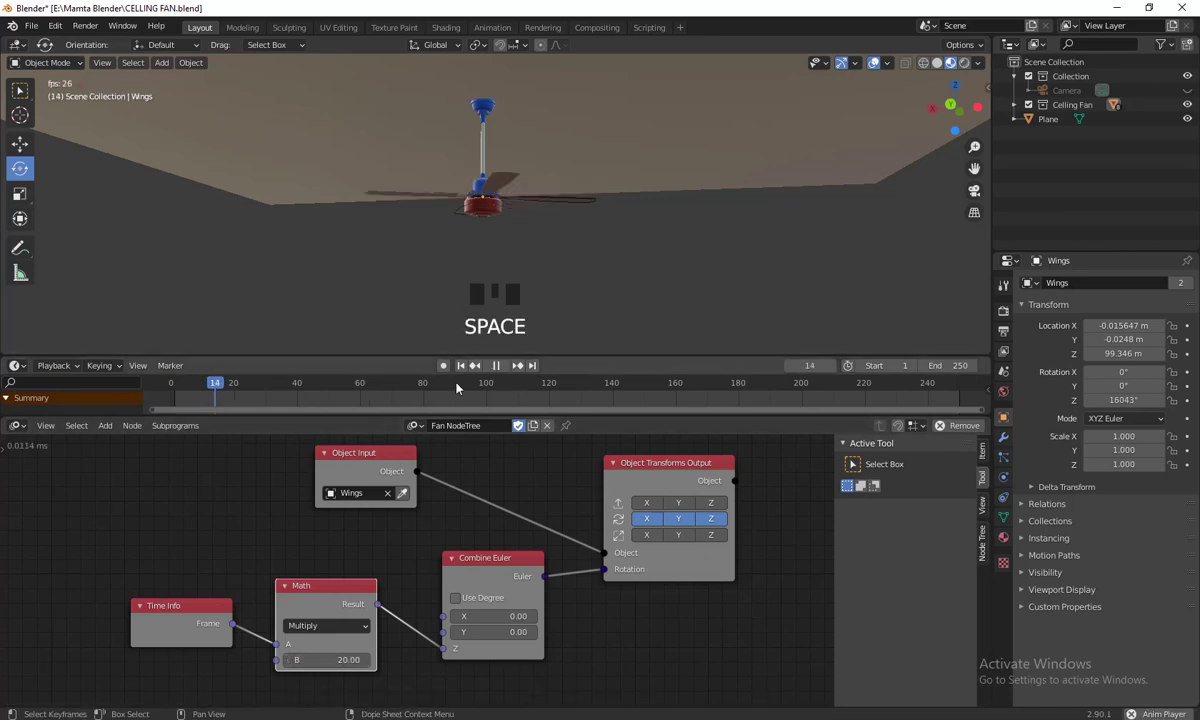
pyautogui.moveTo(719, 309); pyautogui.dragTo(747, 262, button='middle')
pyautogui.scroll(3, 735, 290)
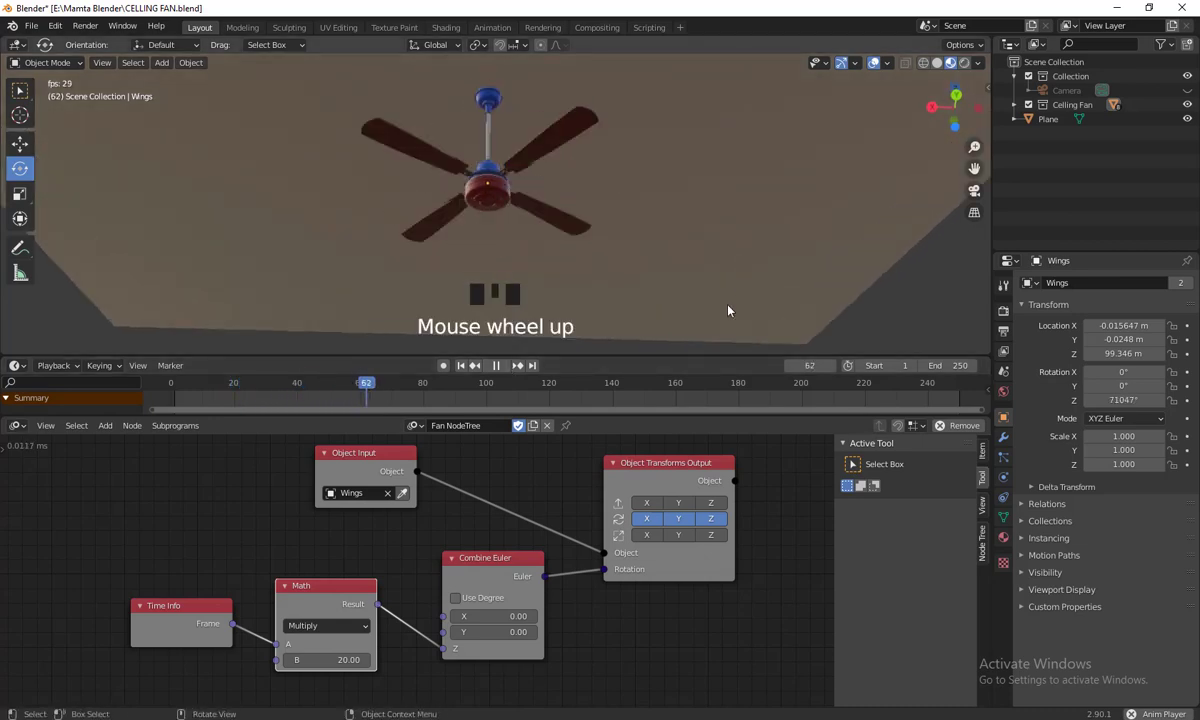
pyautogui.press('space')
# - Set the Math node's B value to 50 and play the animation from the first frame to check the fan's speed
pyautogui.click(305, 660)
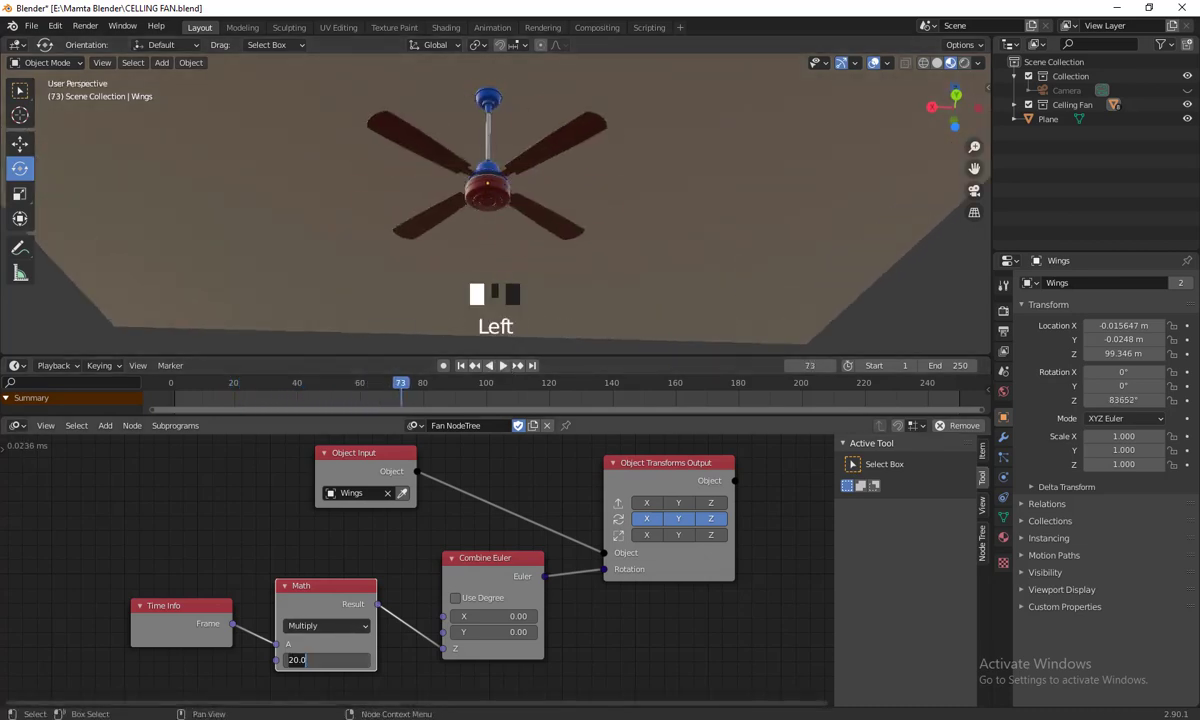
pyautogui.write('50')
pyautogui.press('Return')
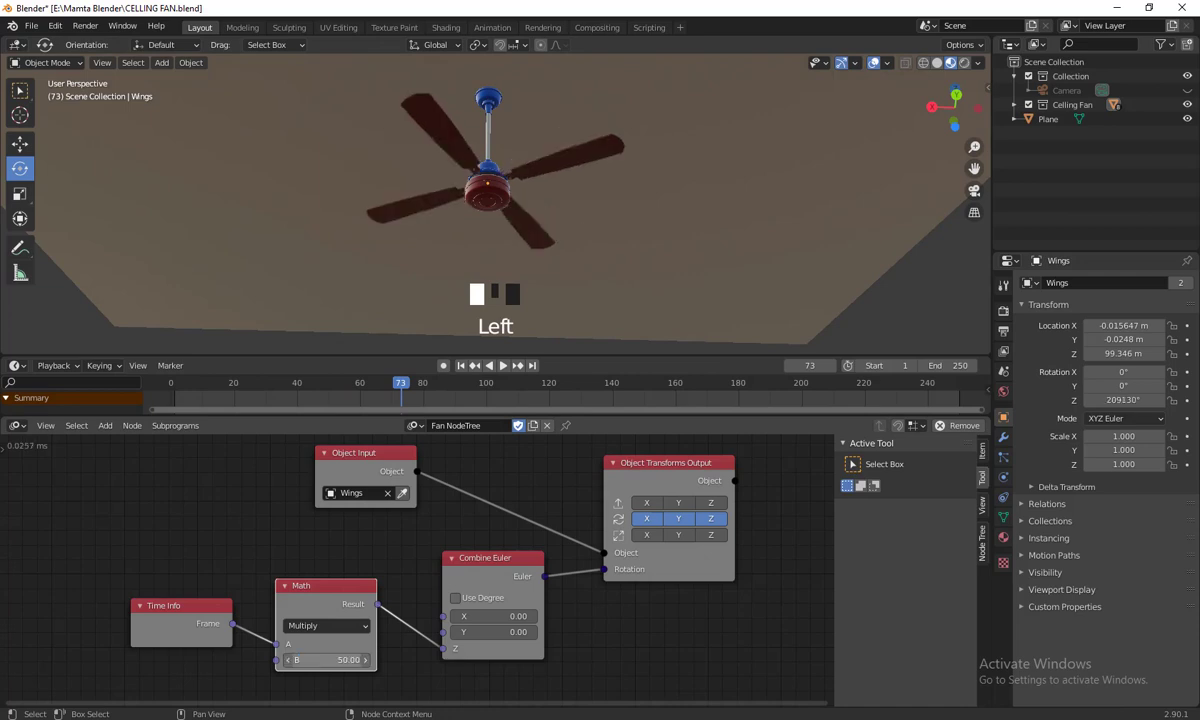
pyautogui.click(461, 365)
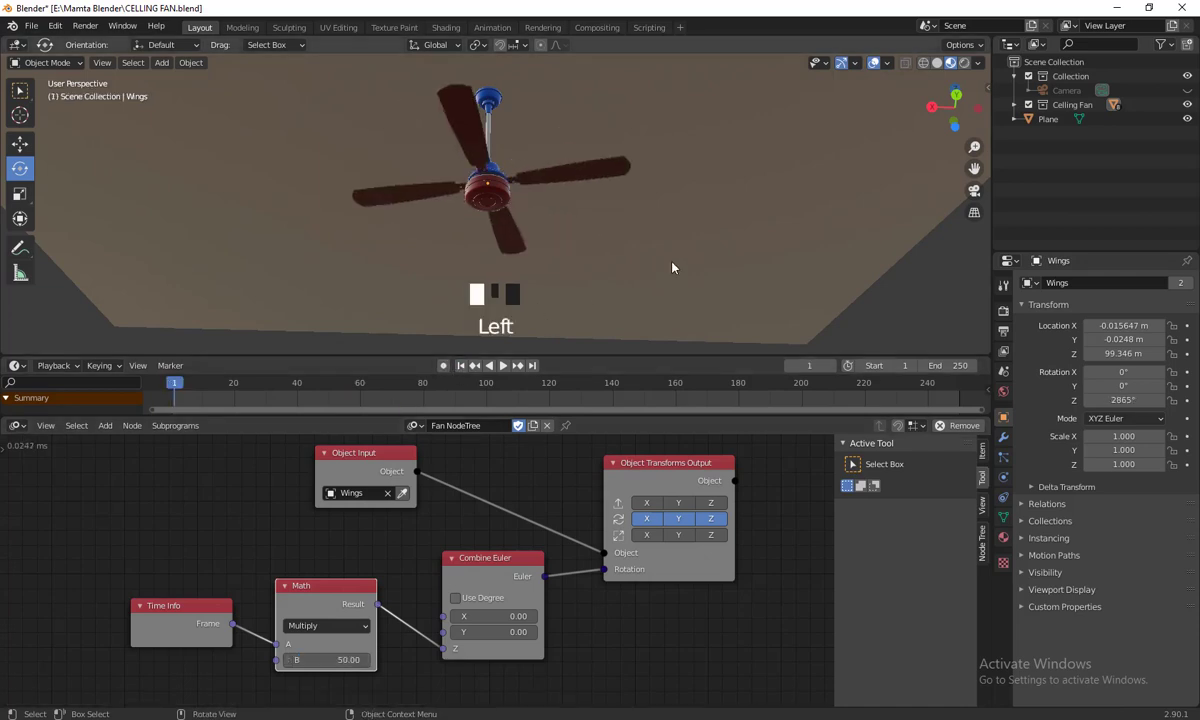
pyautogui.press('space')
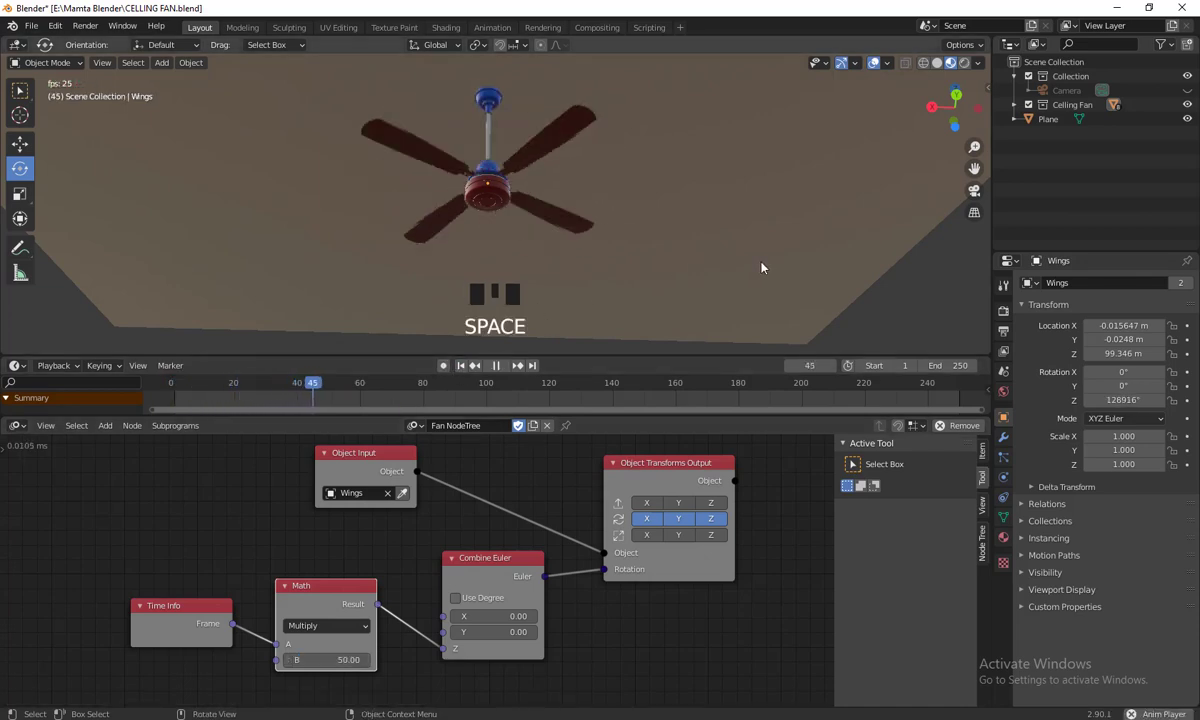
pyautogui.press('space')
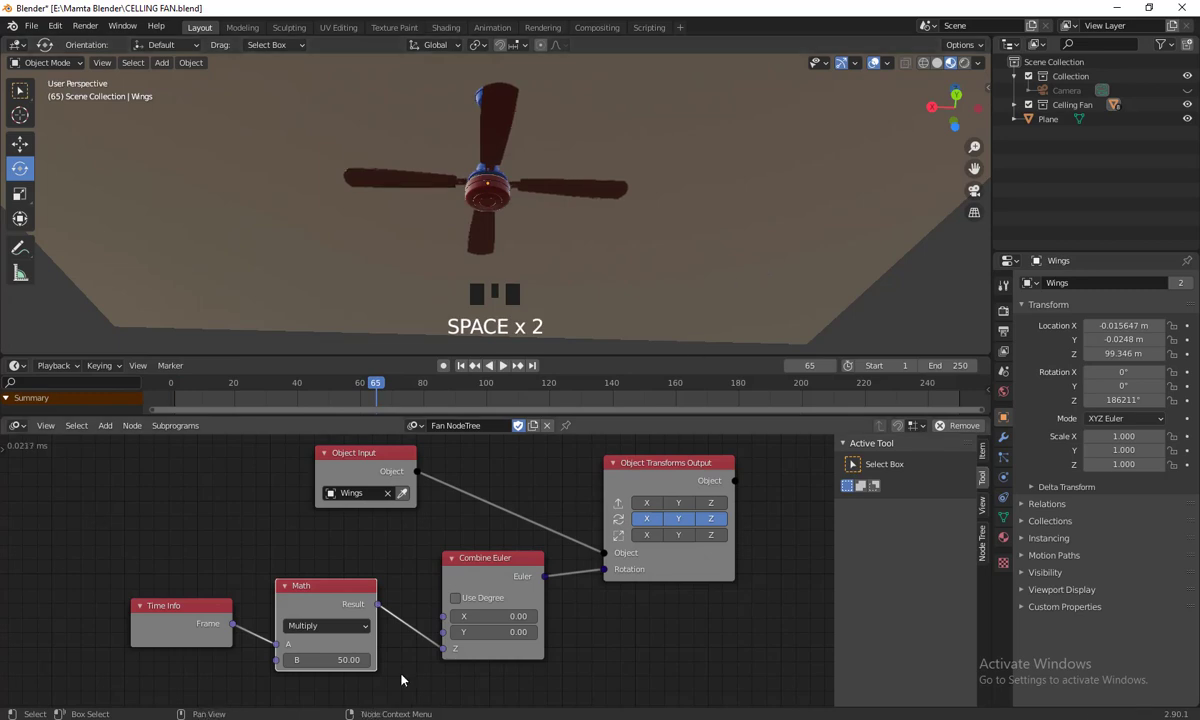
# - Set the Math node's B value to 10 and play the animation briefly to check the rotation speed
pyautogui.click(325, 660)
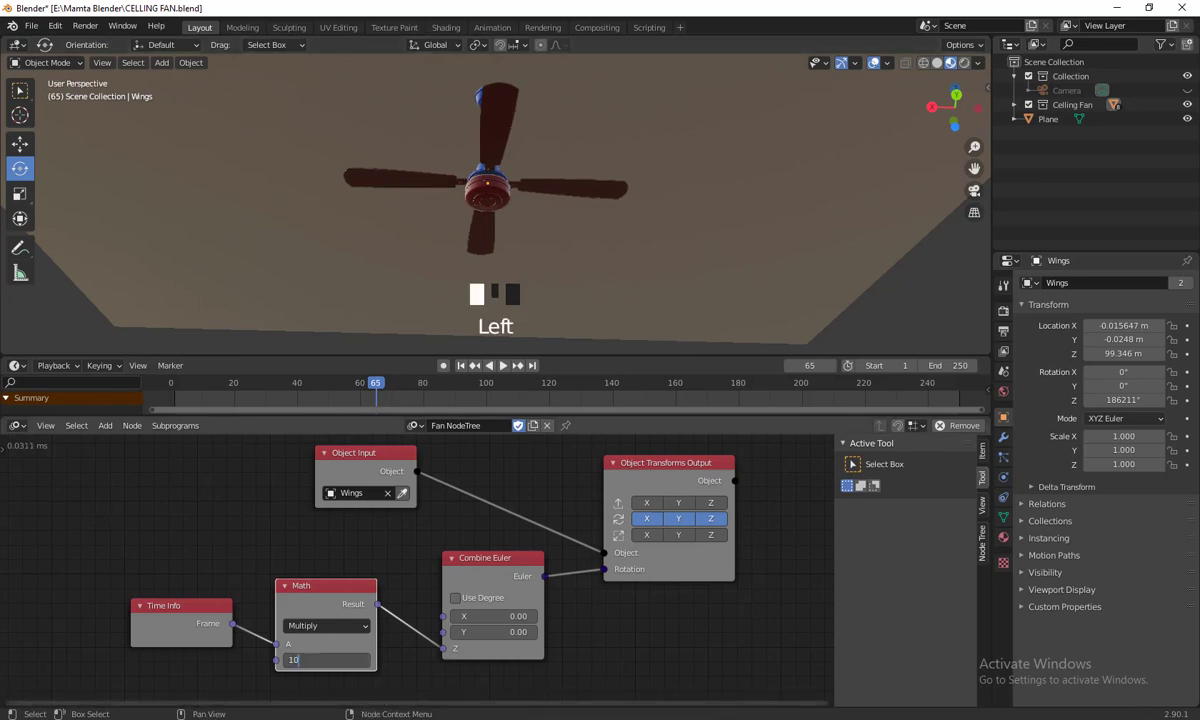
pyautogui.press('Return')
pyautogui.press('space')
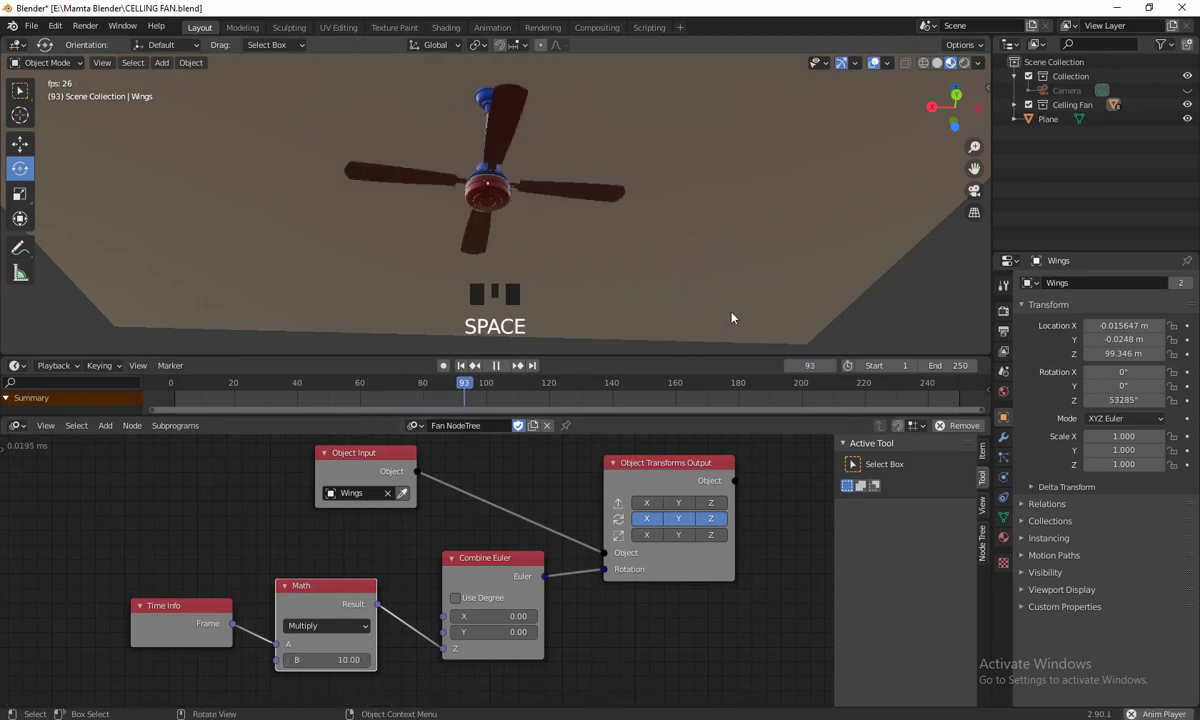
pyautogui.press('space')
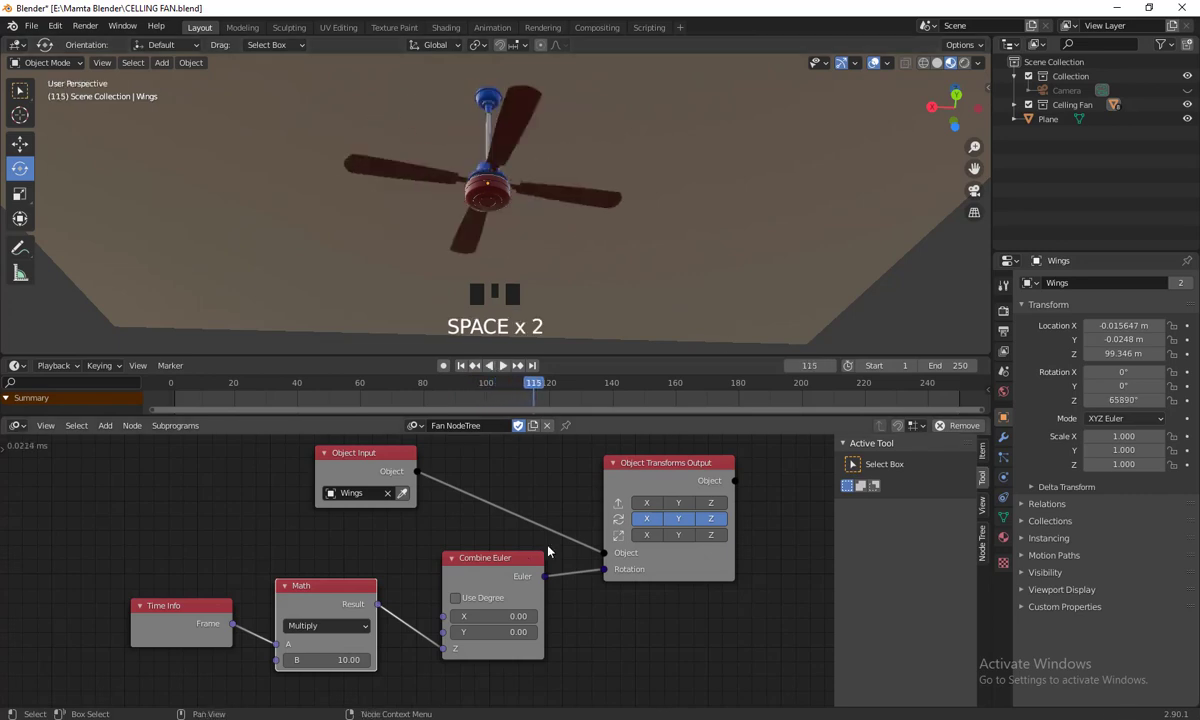
# - Enable Use Degree on the Combine Euler node and play the animation to check the slower spin
pyautogui.click(460, 598)
pyautogui.press('space')
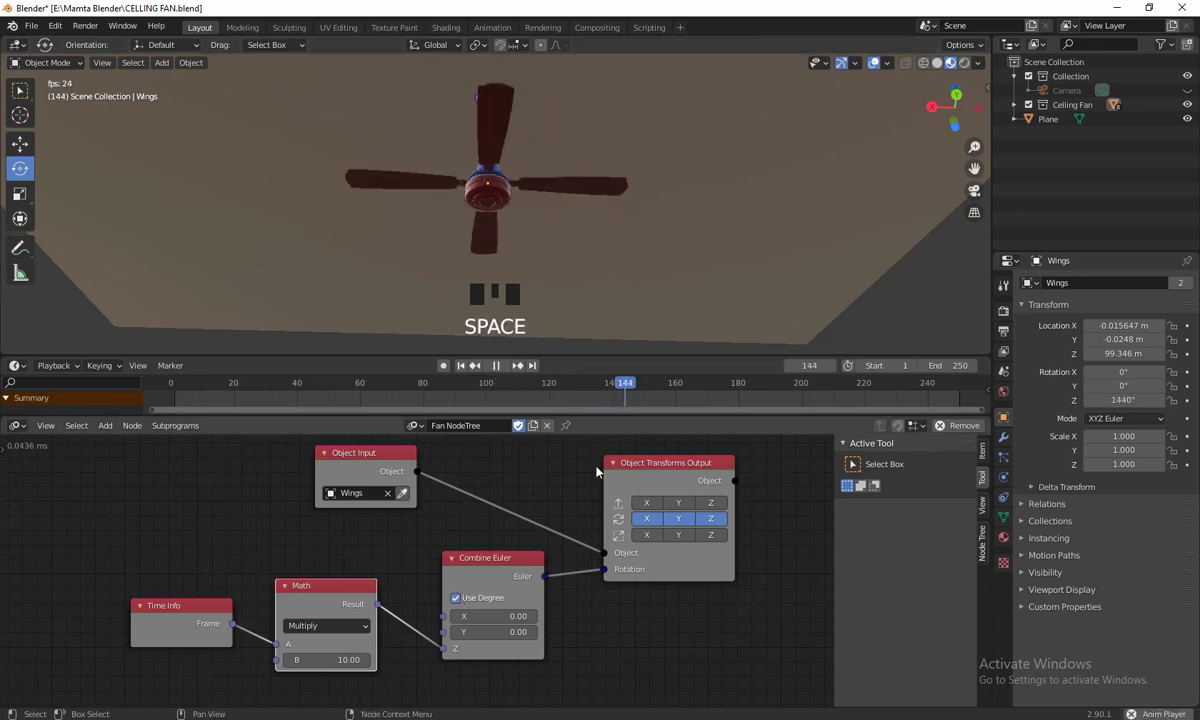
pyautogui.press('space')
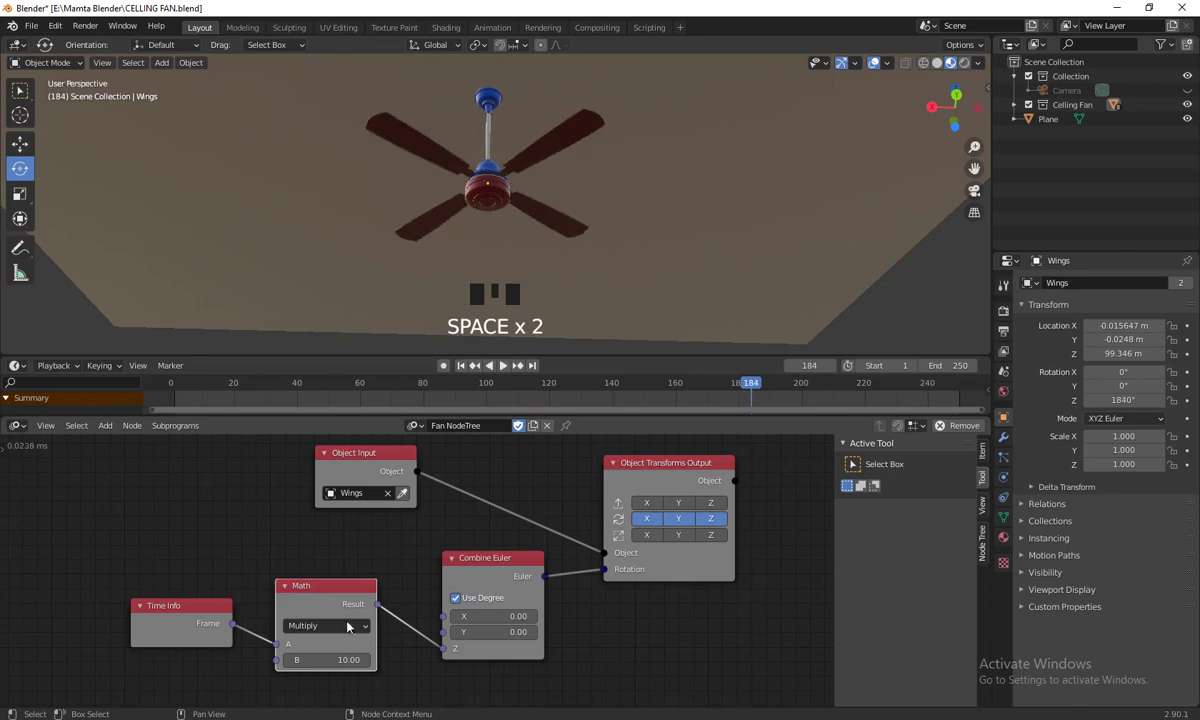
# - Set the Math node's B value to -20 and play the animation to check the reversed rotation
pyautogui.click(343, 660)
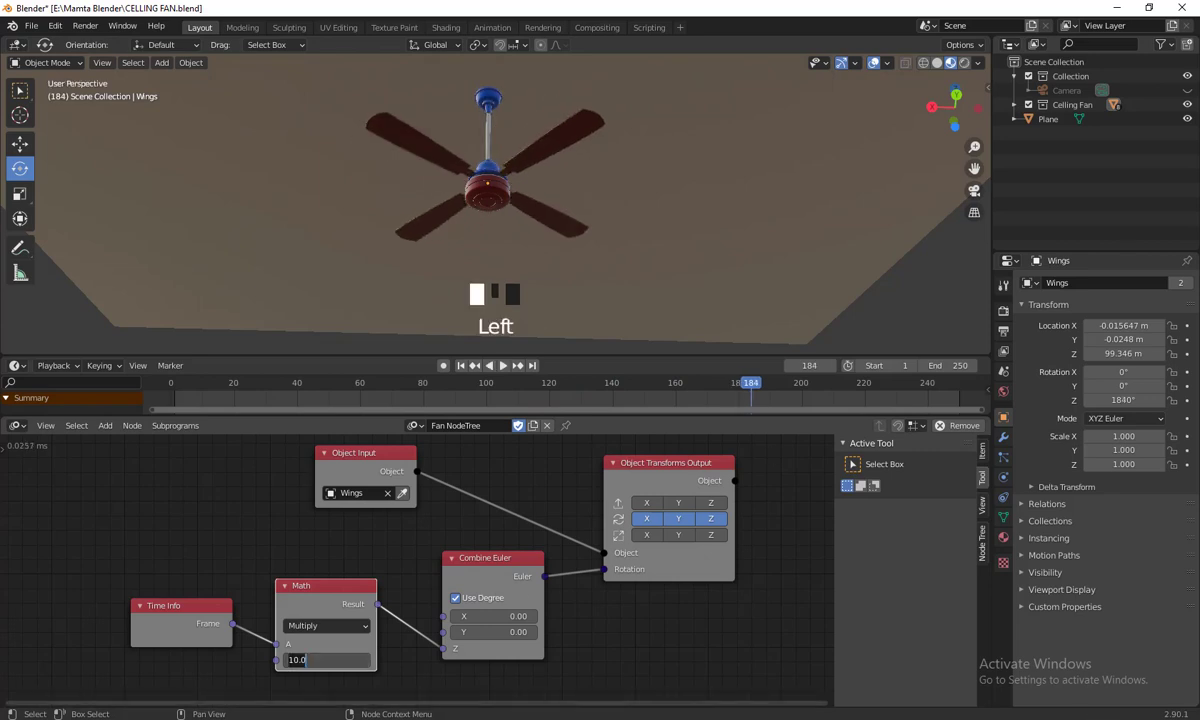
pyautogui.write('-20')
pyautogui.press('Return')
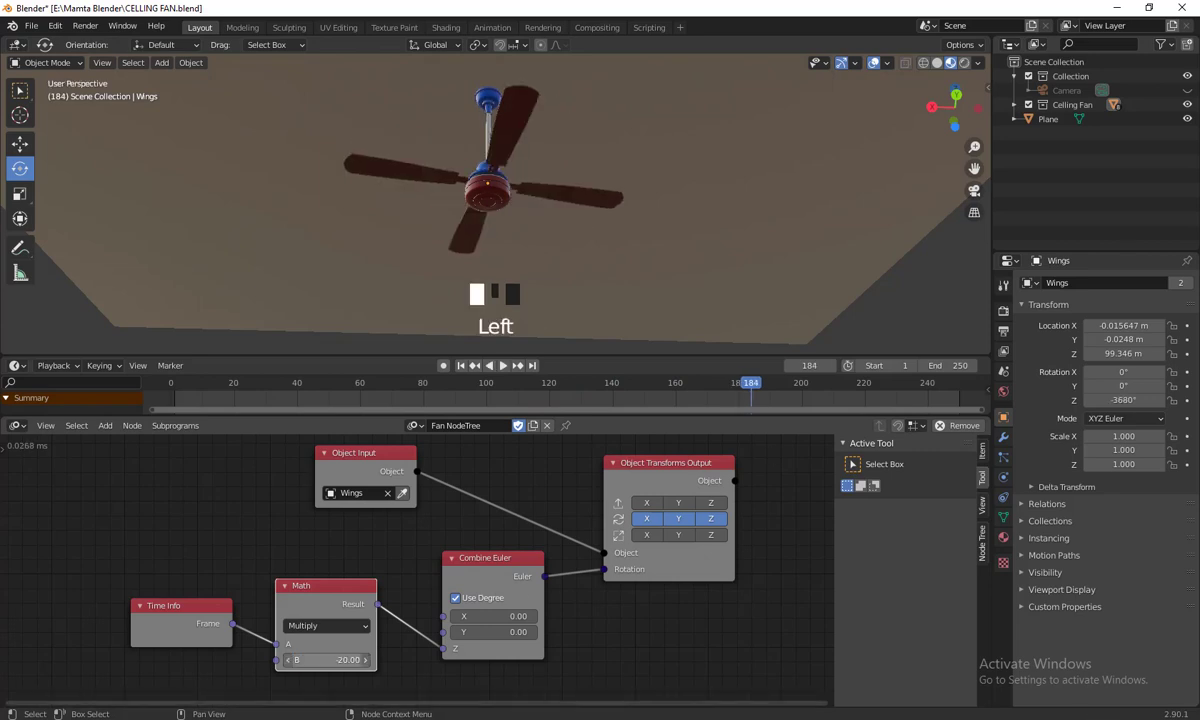
pyautogui.press('space')
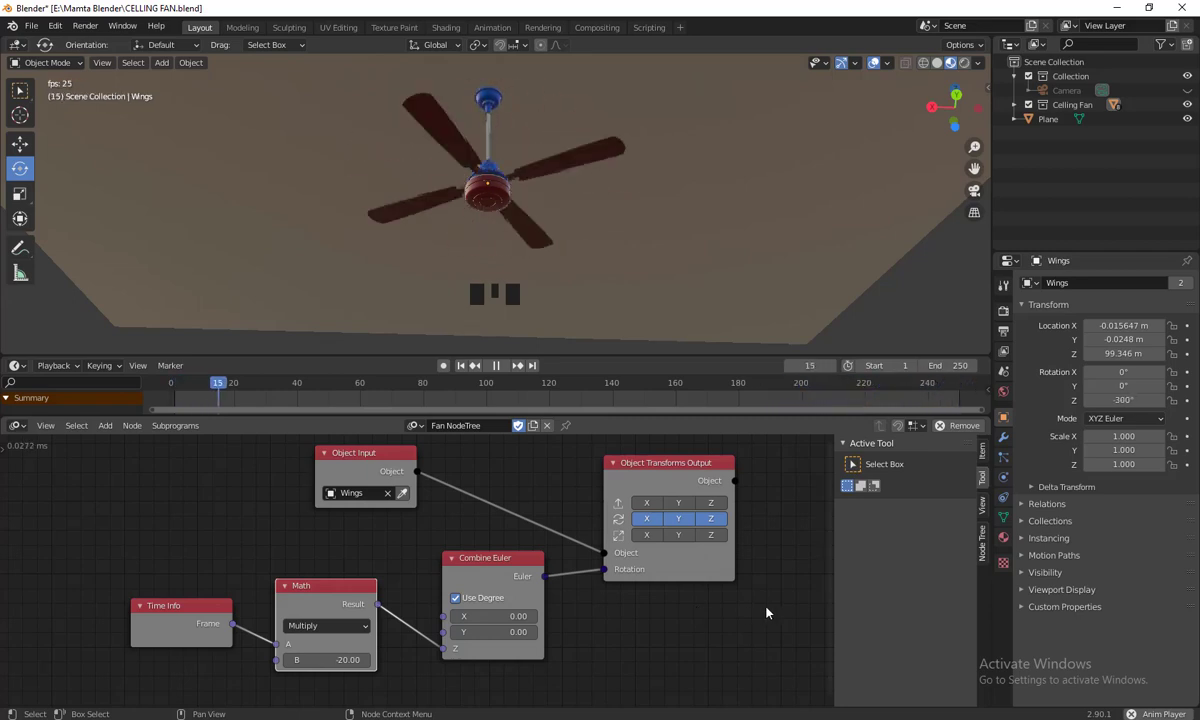
# - Extend the 3D viewport over the middle timeline area, switch the node editor area to Timeline, and stop playback
pyautogui.moveTo(546, 419); pyautogui.dragTo(550, 543)
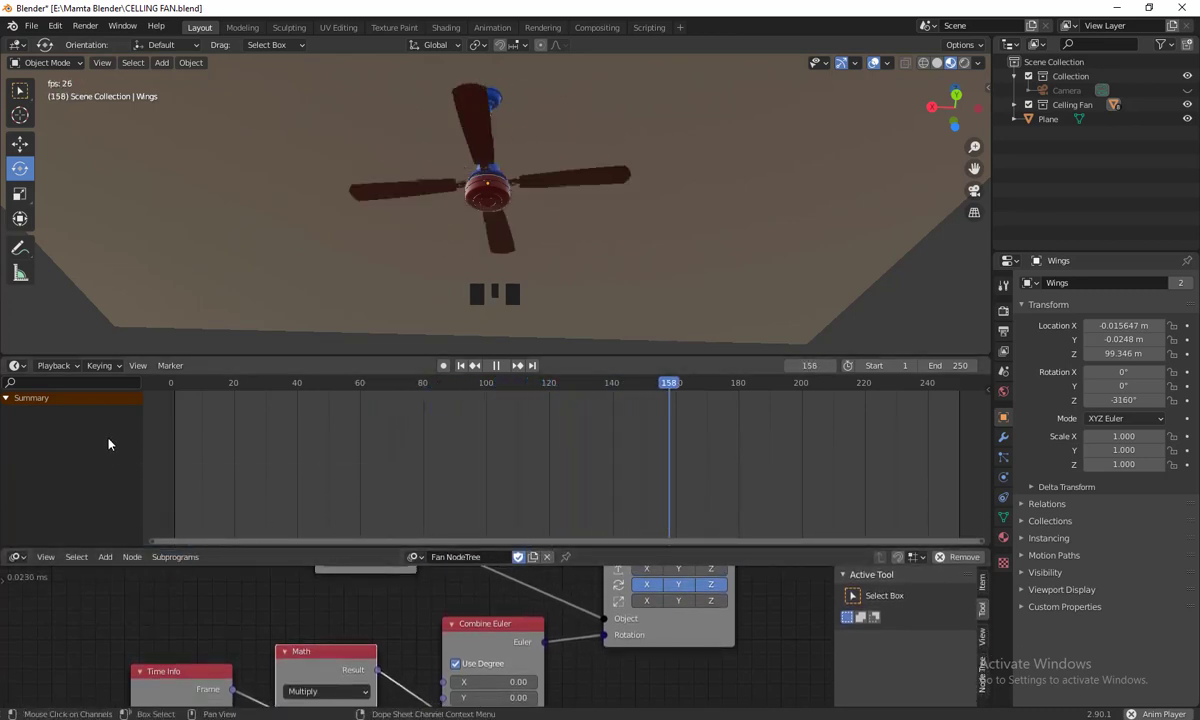
pyautogui.moveTo(3, 354); pyautogui.dragTo(18, 530)
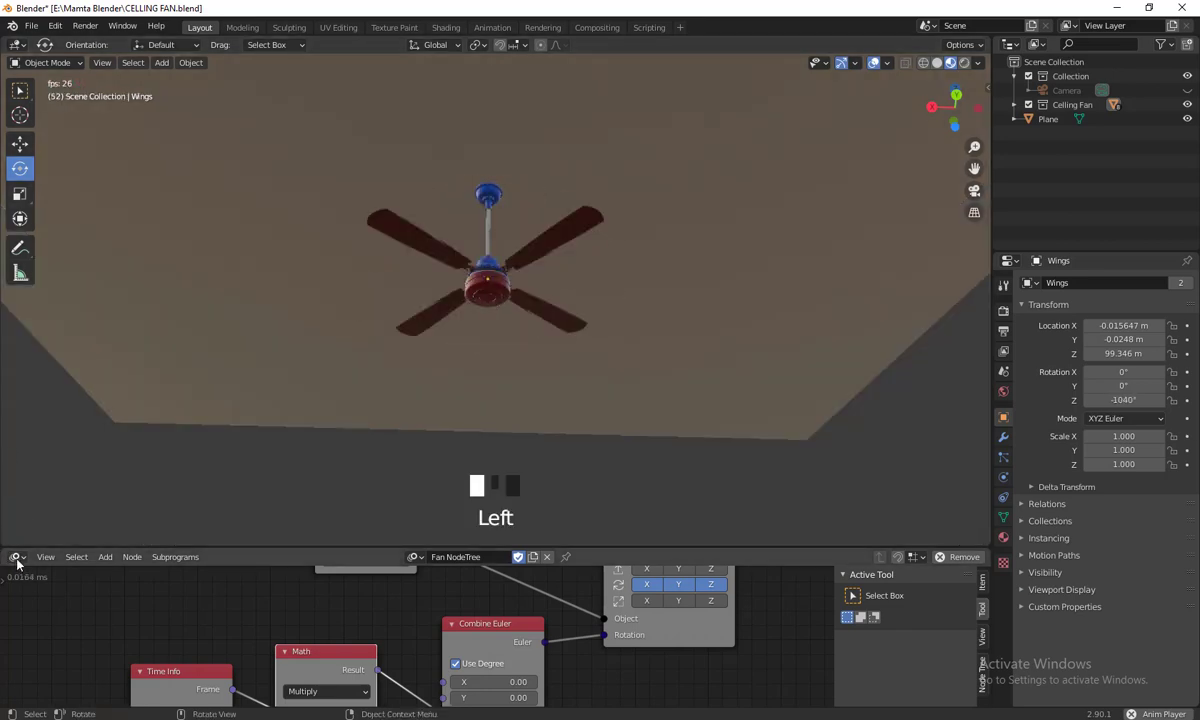
pyautogui.click(16, 560)
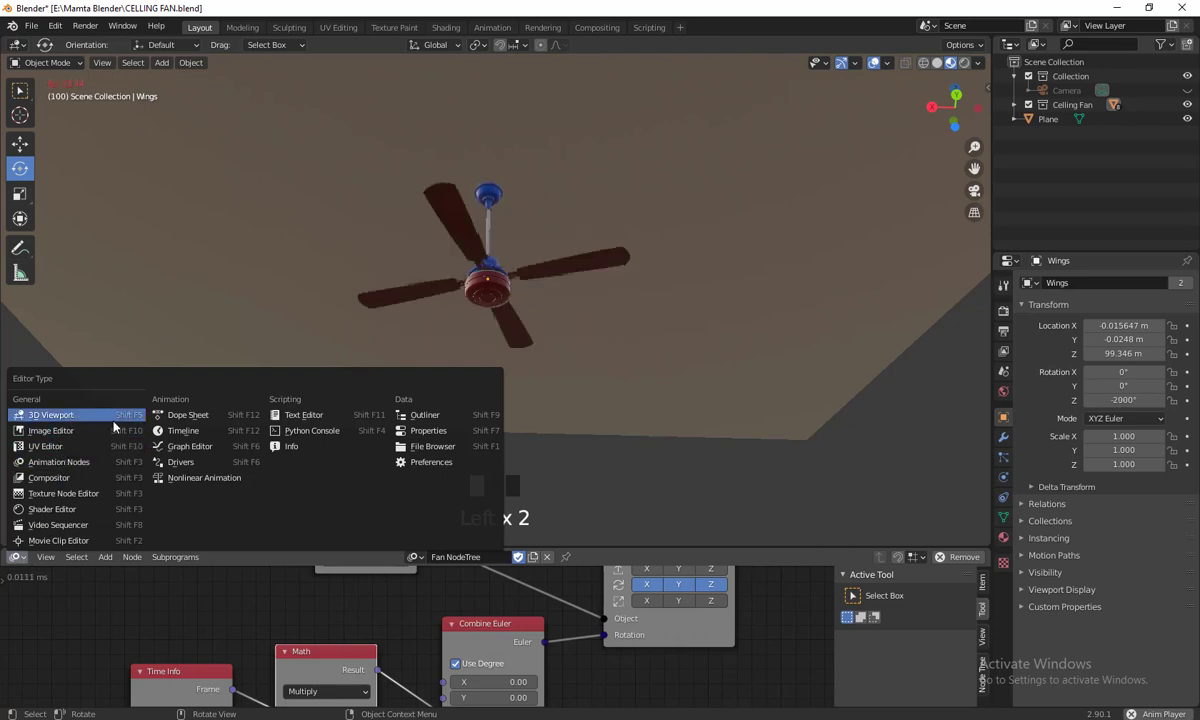
pyautogui.click(185, 431)
pyautogui.press('space')
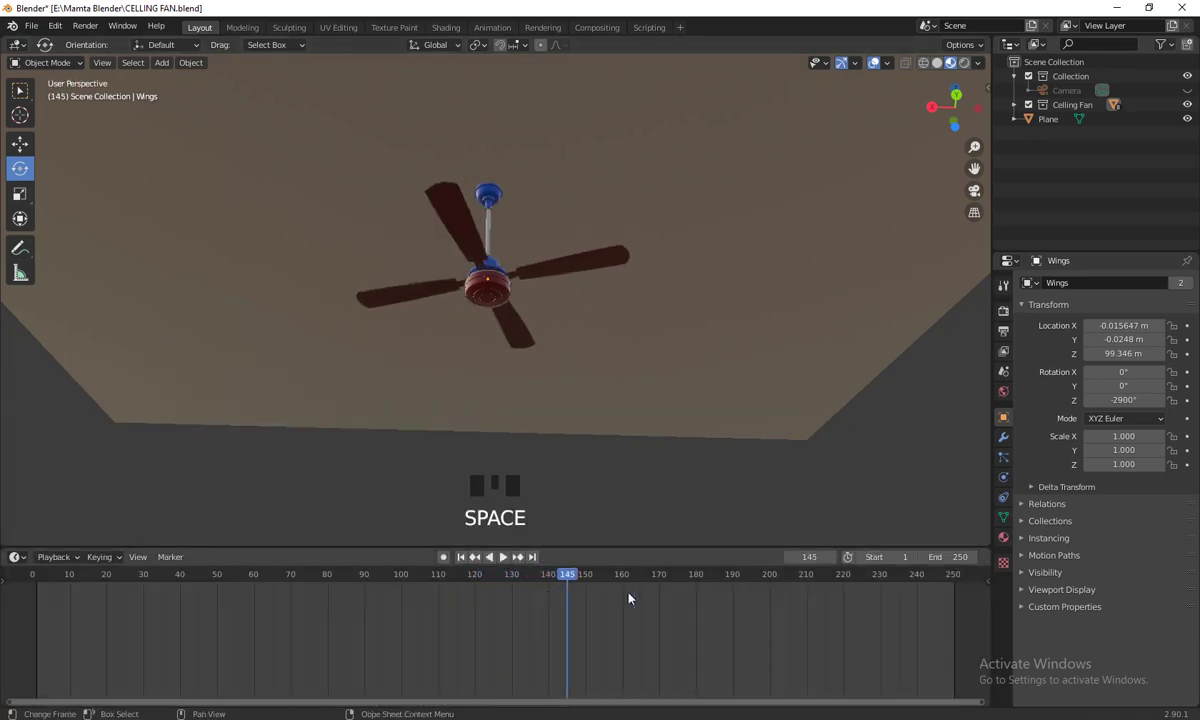
# - Scrub ahead to frame 179, set the animation's end frame to 500, and fit the full frame range in the timeline
pyautogui.moveTo(572, 582); pyautogui.dragTo(692, 610)
pyautogui.click(940, 557)
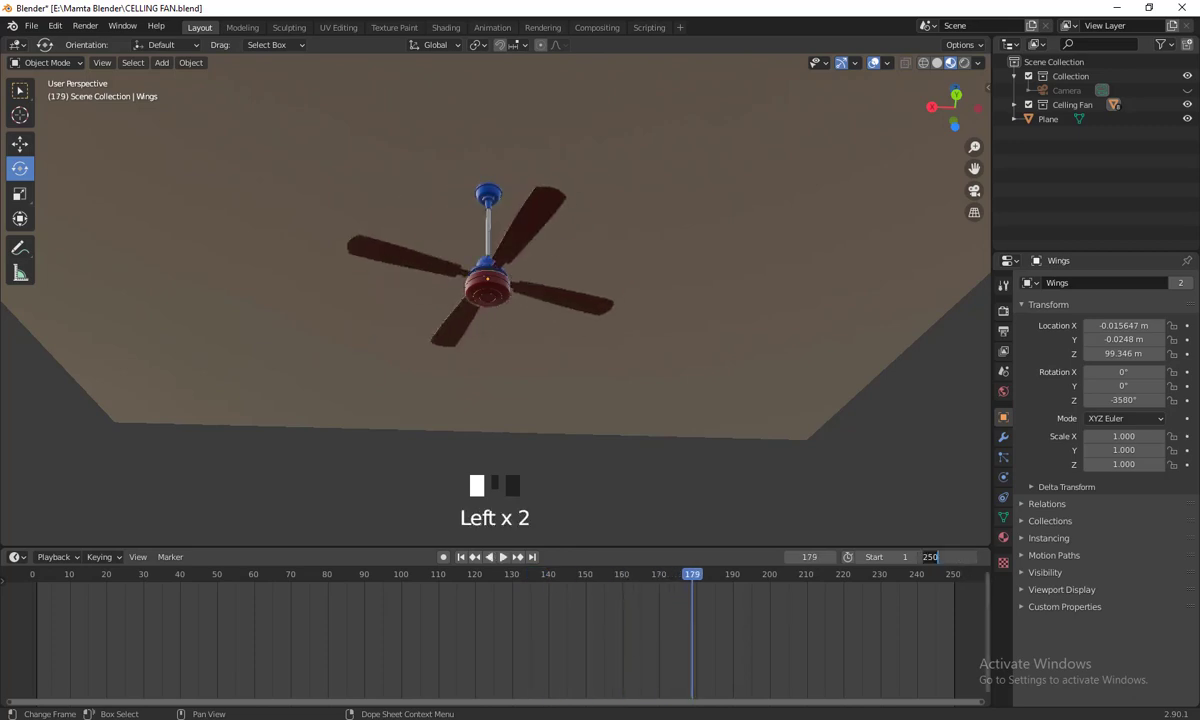
pyautogui.write('500')
pyautogui.press('Return')
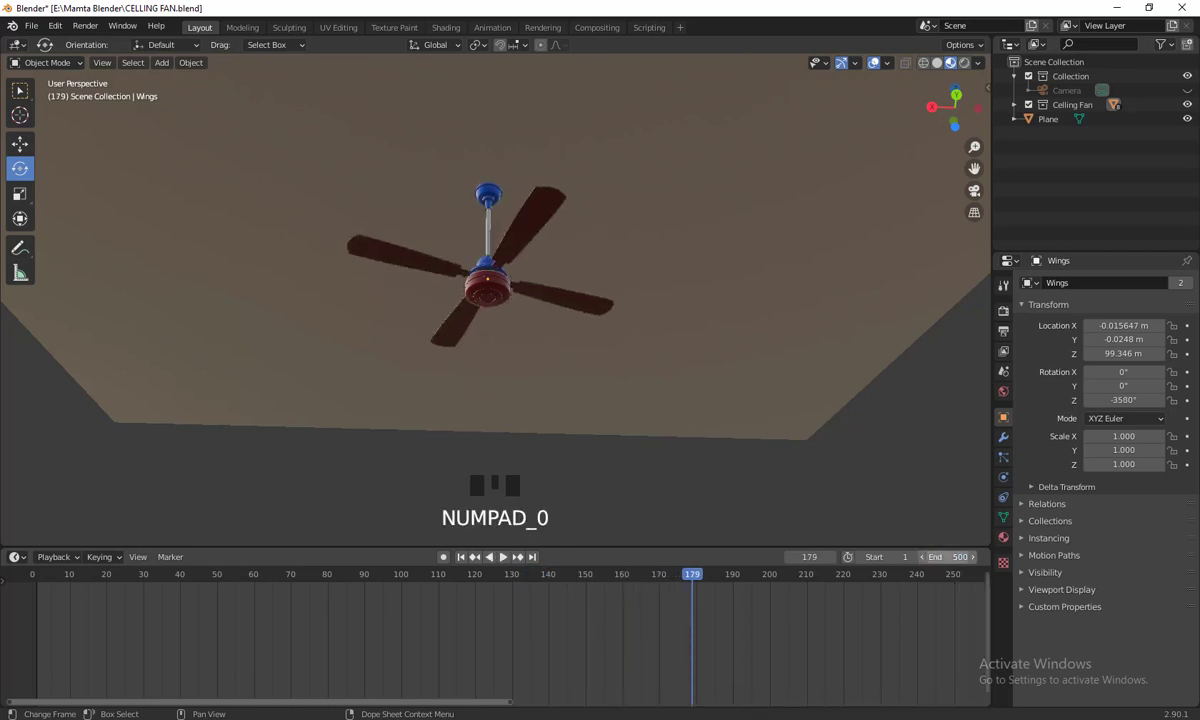
pyautogui.moveTo(511, 706); pyautogui.dragTo(918, 715)
# - Play the extended animation from the start and examine the spinning fan from several distances and angles below the ceiling
pyautogui.press('space')
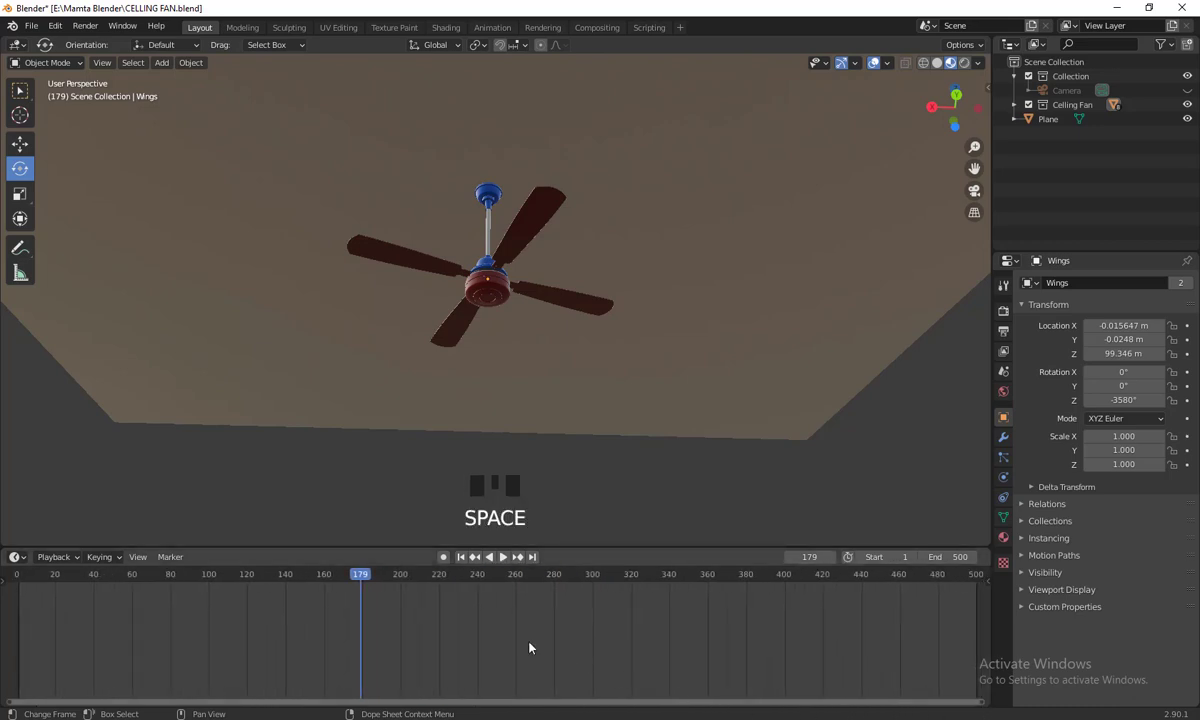
pyautogui.press('space')
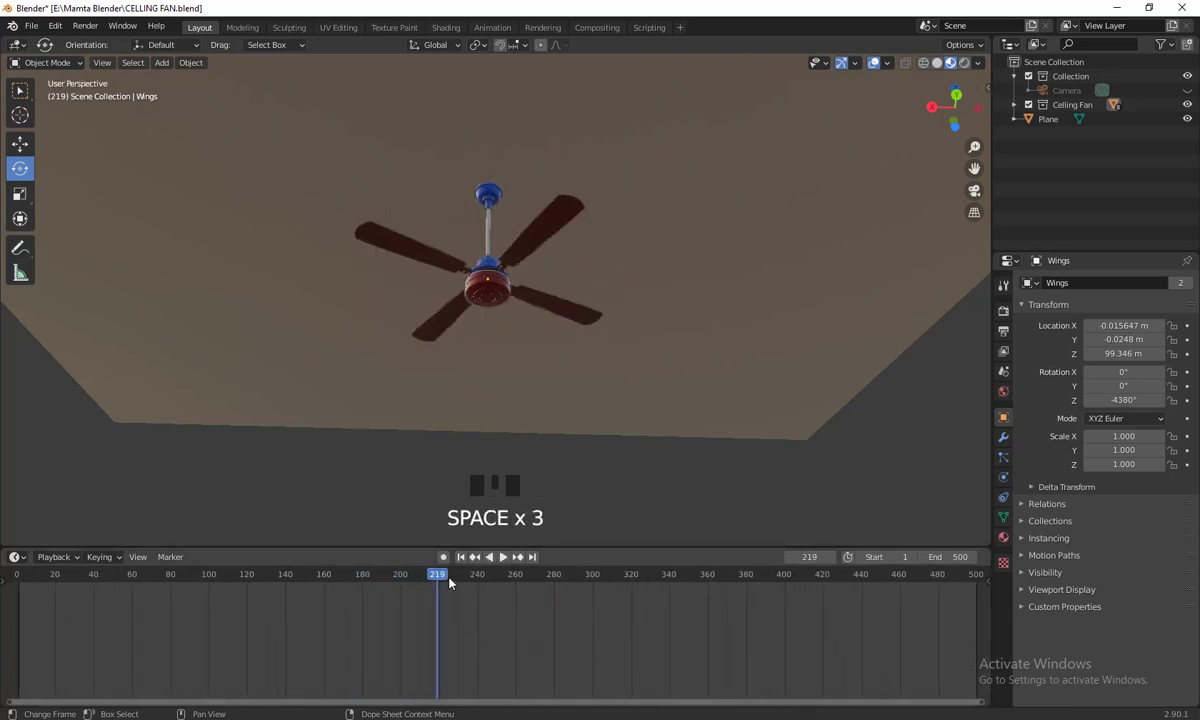
pyautogui.moveTo(383, 600); pyautogui.dragTo(22, 637)
pyautogui.press('space')
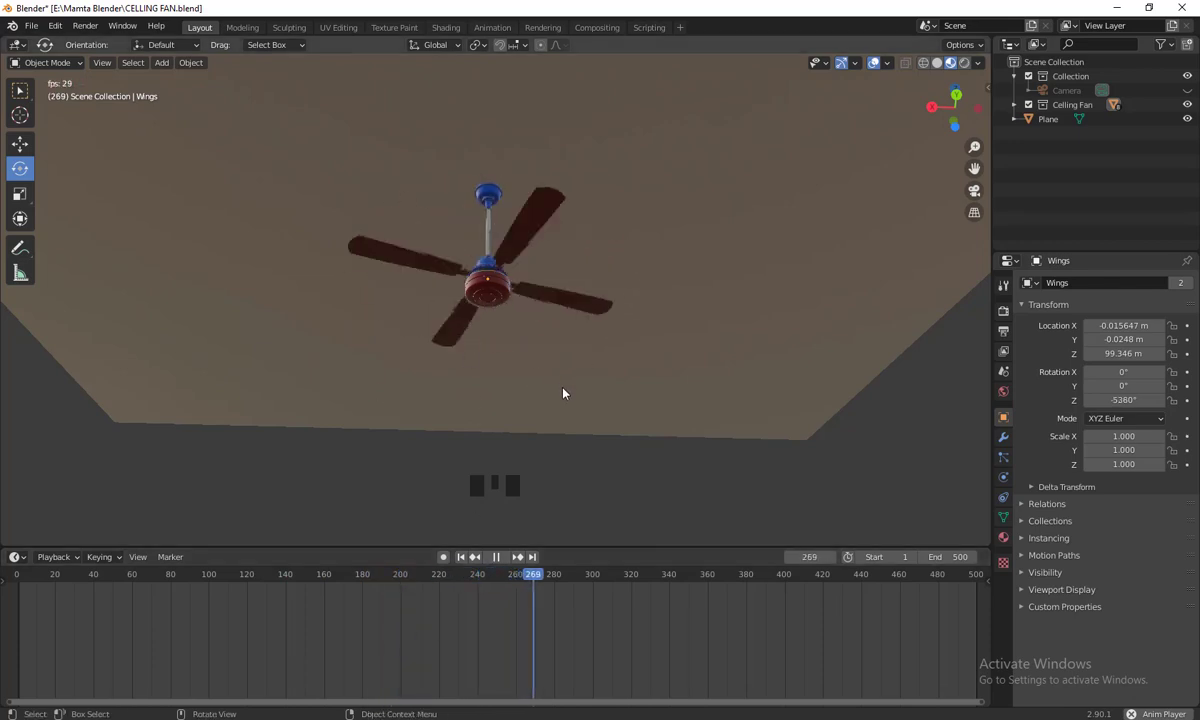
pyautogui.scroll(-6, 624, 477)
pyautogui.keyDown('alt'); pyautogui.click(584, 447); pyautogui.keyUp('alt')
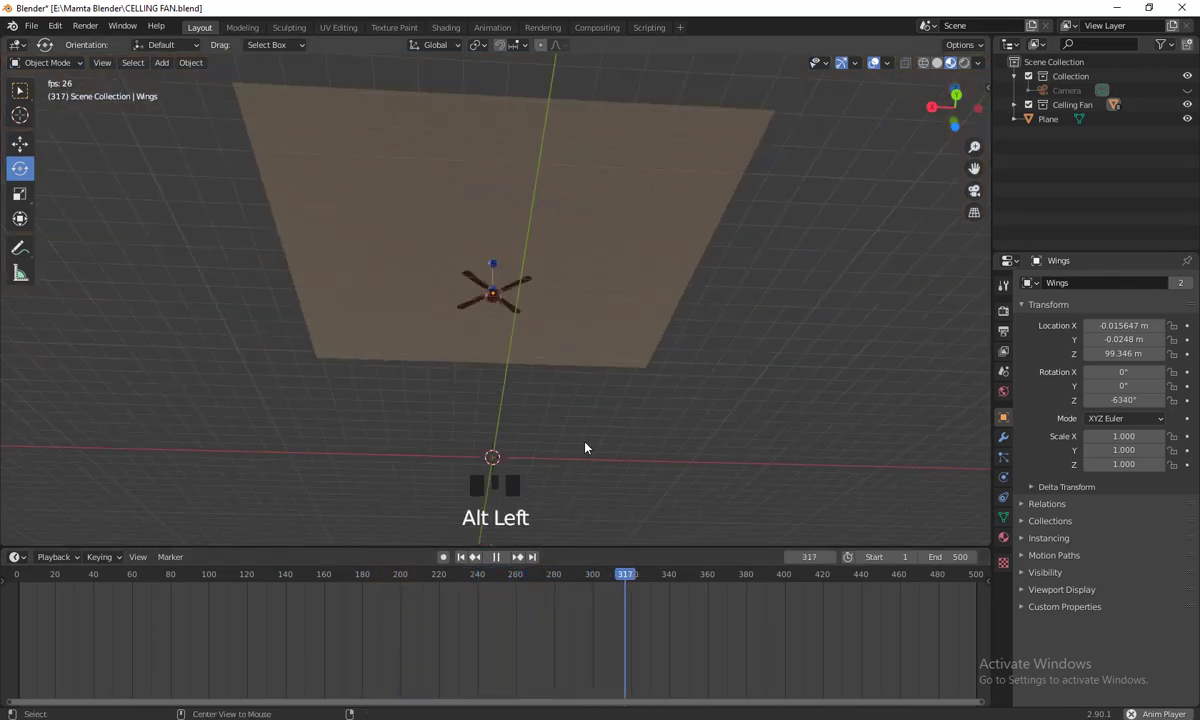
pyautogui.moveTo(584, 447); pyautogui.dragTo(696, 469, button='middle')
pyautogui.scroll(4, 583, 420)
pyautogui.scroll(-2, 650, 428)
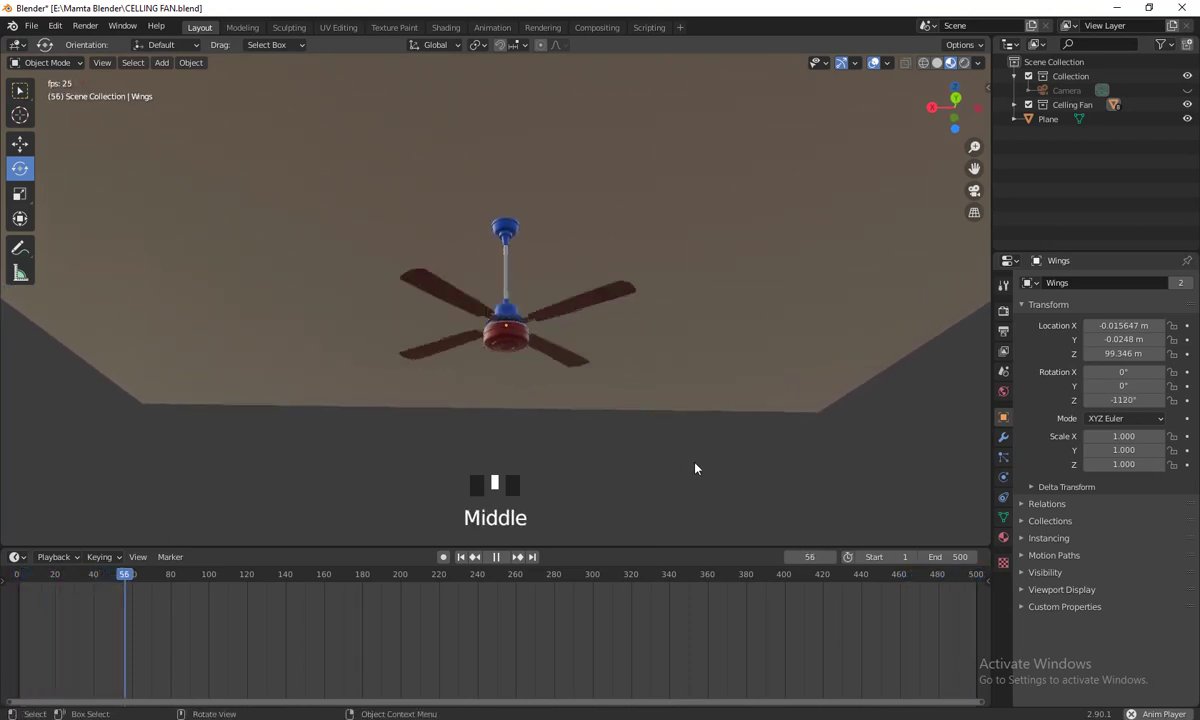